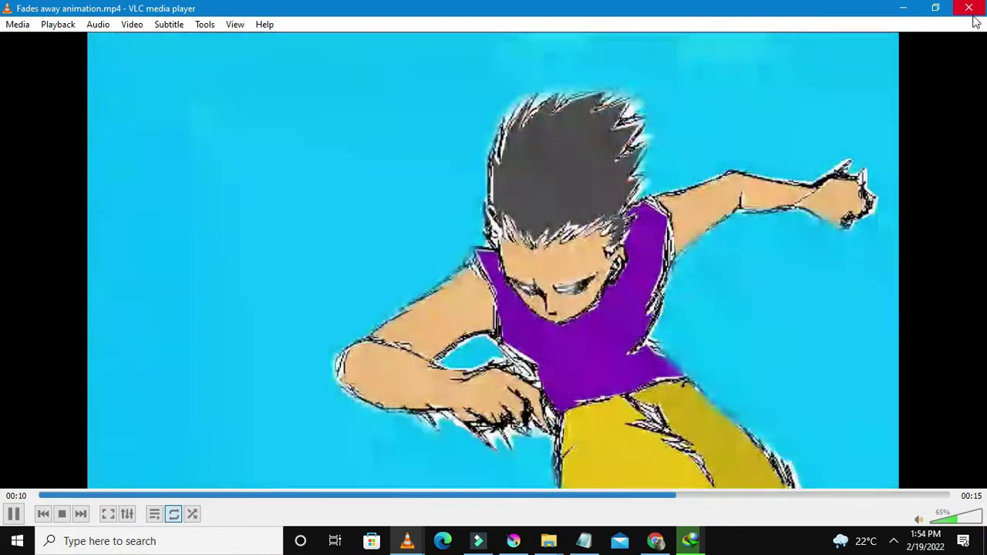
Close the Fades away animation video, switch to Krita in a restored window, and minimize the file window behind it
{"action": "left_click", "coordinate": [973, 15]}
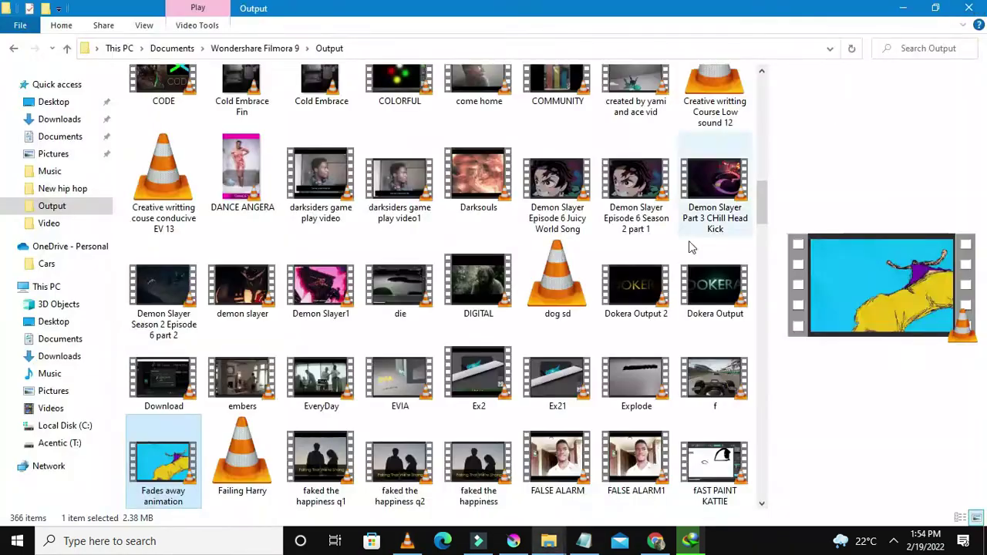
{"action": "left_click", "coordinate": [514, 540]}
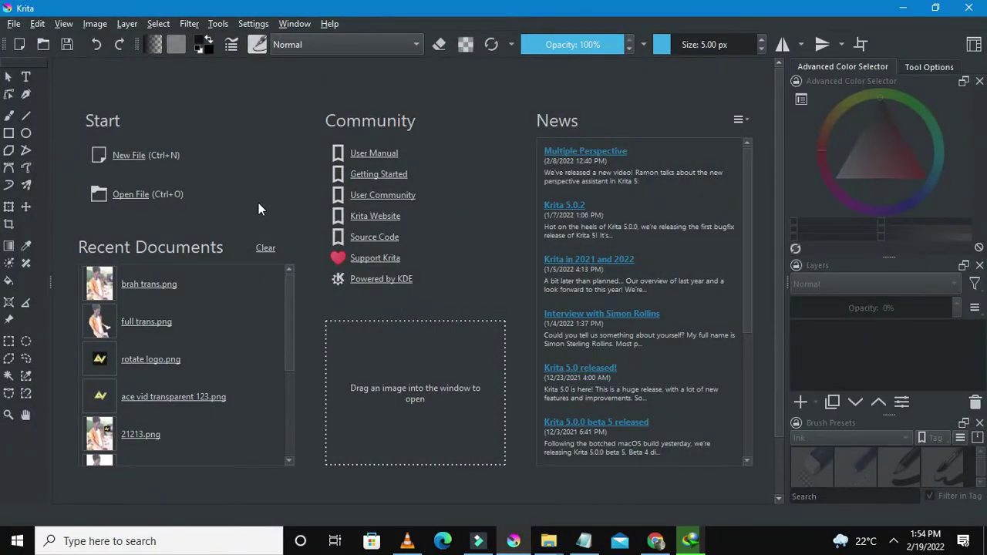
{"action": "double_click", "coordinate": [409, 11]}
{"action": "left_click_drag", "start_coordinate": [467, 36], "coordinate": [442, 106]}
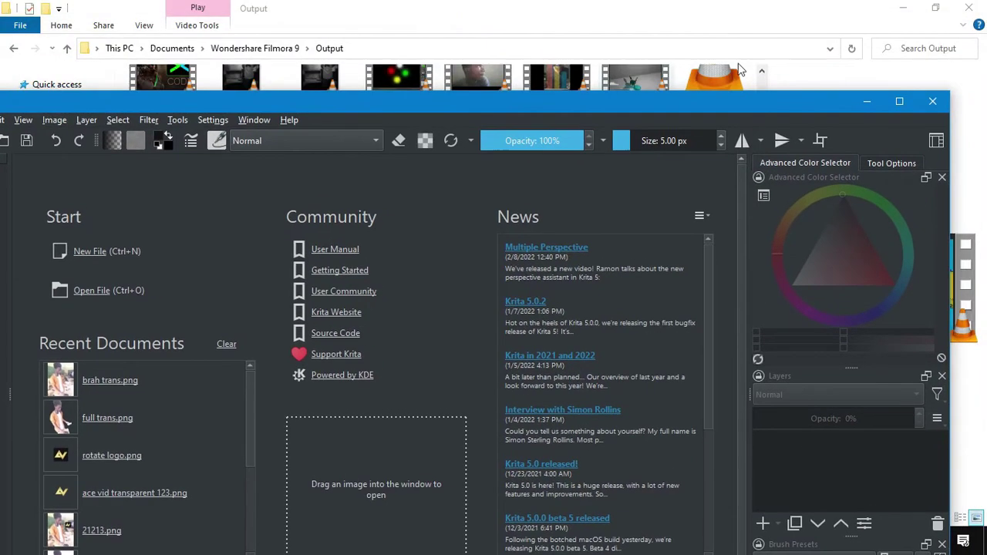
{"action": "left_click", "coordinate": [902, 7]}
{"action": "left_click_drag", "start_coordinate": [775, 109], "coordinate": [825, 16]}
{"action": "mouse_move", "coordinate": [765, 27]}
{"action": "left_mouse_down"}
{"action": "mouse_move", "coordinate": [829, 17]}
{"action": "mouse_move", "coordinate": [771, 23]}
{"action": "left_mouse_up"}
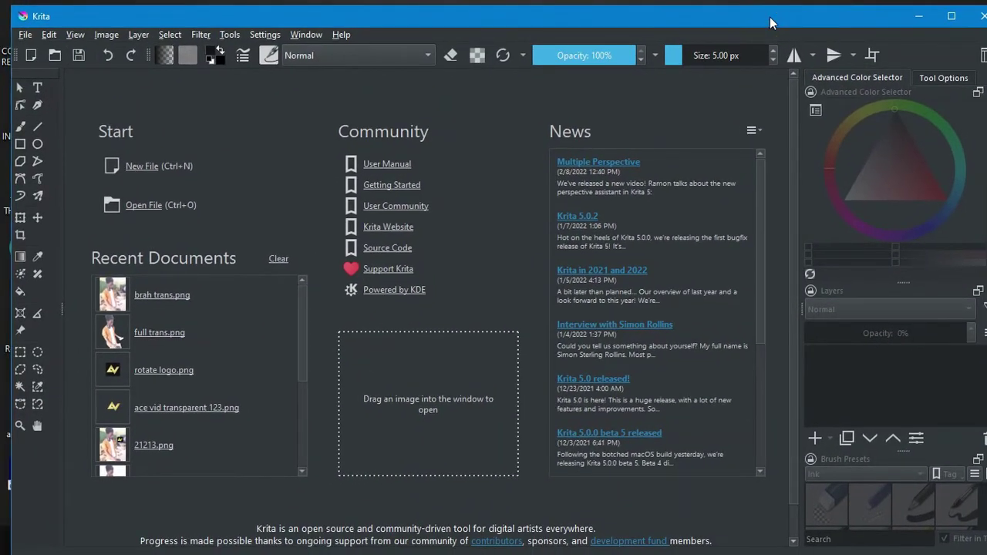
Create a custom 1366 by 768 px document at 300 pixels/inch in 8-bit RGB/Alpha, and maximize its window
{"action": "left_click", "coordinate": [154, 176]}
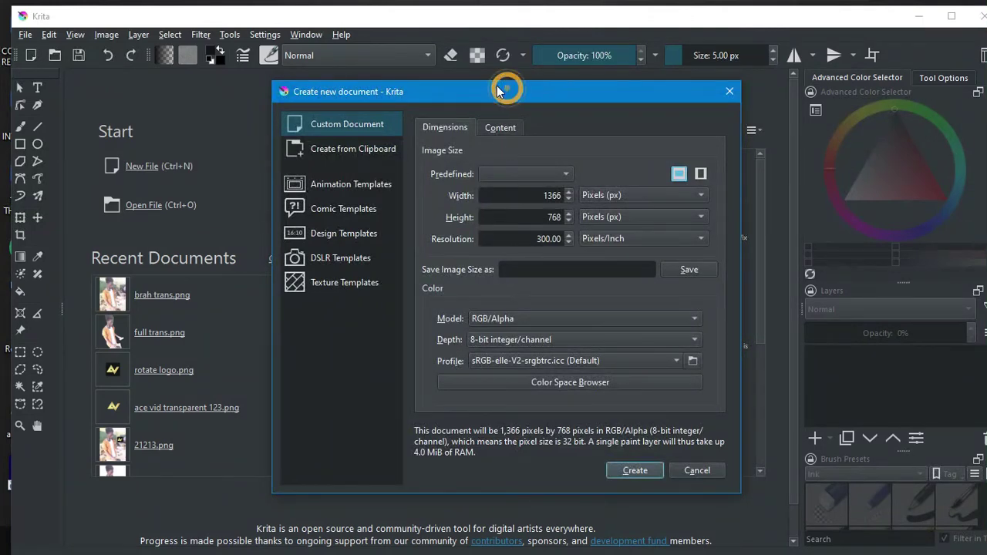
{"action": "left_click_drag", "start_coordinate": [497, 91], "coordinate": [486, 49]}
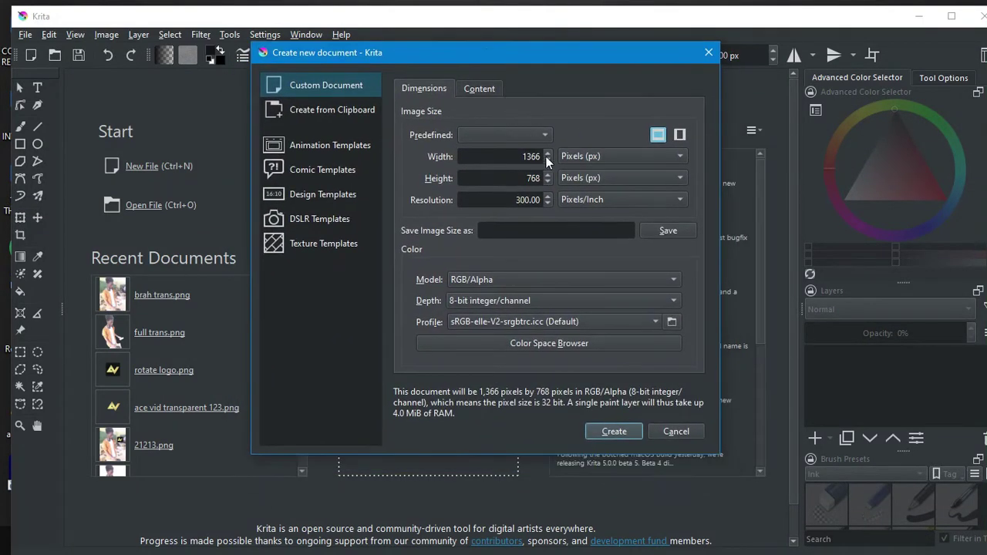
{"action": "left_click", "coordinate": [624, 432]}
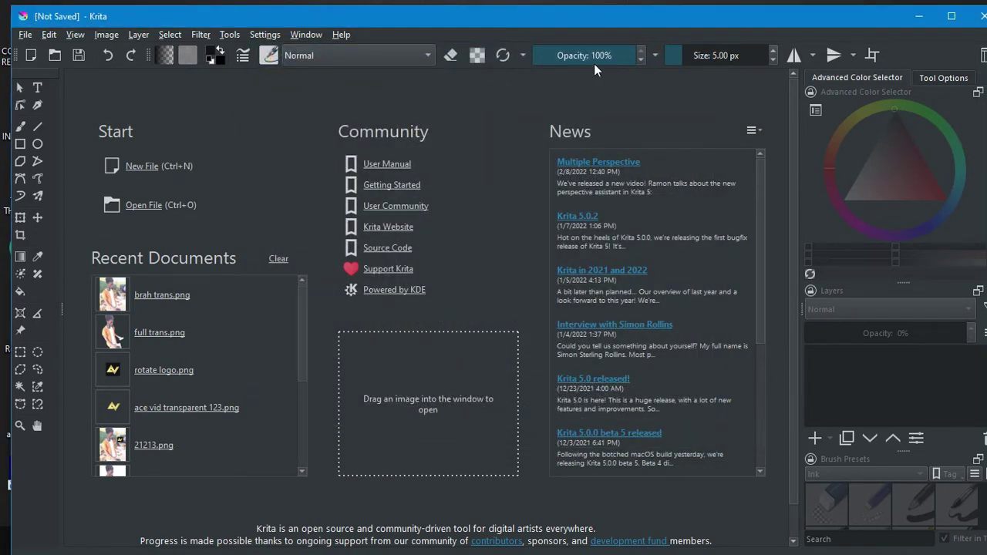
{"action": "left_click_drag", "start_coordinate": [731, 17], "coordinate": [668, 33]}
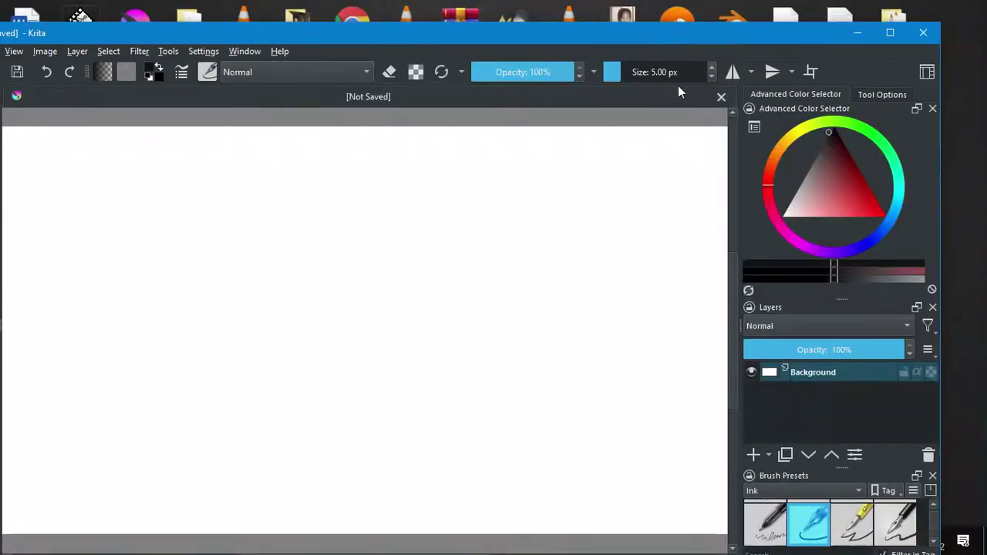
{"action": "left_click", "coordinate": [888, 34]}
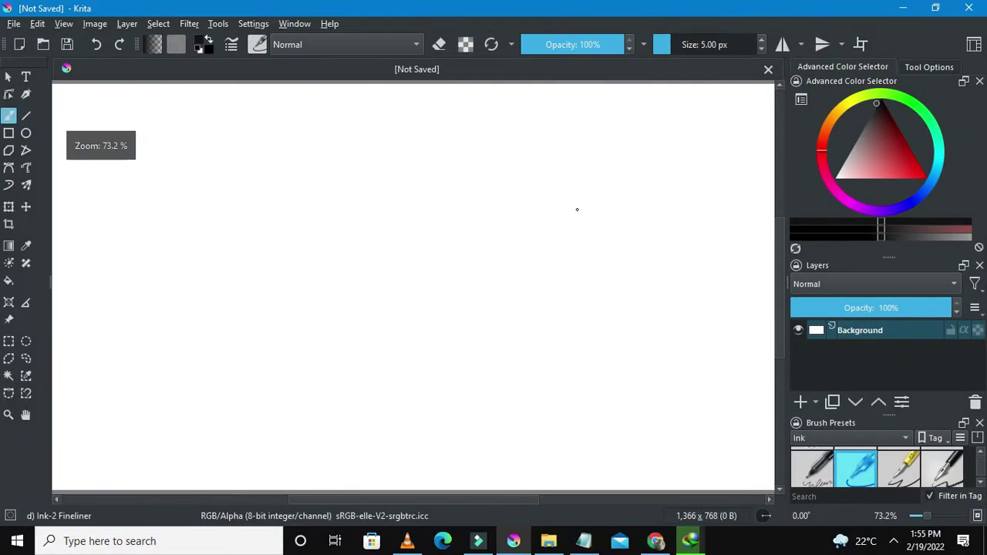
Draw a freehand test stroke ending in a loop across the canvas's upper part with the 5 px Ink-2 Fineliner brush
{"action": "scroll", "coordinate": [360, 270], "scroll_direction": "down", "scroll_amount": 4}
{"action": "scroll", "coordinate": [360, 271], "scroll_direction": "up", "scroll_amount": 5}
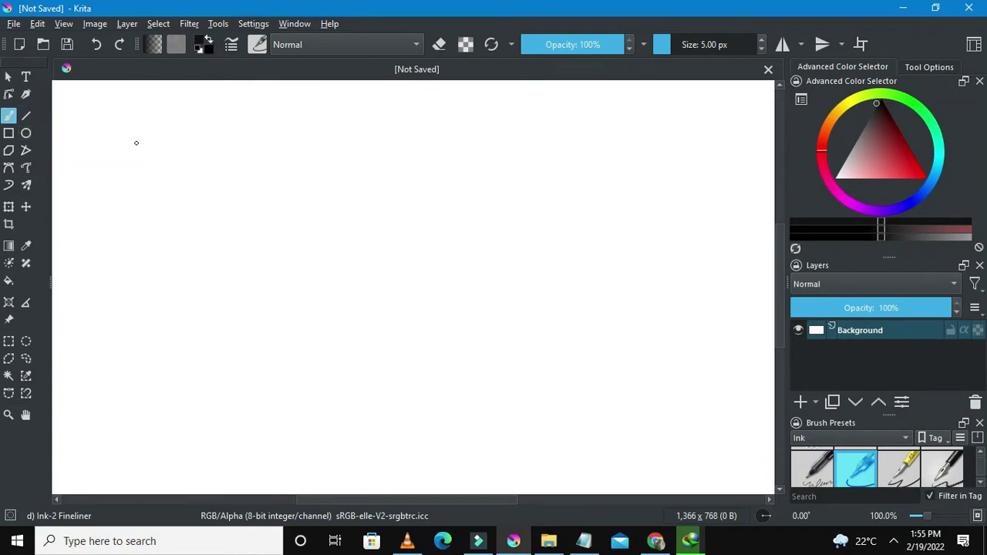
{"action": "scroll", "coordinate": [136, 143], "scroll_direction": "down", "scroll_amount": 2}
{"action": "scroll", "coordinate": [266, 162], "scroll_direction": "up", "scroll_amount": 2}
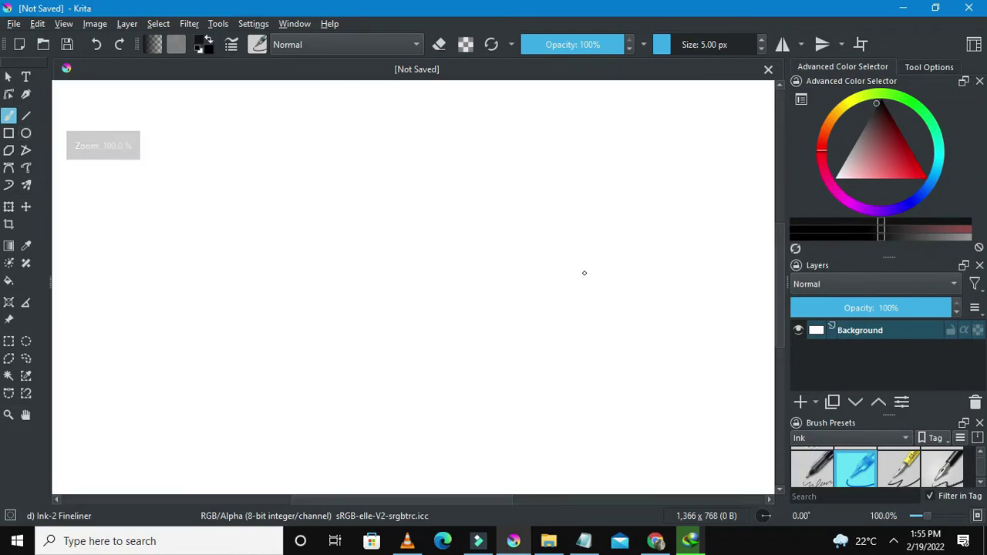
{"action": "mouse_move", "coordinate": [162, 148]}
{"action": "left_mouse_down"}
{"action": "mouse_move", "coordinate": [217, 199]}
{"action": "mouse_move", "coordinate": [314, 233]}
{"action": "mouse_move", "coordinate": [450, 242]}
{"action": "mouse_move", "coordinate": [359, 214]}
{"action": "left_mouse_up"}
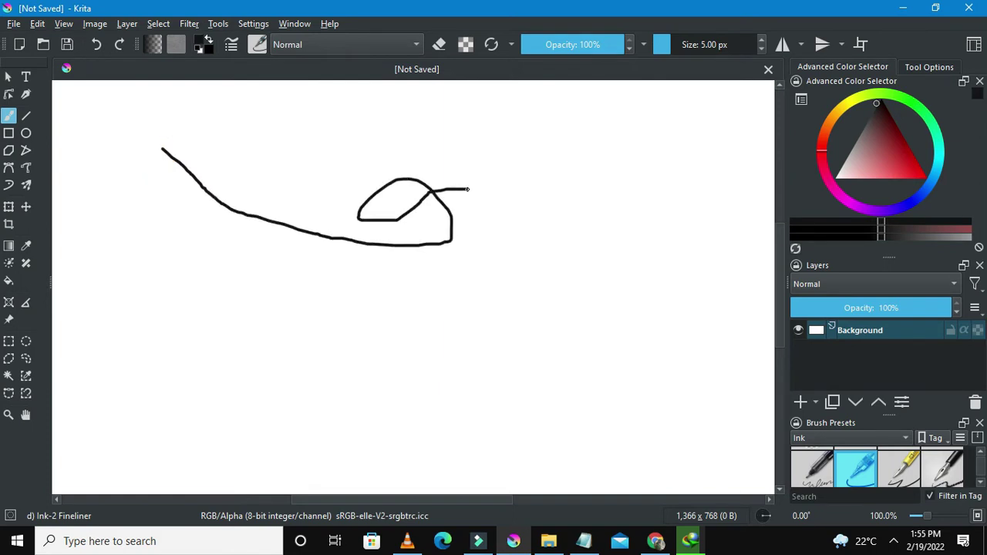
{"action": "scroll", "coordinate": [467, 189], "scroll_direction": "down", "scroll_amount": 1}
{"action": "scroll", "coordinate": [467, 189], "scroll_direction": "up", "scroll_amount": 1}
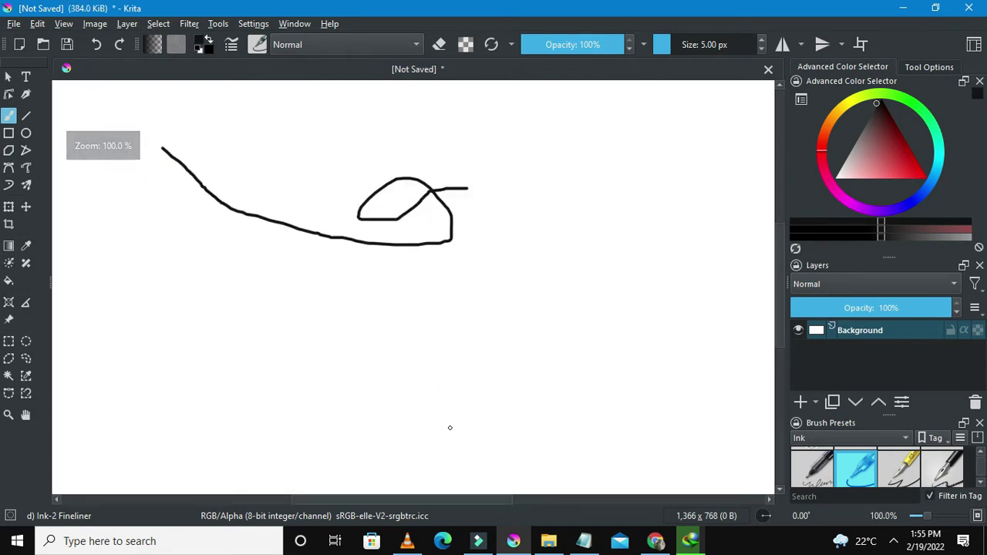
{"action": "mouse_move", "coordinate": [480, 498]}
{"action": "left_mouse_down"}
{"action": "mouse_move", "coordinate": [437, 488]}
{"action": "mouse_move", "coordinate": [492, 492]}
{"action": "left_mouse_up"}
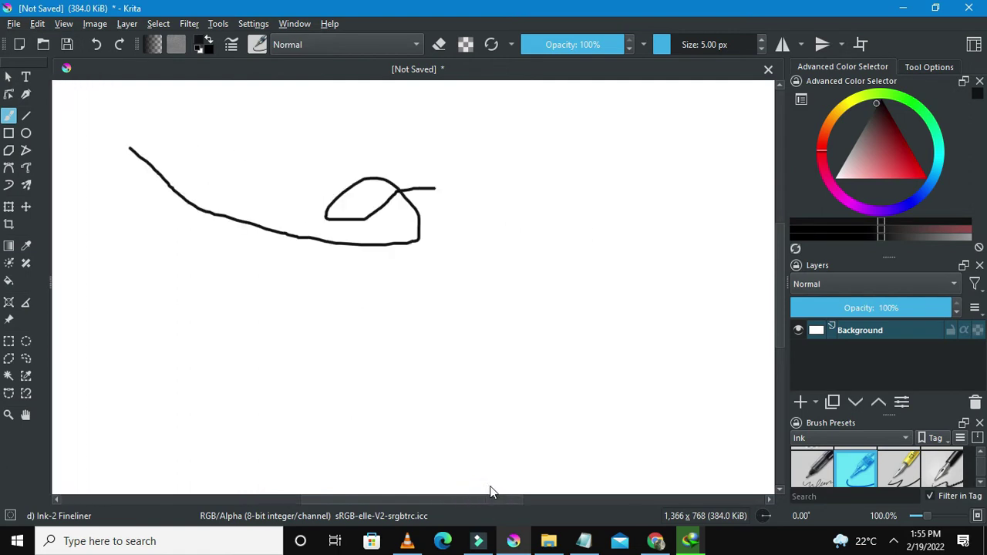
{"action": "scroll", "coordinate": [443, 358], "scroll_direction": "down", "scroll_amount": 2}
{"action": "scroll", "coordinate": [434, 330], "scroll_direction": "up", "scroll_amount": 2}
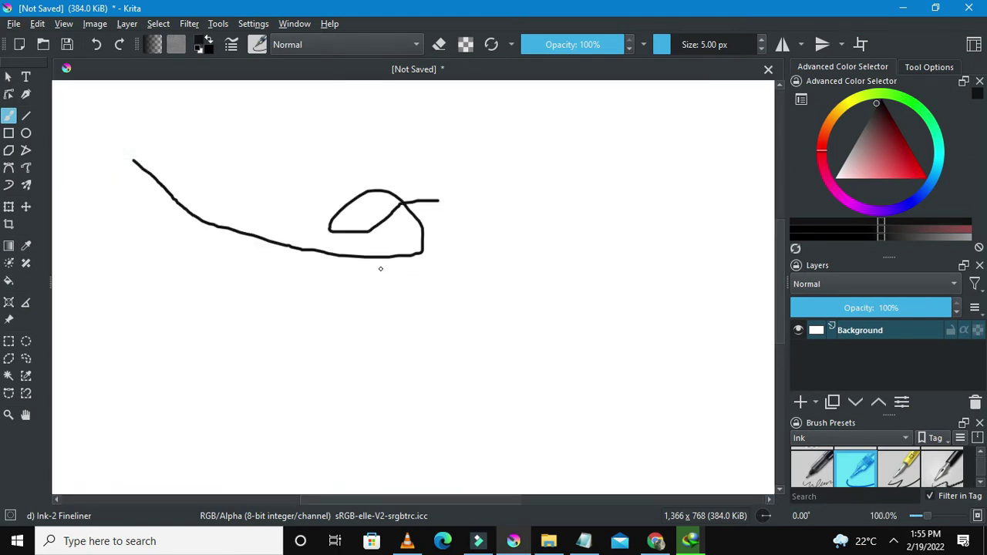
{"action": "left_click", "coordinate": [307, 26]}
{"action": "mouse_move", "coordinate": [335, 78]}
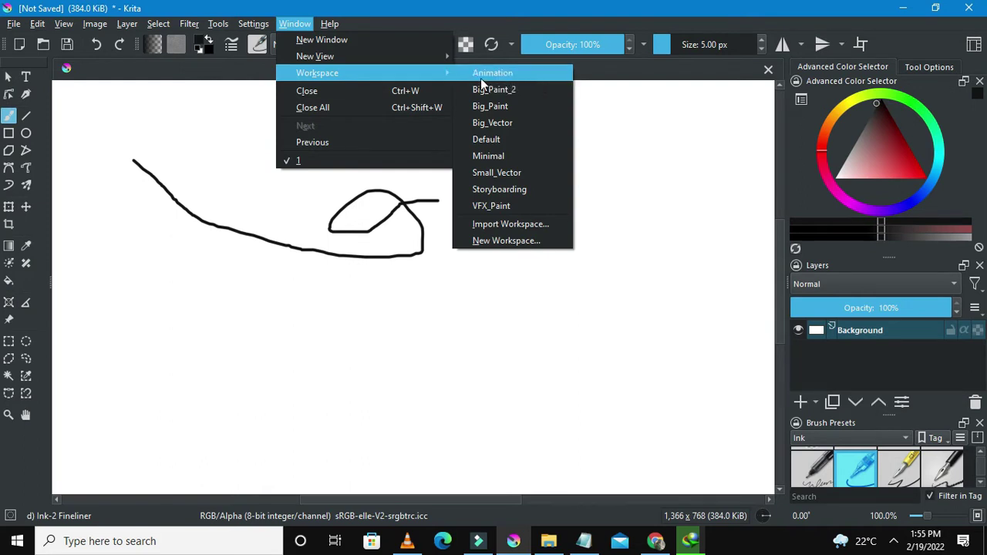
{"action": "left_click", "coordinate": [367, 222]}
{"action": "scroll", "coordinate": [370, 186], "scroll_direction": "down", "scroll_amount": 1}
{"action": "scroll", "coordinate": [370, 186], "scroll_direction": "down", "scroll_amount": 1}
{"action": "scroll", "coordinate": [401, 194], "scroll_direction": "up", "scroll_amount": 1}
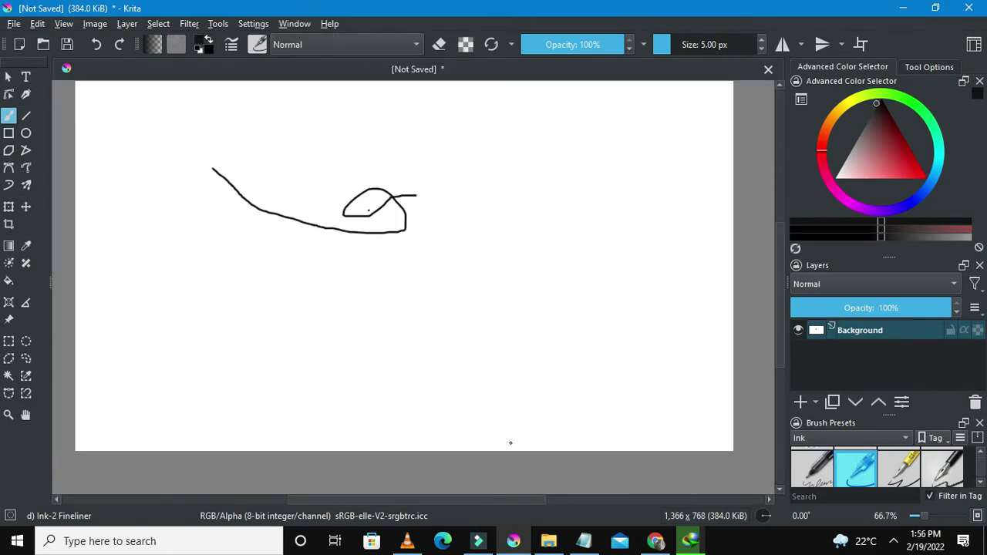
Switch to the animation theive folder and open frame 1 in the Photos viewer, keeping only one viewer window
{"action": "left_click", "coordinate": [548, 540]}
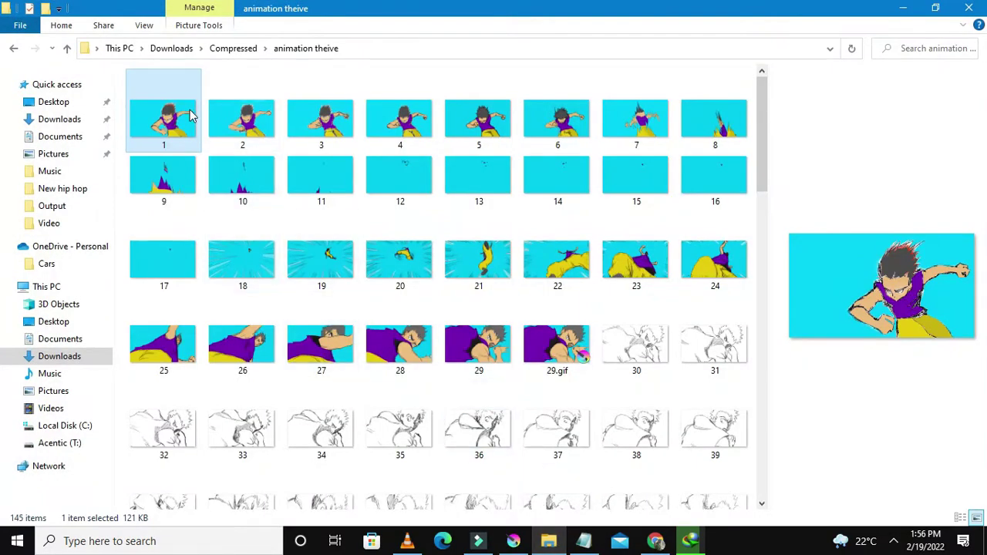
{"action": "left_click", "coordinate": [231, 123]}
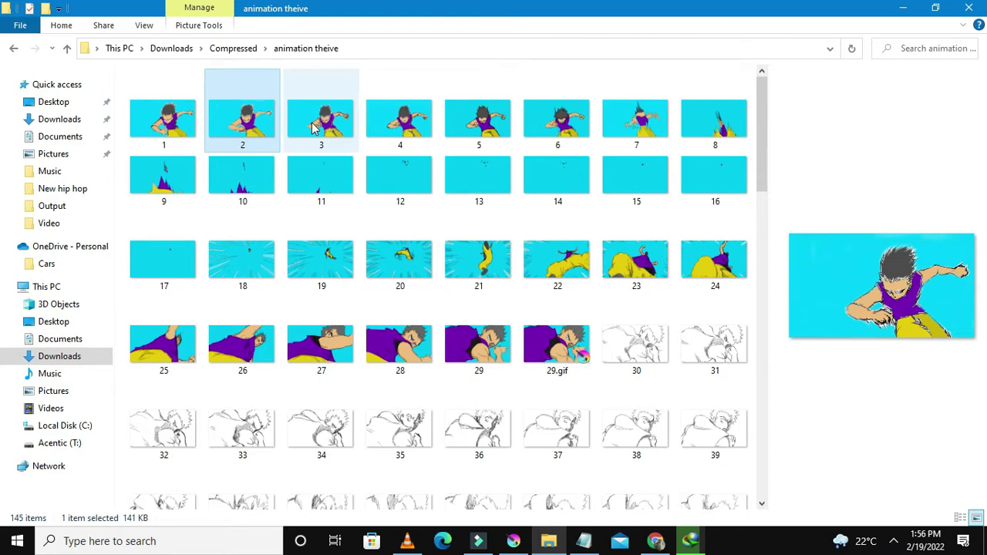
{"action": "left_click", "coordinate": [166, 119]}
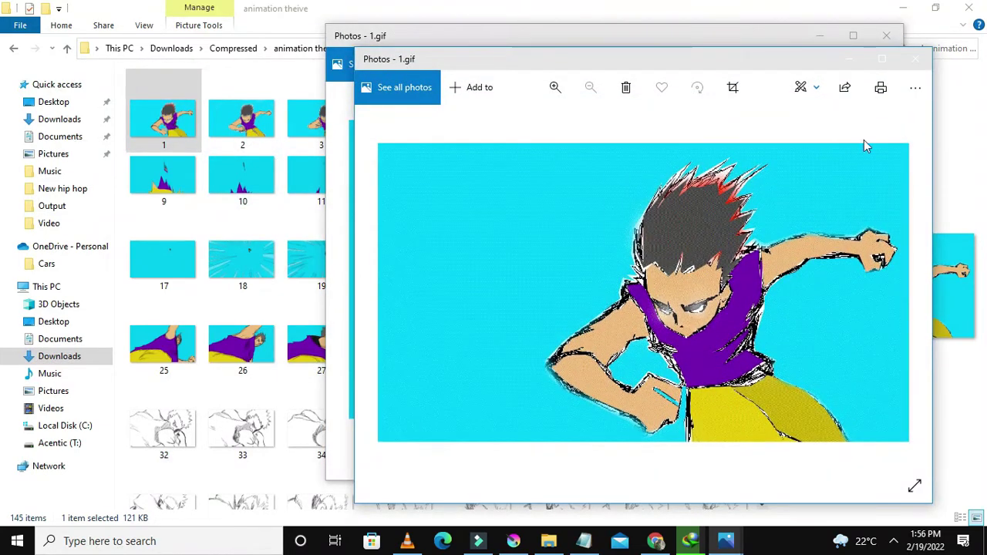
{"action": "left_click", "coordinate": [910, 63]}
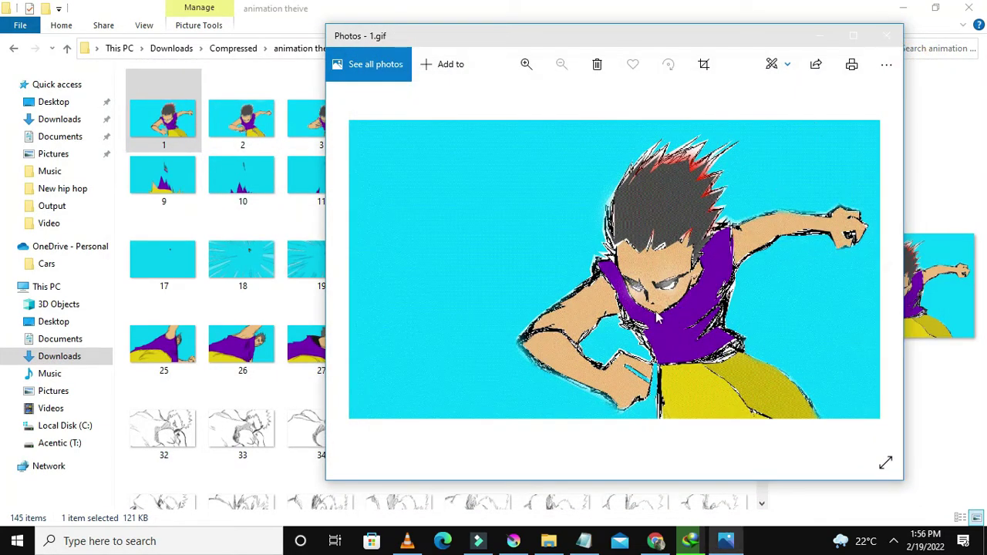
Go through the coloured animation frames one by one, from 2.gif up to the first line-art frame, 30.gif
{"action": "key", "text": "Right"}
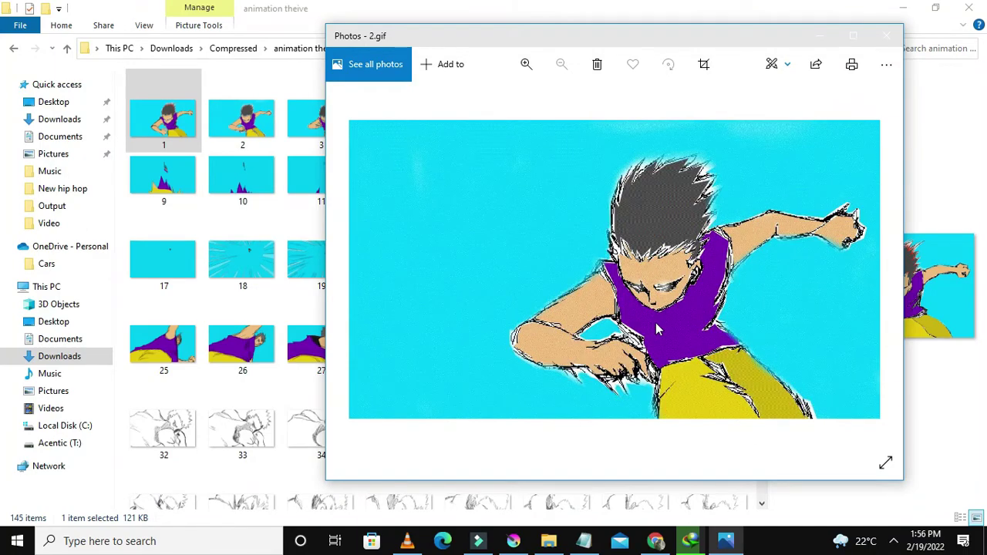
{"action": "key", "text": "Right"}
{"action": "key", "text": "Right"}
{"action": "key", "text": "Right"}
{"action": "key", "text": "Right"}
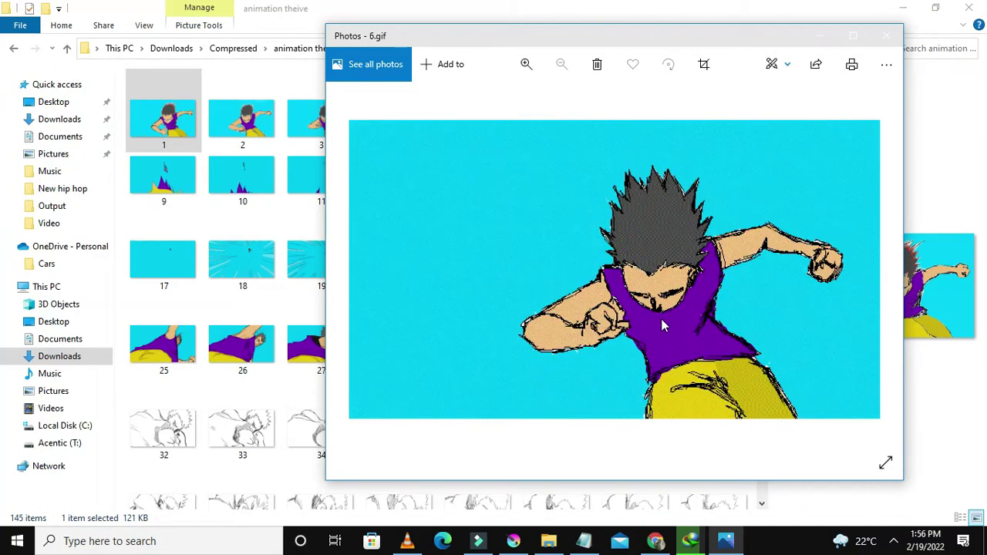
{"action": "key", "text": "Right"}
{"action": "key", "text": "Right"}
{"action": "key", "text": "Right"}
{"action": "key", "text": "Right"}
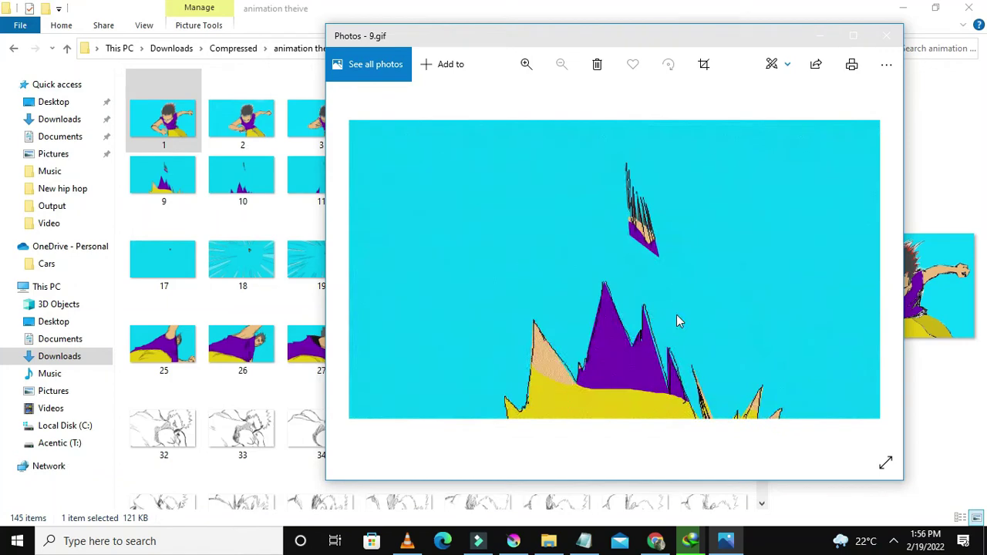
{"action": "key", "text": "Right"}
{"action": "key", "text": "Right"}
{"action": "key", "text": "Right"}
{"action": "key", "text": "Right"}
{"action": "key", "text": "Right"}
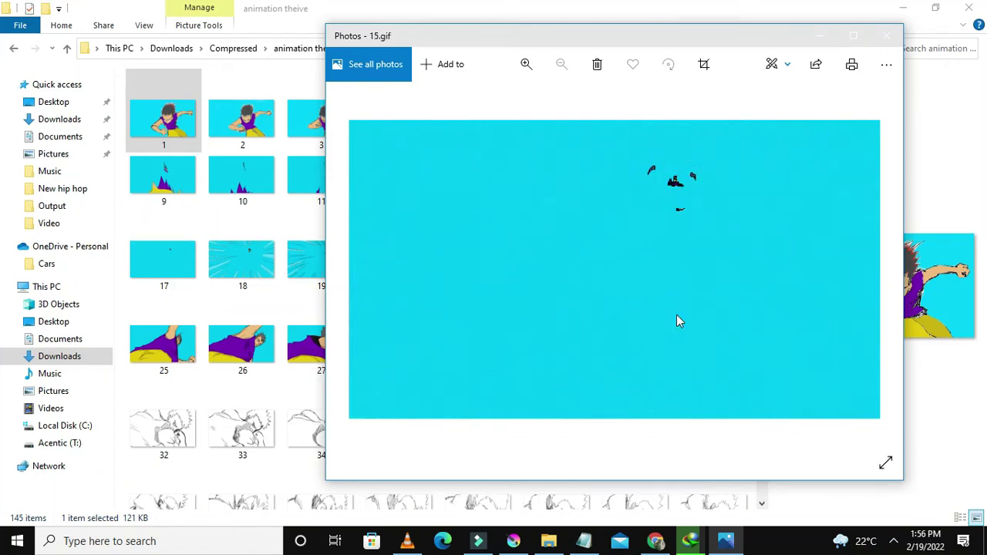
{"action": "key", "text": "Right"}
{"action": "key", "text": "Right"}
{"action": "key", "text": "Right"}
{"action": "key", "text": "Right"}
{"action": "key", "text": "Right"}
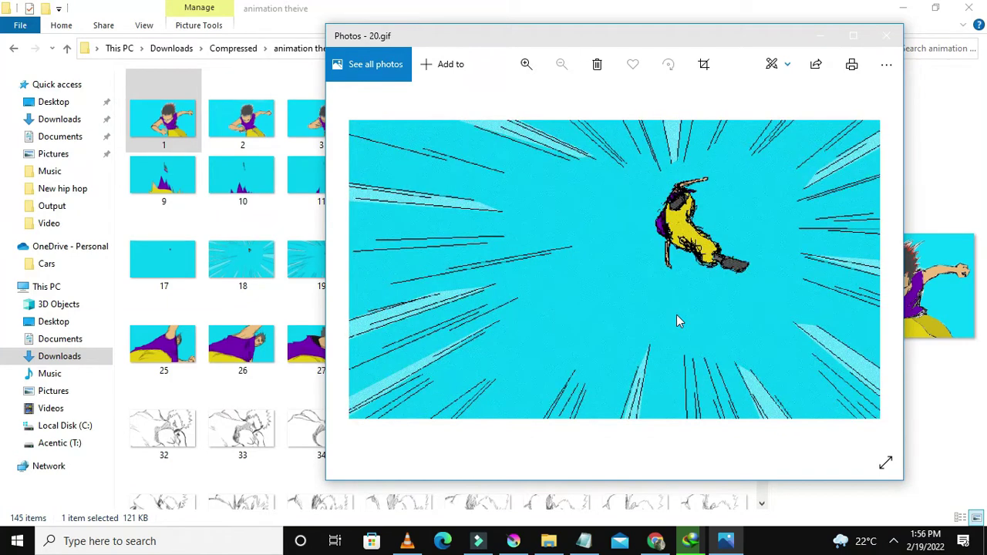
{"action": "key", "text": "Right"}
{"action": "key", "text": "Right"}
{"action": "key", "text": "Right"}
{"action": "key", "text": "Right"}
{"action": "key", "text": "Right"}
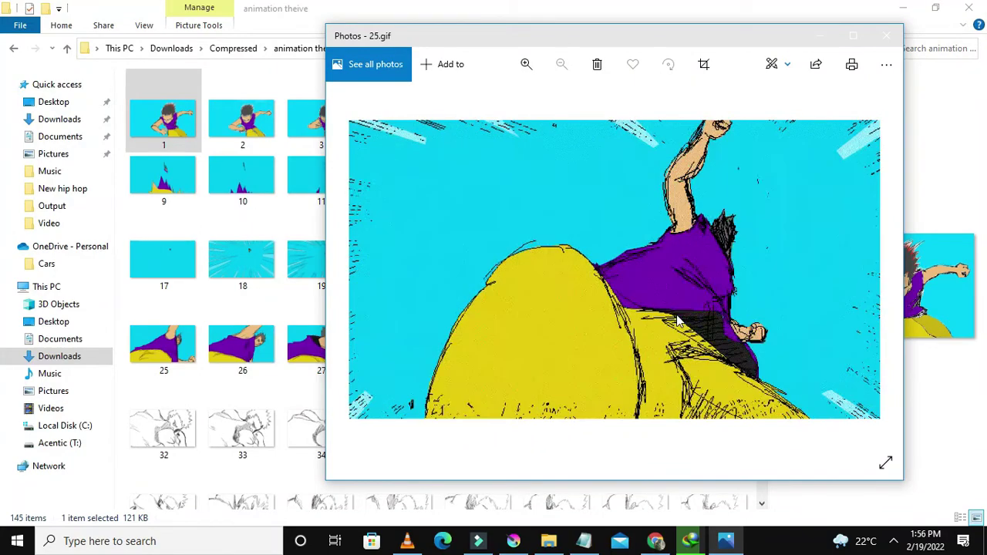
{"action": "key", "text": "Right"}
{"action": "key", "text": "Right"}
{"action": "key", "text": "Right"}
{"action": "key", "text": "Right"}
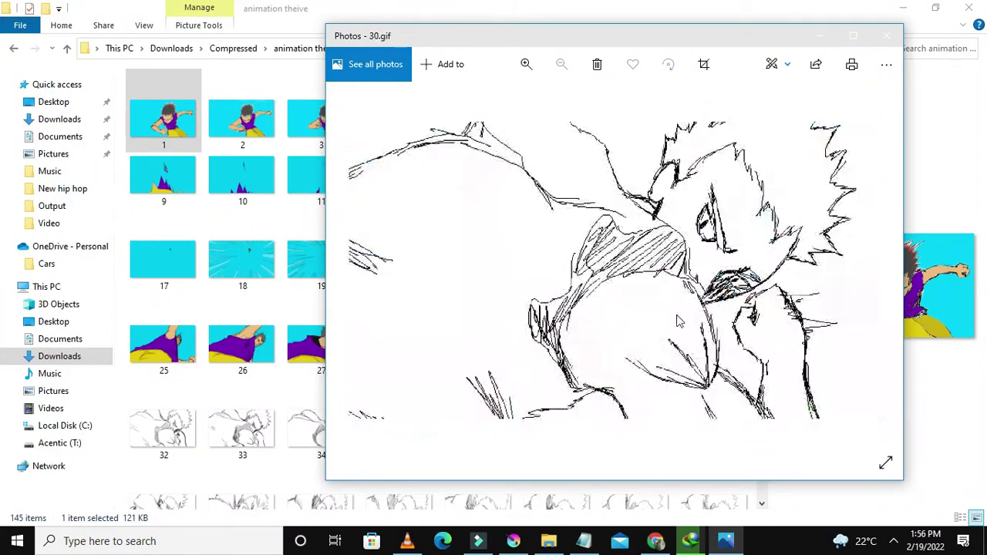
Go through the line-art frames one by one, from 30.gif up to 149.gif, and close the image viewer
{"action": "key", "text": "Left"}
{"action": "key", "text": "Right"}
{"action": "key", "text": "Right"}
{"action": "key", "text": "Right"}
{"action": "key", "text": "Right"}
{"action": "key", "text": "Right"}
{"action": "key", "text": "Right"}
{"action": "key", "text": "Right"}
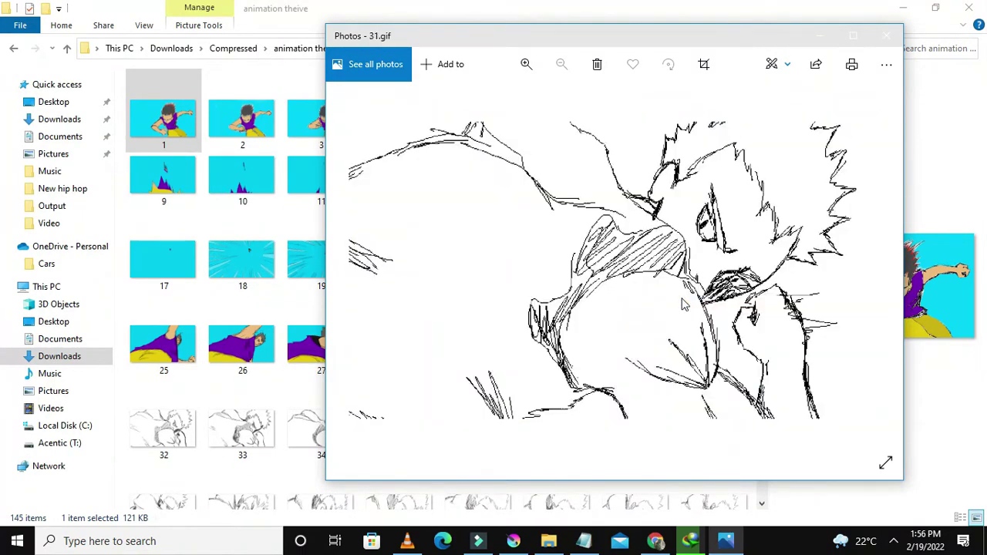
{"action": "key", "text": "Right"}
{"action": "key", "text": "Right"}
{"action": "key", "text": "Right"}
{"action": "key", "text": "Right"}
{"action": "key", "text": "Right"}
{"action": "key", "text": "Right"}
{"action": "key", "text": "Right"}
{"action": "key", "text": "Right"}
{"action": "key", "text": "Right"}
{"action": "key", "text": "Right"}
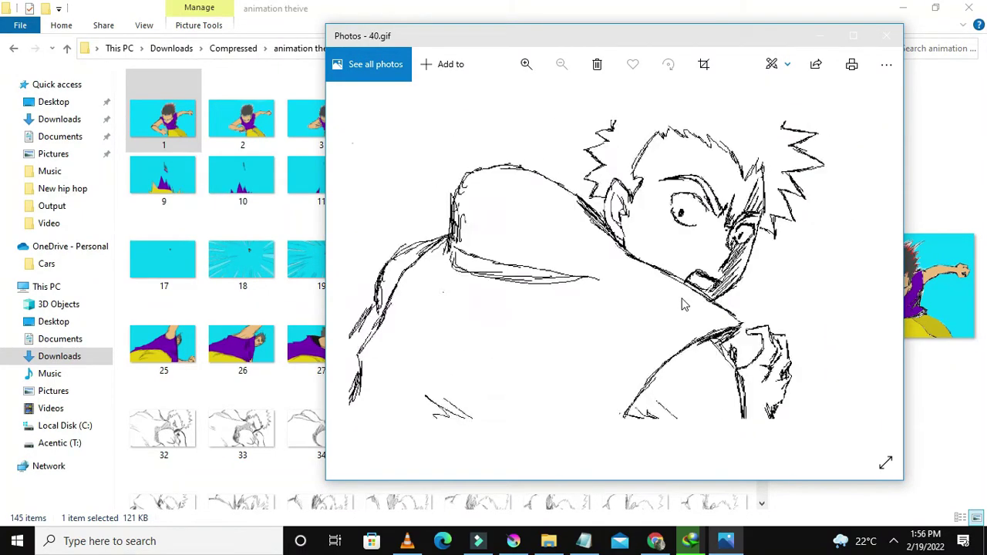
{"action": "key", "text": "Right"}
{"action": "key", "text": "Right"}
{"action": "key", "text": "Right"}
{"action": "key", "text": "Right"}
{"action": "key", "text": "Right"}
{"action": "key", "text": "Right"}
{"action": "key", "text": "Right"}
{"action": "key", "text": "Right"}
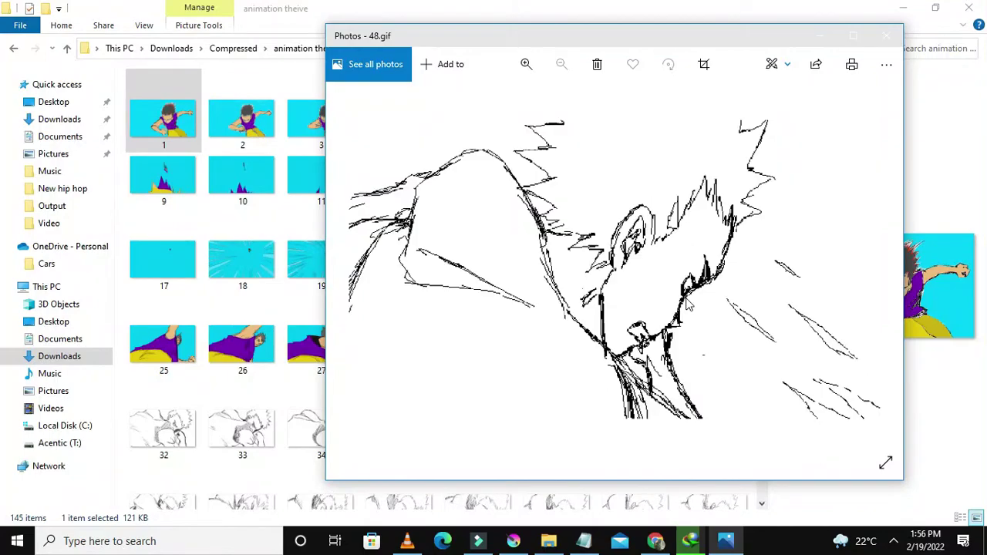
{"action": "key", "text": "Right"}
{"action": "key", "text": "Right"}
{"action": "key", "text": "Right"}
{"action": "key", "text": "Right"}
{"action": "key", "text": "Right"}
{"action": "key", "text": "Right"}
{"action": "key", "text": "Right"}
{"action": "key", "text": "Right"}
{"action": "key", "text": "Right"}
{"action": "key", "text": "Right"}
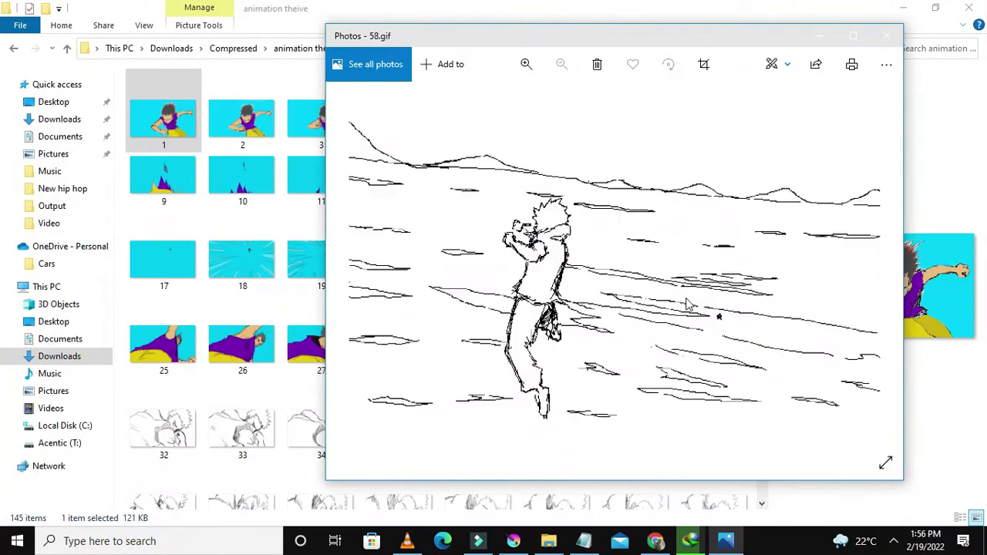
{"action": "key", "text": "Right"}
{"action": "key", "text": "Right"}
{"action": "key", "text": "Right"}
{"action": "key", "text": "Right"}
{"action": "key", "text": "Right"}
{"action": "key", "text": "Right"}
{"action": "key", "text": "Right"}
{"action": "key", "text": "Right"}
{"action": "key", "text": "Right"}
{"action": "key", "text": "Right"}
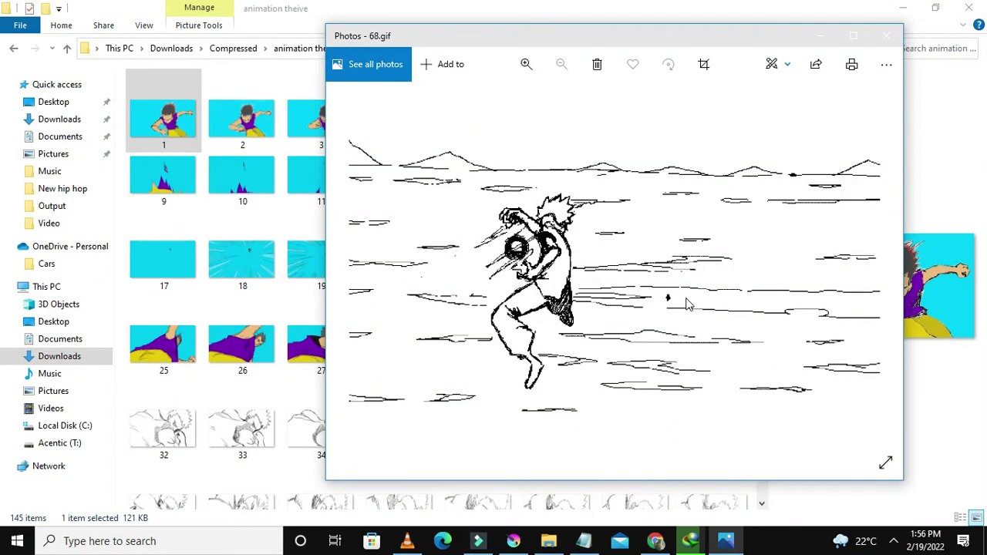
{"action": "key", "text": "Right"}
{"action": "key", "text": "Right"}
{"action": "key", "text": "Right"}
{"action": "key", "text": "Right"}
{"action": "key", "text": "Right"}
{"action": "key", "text": "Right"}
{"action": "key", "text": "Right"}
{"action": "key", "text": "Right"}
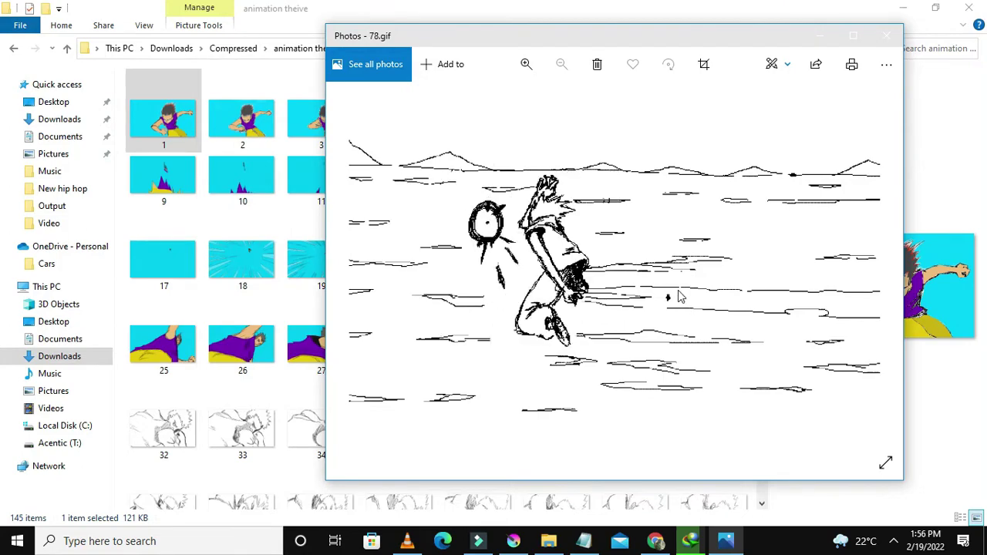
{"action": "key", "text": "Right"}
{"action": "key", "text": "Right"}
{"action": "key", "text": "Right"}
{"action": "key", "text": "Right"}
{"action": "key", "text": "Right"}
{"action": "key", "text": "Right"}
{"action": "key", "text": "Right"}
{"action": "key", "text": "Right"}
{"action": "key", "text": "Right"}
{"action": "key", "text": "Right"}
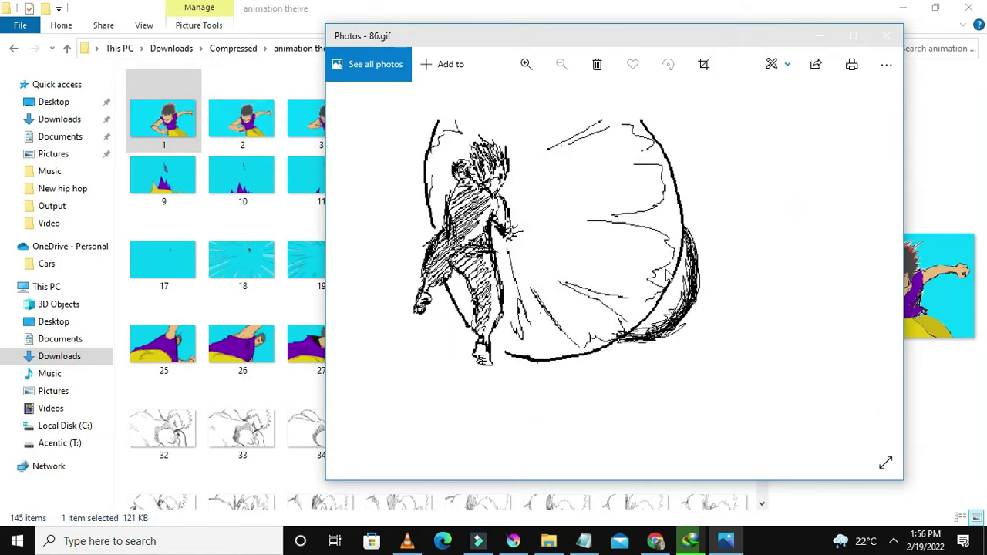
{"action": "key", "text": "Right"}
{"action": "key", "text": "Right"}
{"action": "key", "text": "Right"}
{"action": "key", "text": "Right"}
{"action": "key", "text": "Right"}
{"action": "key", "text": "Right"}
{"action": "key", "text": "Right"}
{"action": "key", "text": "Right"}
{"action": "key", "text": "Right"}
{"action": "key", "text": "Right"}
{"action": "key", "text": "Right"}
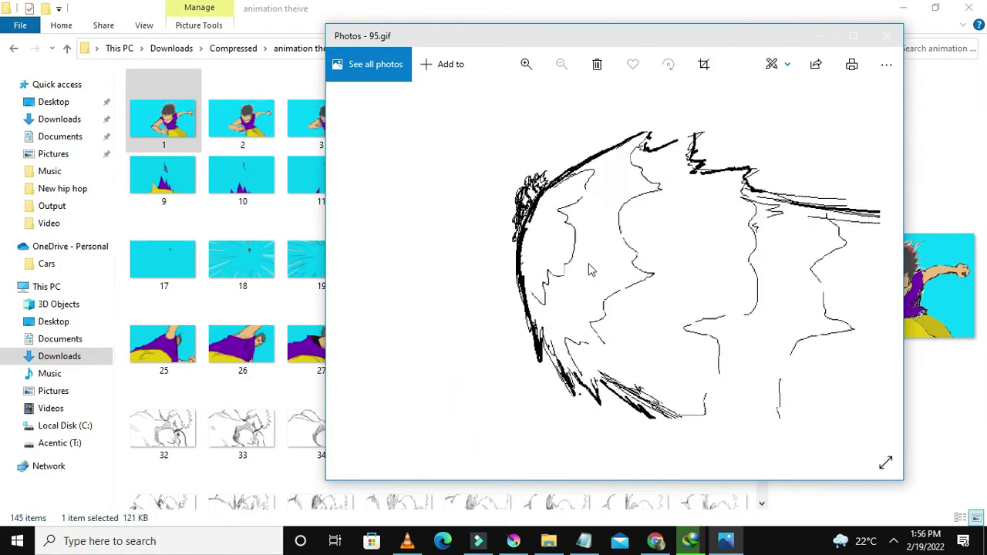
{"action": "key", "text": "Right"}
{"action": "key", "text": "Right"}
{"action": "key", "text": "Right"}
{"action": "key", "text": "Right"}
{"action": "key", "text": "Right"}
{"action": "key", "text": "Right"}
{"action": "key", "text": "Right"}
{"action": "key", "text": "Right"}
{"action": "key", "text": "Right"}
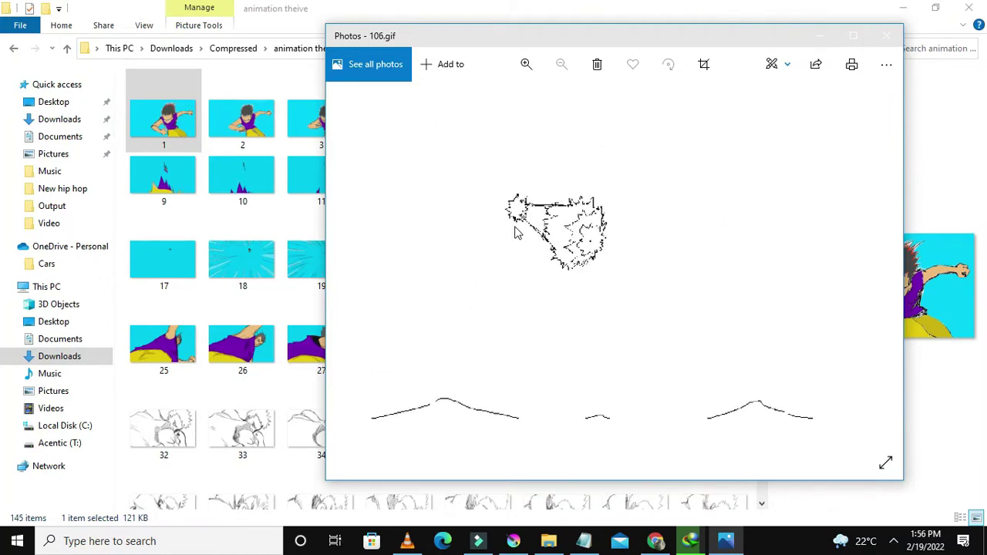
{"action": "key", "text": "Right"}
{"action": "key", "text": "Right"}
{"action": "key", "text": "Right"}
{"action": "key", "text": "Right"}
{"action": "key", "text": "Right"}
{"action": "key", "text": "Right"}
{"action": "key", "text": "Right"}
{"action": "key", "text": "Right"}
{"action": "key", "text": "Right"}
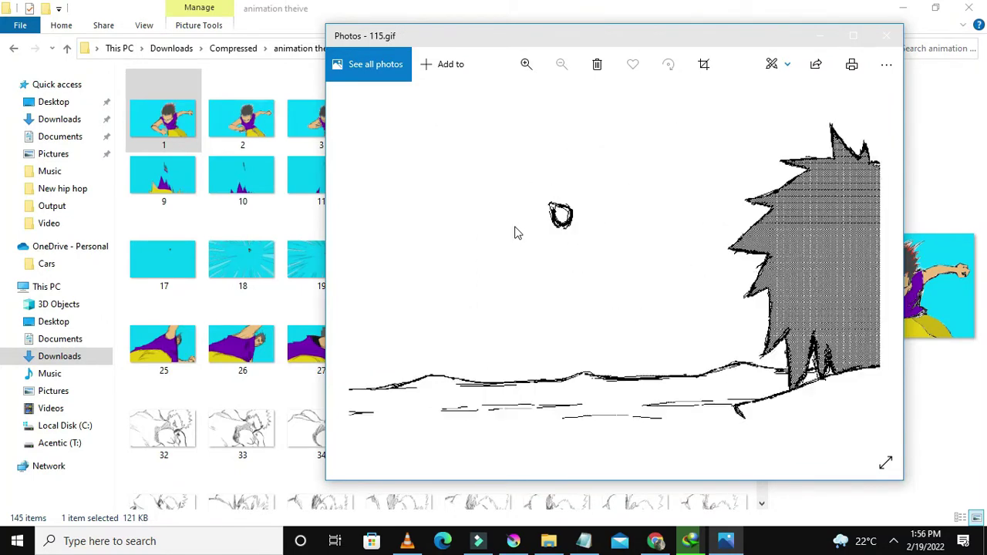
{"action": "key", "text": "Right"}
{"action": "key", "text": "Right"}
{"action": "key", "text": "Right"}
{"action": "key", "text": "Right"}
{"action": "key", "text": "Right"}
{"action": "key", "text": "Right"}
{"action": "key", "text": "Right"}
{"action": "key", "text": "Right"}
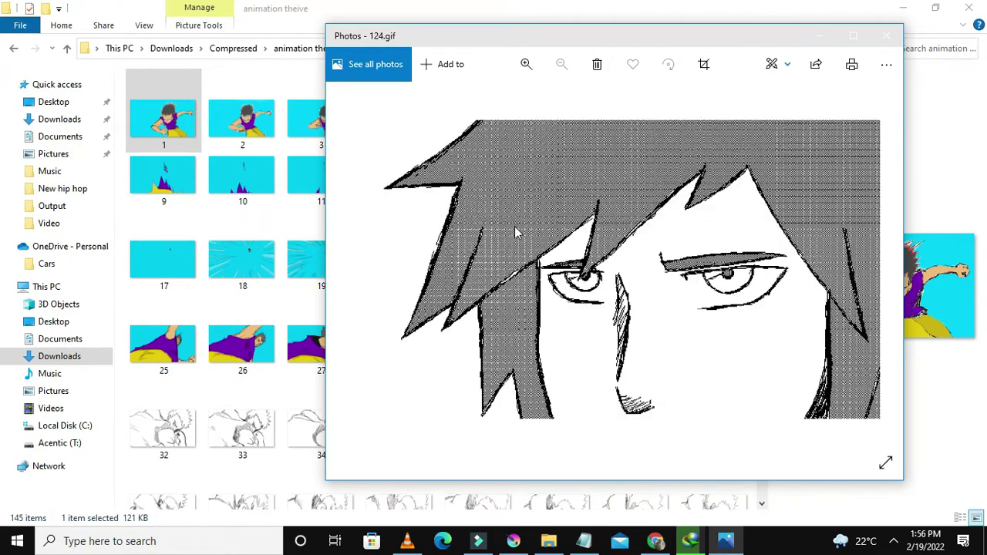
{"action": "key", "text": "Right"}
{"action": "key", "text": "Right"}
{"action": "key", "text": "Right"}
{"action": "key", "text": "Right"}
{"action": "key", "text": "Right"}
{"action": "key", "text": "Right"}
{"action": "key", "text": "Right"}
{"action": "key", "text": "Right"}
{"action": "key", "text": "Right"}
{"action": "key", "text": "Right"}
{"action": "key", "text": "Right"}
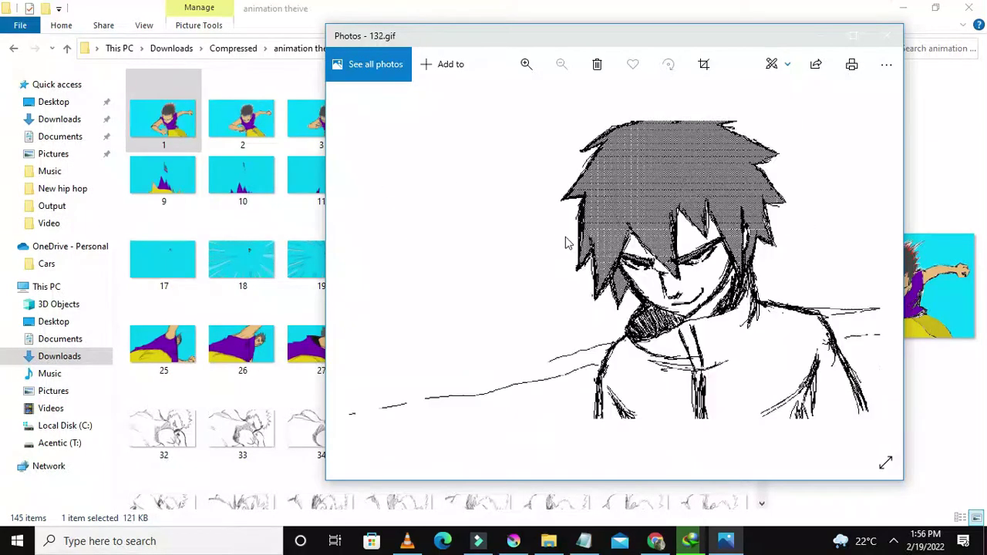
{"action": "key", "text": "Right"}
{"action": "key", "text": "Right"}
{"action": "key", "text": "Right"}
{"action": "key", "text": "Right"}
{"action": "key", "text": "Right"}
{"action": "key", "text": "Right"}
{"action": "key", "text": "Right"}
{"action": "key", "text": "Right"}
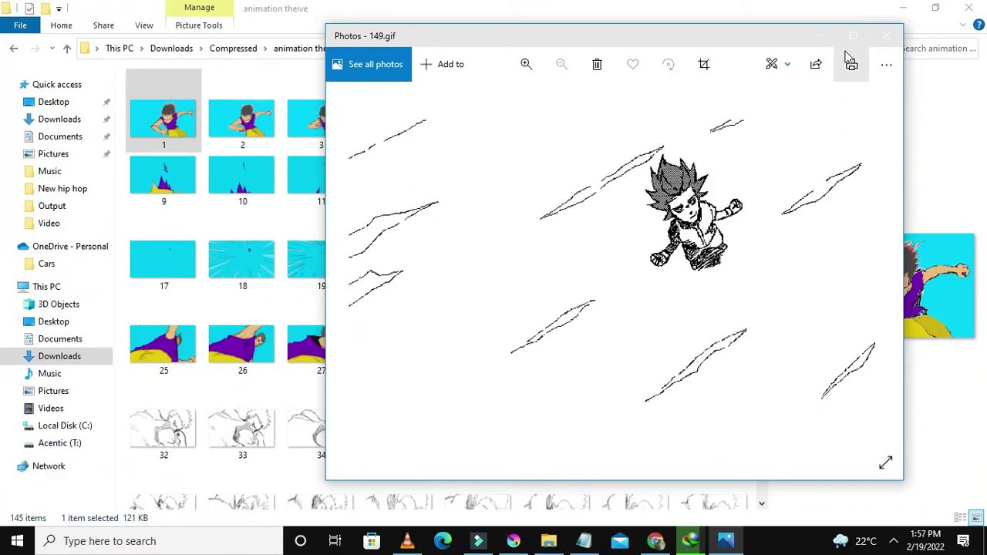
{"action": "left_click", "coordinate": [886, 36]}
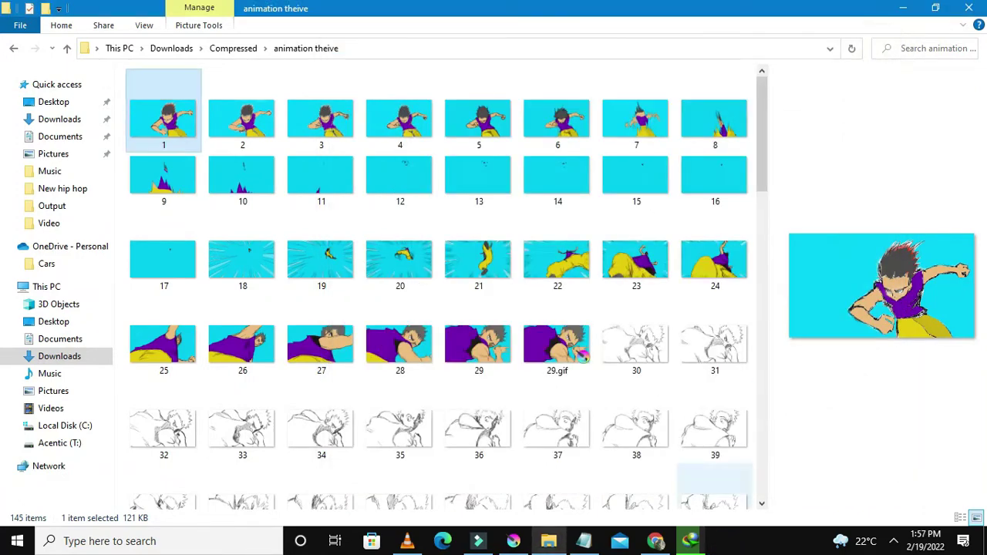
Switch back to Krita and change the workspace to Animation, keeping the canvas at 50% zoom
{"action": "left_click", "coordinate": [515, 542]}
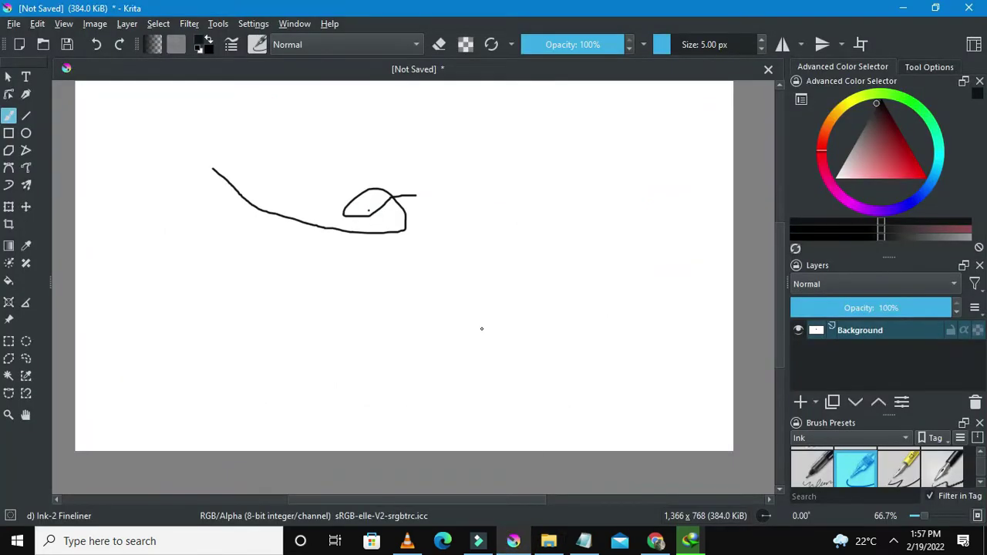
{"action": "key", "text": "minus"}
{"action": "left_click", "coordinate": [309, 22]}
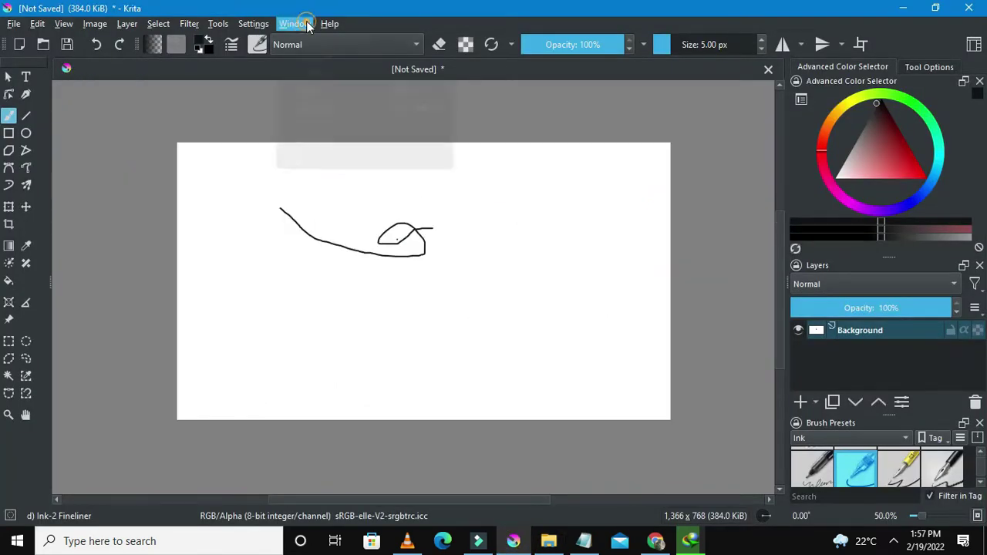
{"action": "mouse_move", "coordinate": [324, 75]}
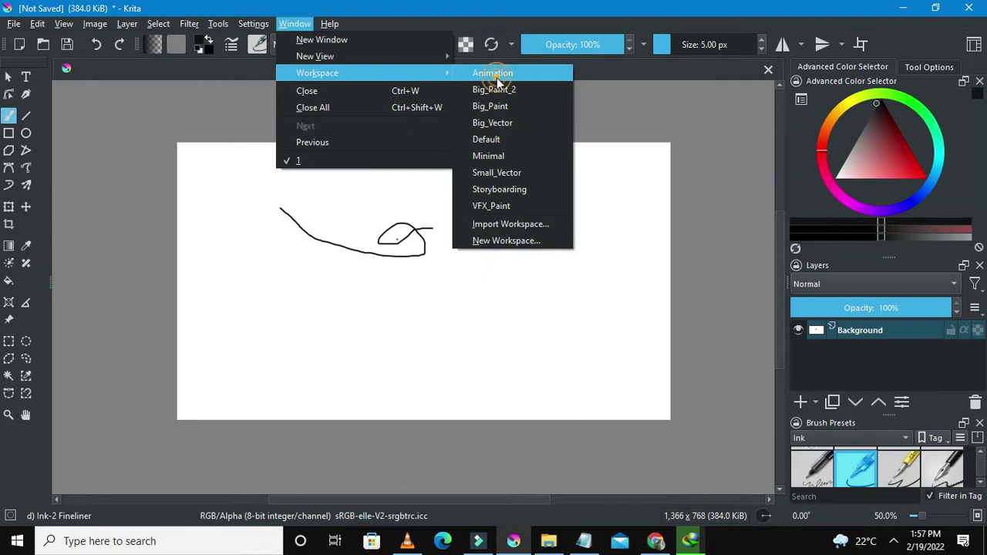
{"action": "left_click", "coordinate": [496, 77]}
{"action": "key", "text": "minus"}
{"action": "key", "text": "minus"}
{"action": "key", "text": "minus"}
{"action": "key", "text": "plus"}
{"action": "key", "text": "plus"}
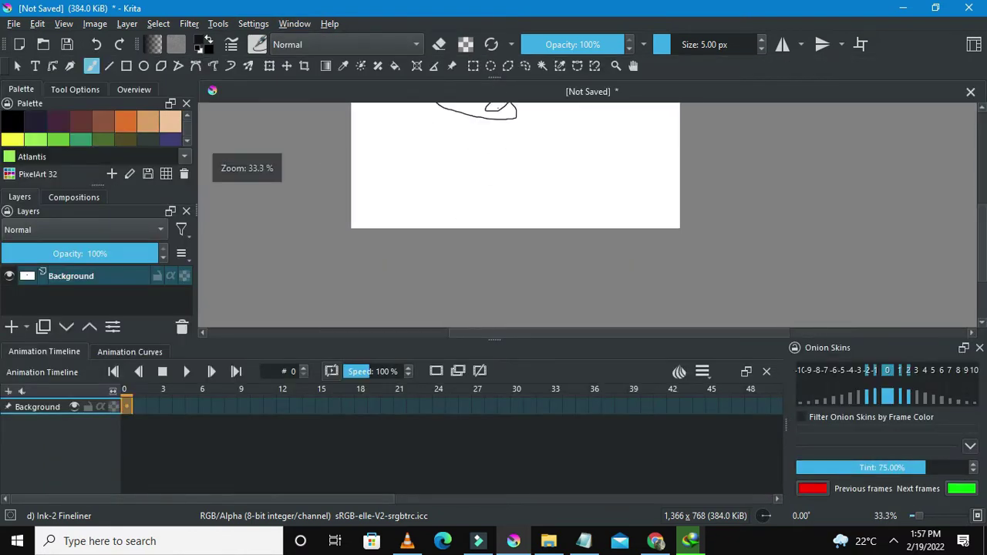
{"action": "key", "text": "plus"}
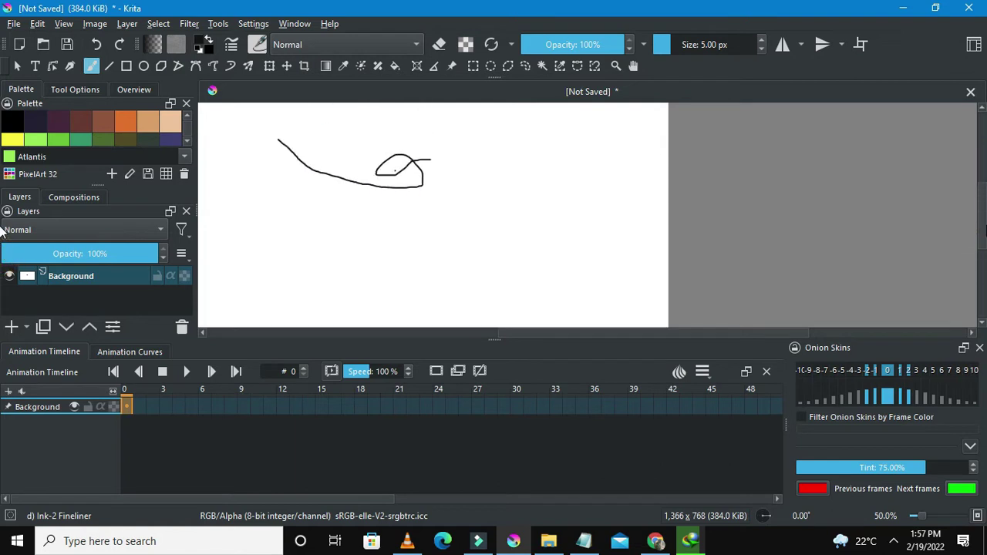
Change the workspace to Default and centre the whole canvas in view at 50% zoom
{"action": "left_click", "coordinate": [252, 25]}
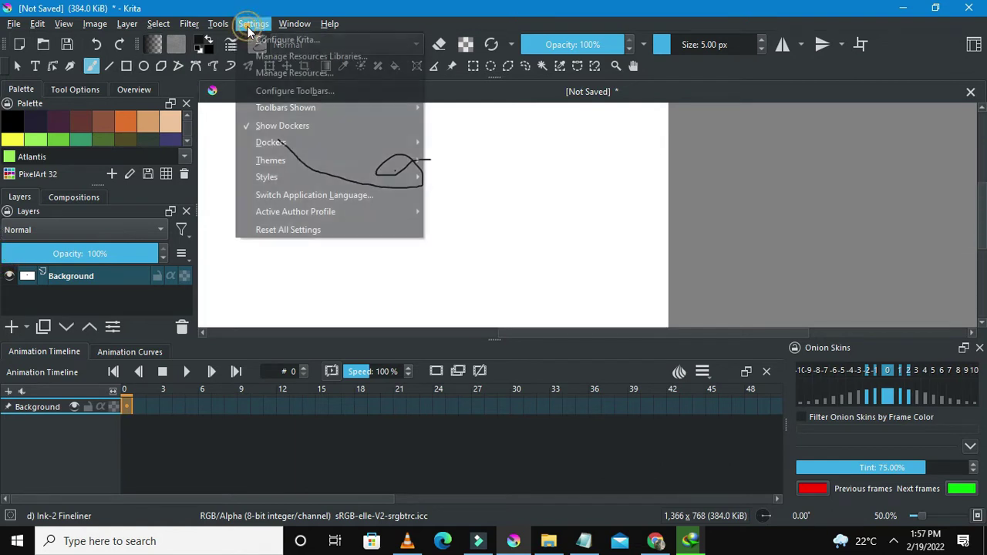
{"action": "mouse_move", "coordinate": [193, 26]}
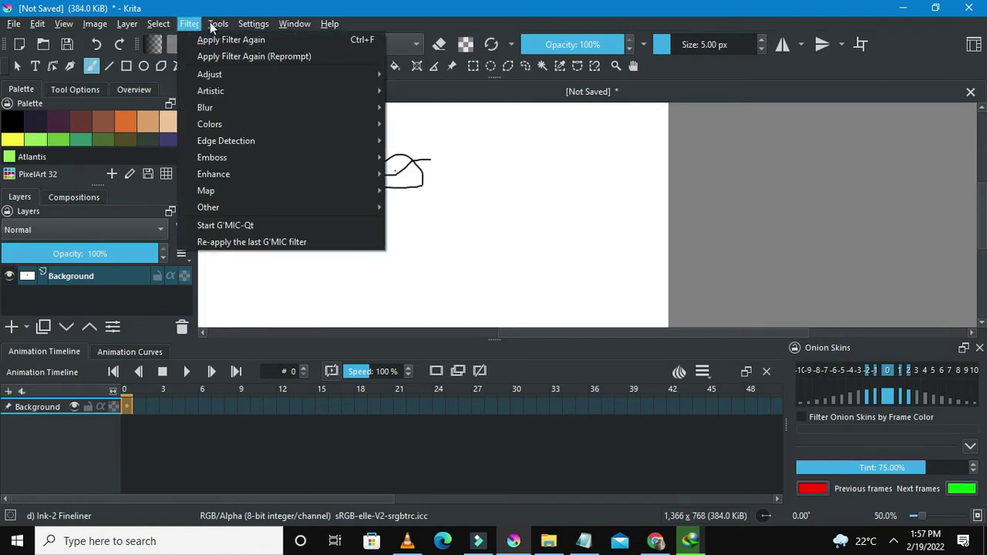
{"action": "mouse_move", "coordinate": [250, 27]}
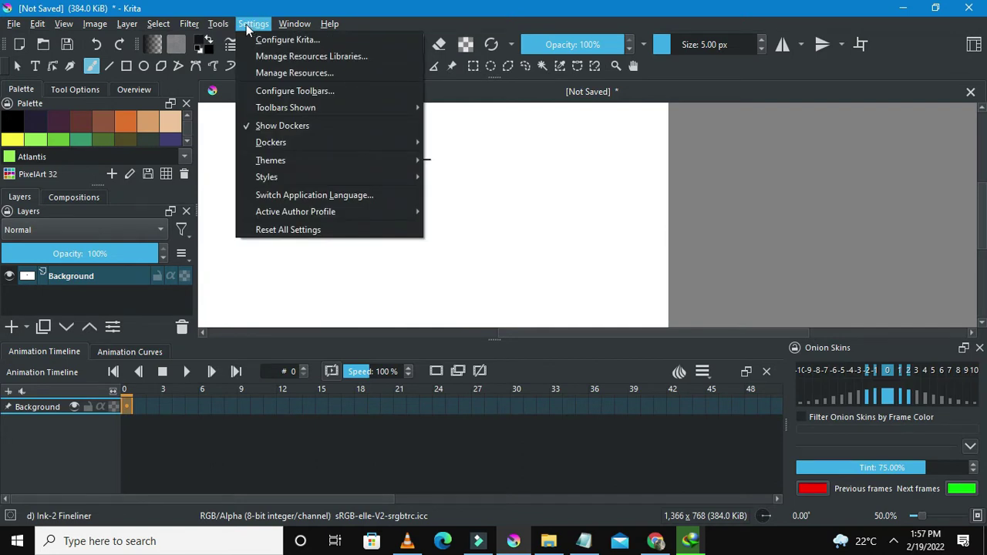
{"action": "mouse_move", "coordinate": [286, 26]}
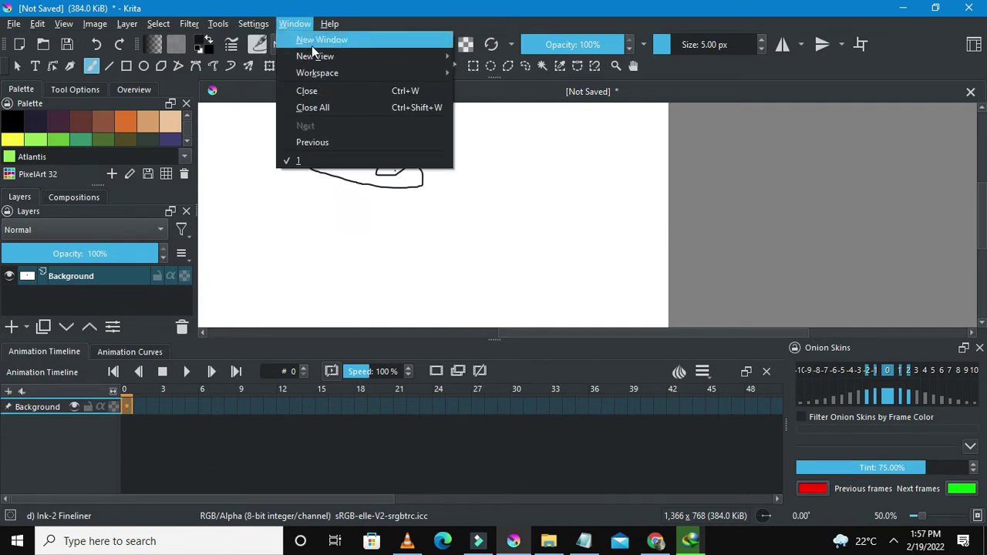
{"action": "mouse_move", "coordinate": [328, 72]}
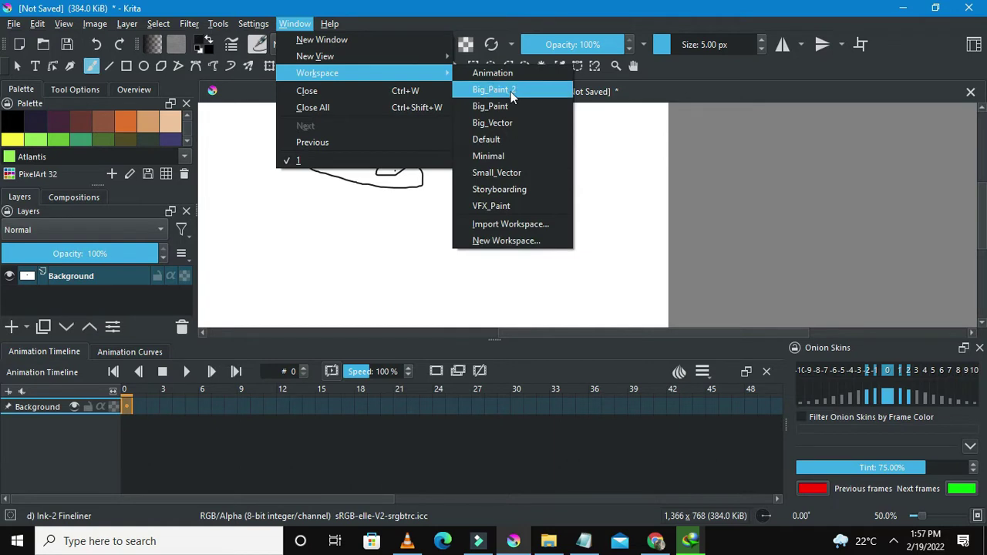
{"action": "left_click", "coordinate": [515, 140]}
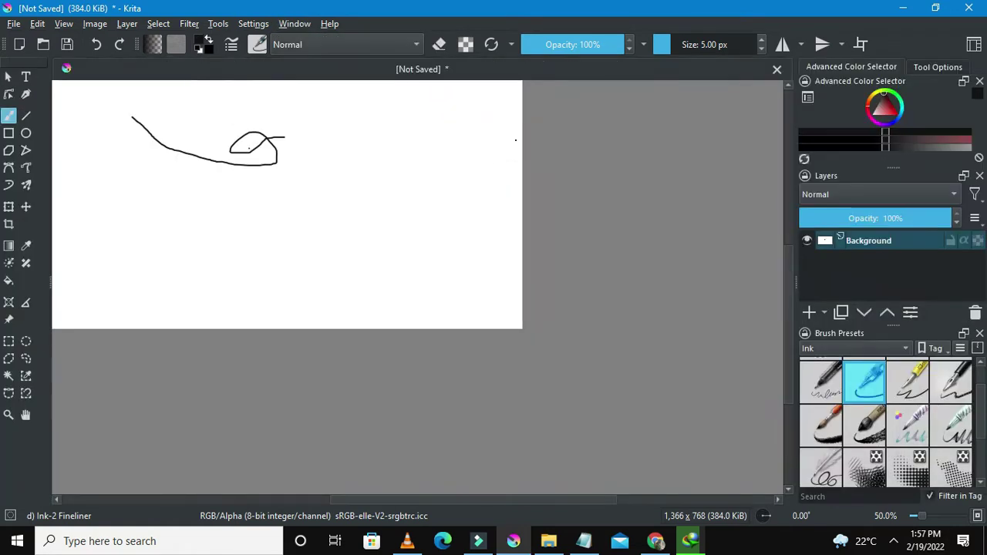
{"action": "scroll", "coordinate": [462, 478], "scroll_direction": "down", "scroll_amount": 2}
{"action": "scroll", "coordinate": [462, 478], "scroll_direction": "up", "scroll_amount": 2}
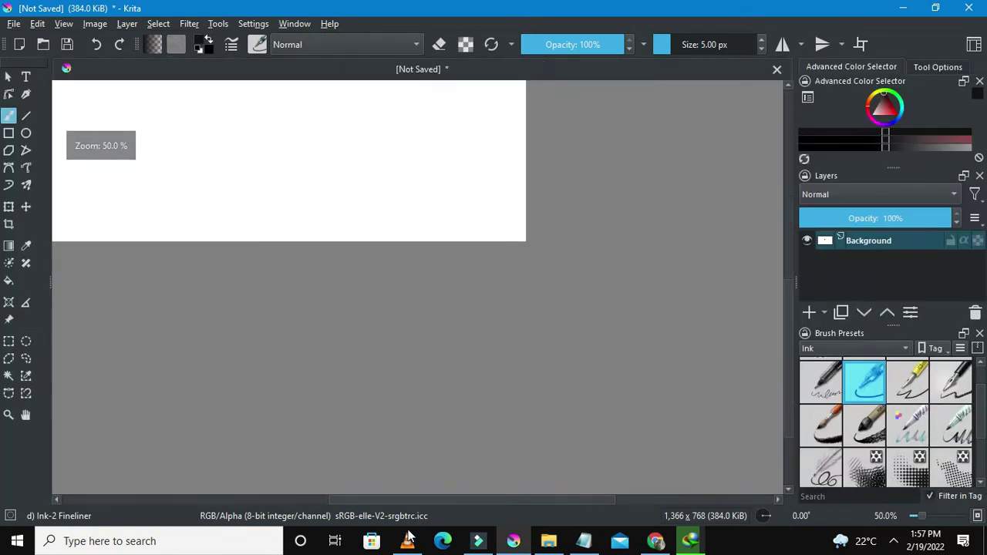
{"action": "left_click_drag", "start_coordinate": [434, 500], "coordinate": [385, 499]}
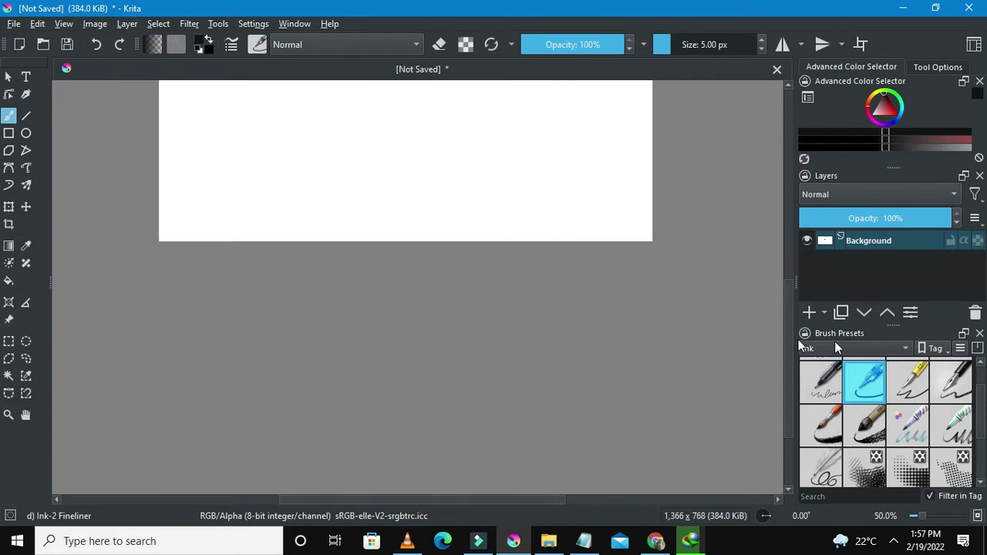
{"action": "left_click_drag", "start_coordinate": [787, 357], "coordinate": [790, 298]}
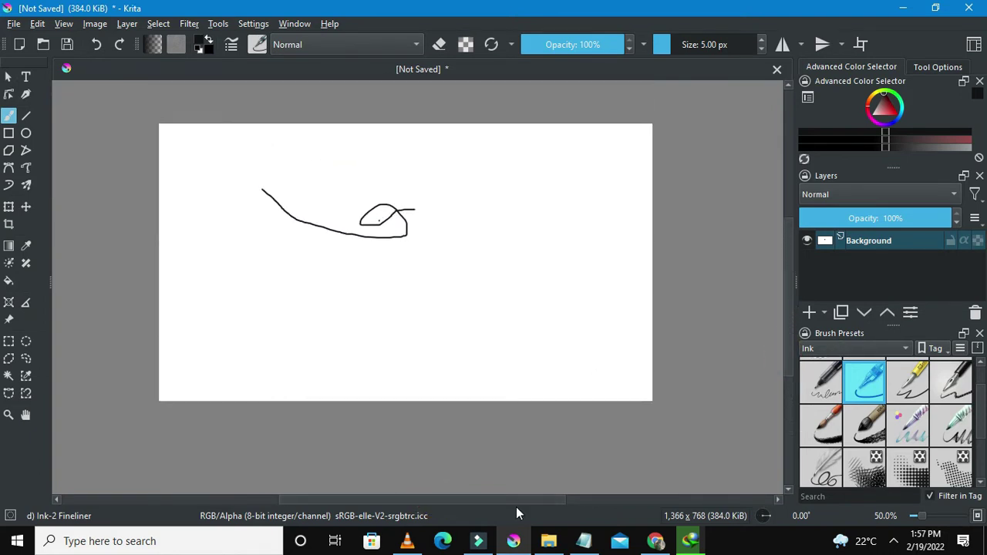
Show the Filmora9 video editor's project window and minimize it to return to Krita
{"action": "mouse_move", "coordinate": [479, 542]}
{"action": "left_click", "coordinate": [479, 493]}
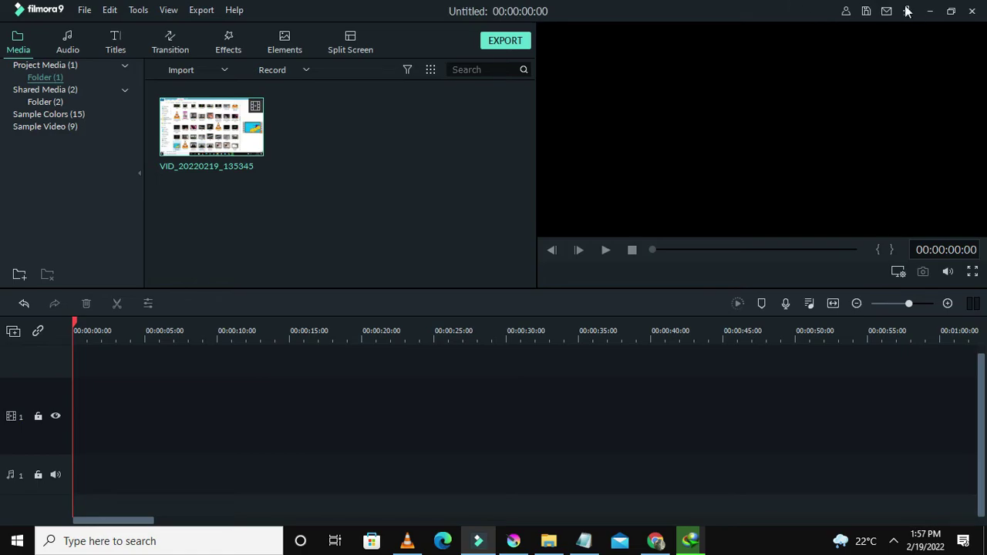
{"action": "left_click", "coordinate": [930, 12]}
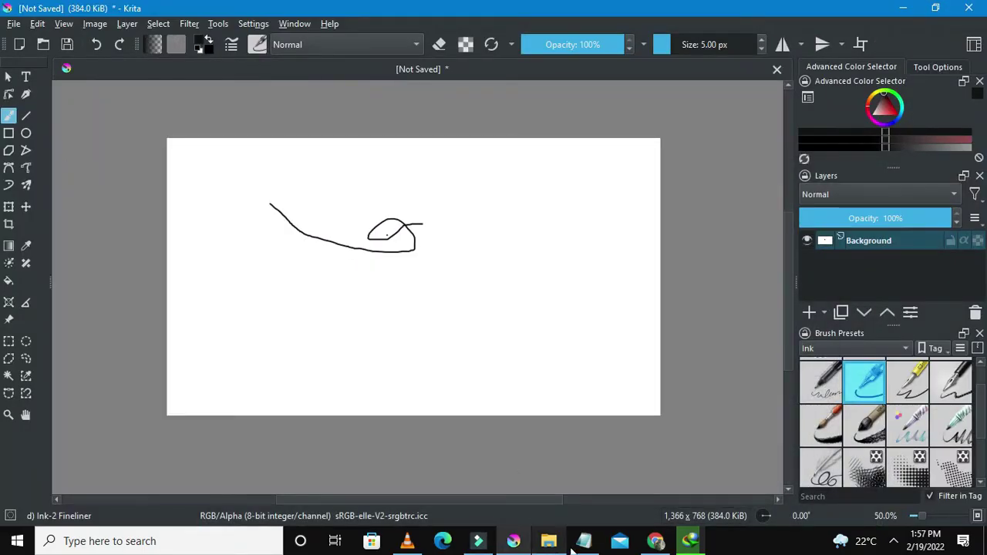
Open the Krita file 29.gif.kra from the animation theive folder and view its coloured frame in Krita
{"action": "left_click", "coordinate": [549, 541]}
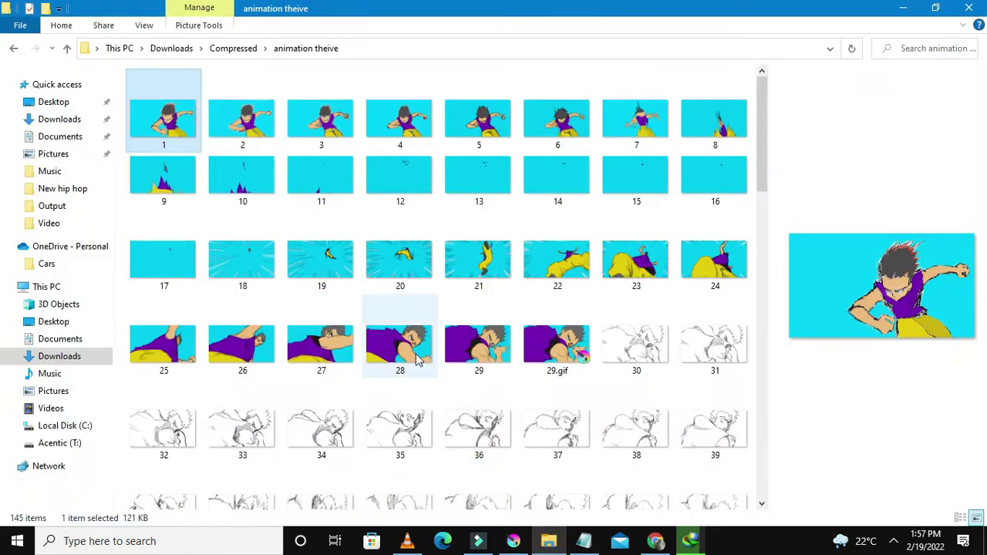
{"action": "left_click", "coordinate": [552, 351]}
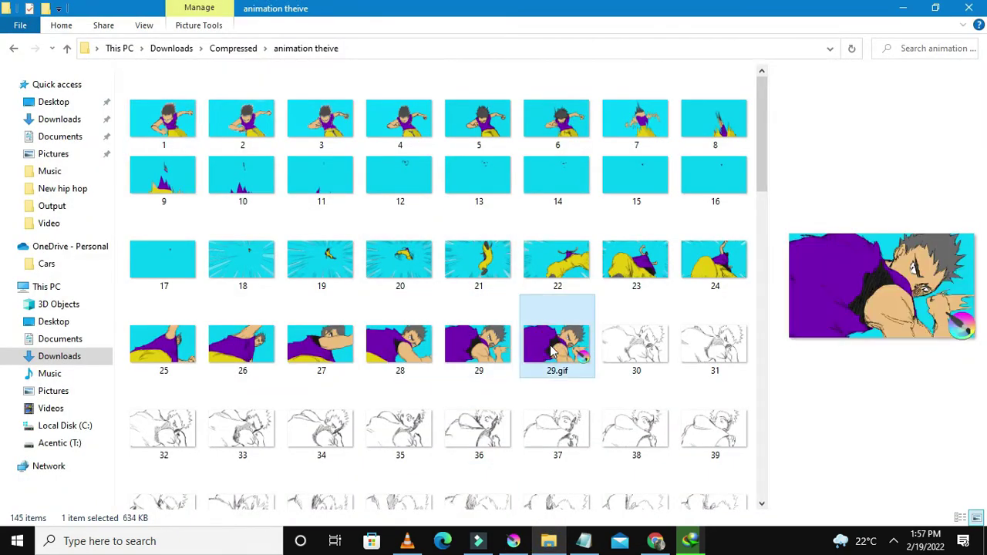
{"action": "left_click", "coordinate": [512, 540]}
{"action": "scroll", "coordinate": [513, 460], "scroll_direction": "down", "scroll_amount": 3}
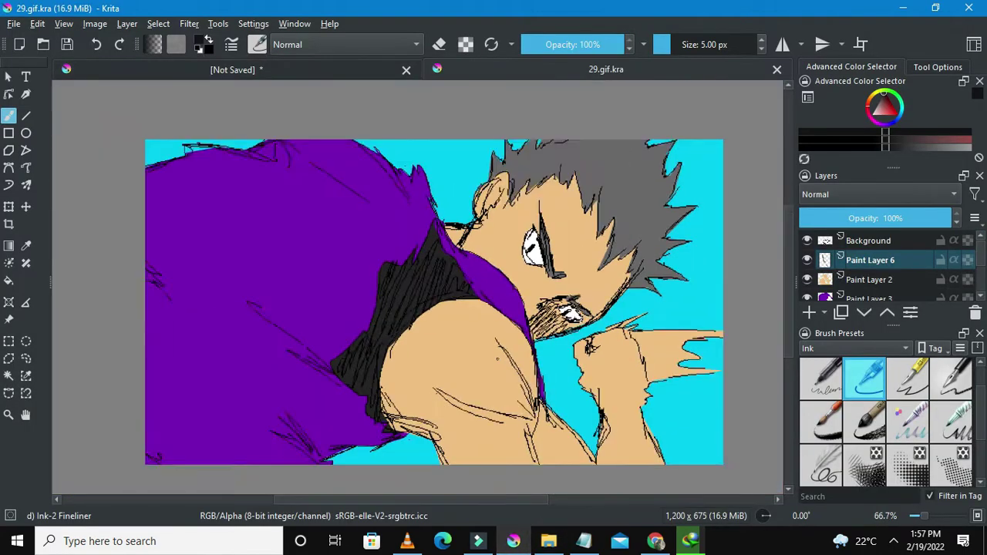
{"action": "scroll", "coordinate": [488, 334], "scroll_direction": "up", "scroll_amount": 4}
{"action": "scroll", "coordinate": [489, 334], "scroll_direction": "down", "scroll_amount": 1}
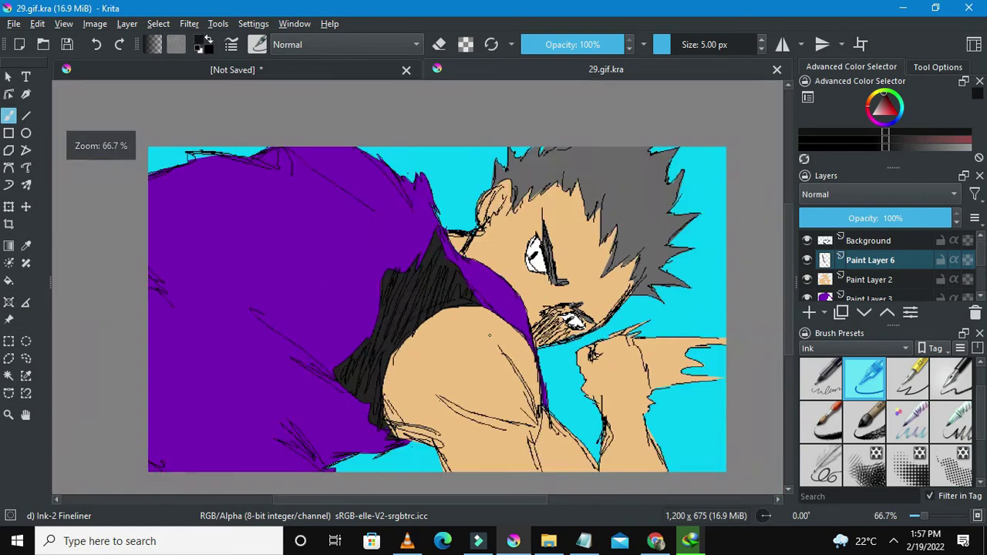
Close the untitled test-stroke document without saving it
{"action": "left_click", "coordinate": [406, 70]}
{"action": "left_click", "coordinate": [503, 286]}
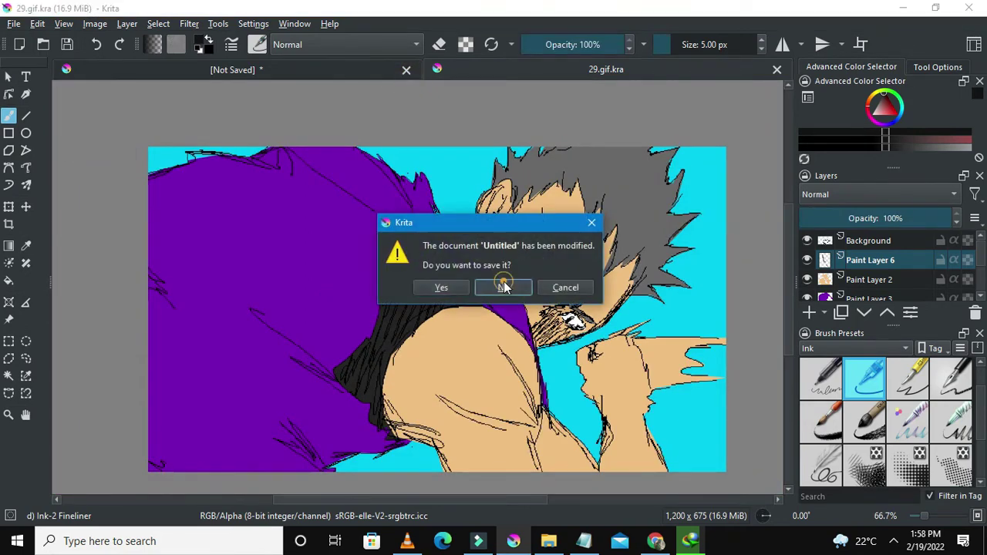
Inspect the layered colouring of the 29.gif.kra frame by toggling the visibility of Paint Layer 2 and Paint Layer 3
{"action": "key", "text": "minus"}
{"action": "key", "text": "minus"}
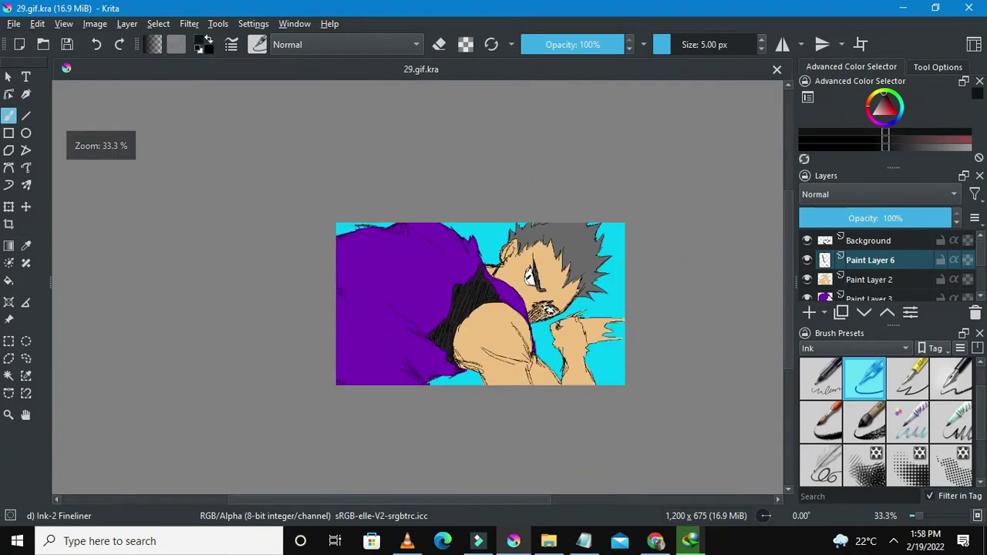
{"action": "key", "text": "plus"}
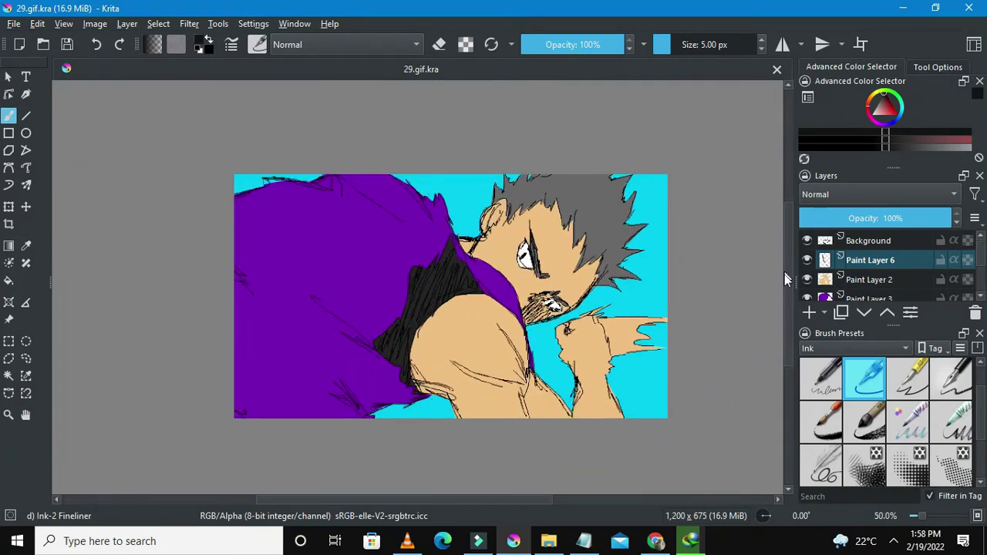
{"action": "left_click", "coordinate": [805, 284]}
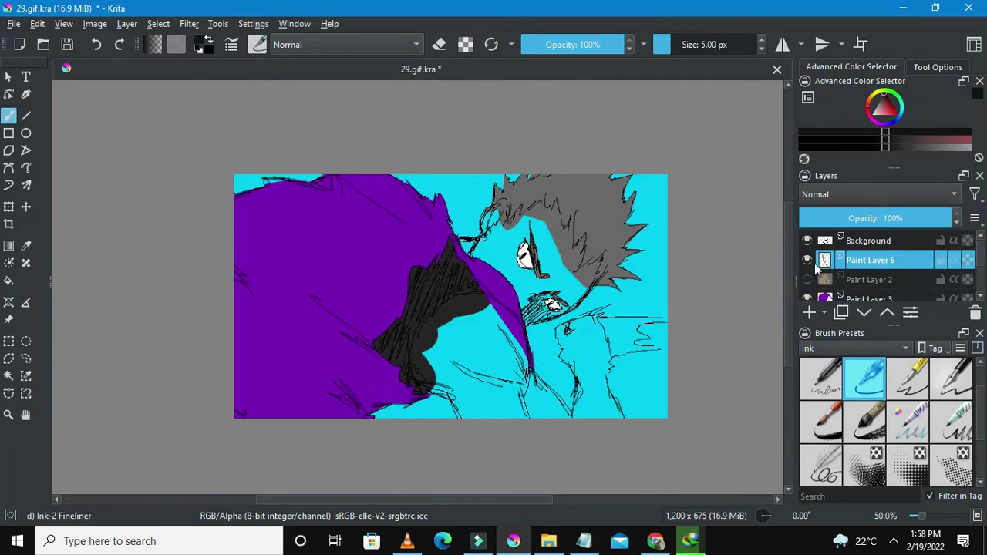
{"action": "left_click", "coordinate": [807, 297]}
{"action": "left_click", "coordinate": [806, 298]}
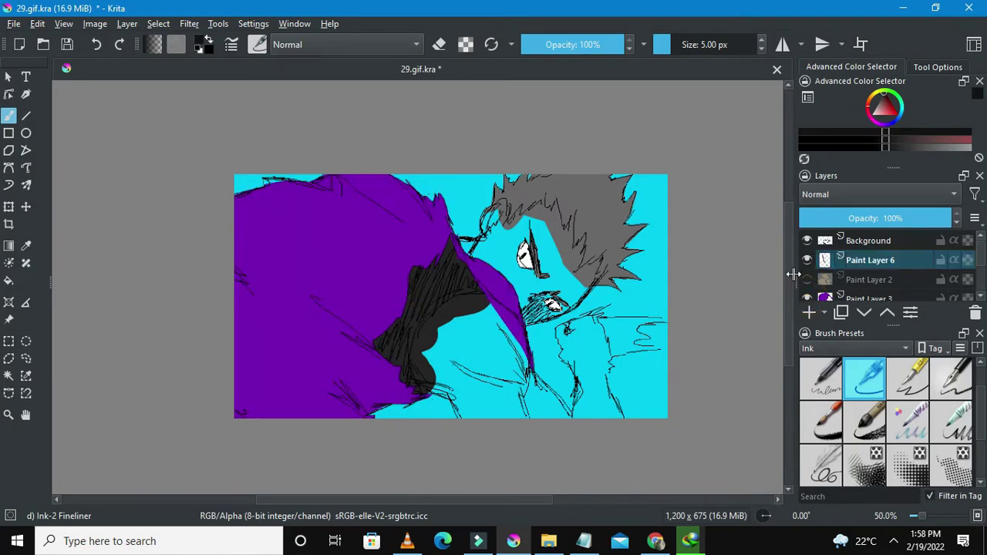
{"action": "left_click", "coordinate": [806, 279]}
{"action": "scroll", "coordinate": [740, 292], "scroll_direction": "down", "scroll_amount": 1}
{"action": "scroll", "coordinate": [740, 293], "scroll_direction": "up", "scroll_amount": 2}
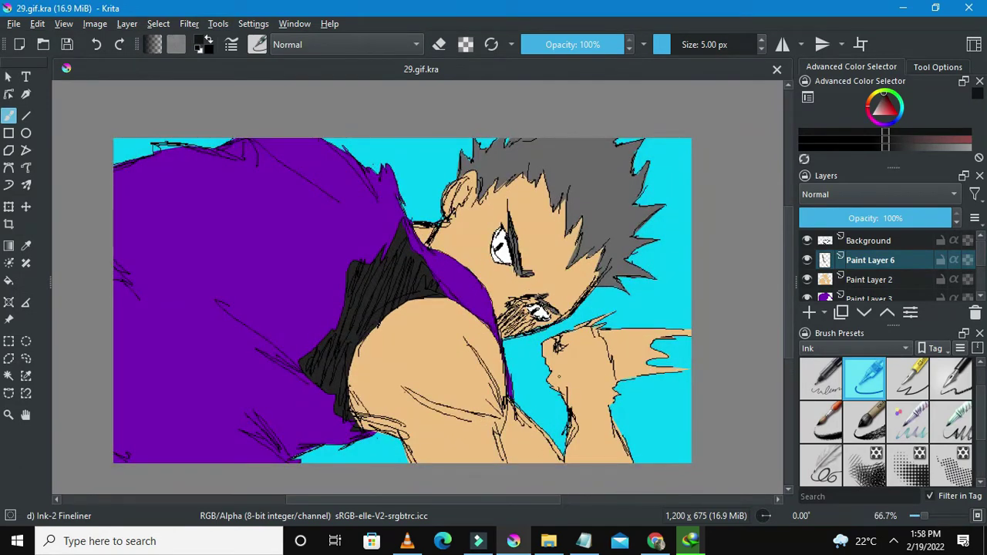
Open the uncoloured line-art frame 30 from the animation theive folder as a new document in Krita
{"action": "left_click", "coordinate": [548, 540]}
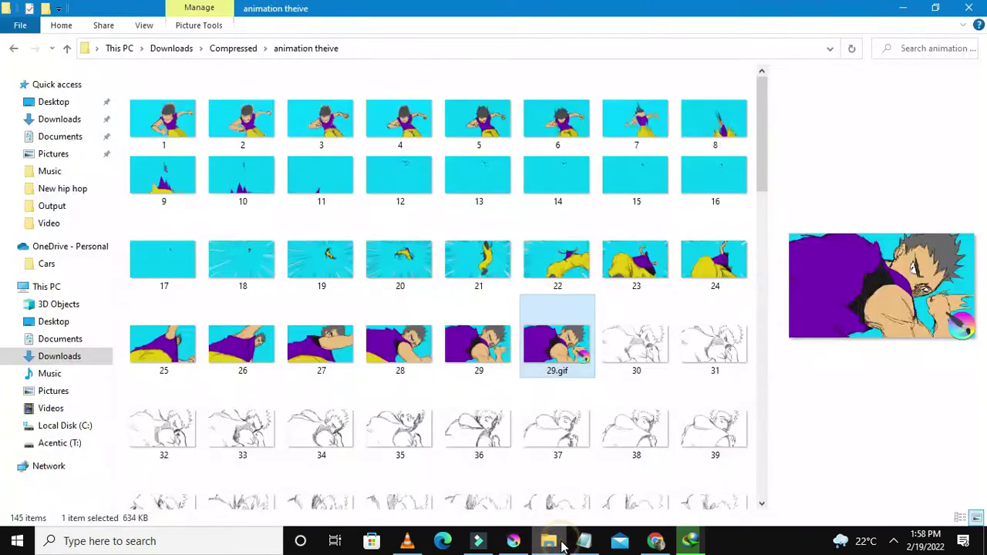
{"action": "left_click", "coordinate": [620, 359]}
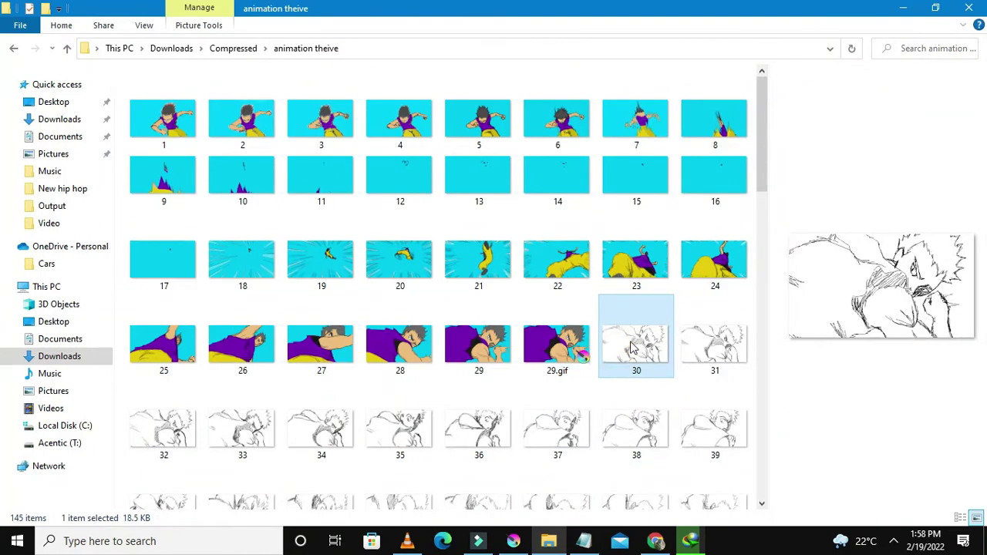
{"action": "left_click_drag", "start_coordinate": [623, 348], "coordinate": [621, 326]}
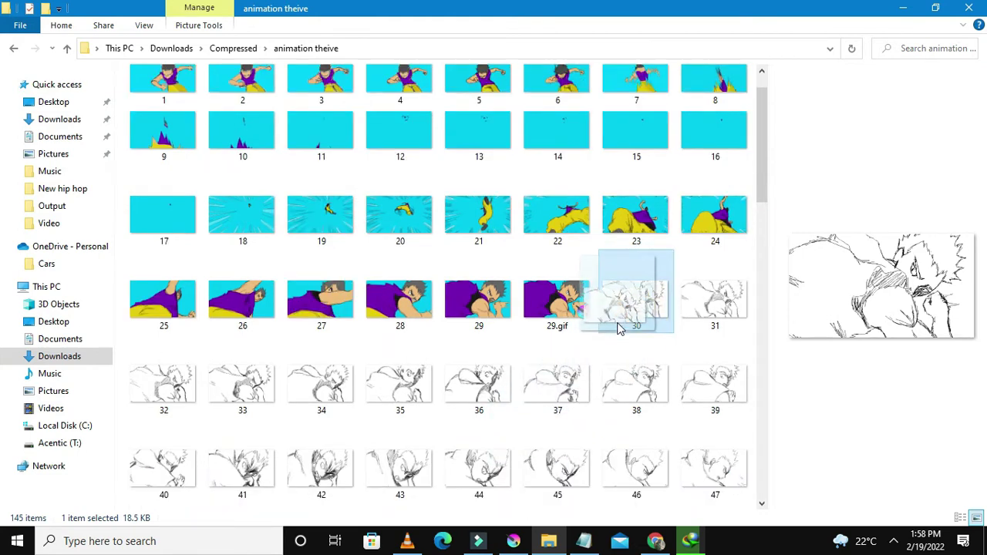
{"action": "left_click", "coordinate": [475, 312]}
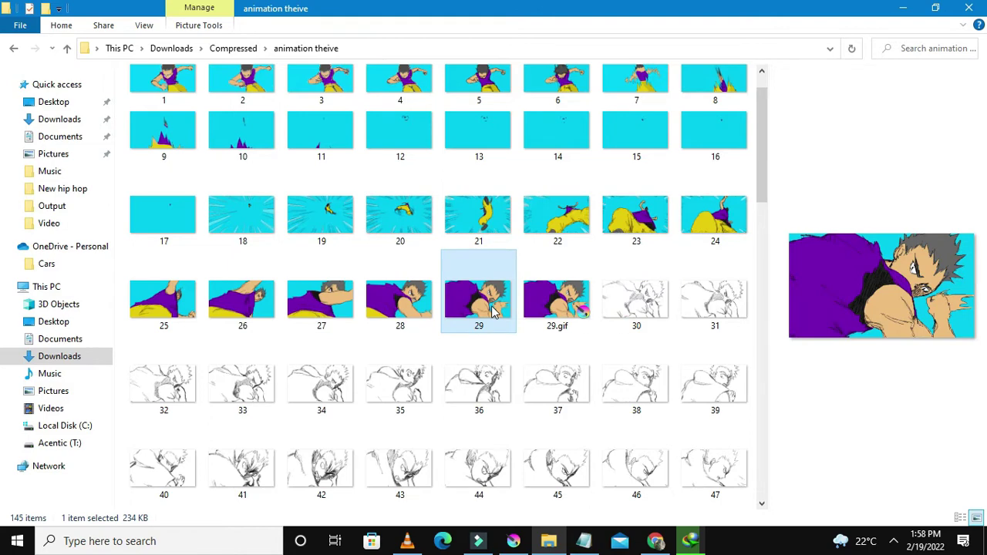
{"action": "left_click", "coordinate": [640, 307]}
{"action": "mouse_move", "coordinate": [642, 306]}
{"action": "left_mouse_down"}
{"action": "mouse_move", "coordinate": [570, 399]}
{"action": "mouse_move", "coordinate": [513, 540]}
{"action": "mouse_move", "coordinate": [513, 378]}
{"action": "left_mouse_up"}
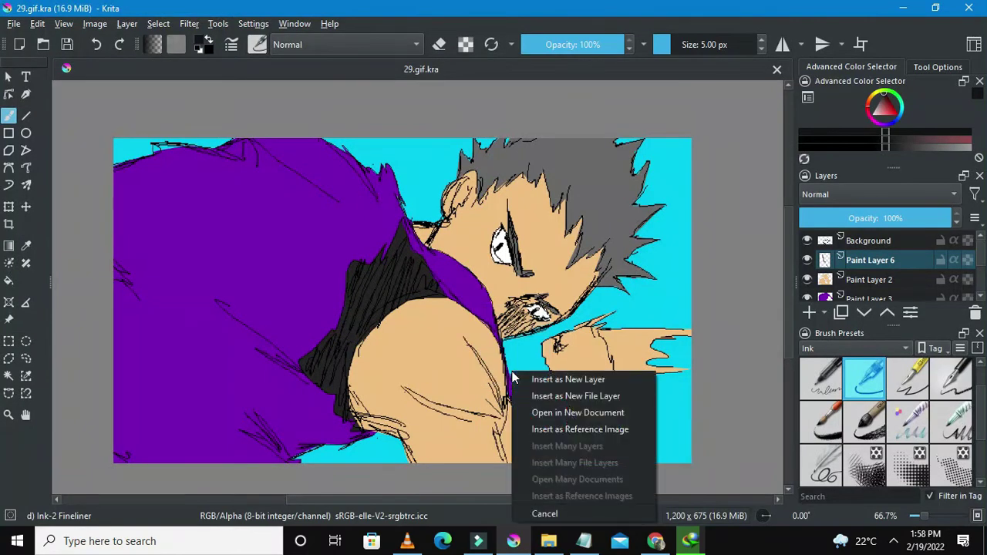
{"action": "left_click", "coordinate": [560, 413]}
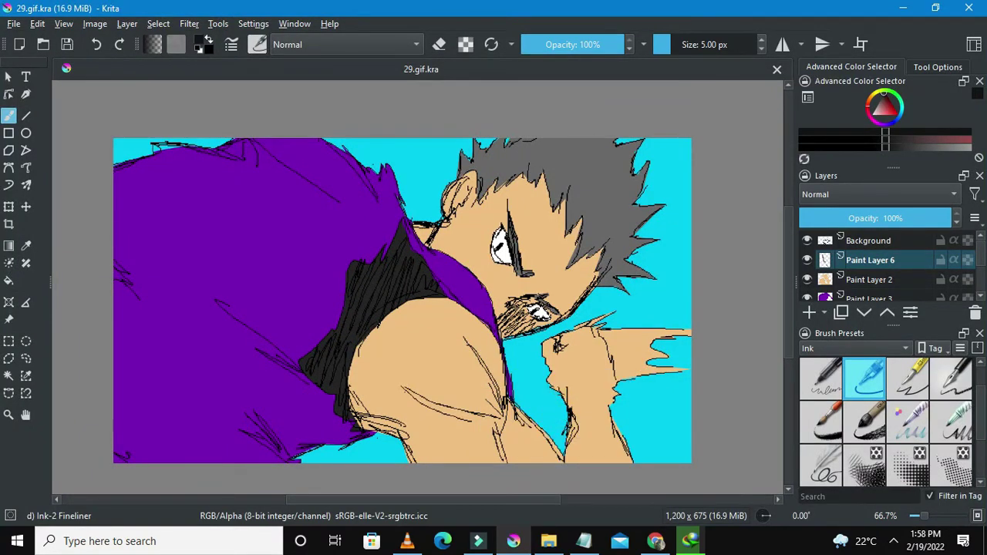
{"action": "scroll", "coordinate": [460, 264], "scroll_direction": "down", "scroll_amount": 2}
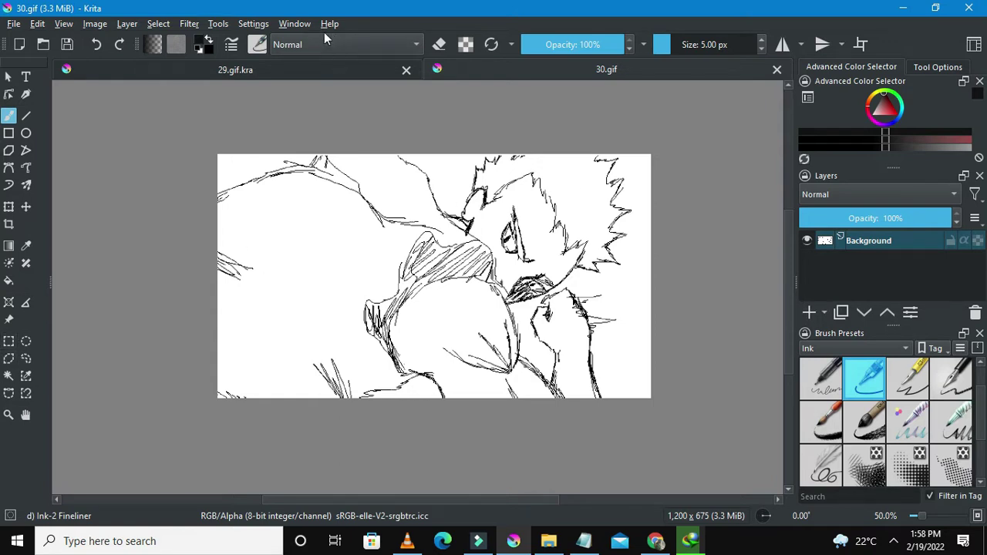
Select all the white areas of frame 30 by similar colour, cut them to a new layer, and deselect
{"action": "left_click", "coordinate": [26, 376]}
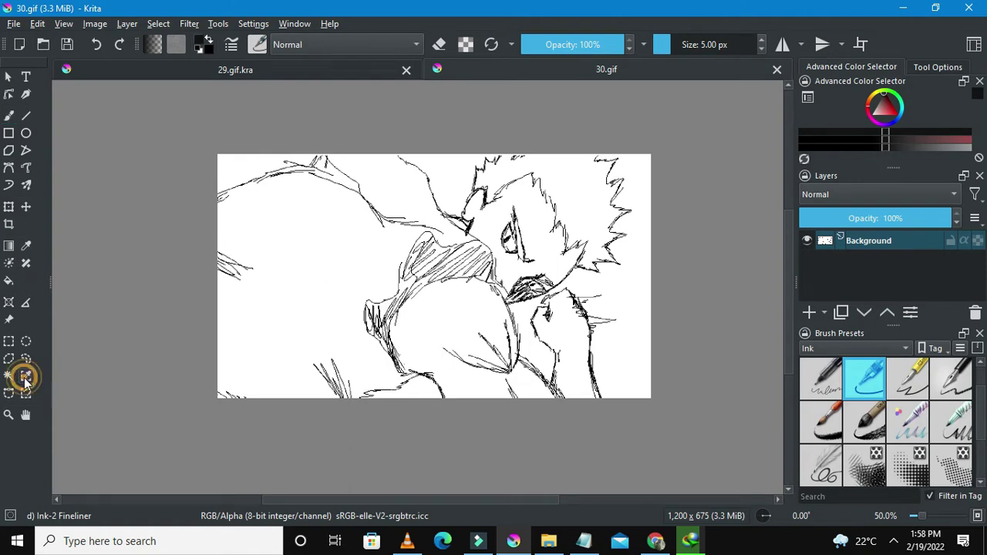
{"action": "left_click", "coordinate": [341, 264]}
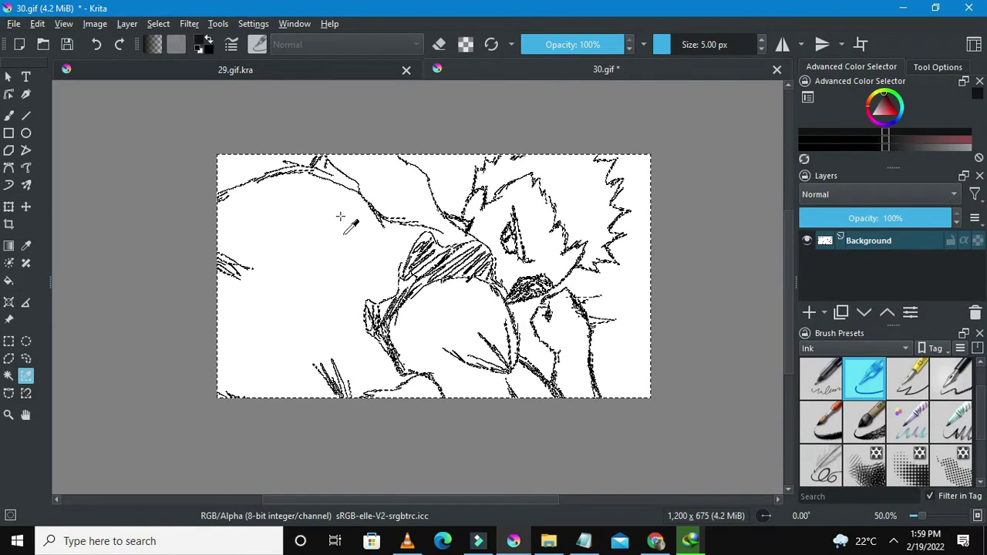
{"action": "right_click", "coordinate": [312, 248]}
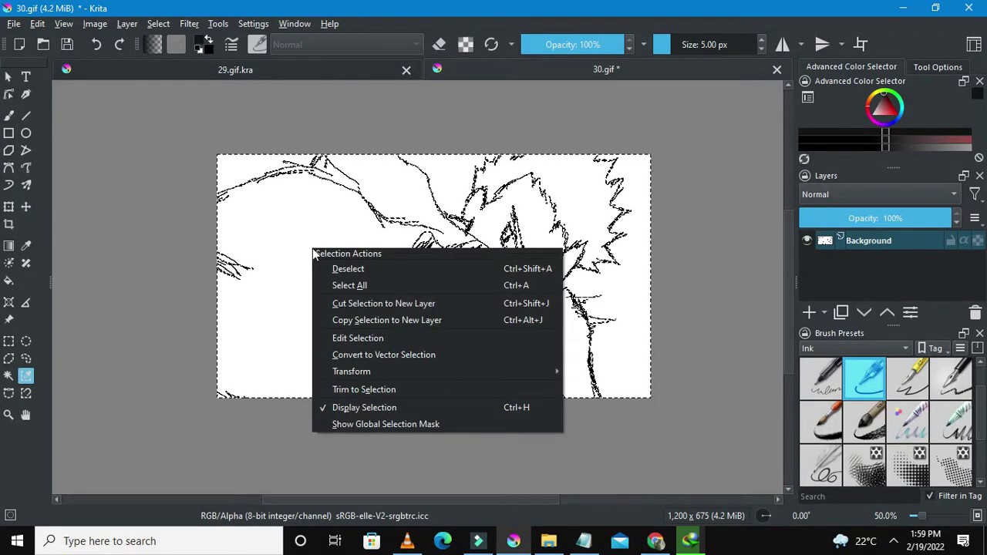
{"action": "left_click", "coordinate": [377, 306]}
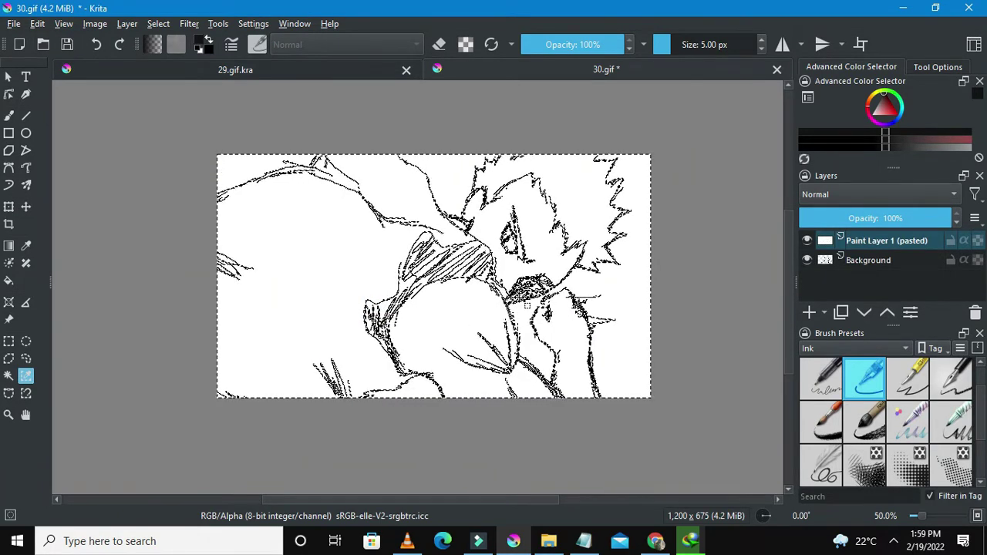
{"action": "left_click", "coordinate": [8, 342]}
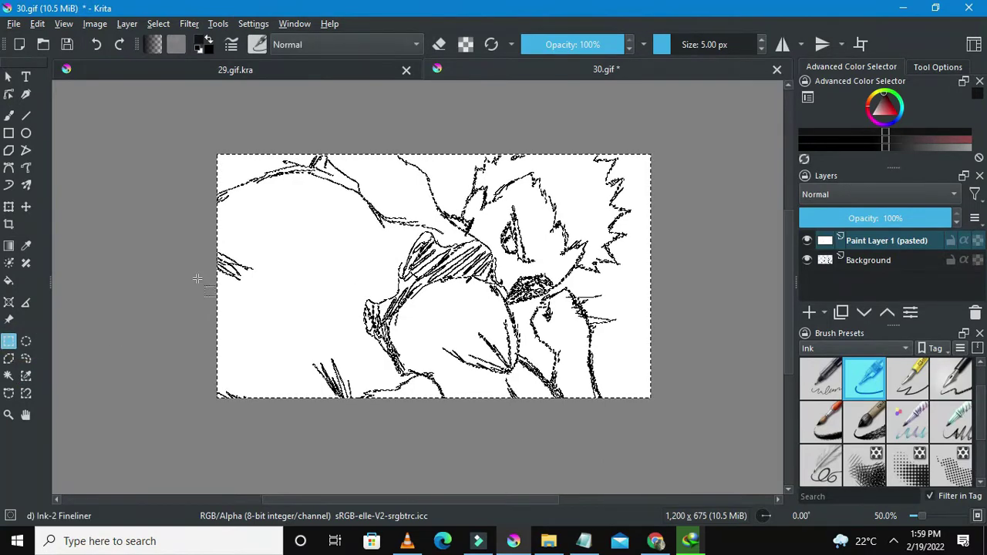
{"action": "right_click", "coordinate": [265, 271]}
{"action": "left_click", "coordinate": [296, 287]}
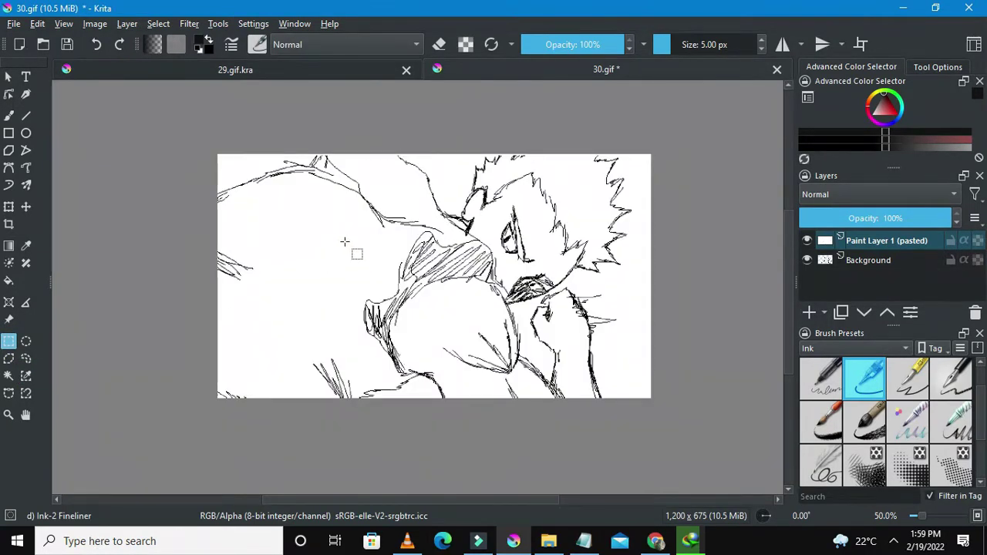
Check the separation of white fill and line art by toggling the visibility of the pasted layer and the Background layer
{"action": "left_click", "coordinate": [806, 241]}
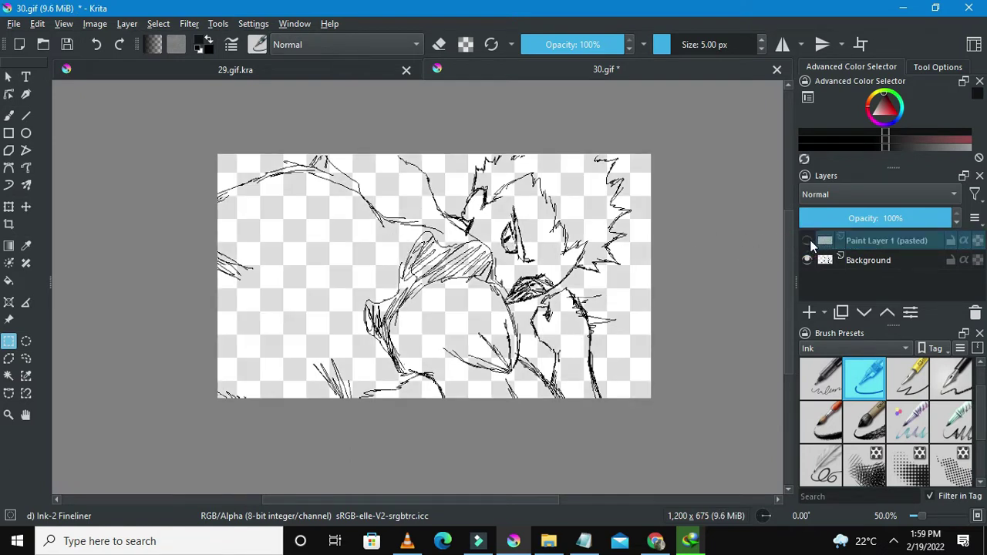
{"action": "left_click", "coordinate": [846, 241]}
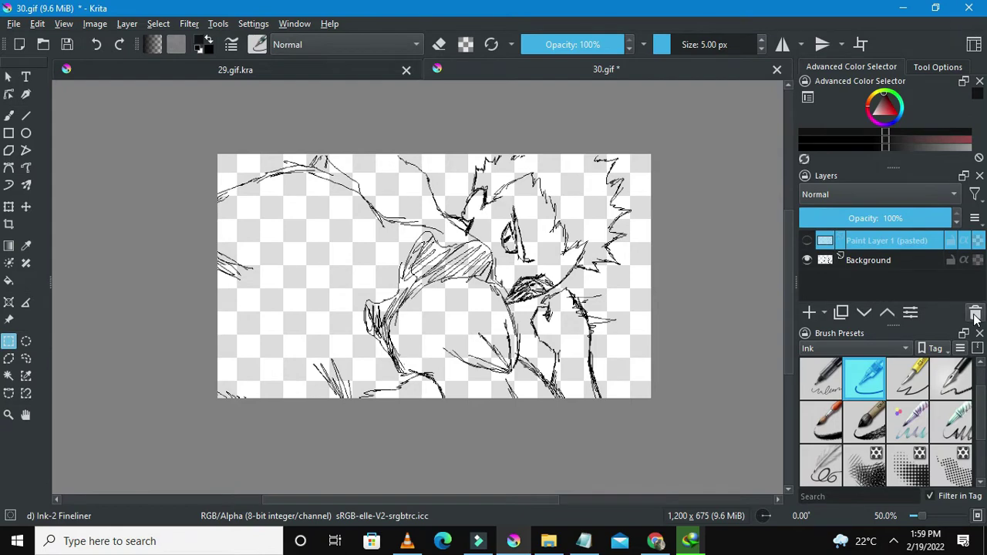
{"action": "left_click", "coordinate": [808, 240]}
{"action": "left_click", "coordinate": [807, 241]}
{"action": "left_click", "coordinate": [807, 240]}
{"action": "left_click", "coordinate": [806, 262]}
{"action": "left_click", "coordinate": [807, 262]}
{"action": "left_click", "coordinate": [807, 262]}
{"action": "left_click", "coordinate": [806, 262]}
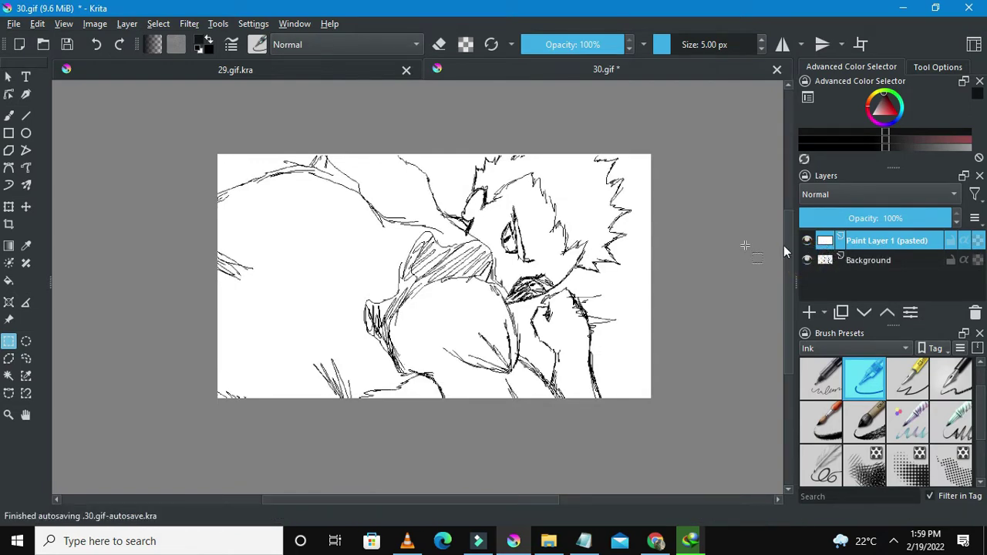
{"action": "scroll", "coordinate": [542, 260], "scroll_direction": "up", "scroll_amount": 2}
{"action": "scroll", "coordinate": [542, 259], "scroll_direction": "down", "scroll_amount": 1}
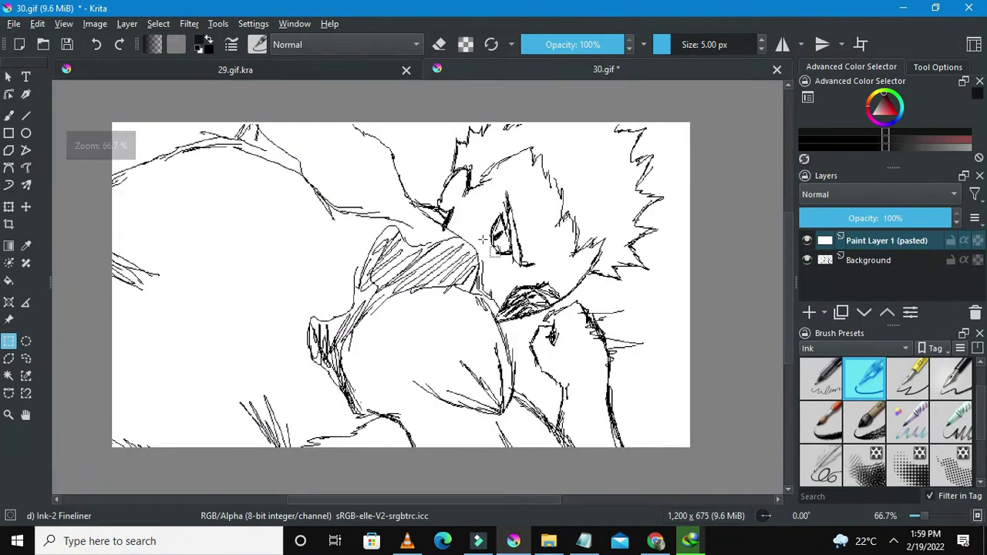
Delete the pasted white layer and add a new paint layer beneath the Background line-art layer
{"action": "left_click", "coordinate": [974, 312]}
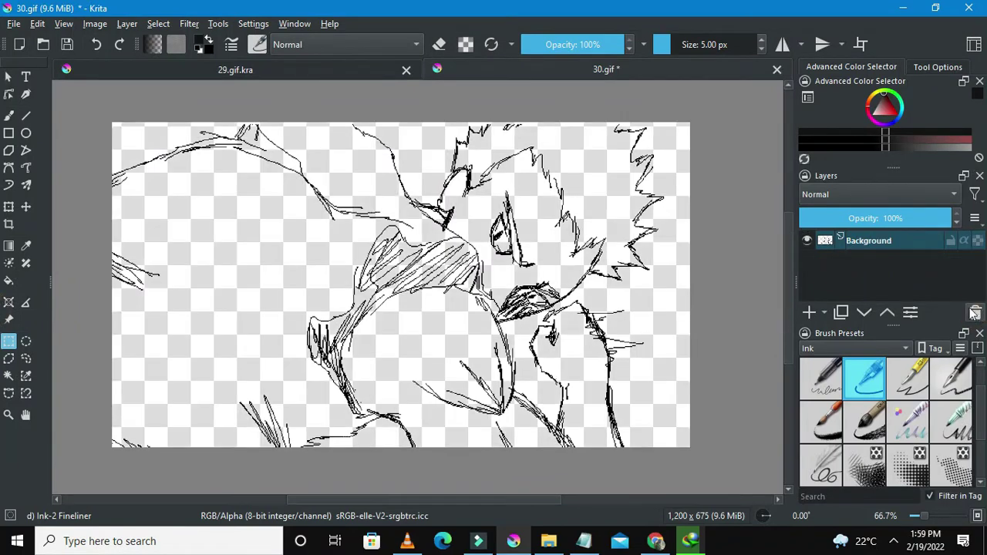
{"action": "left_click", "coordinate": [808, 312]}
{"action": "scroll", "coordinate": [529, 228], "scroll_direction": "down", "scroll_amount": 1}
{"action": "scroll", "coordinate": [470, 229], "scroll_direction": "up", "scroll_amount": 1}
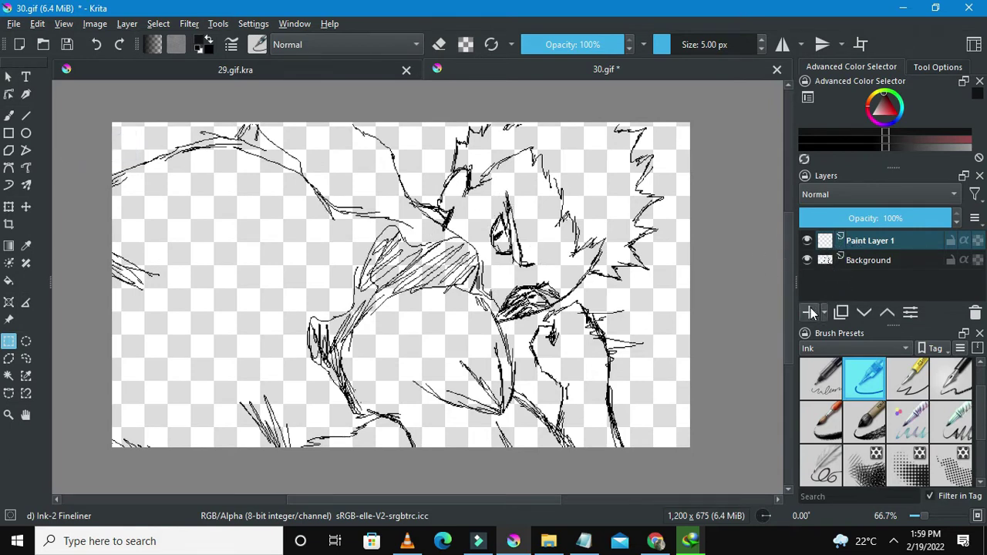
{"action": "left_click", "coordinate": [863, 243]}
{"action": "mouse_move", "coordinate": [866, 258]}
{"action": "left_mouse_down"}
{"action": "mouse_move", "coordinate": [868, 268]}
{"action": "mouse_move", "coordinate": [862, 262]}
{"action": "left_mouse_up"}
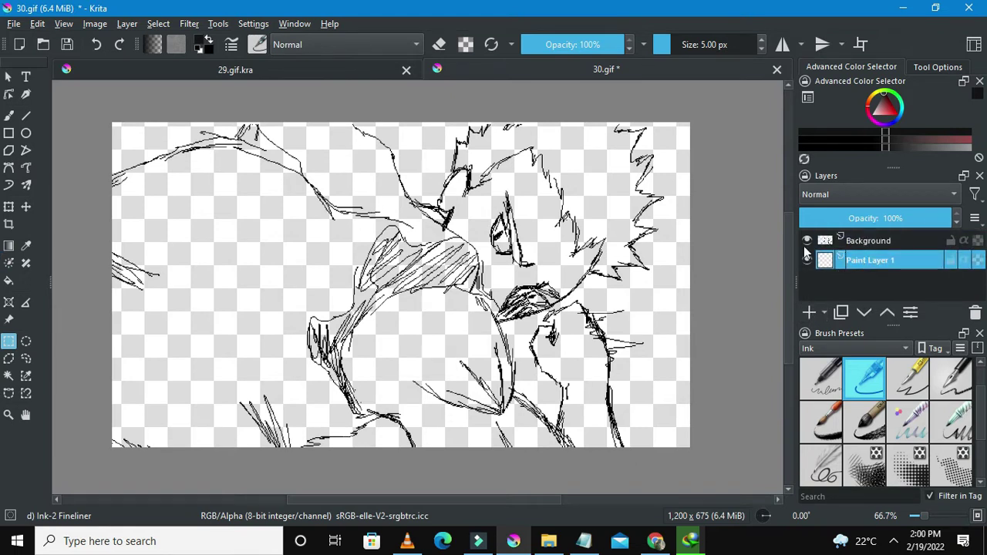
Hide the Background line-art layer and enlarge the Advanced Color Selector
{"action": "left_click", "coordinate": [865, 243]}
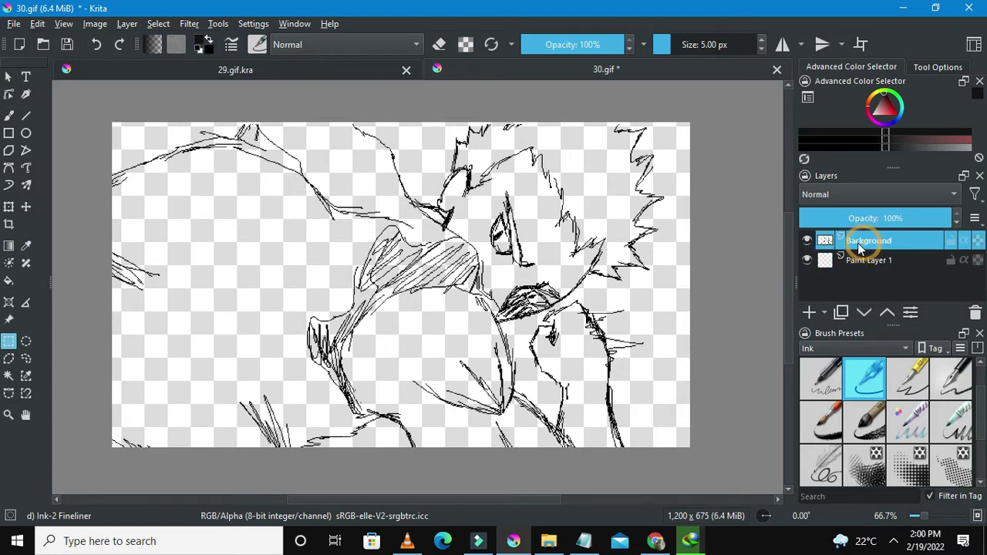
{"action": "left_click", "coordinate": [807, 241]}
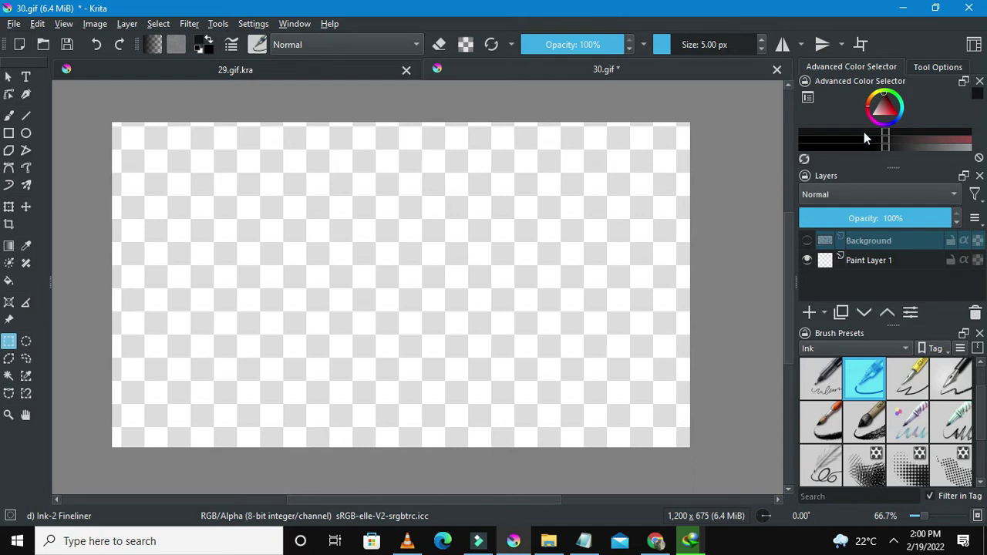
{"action": "left_click_drag", "start_coordinate": [890, 171], "coordinate": [877, 209]}
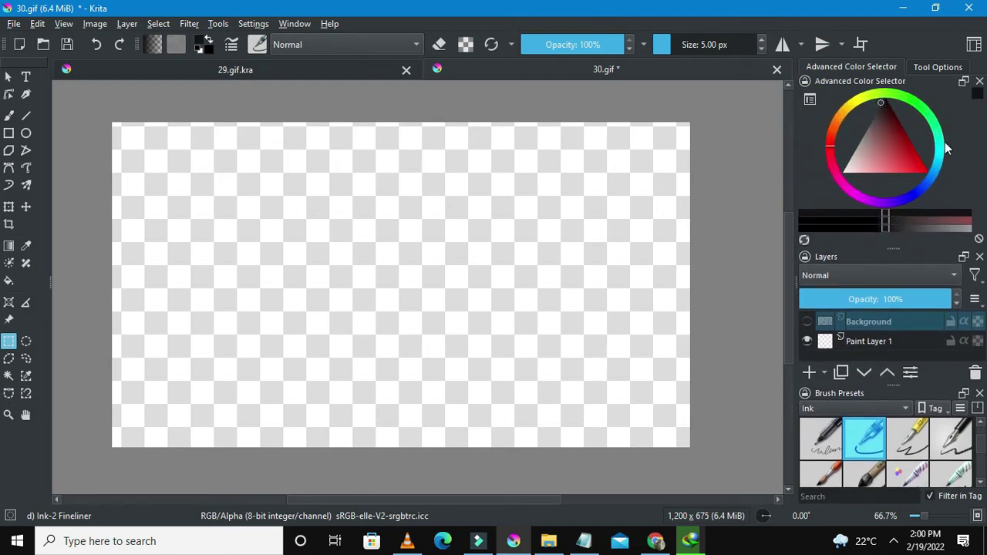
Sample the cyan background colour from the finished 29.gif.kra frame with the Color Sampler
{"action": "left_click", "coordinate": [376, 72]}
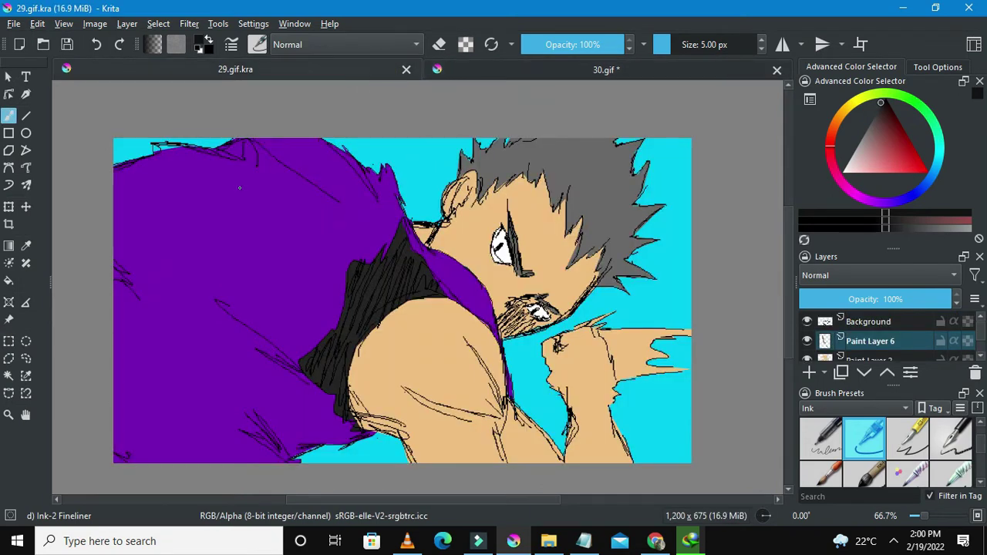
{"action": "left_click", "coordinate": [24, 249]}
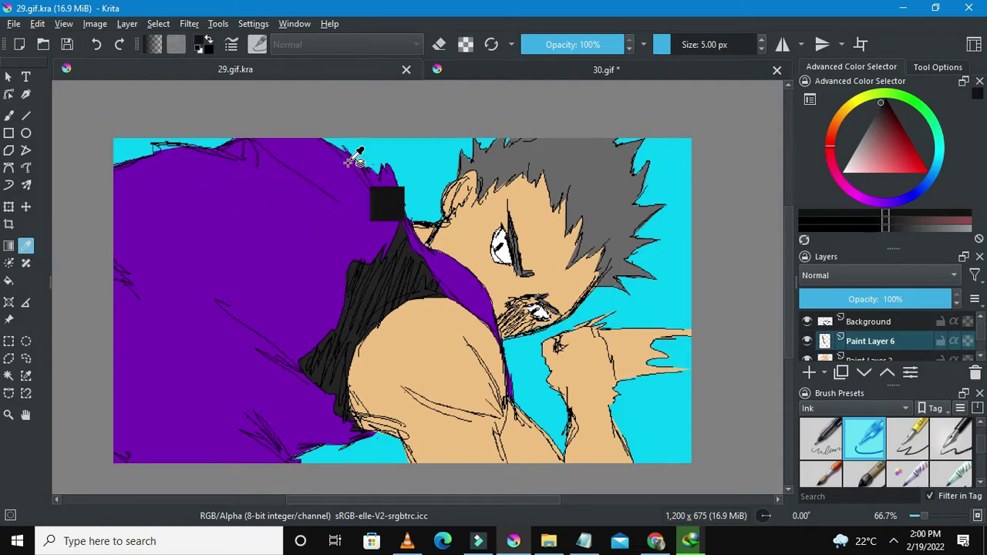
{"action": "left_click", "coordinate": [388, 155]}
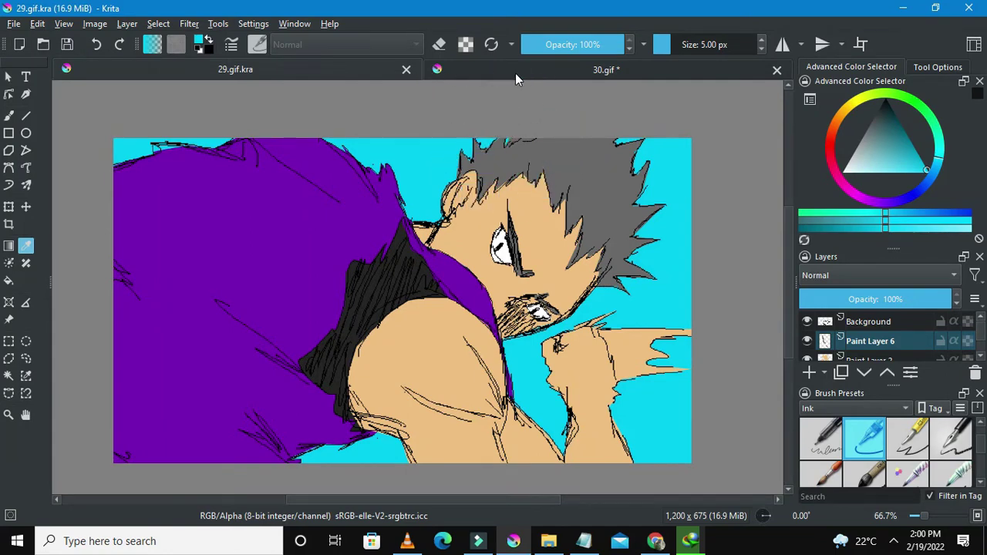
Fill the empty Paint Layer 1 of 30.gif with the sampled cyan
{"action": "left_click", "coordinate": [515, 73]}
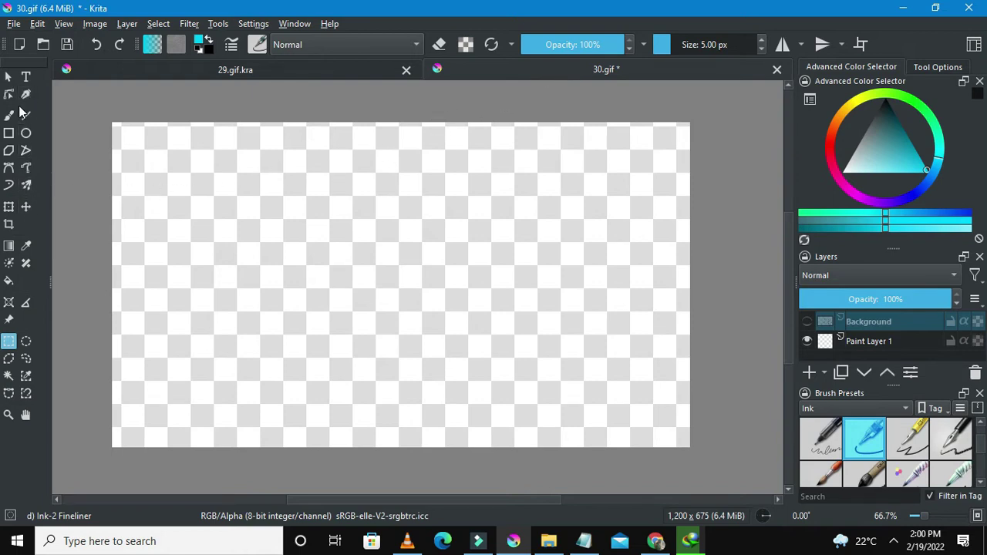
{"action": "left_click", "coordinate": [10, 286]}
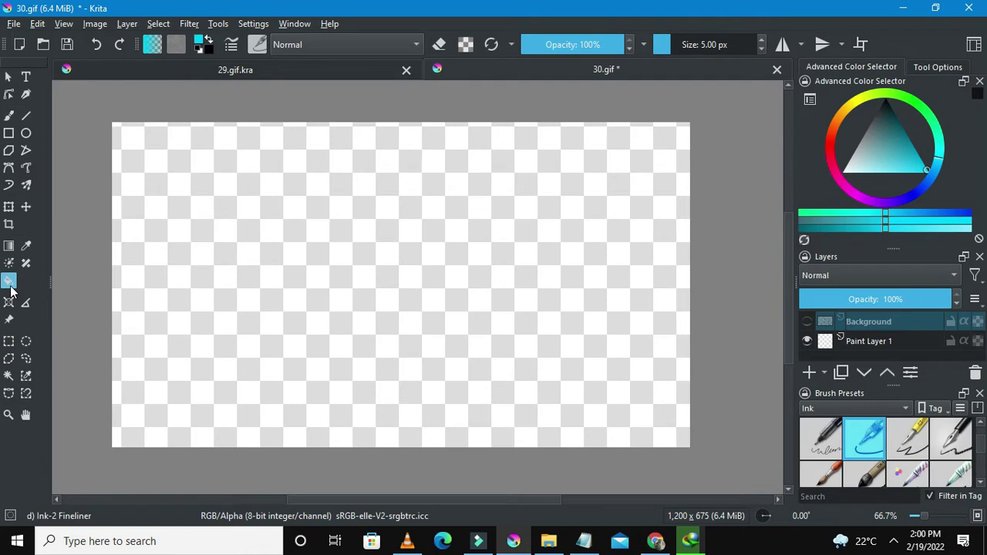
{"action": "left_click", "coordinate": [875, 343]}
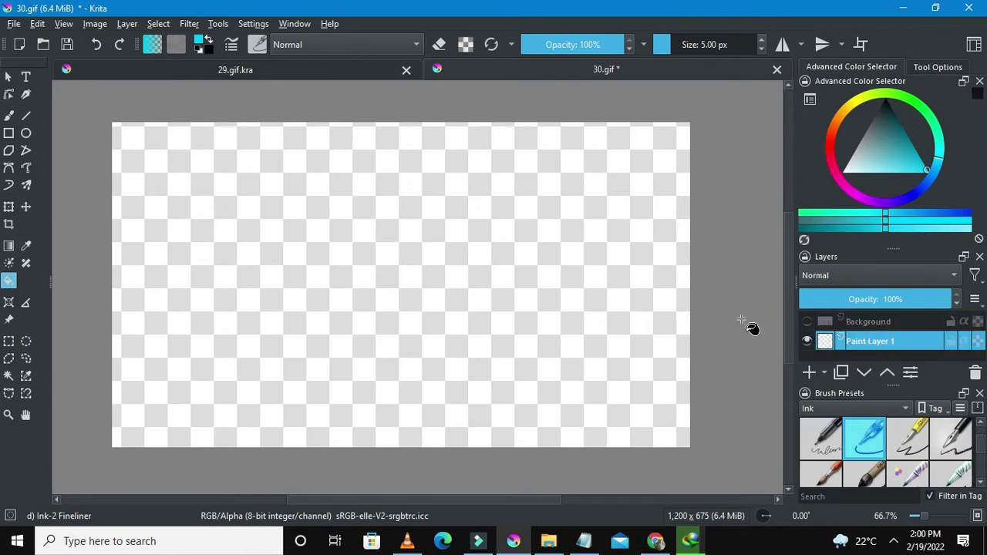
{"action": "left_click", "coordinate": [479, 286]}
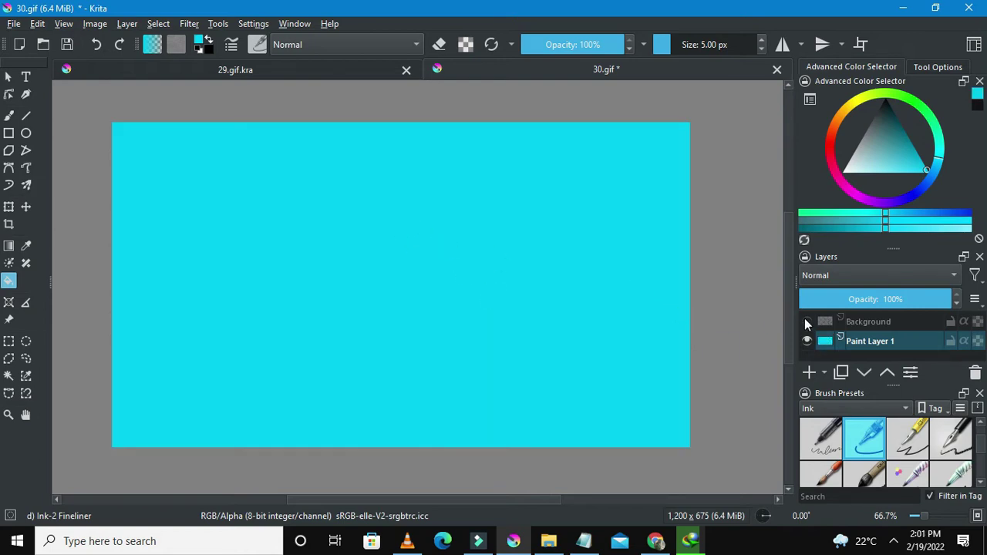
Show the Background line-art layer again over the cyan fill
{"action": "left_click", "coordinate": [806, 322]}
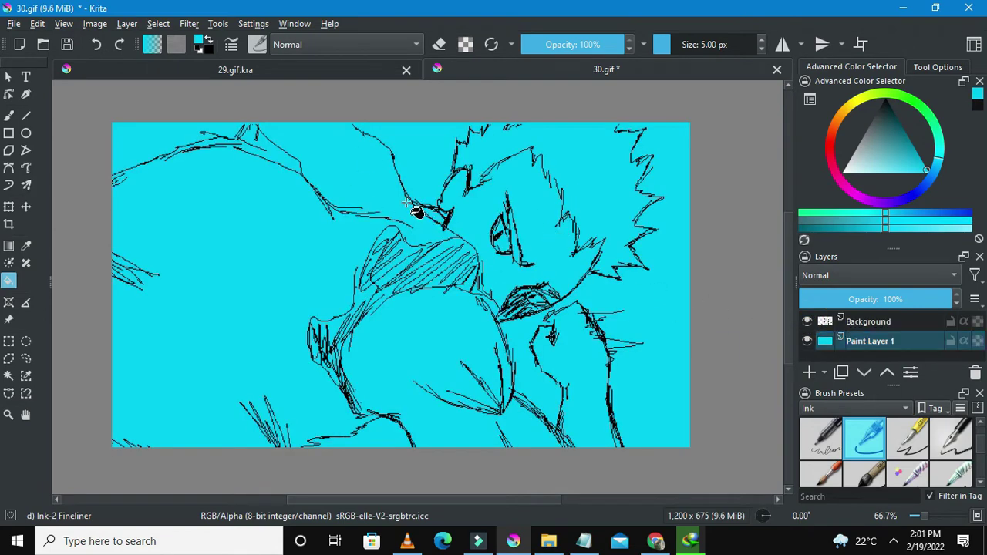
{"action": "scroll", "coordinate": [416, 212], "scroll_direction": "down", "scroll_amount": 1}
{"action": "scroll", "coordinate": [407, 255], "scroll_direction": "up", "scroll_amount": 1}
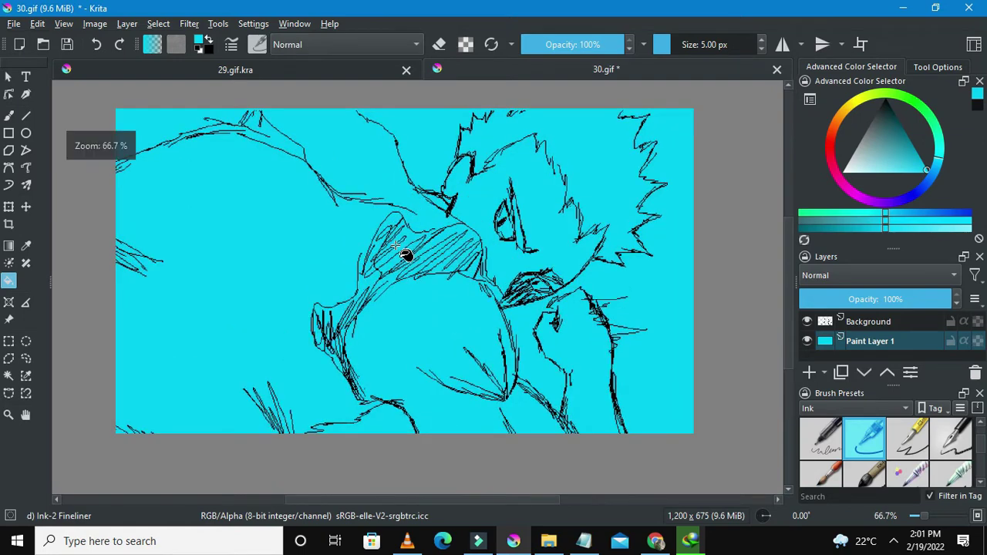
{"action": "scroll", "coordinate": [452, 249], "scroll_direction": "down", "scroll_amount": 1}
{"action": "scroll", "coordinate": [392, 218], "scroll_direction": "up", "scroll_amount": 1}
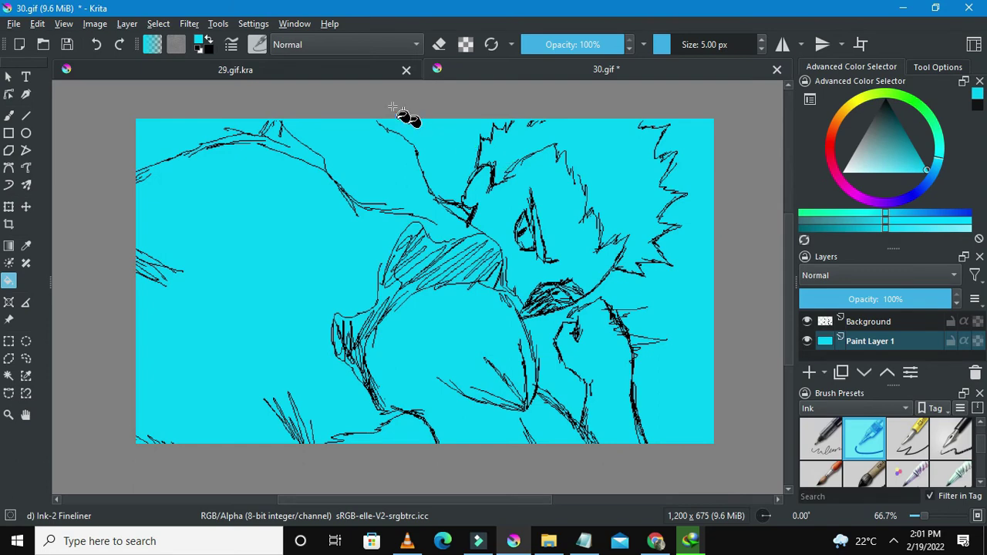
Sample the purple shirt colour from 29.gif.kra and add a new paint layer above the cyan layer in 30.gif
{"action": "left_click", "coordinate": [345, 72]}
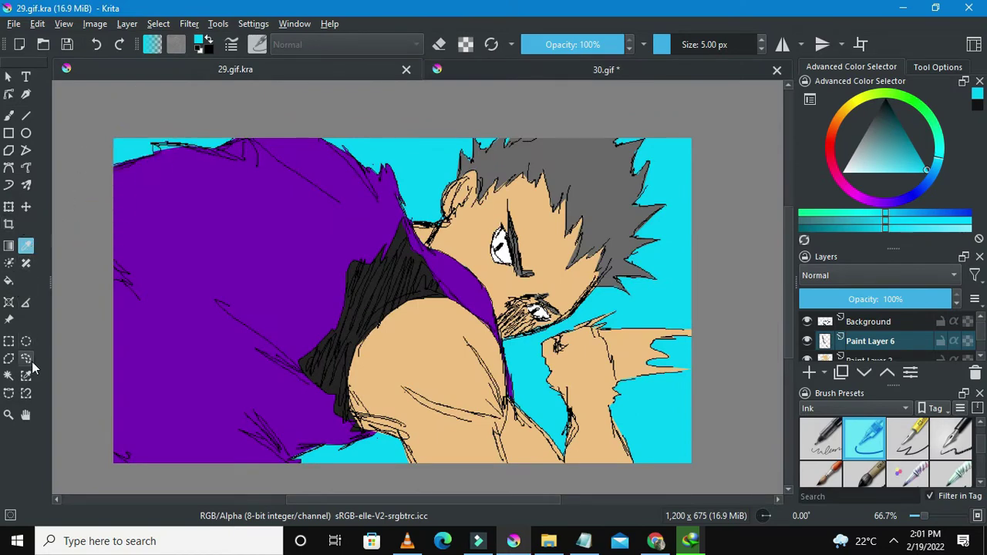
{"action": "left_click", "coordinate": [297, 216]}
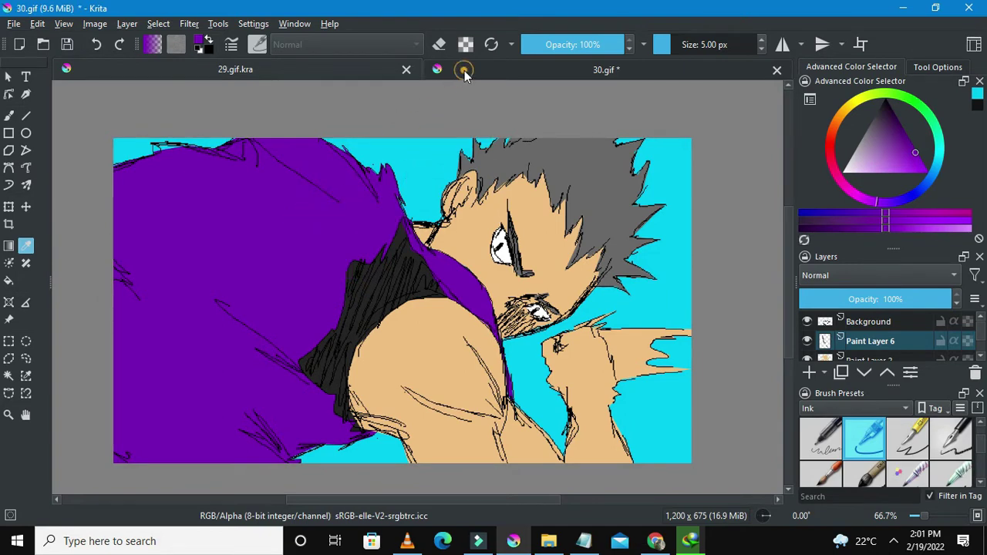
{"action": "left_click", "coordinate": [464, 71]}
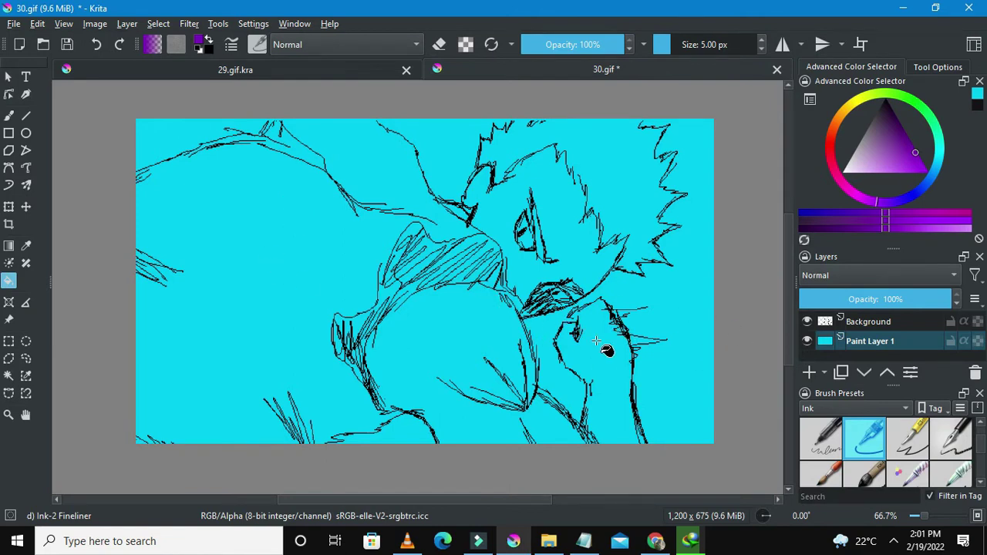
{"action": "left_click", "coordinate": [810, 372]}
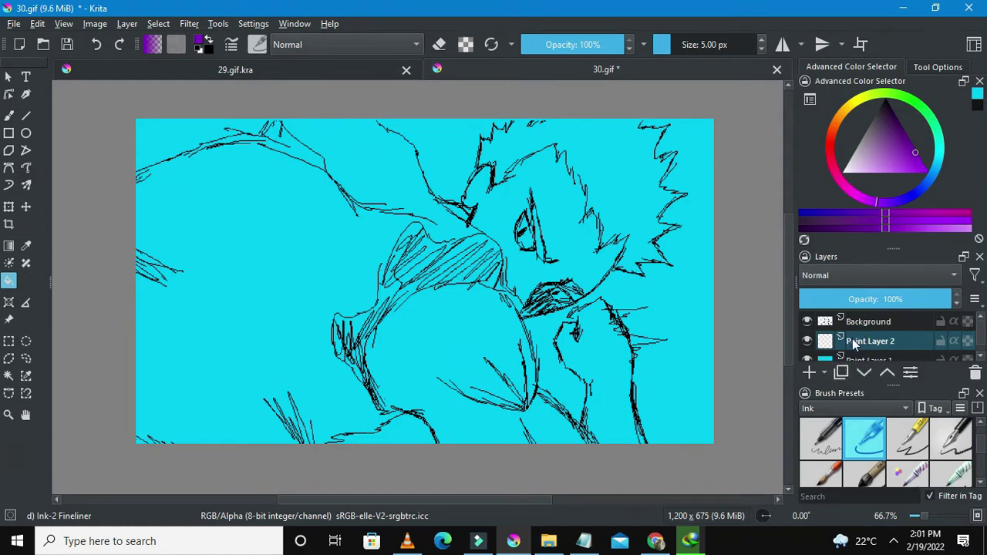
{"action": "scroll", "coordinate": [852, 338], "scroll_direction": "down", "scroll_amount": 1}
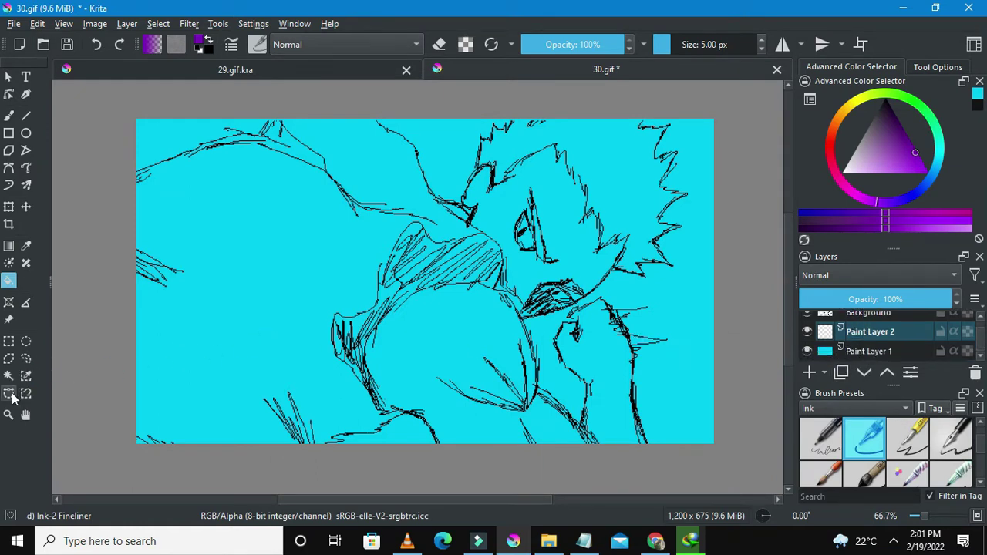
Start a Bezier Curve Selection at the canvas's lower edge and trace the shirt's jagged hem up to the arm line
{"action": "left_click", "coordinate": [8, 393]}
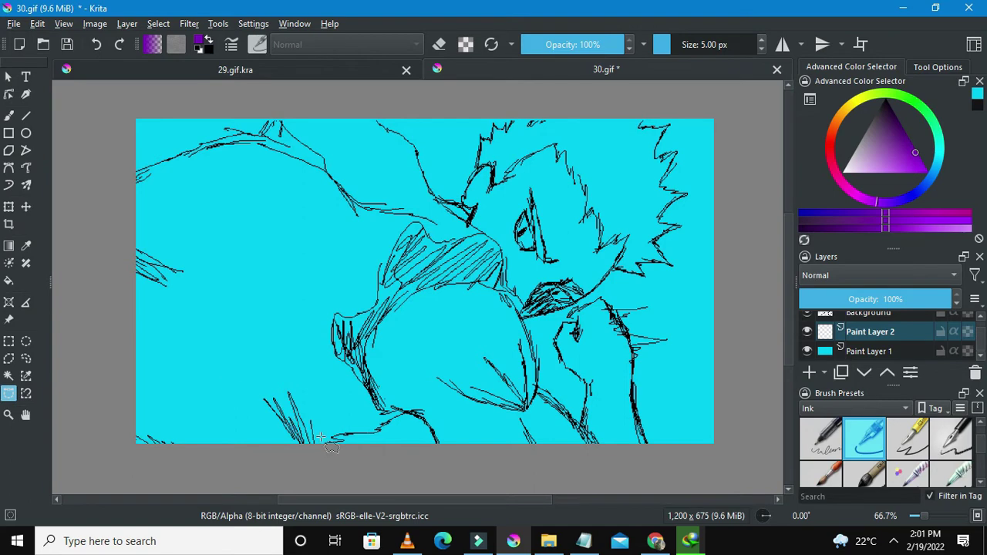
{"action": "scroll", "coordinate": [327, 453], "scroll_direction": "up", "scroll_amount": 2}
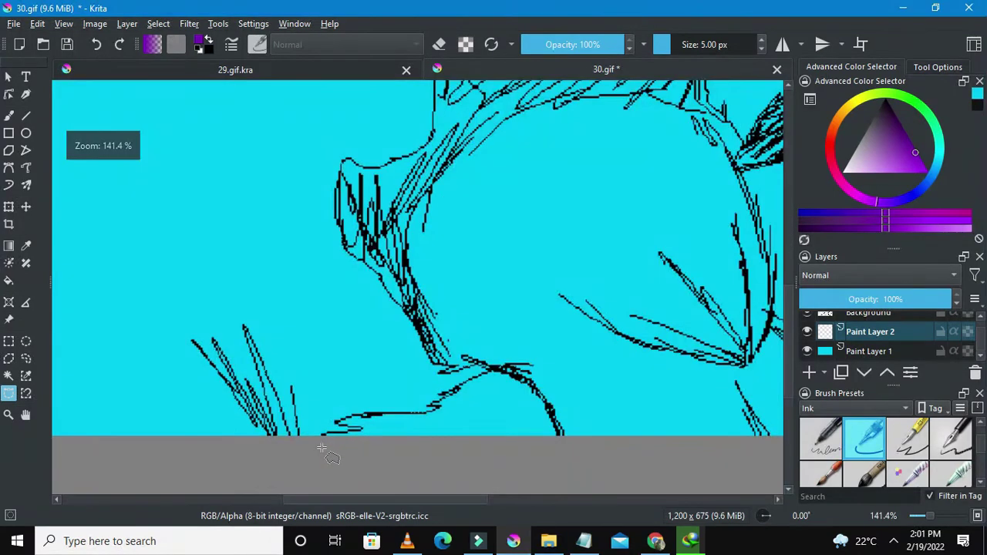
{"action": "scroll", "coordinate": [321, 447], "scroll_direction": "up", "scroll_amount": 1}
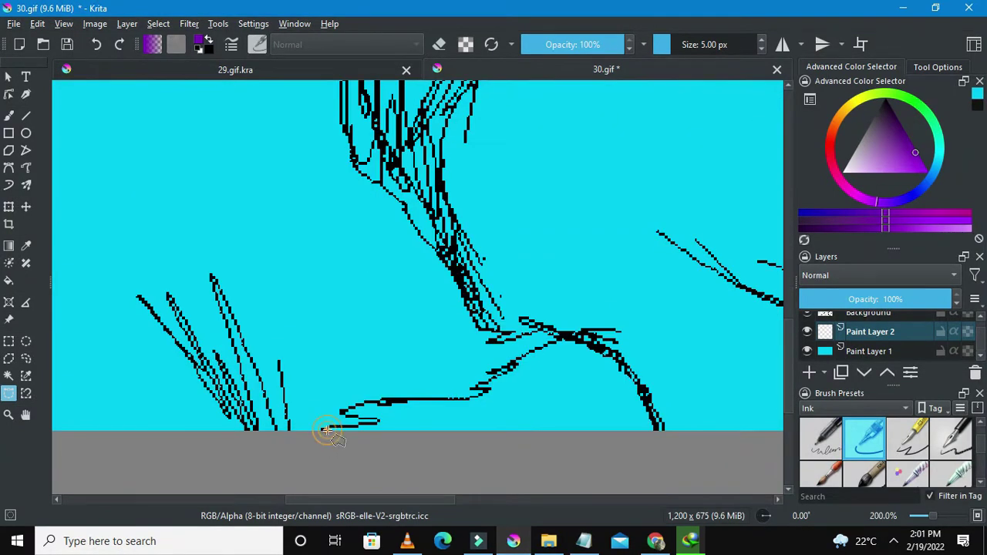
{"action": "left_click_drag", "start_coordinate": [326, 430], "coordinate": [372, 423]}
{"action": "mouse_move", "coordinate": [330, 426]}
{"action": "left_mouse_down"}
{"action": "mouse_move", "coordinate": [380, 422]}
{"action": "mouse_move", "coordinate": [344, 414]}
{"action": "left_mouse_up"}
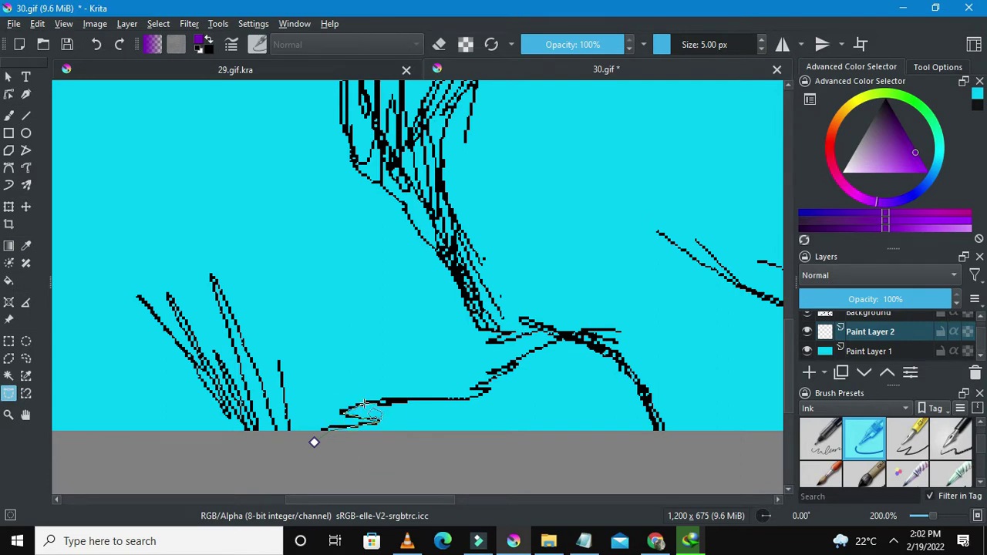
{"action": "mouse_move", "coordinate": [363, 403]}
{"action": "left_mouse_down"}
{"action": "mouse_move", "coordinate": [485, 394]}
{"action": "mouse_move", "coordinate": [493, 391]}
{"action": "mouse_move", "coordinate": [474, 389]}
{"action": "mouse_move", "coordinate": [557, 337]}
{"action": "left_mouse_up"}
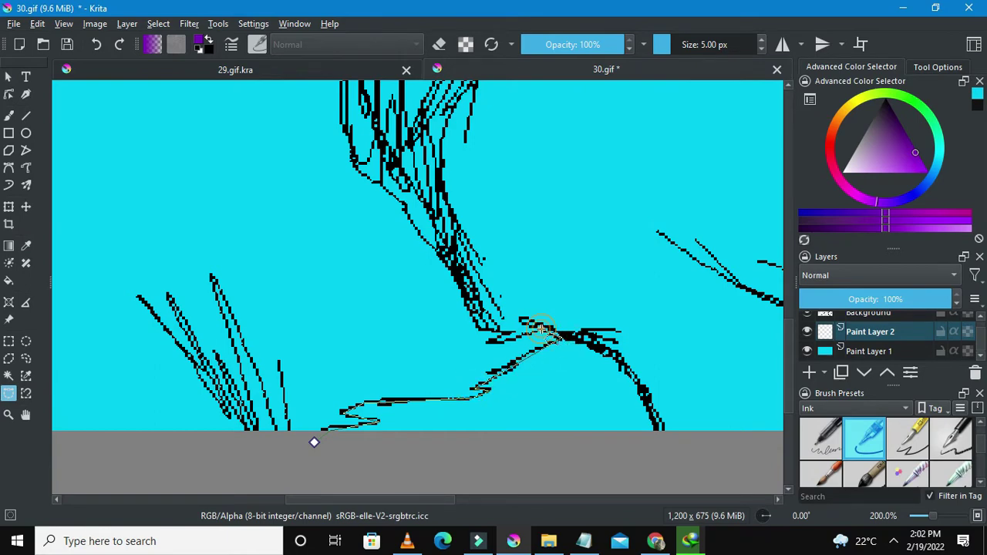
Continue the selection path from the arm line up the outer edge of the hatched underarm area
{"action": "scroll", "coordinate": [541, 330], "scroll_direction": "down", "scroll_amount": 4}
{"action": "scroll", "coordinate": [532, 331], "scroll_direction": "up", "scroll_amount": 4}
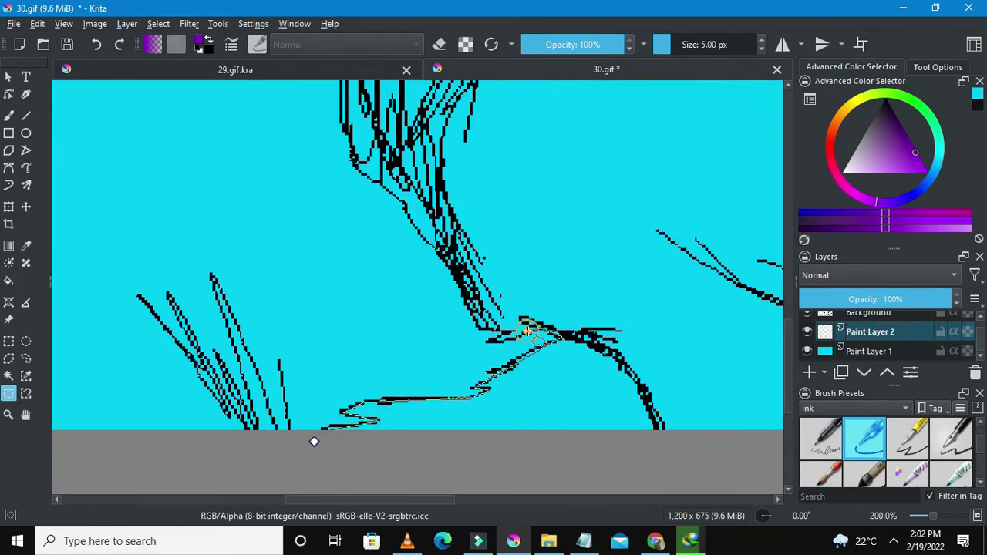
{"action": "mouse_move", "coordinate": [526, 331]}
{"action": "left_mouse_down"}
{"action": "mouse_move", "coordinate": [488, 346]}
{"action": "mouse_move", "coordinate": [505, 330]}
{"action": "mouse_move", "coordinate": [478, 328]}
{"action": "mouse_move", "coordinate": [454, 309]}
{"action": "mouse_move", "coordinate": [451, 241]}
{"action": "mouse_move", "coordinate": [430, 244]}
{"action": "mouse_move", "coordinate": [396, 203]}
{"action": "left_mouse_up"}
{"action": "mouse_move", "coordinate": [426, 244]}
{"action": "left_mouse_down"}
{"action": "mouse_move", "coordinate": [456, 283]}
{"action": "mouse_move", "coordinate": [423, 237]}
{"action": "left_mouse_up"}
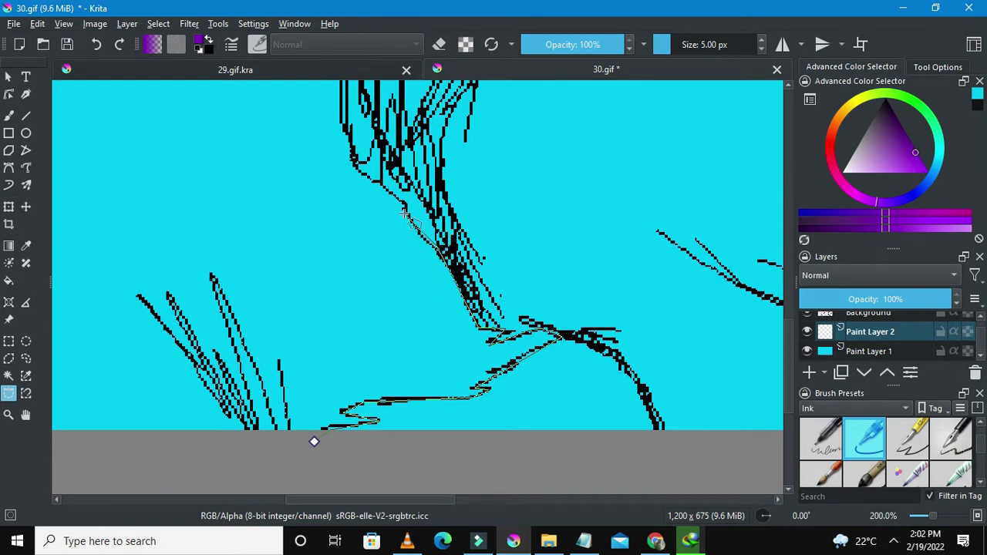
{"action": "scroll", "coordinate": [404, 215], "scroll_direction": "up", "scroll_amount": 2}
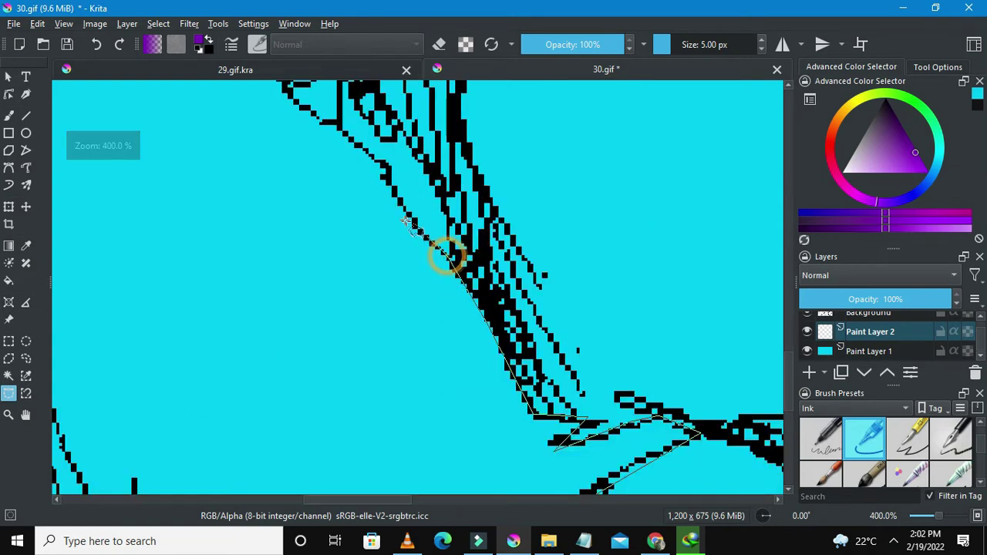
{"action": "mouse_move", "coordinate": [406, 221]}
{"action": "left_mouse_down"}
{"action": "mouse_move", "coordinate": [382, 179]}
{"action": "mouse_move", "coordinate": [385, 163]}
{"action": "mouse_move", "coordinate": [326, 115]}
{"action": "mouse_move", "coordinate": [369, 158]}
{"action": "mouse_move", "coordinate": [371, 141]}
{"action": "mouse_move", "coordinate": [363, 150]}
{"action": "mouse_move", "coordinate": [287, 91]}
{"action": "left_mouse_up"}
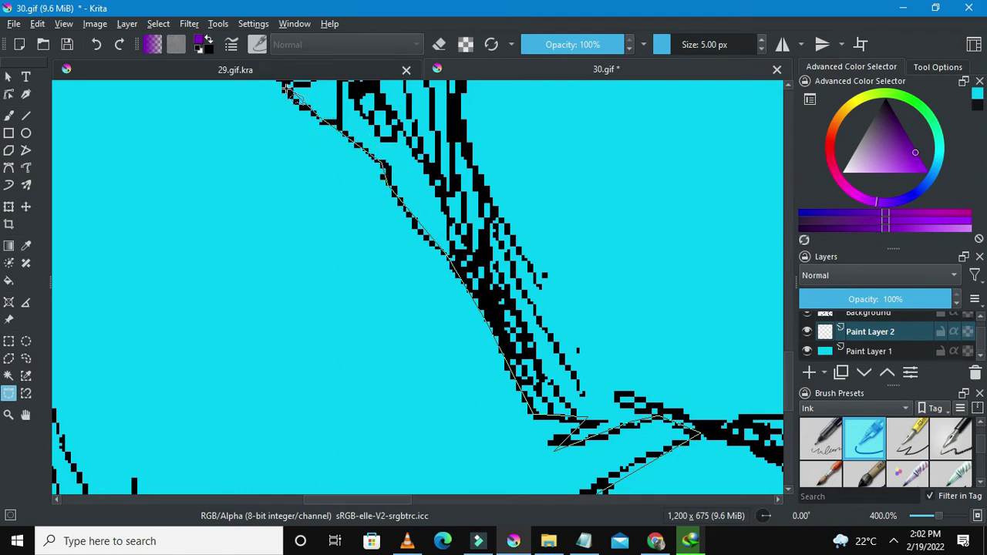
Trace the selection around the small hatched tip and along its upper curve to the inner corner
{"action": "scroll", "coordinate": [277, 85], "scroll_direction": "down", "scroll_amount": 7}
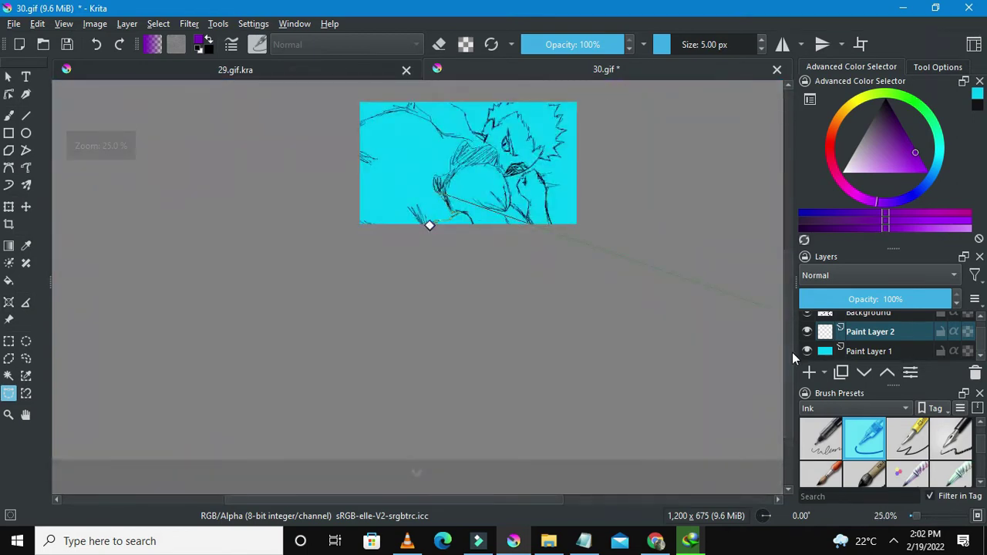
{"action": "scroll", "coordinate": [363, 378], "scroll_direction": "up", "scroll_amount": 6}
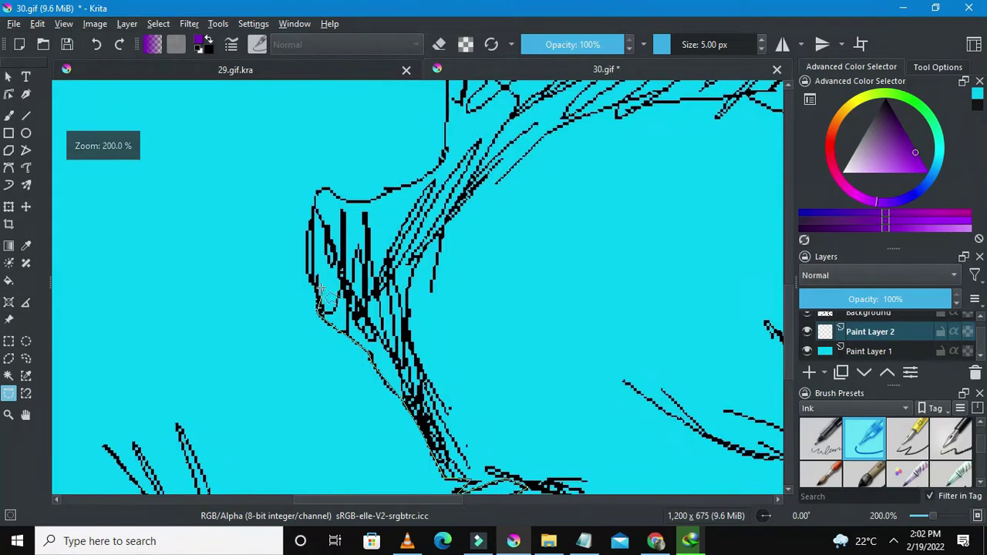
{"action": "mouse_move", "coordinate": [318, 283]}
{"action": "left_mouse_down"}
{"action": "mouse_move", "coordinate": [310, 217]}
{"action": "mouse_move", "coordinate": [319, 182]}
{"action": "mouse_move", "coordinate": [327, 189]}
{"action": "left_mouse_up"}
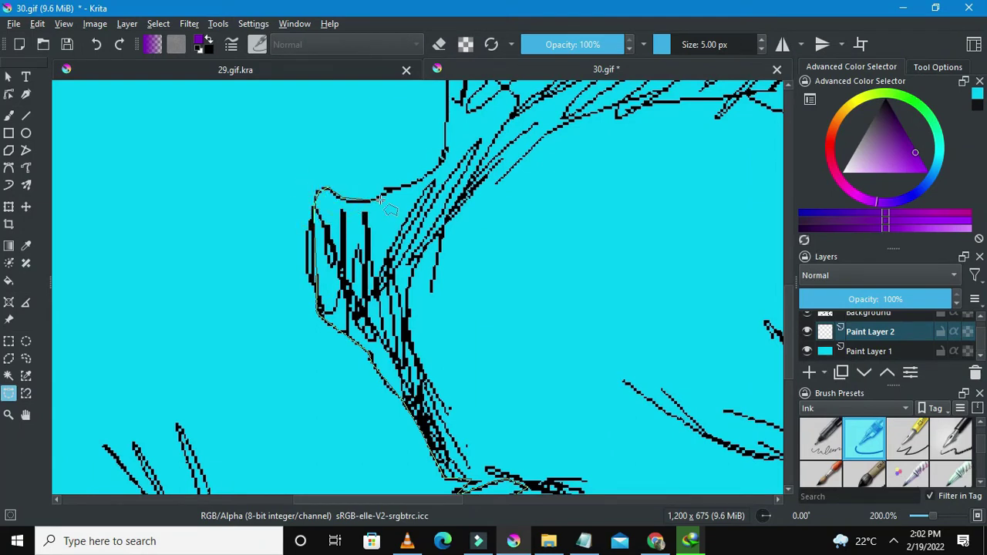
{"action": "left_click_drag", "start_coordinate": [351, 201], "coordinate": [378, 199]}
{"action": "mouse_move", "coordinate": [406, 185]}
{"action": "left_mouse_down"}
{"action": "mouse_move", "coordinate": [450, 148]}
{"action": "mouse_move", "coordinate": [450, 112]}
{"action": "mouse_move", "coordinate": [441, 159]}
{"action": "left_mouse_up"}
{"action": "left_click", "coordinate": [444, 151]}
Extend the selection path up the side of the large hatched patch and over its rounded peak
{"action": "scroll", "coordinate": [583, 235], "scroll_direction": "down", "scroll_amount": 3}
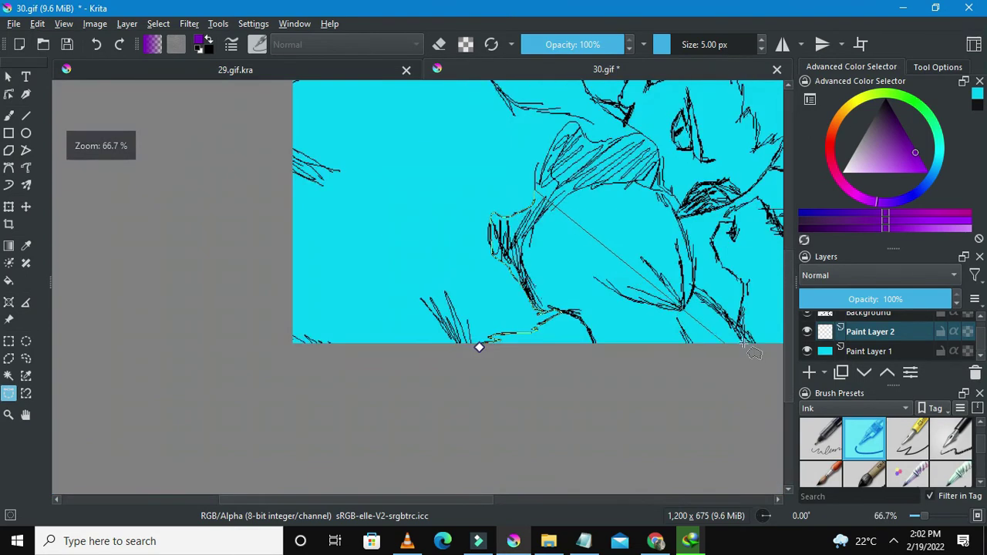
{"action": "scroll", "coordinate": [550, 291], "scroll_direction": "up", "scroll_amount": 4}
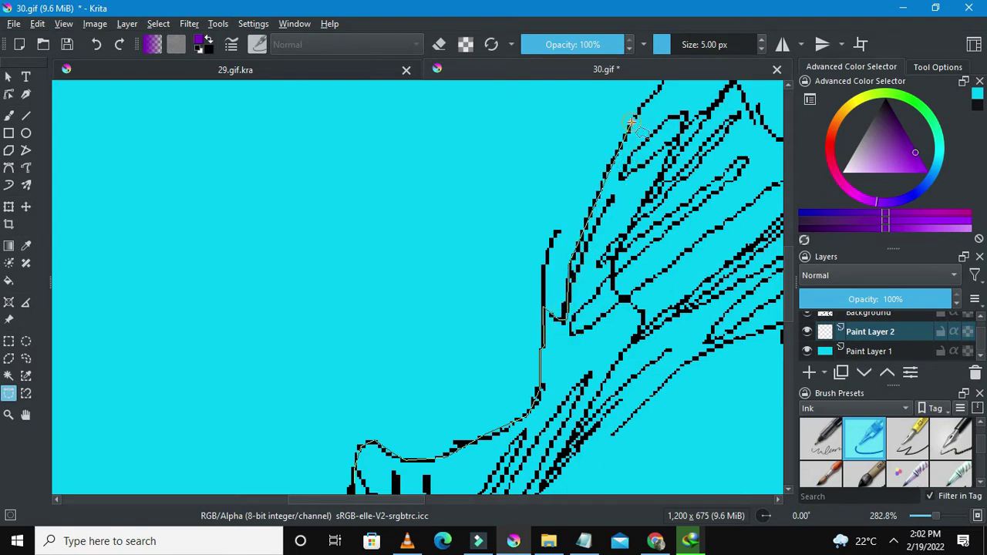
{"action": "key", "text": "1"}
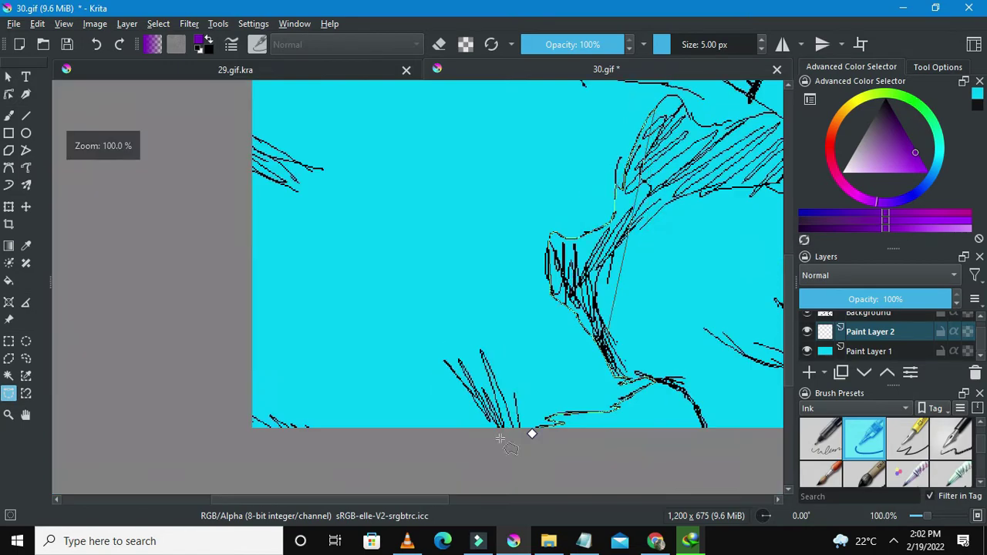
{"action": "left_click", "coordinate": [429, 497]}
{"action": "scroll", "coordinate": [605, 294], "scroll_direction": "down", "scroll_amount": 3}
{"action": "scroll", "coordinate": [545, 358], "scroll_direction": "up", "scroll_amount": 5}
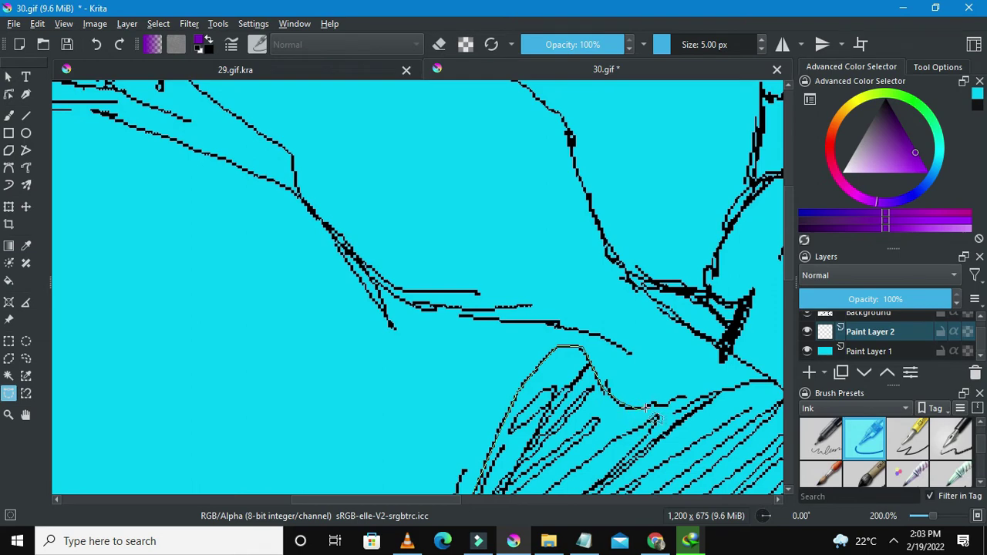
Trace the selection along the hatched patch's upper edge to the point where it meets the shirt's neckline
{"action": "scroll", "coordinate": [622, 406], "scroll_direction": "up", "scroll_amount": 3}
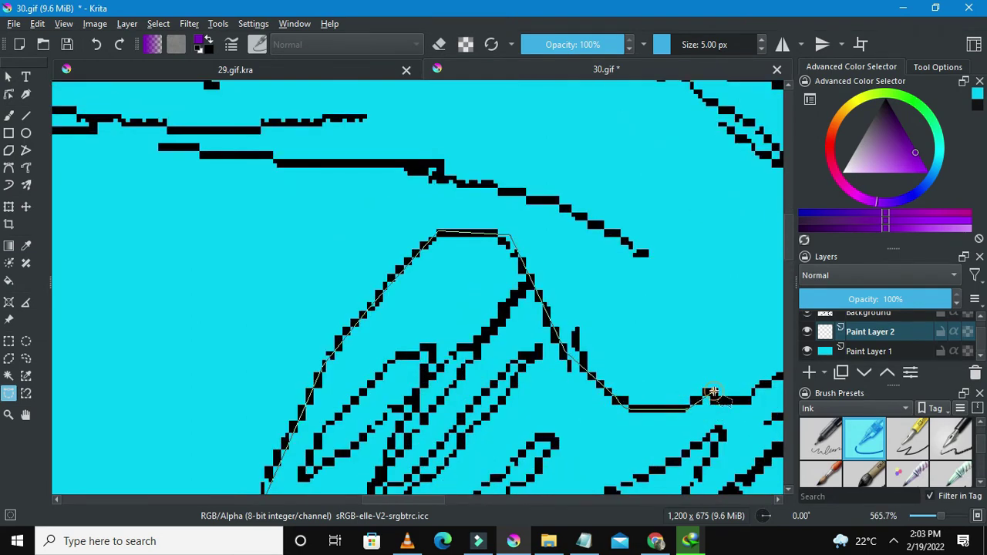
{"action": "scroll", "coordinate": [531, 469], "scroll_direction": "down", "scroll_amount": 1}
{"action": "scroll", "coordinate": [524, 465], "scroll_direction": "down", "scroll_amount": 1}
{"action": "scroll", "coordinate": [580, 417], "scroll_direction": "up", "scroll_amount": 2}
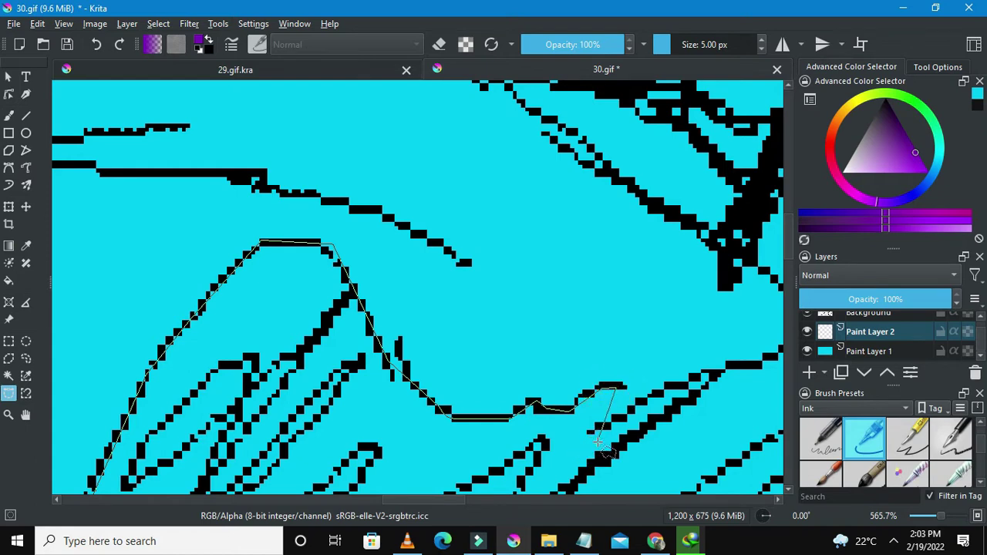
{"action": "scroll", "coordinate": [598, 442], "scroll_direction": "down", "scroll_amount": 3}
{"action": "scroll", "coordinate": [586, 444], "scroll_direction": "up", "scroll_amount": 2}
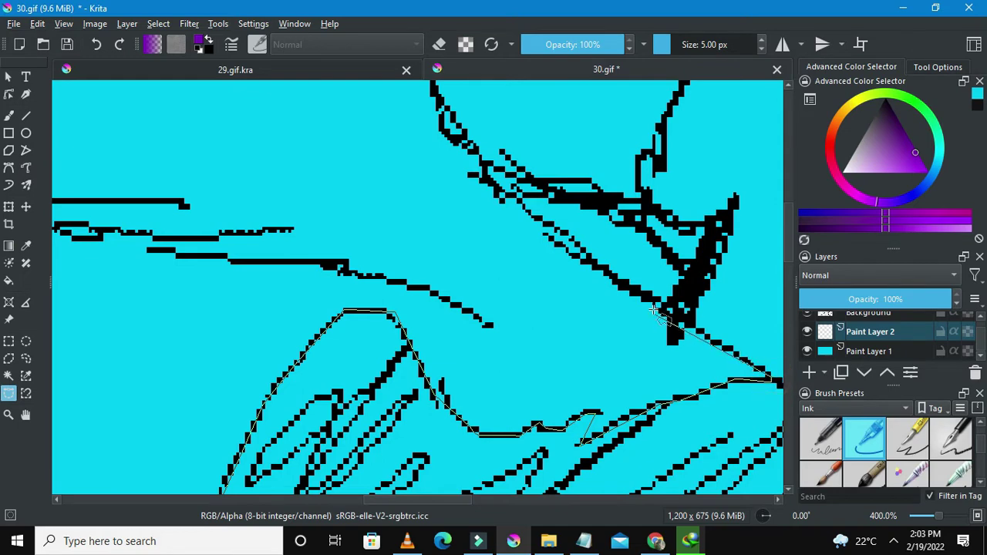
Continue the selection path back along the neckline, past the hatched neck shadow, to the base of the shoulder line
{"action": "scroll", "coordinate": [661, 316], "scroll_direction": "down", "scroll_amount": 5}
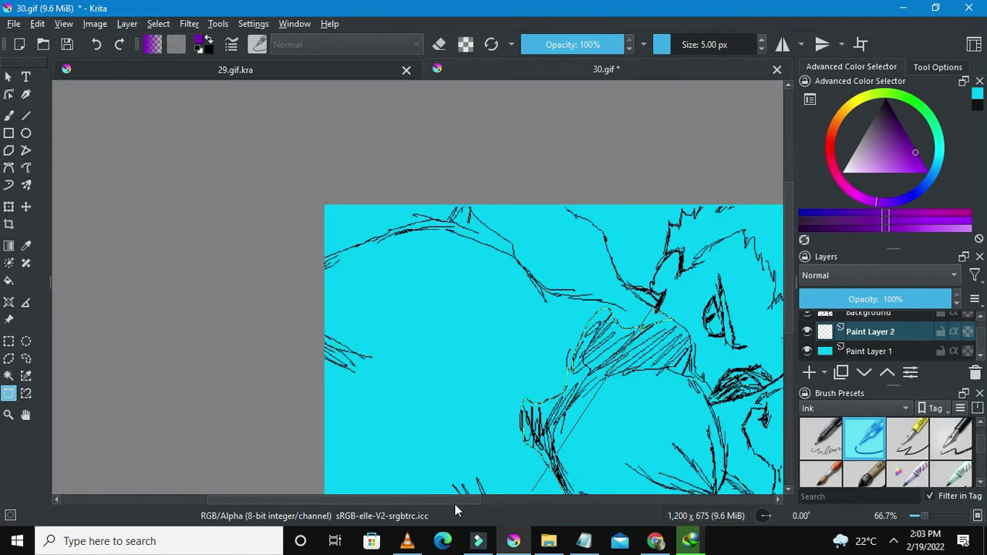
{"action": "left_click_drag", "start_coordinate": [454, 503], "coordinate": [494, 501]}
{"action": "scroll", "coordinate": [521, 330], "scroll_direction": "up", "scroll_amount": 3}
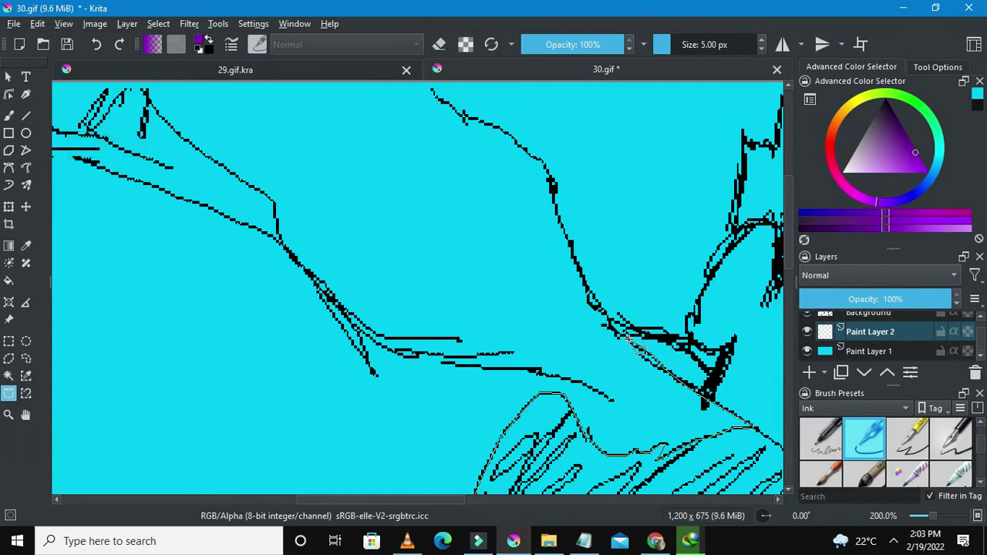
{"action": "scroll", "coordinate": [629, 339], "scroll_direction": "up", "scroll_amount": 3}
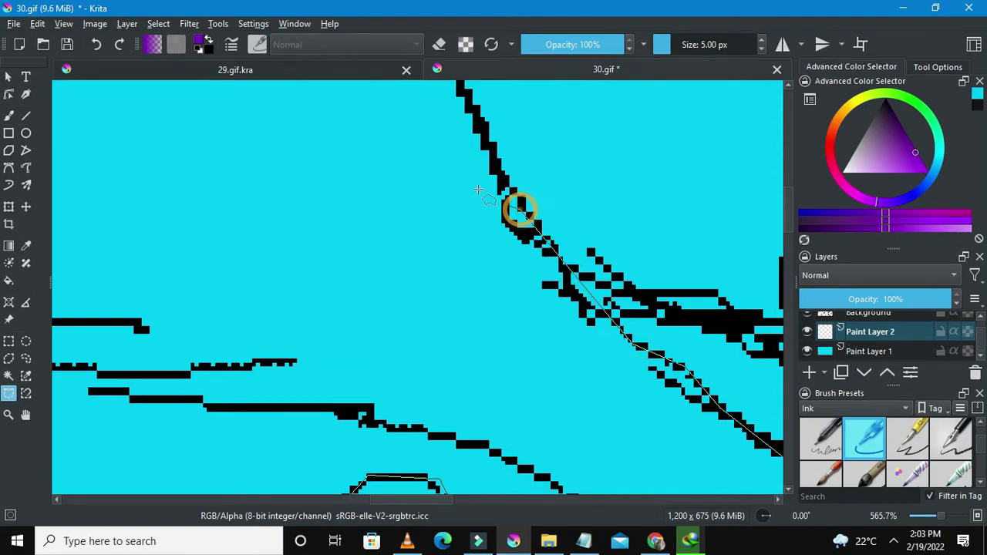
Trace the selection up the curved shoulder line to the canvas's upper edge
{"action": "scroll", "coordinate": [478, 134], "scroll_direction": "down", "scroll_amount": 6}
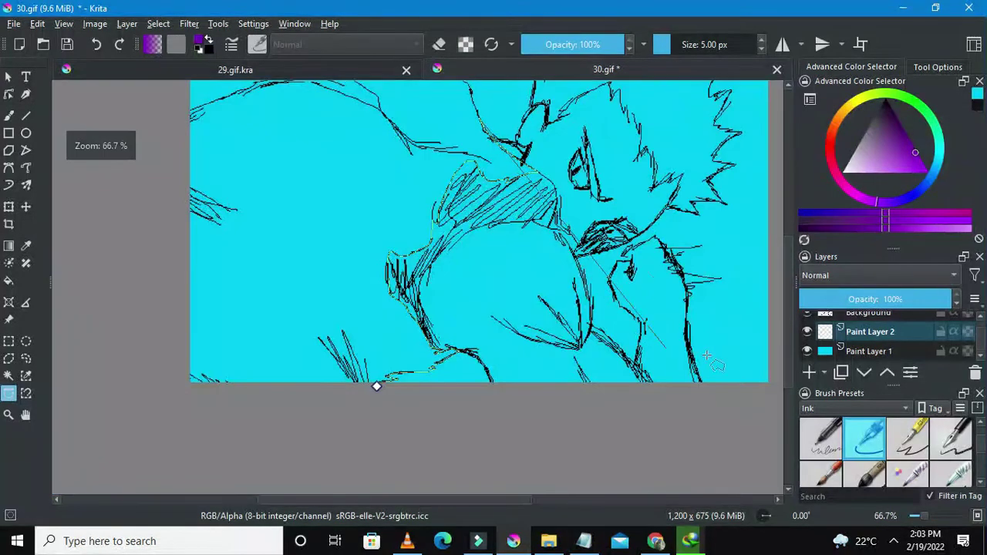
{"action": "scroll", "coordinate": [481, 146], "scroll_direction": "up", "scroll_amount": 3}
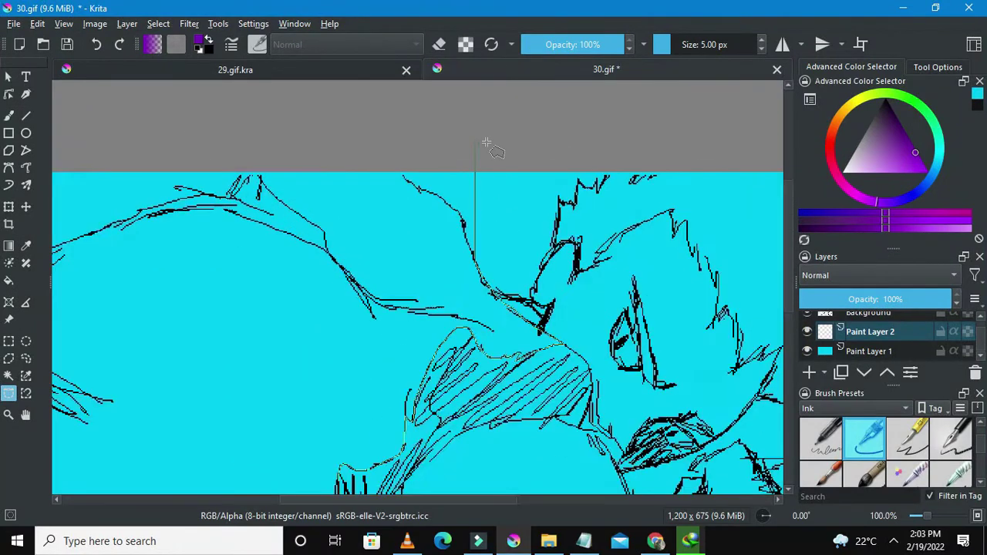
{"action": "scroll", "coordinate": [454, 228], "scroll_direction": "up", "scroll_amount": 2}
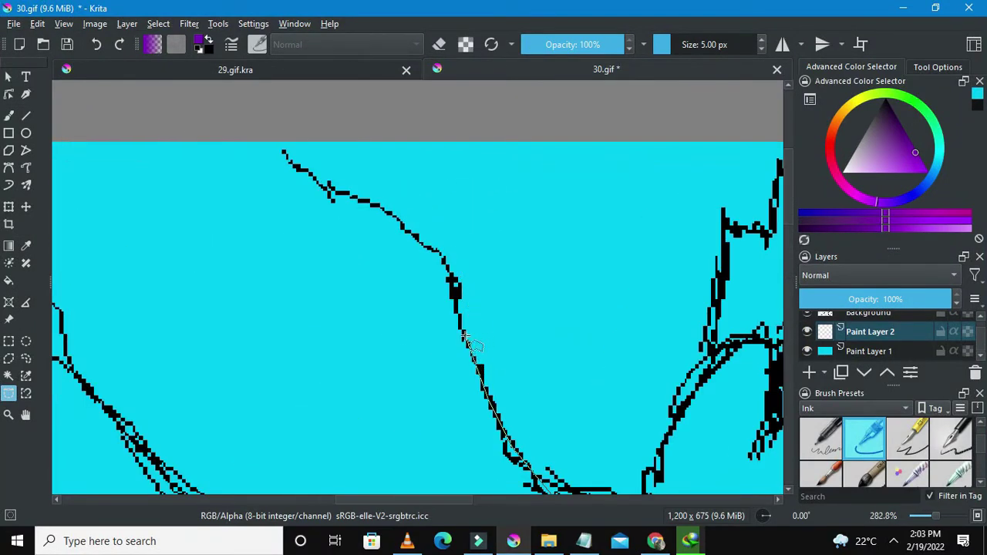
{"action": "left_click", "coordinate": [445, 255]}
{"action": "left_click", "coordinate": [416, 236]}
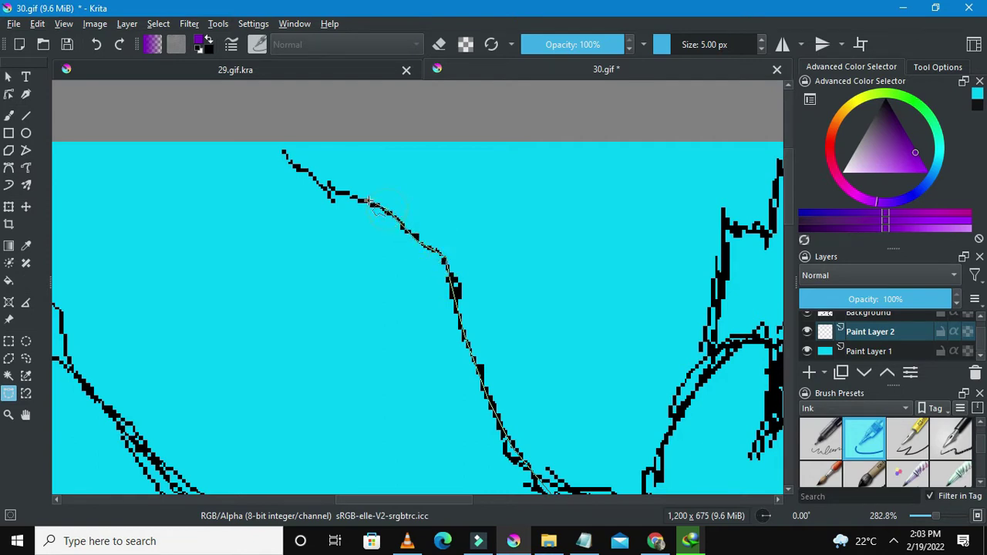
{"action": "left_click", "coordinate": [335, 188]}
{"action": "key", "text": "1"}
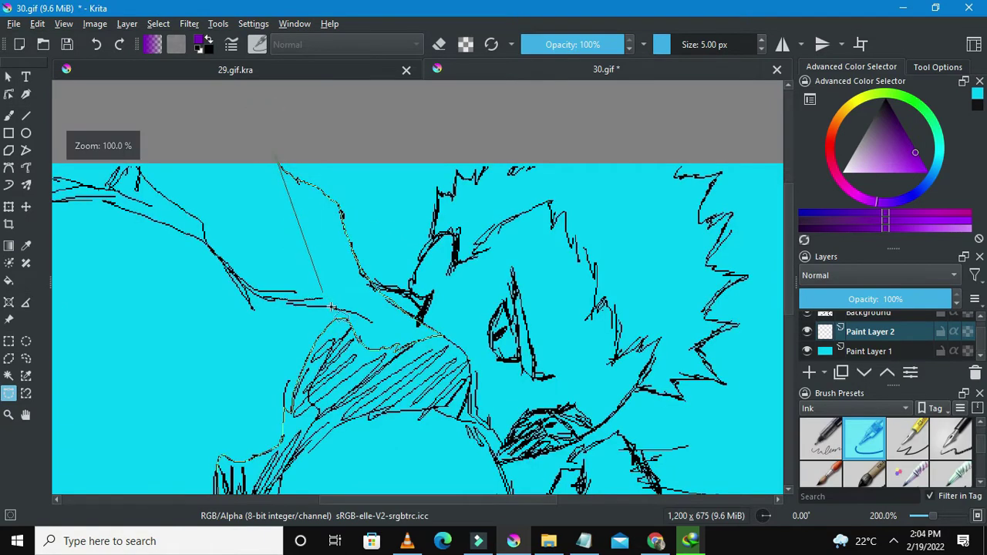
Extend the selection path along the canvas's upper edge and around the pointed fold at the top of the shirt
{"action": "key", "text": "minus"}
{"action": "key", "text": "minus"}
{"action": "key", "text": "minus"}
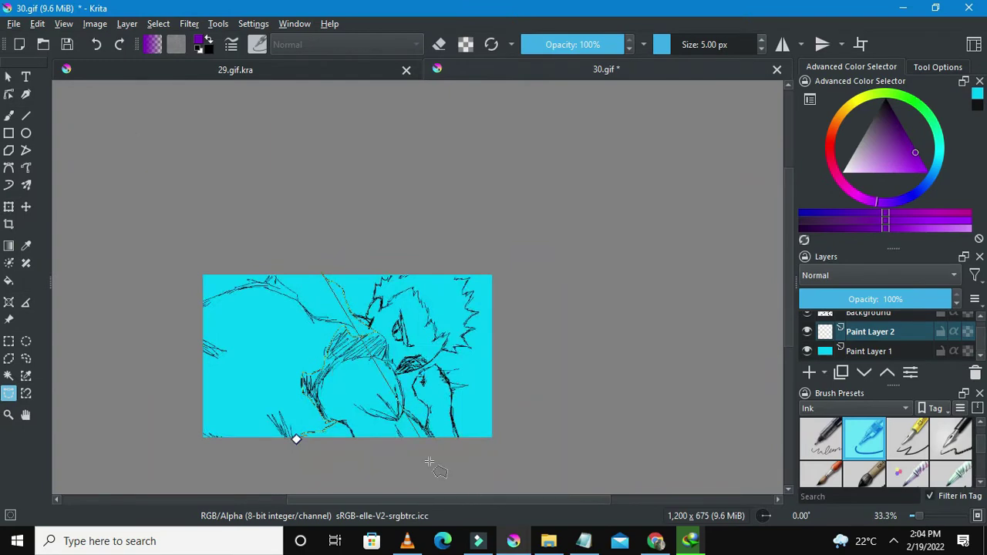
{"action": "scroll", "coordinate": [458, 498], "scroll_direction": "left", "scroll_amount": 3}
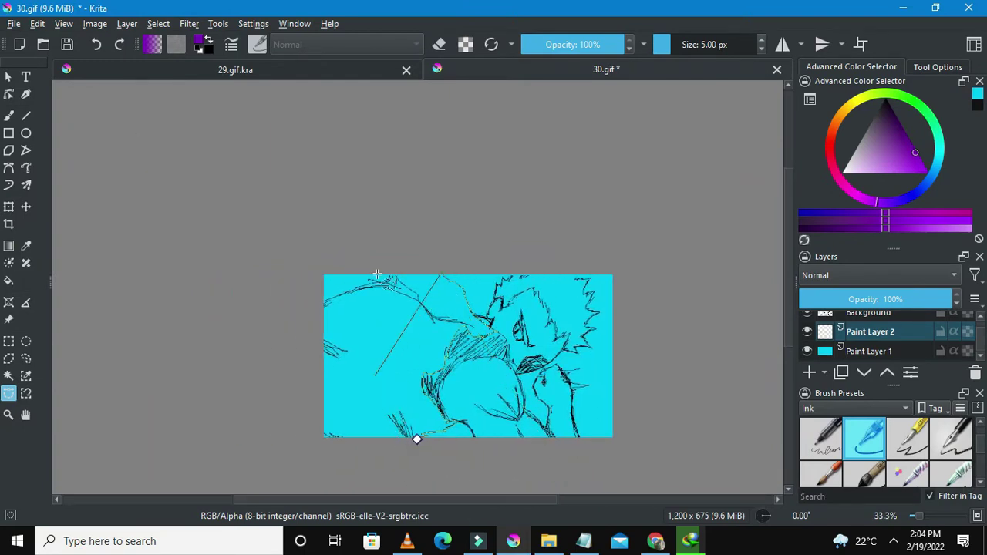
{"action": "key", "text": "1"}
{"action": "scroll", "coordinate": [434, 392], "scroll_direction": "up", "scroll_amount": 2}
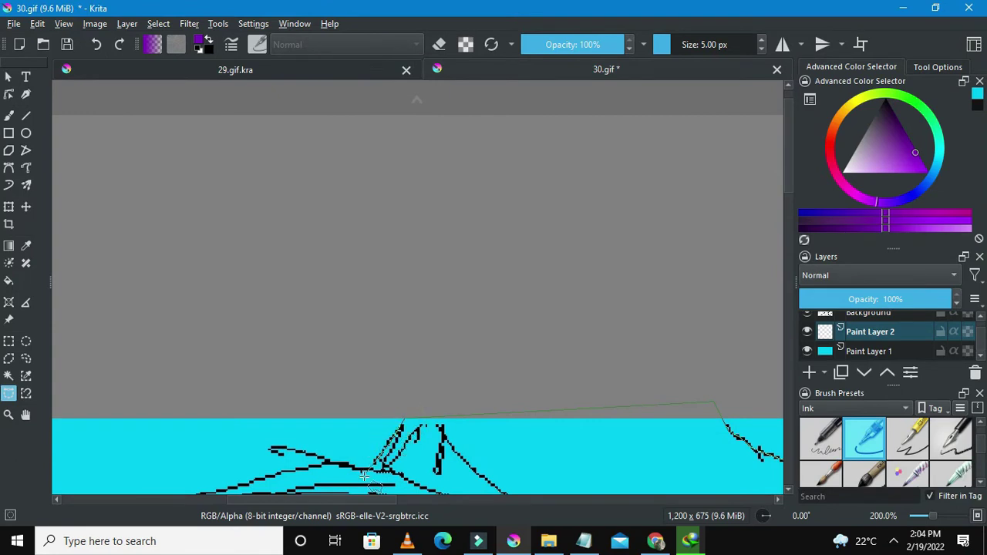
{"action": "left_click", "coordinate": [331, 462]}
{"action": "left_click", "coordinate": [290, 465]}
{"action": "scroll", "coordinate": [291, 472], "scroll_direction": "up", "scroll_amount": 3}
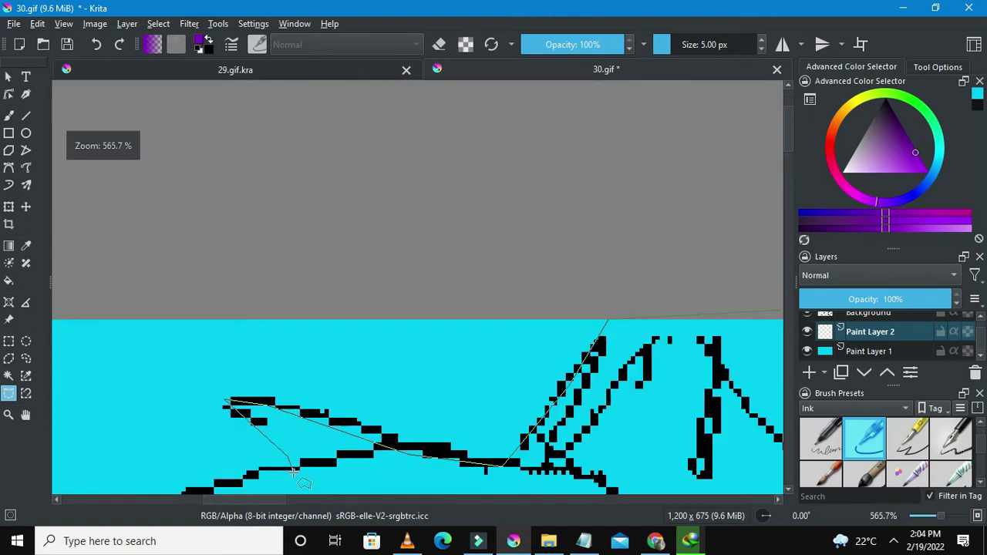
{"action": "left_click", "coordinate": [292, 468]}
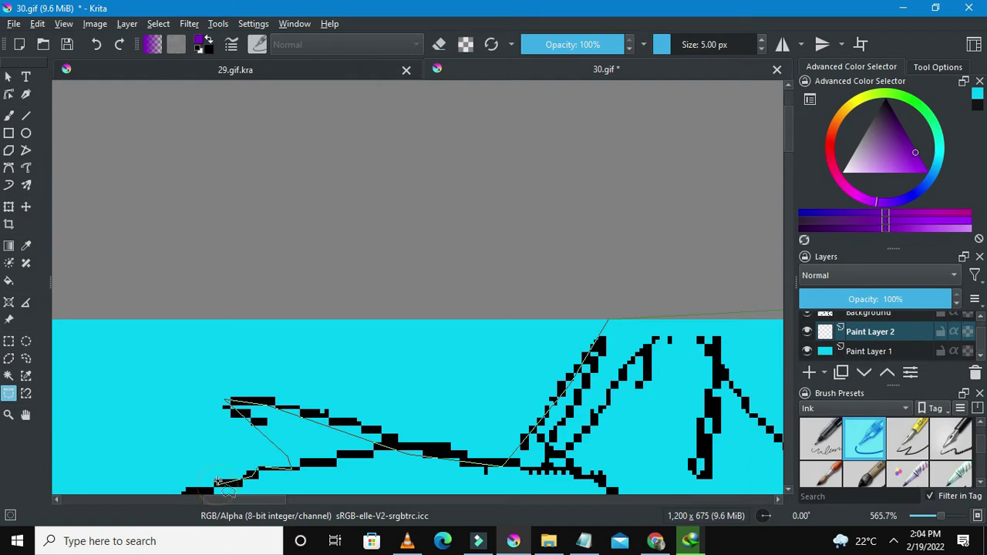
Trace the selection down the upper outline of the character's back to the canvas's left edge
{"action": "scroll", "coordinate": [235, 481], "scroll_direction": "down", "scroll_amount": 3}
{"action": "left_click_drag", "start_coordinate": [788, 168], "coordinate": [787, 230]}
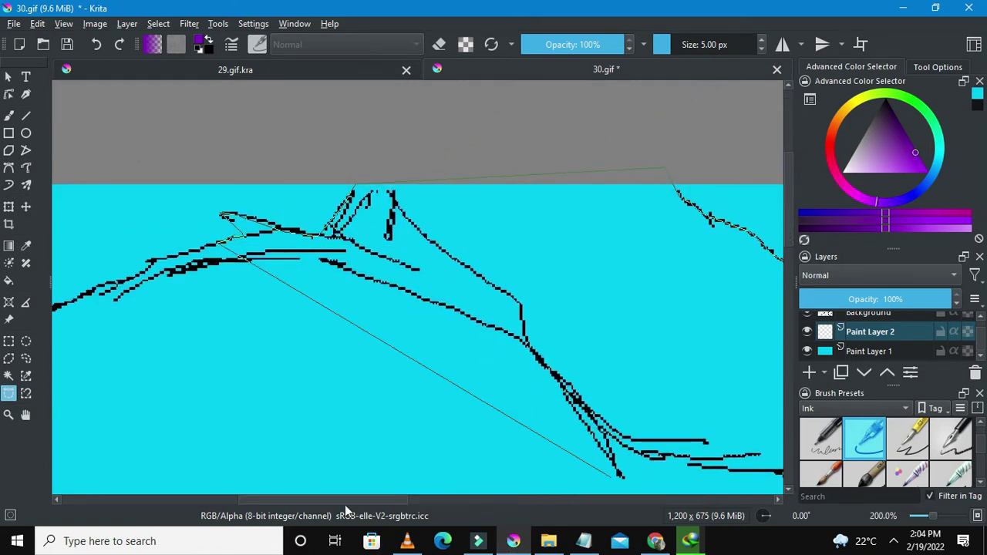
{"action": "scroll", "coordinate": [293, 441], "scroll_direction": "up", "scroll_amount": 2}
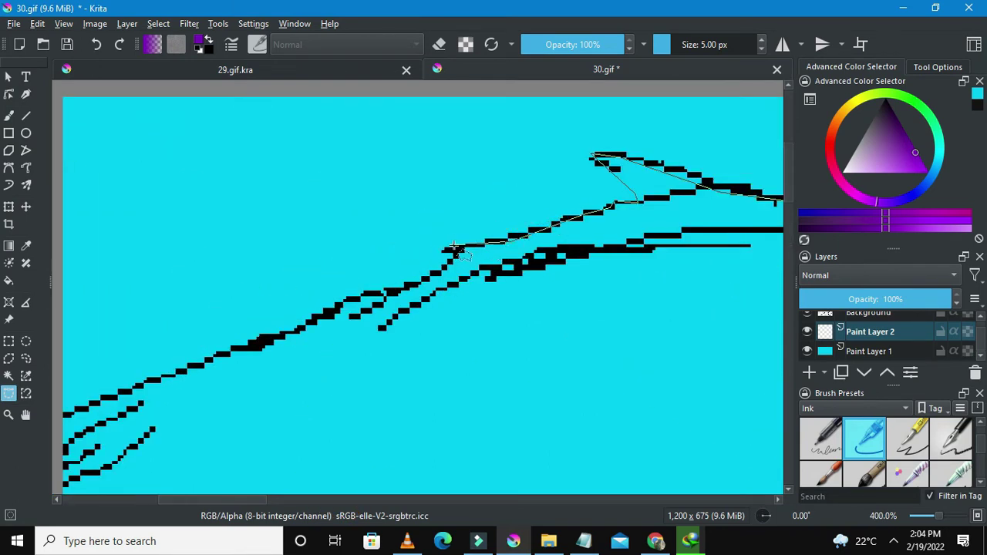
{"action": "left_click", "coordinate": [454, 246]}
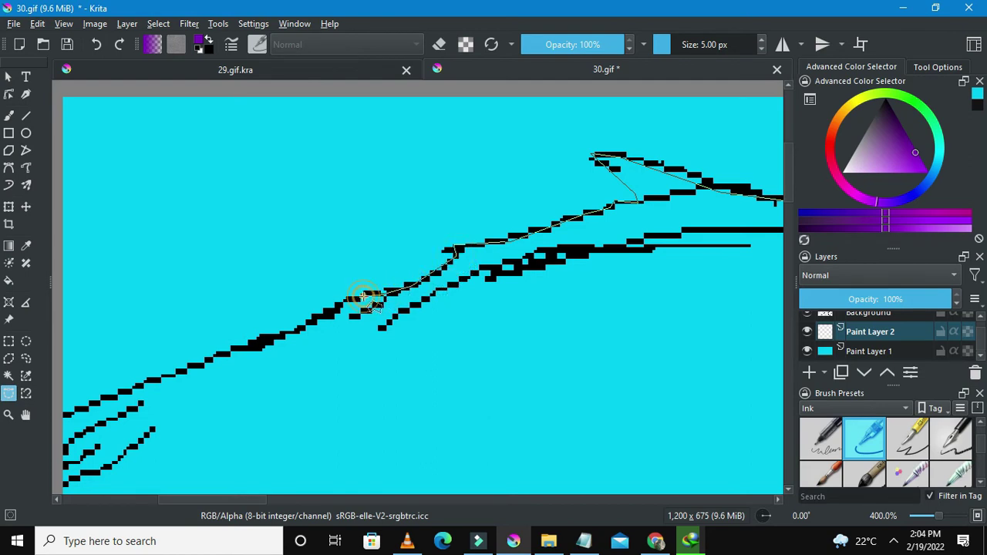
{"action": "left_click", "coordinate": [286, 334]}
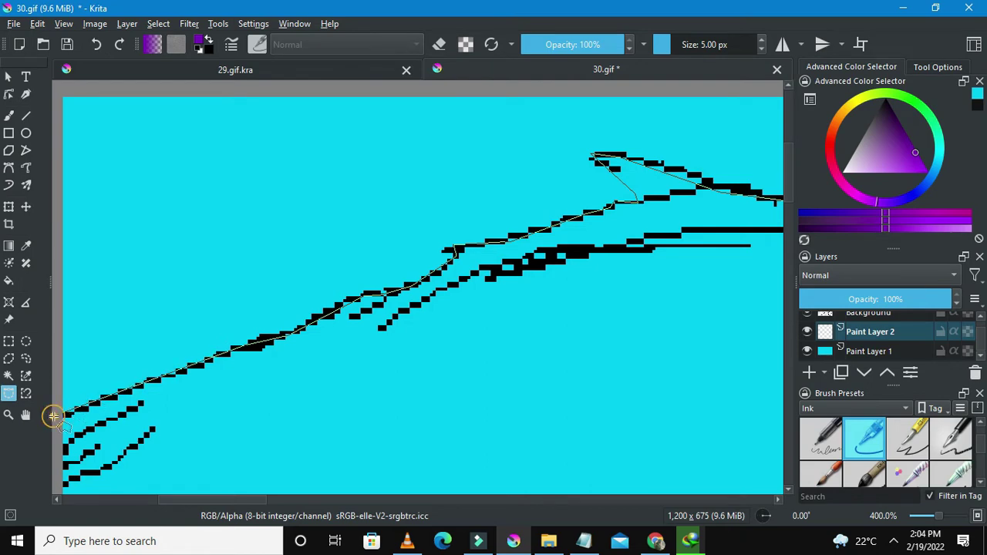
Carry the selection path outside the canvas's left and lower edges and close it at its starting point
{"action": "scroll", "coordinate": [77, 389], "scroll_direction": "down", "scroll_amount": 3}
{"action": "scroll", "coordinate": [661, 209], "scroll_direction": "down", "scroll_amount": 1}
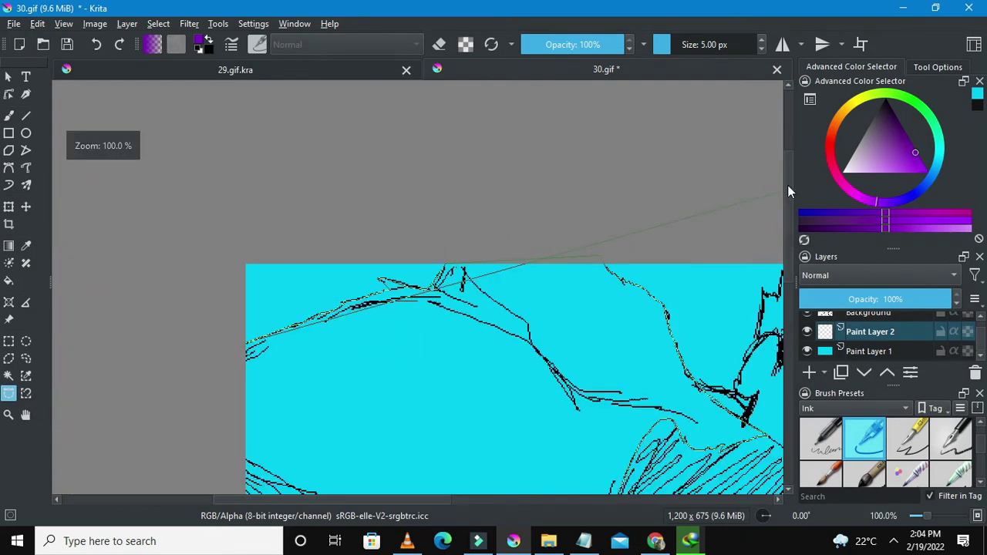
{"action": "scroll", "coordinate": [202, 417], "scroll_direction": "down", "scroll_amount": 3}
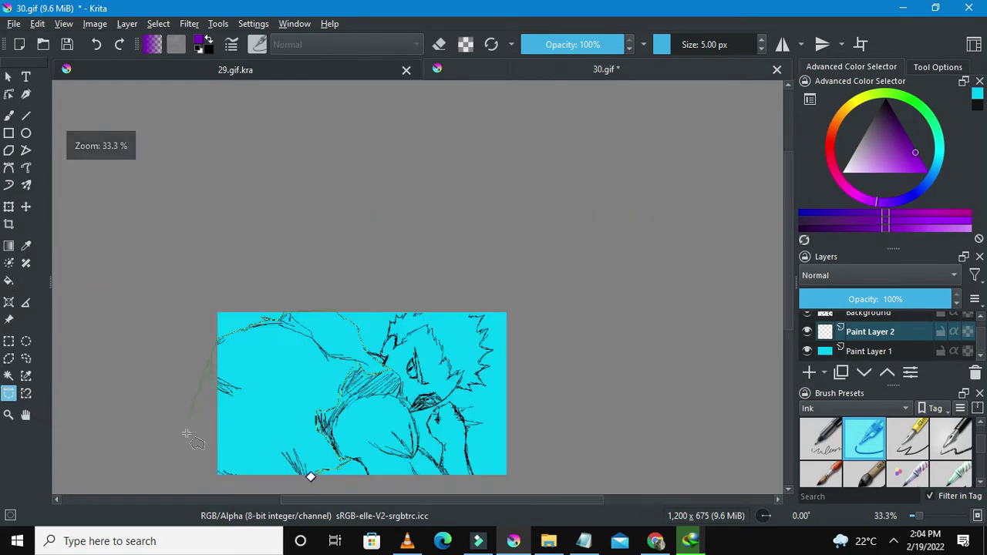
{"action": "left_click", "coordinate": [202, 478]}
{"action": "scroll", "coordinate": [235, 483], "scroll_direction": "up", "scroll_amount": 3}
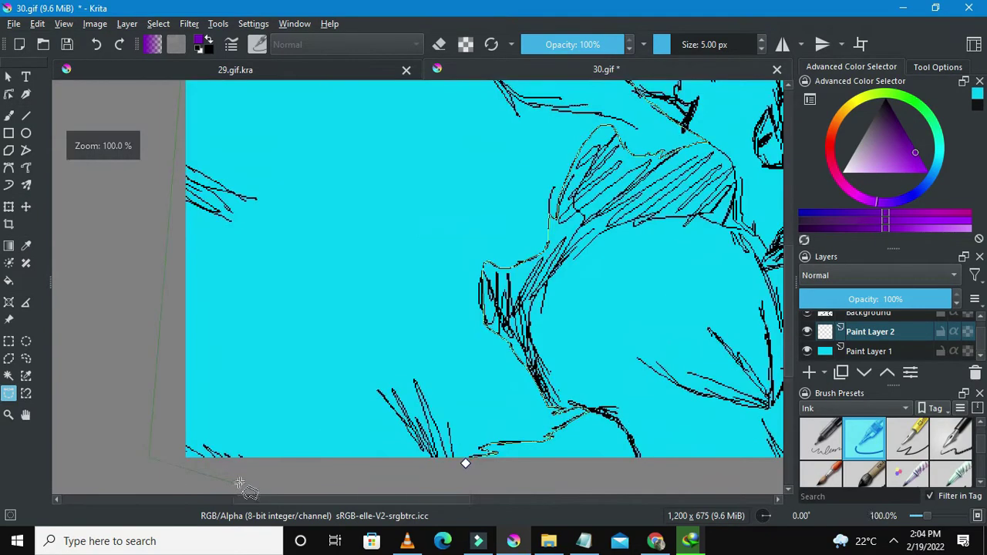
{"action": "left_click", "coordinate": [244, 478]}
{"action": "left_click", "coordinate": [324, 472]}
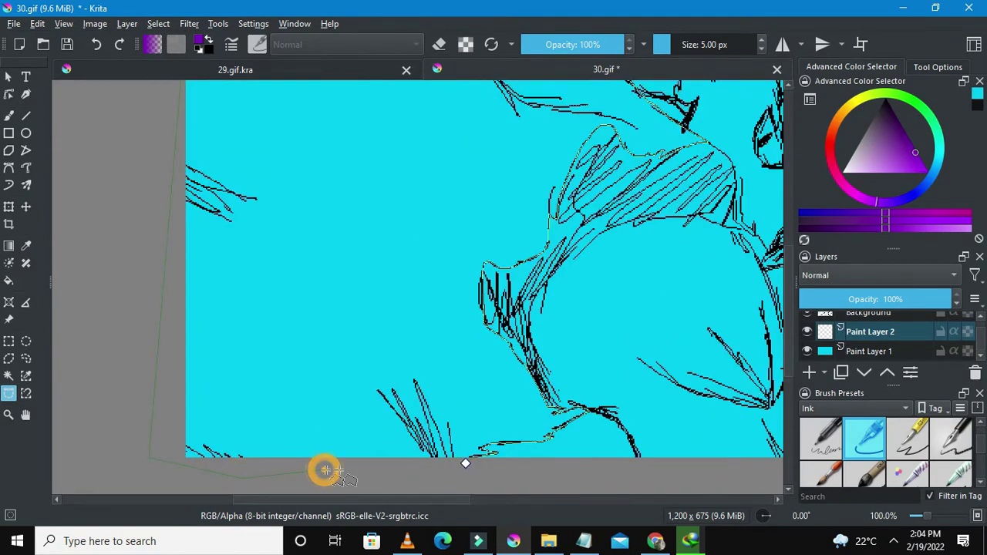
{"action": "left_click", "coordinate": [430, 472]}
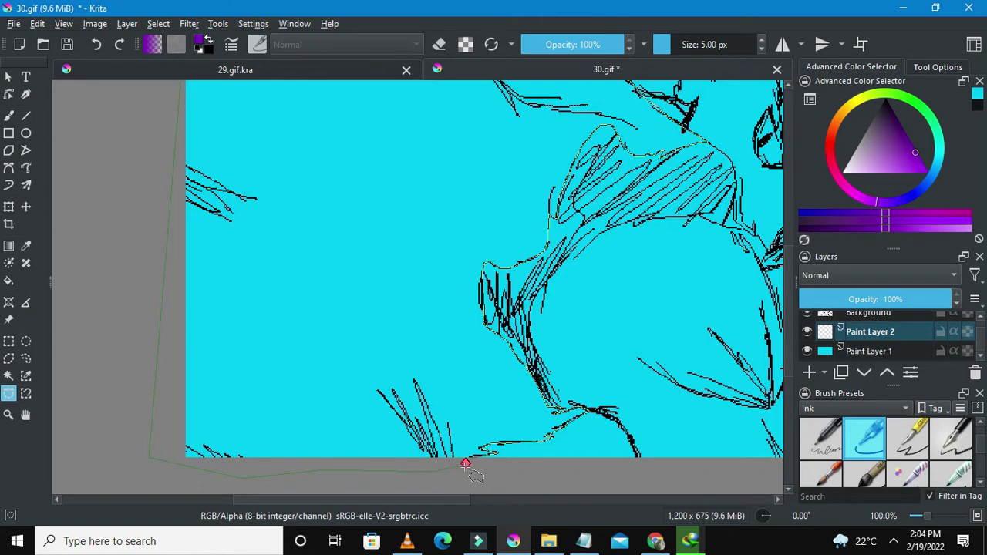
{"action": "double_click", "coordinate": [466, 465]}
Paint the whole selected shirt area solid purple with the freehand brush at a size of 467.70 px
{"action": "scroll", "coordinate": [542, 202], "scroll_direction": "down", "scroll_amount": 3}
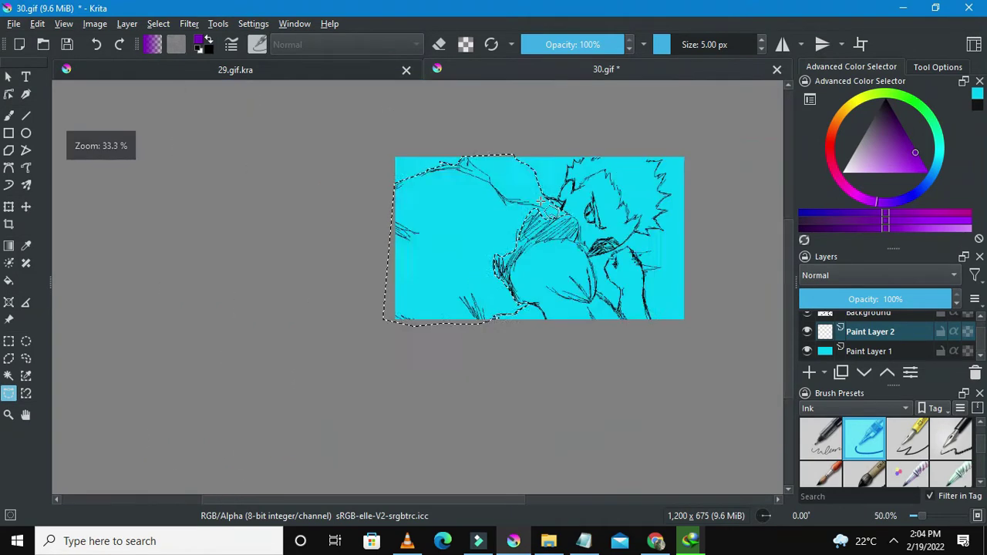
{"action": "scroll", "coordinate": [521, 159], "scroll_direction": "up", "scroll_amount": 1}
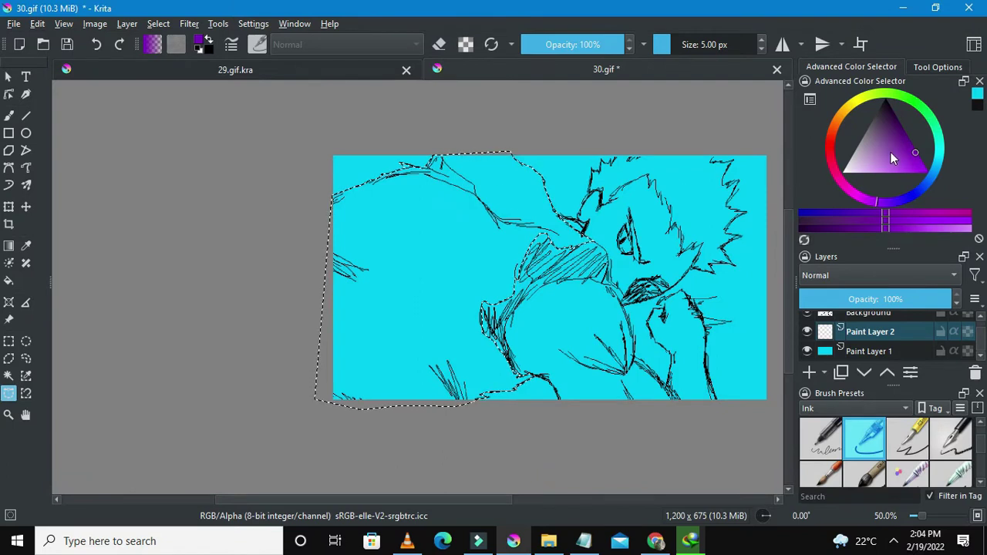
{"action": "left_click", "coordinate": [9, 117]}
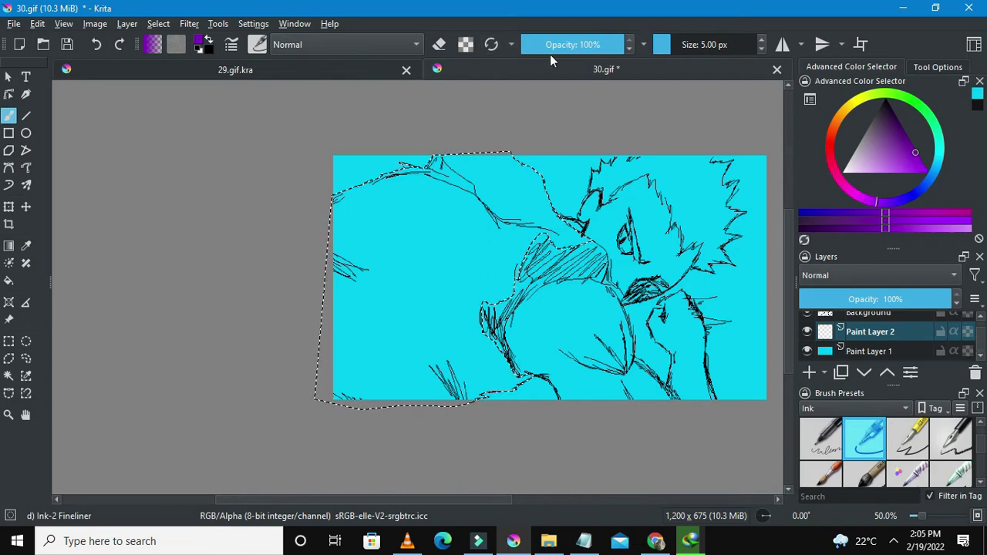
{"action": "left_click_drag", "start_coordinate": [669, 46], "coordinate": [733, 58]}
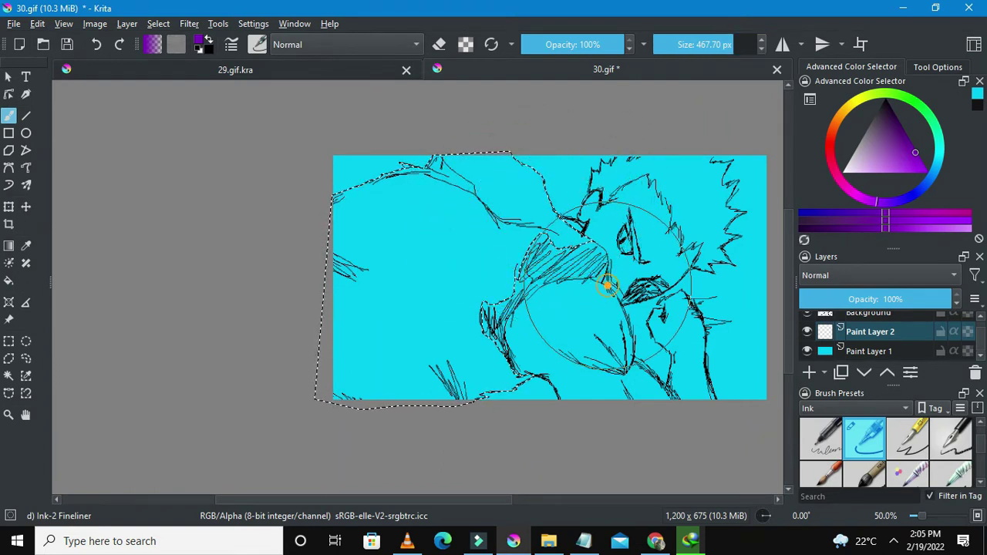
{"action": "left_click", "coordinate": [530, 226]}
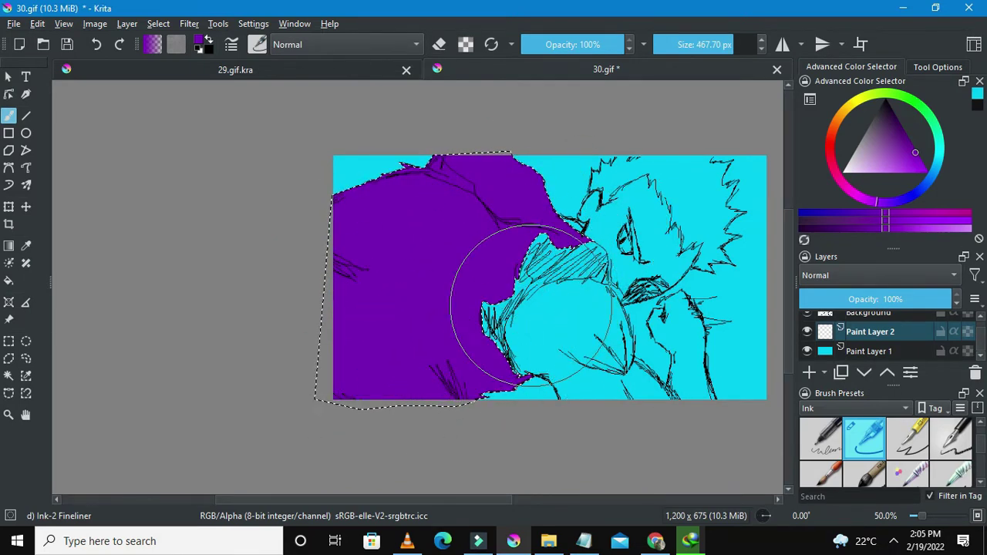
{"action": "left_click_drag", "start_coordinate": [532, 306], "coordinate": [530, 236]}
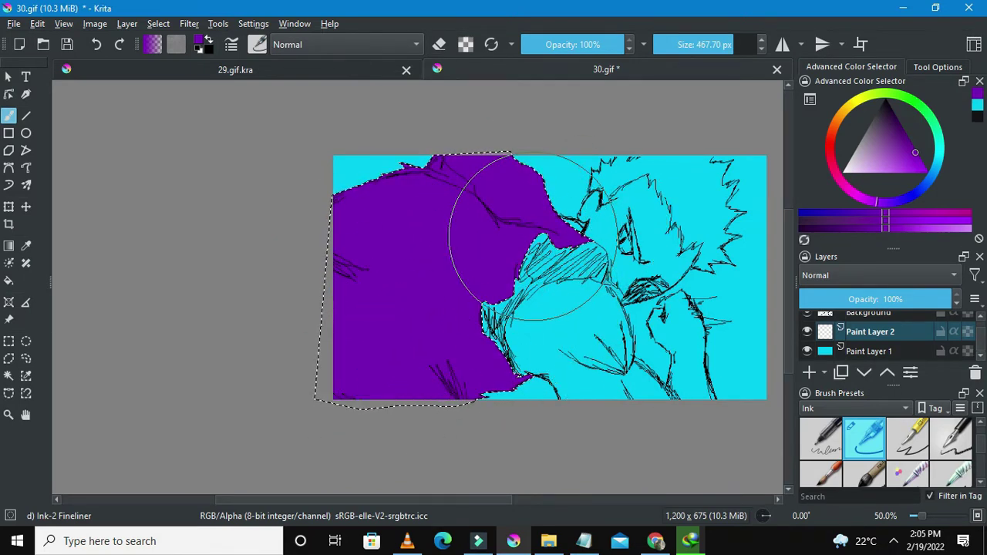
Deselect the painted purple shirt area
{"action": "left_click", "coordinate": [8, 341]}
{"action": "right_click", "coordinate": [485, 261]}
{"action": "left_click", "coordinate": [506, 276]}
{"action": "scroll", "coordinate": [516, 309], "scroll_direction": "down", "scroll_amount": 2}
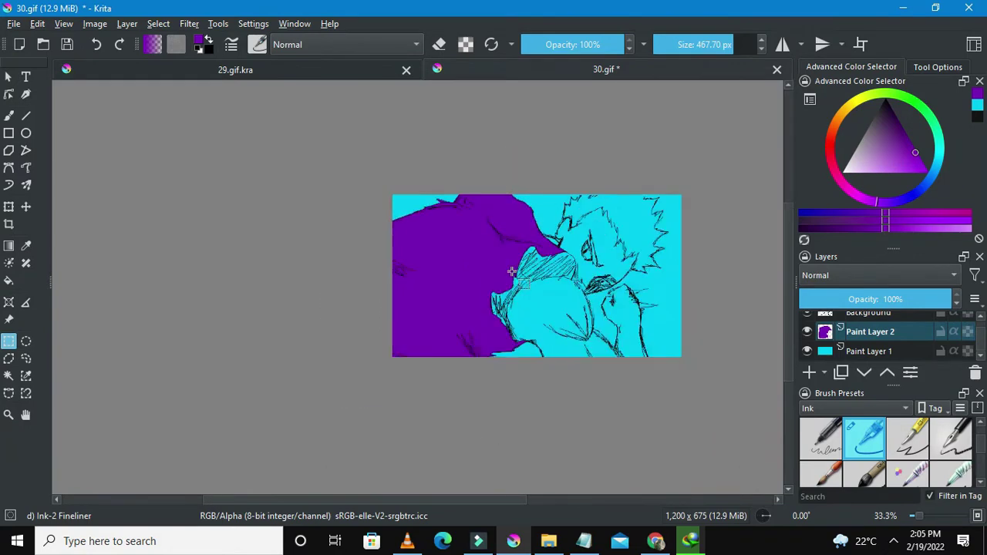
{"action": "scroll", "coordinate": [524, 326], "scroll_direction": "up", "scroll_amount": 2}
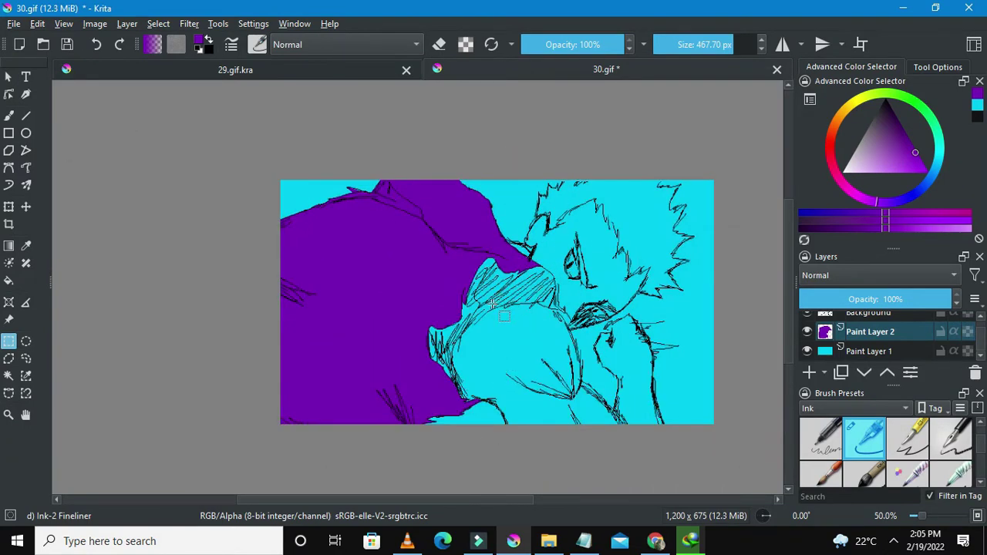
{"action": "scroll", "coordinate": [492, 303], "scroll_direction": "up", "scroll_amount": 1}
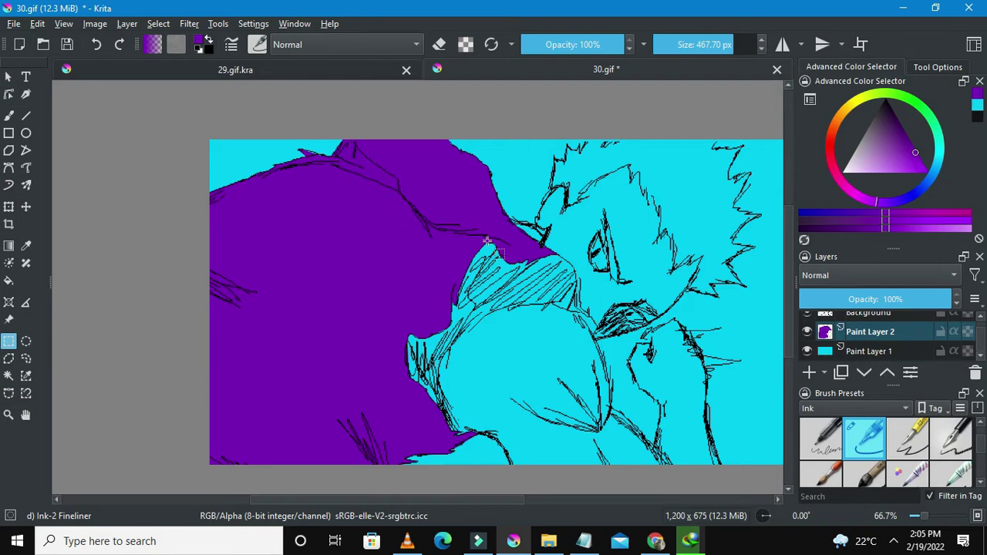
Sample the dark grey of the hatched patch beside the shoulder in 29.gif.kra and return to 30.gif
{"action": "left_click", "coordinate": [304, 70]}
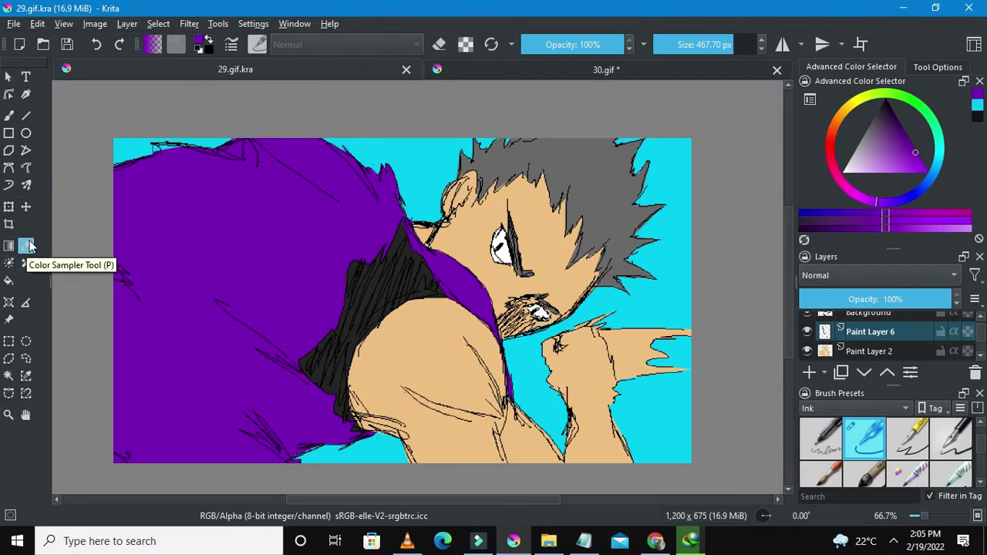
{"action": "left_click_drag", "start_coordinate": [347, 299], "coordinate": [378, 284]}
{"action": "scroll", "coordinate": [379, 278], "scroll_direction": "up", "scroll_amount": 3}
{"action": "scroll", "coordinate": [379, 283], "scroll_direction": "down", "scroll_amount": 2}
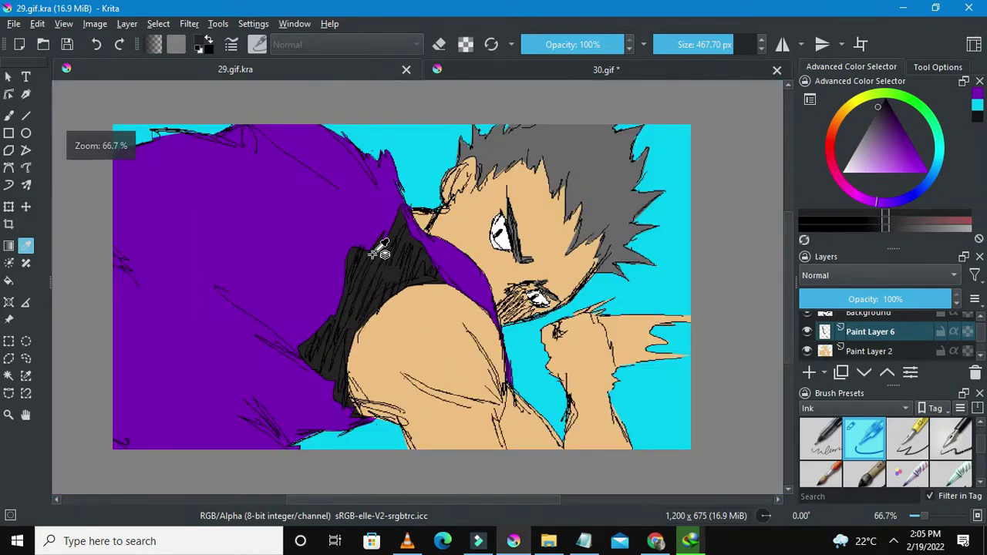
{"action": "scroll", "coordinate": [378, 252], "scroll_direction": "up", "scroll_amount": 1}
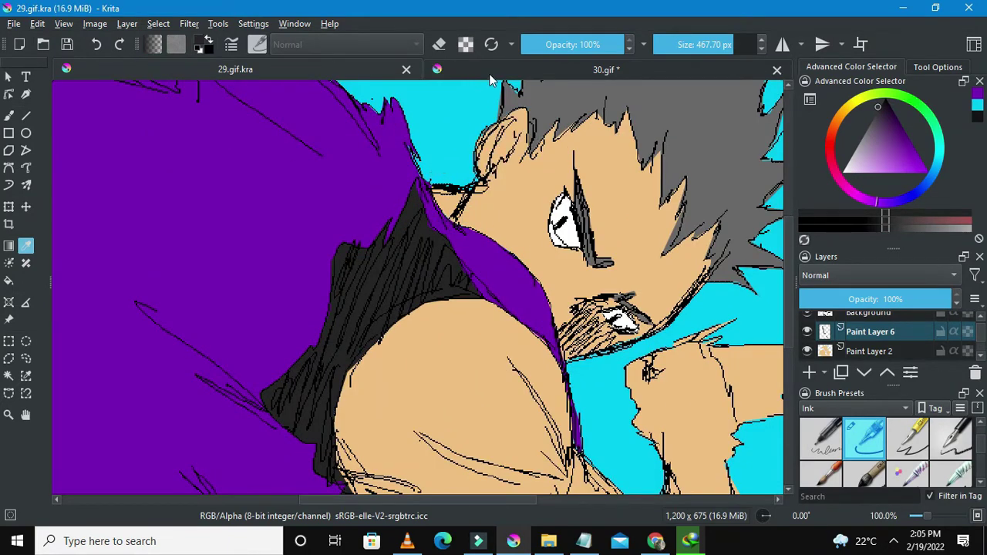
{"action": "left_click", "coordinate": [518, 70]}
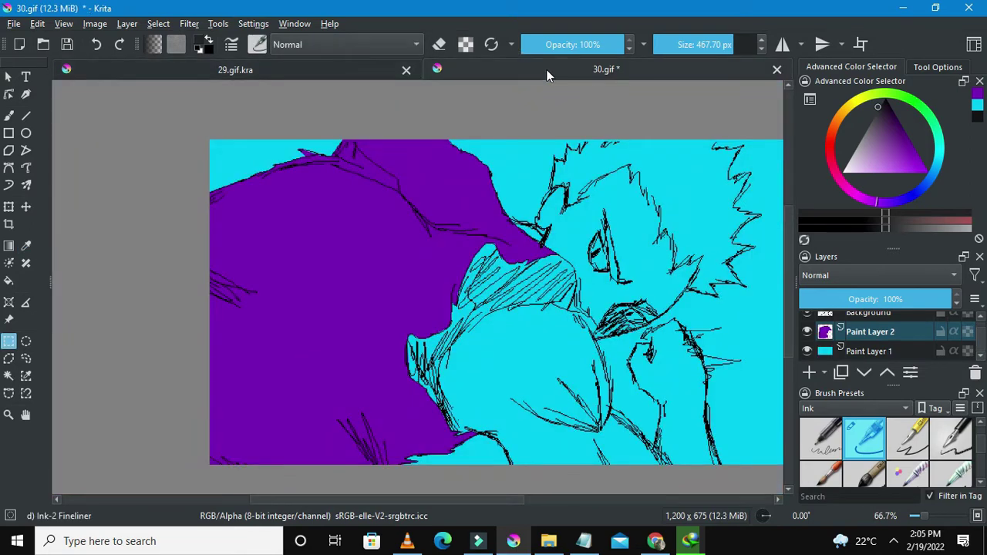
Add a new paint layer and place it between the purple shirt layer and the cyan background layer
{"action": "left_click", "coordinate": [6, 396]}
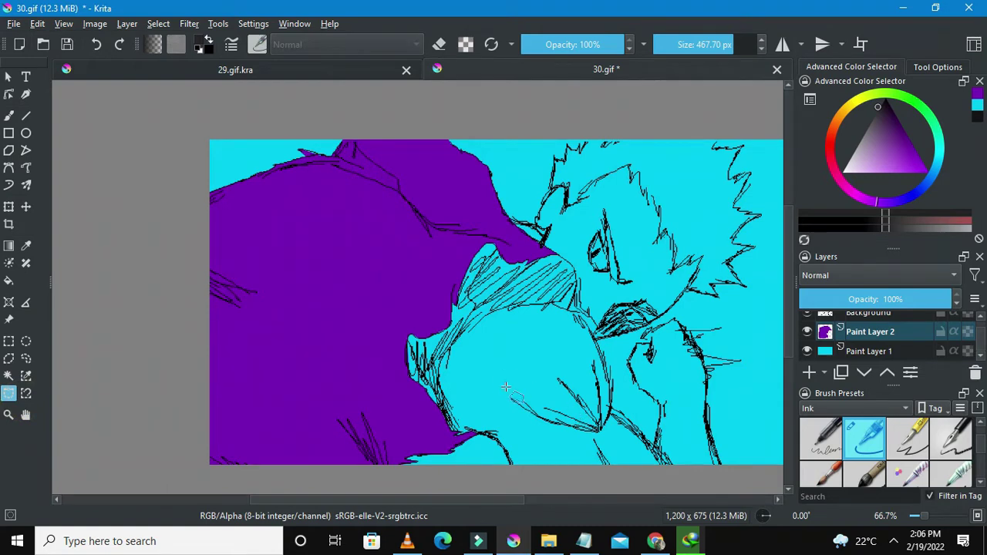
{"action": "scroll", "coordinate": [451, 435], "scroll_direction": "up", "scroll_amount": 1}
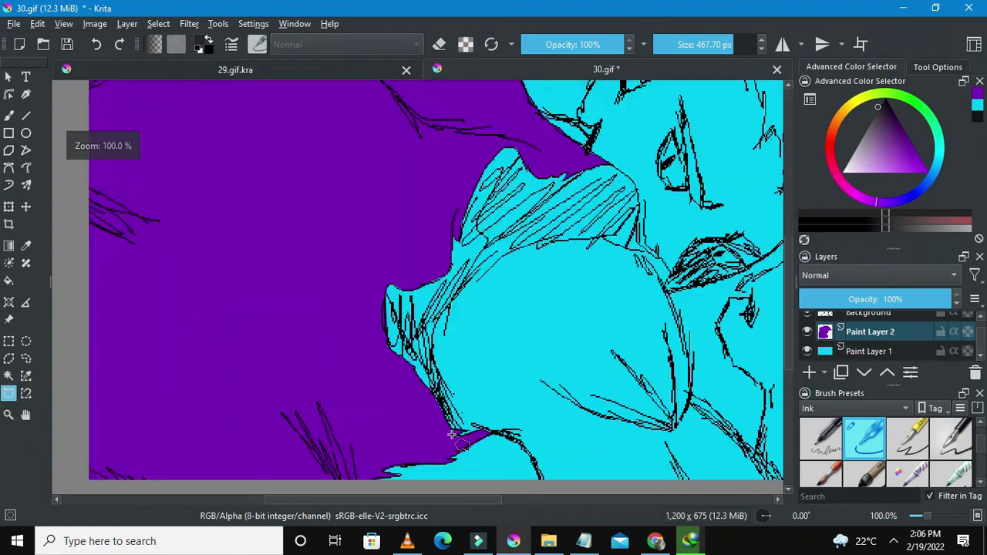
{"action": "left_click", "coordinate": [809, 373]}
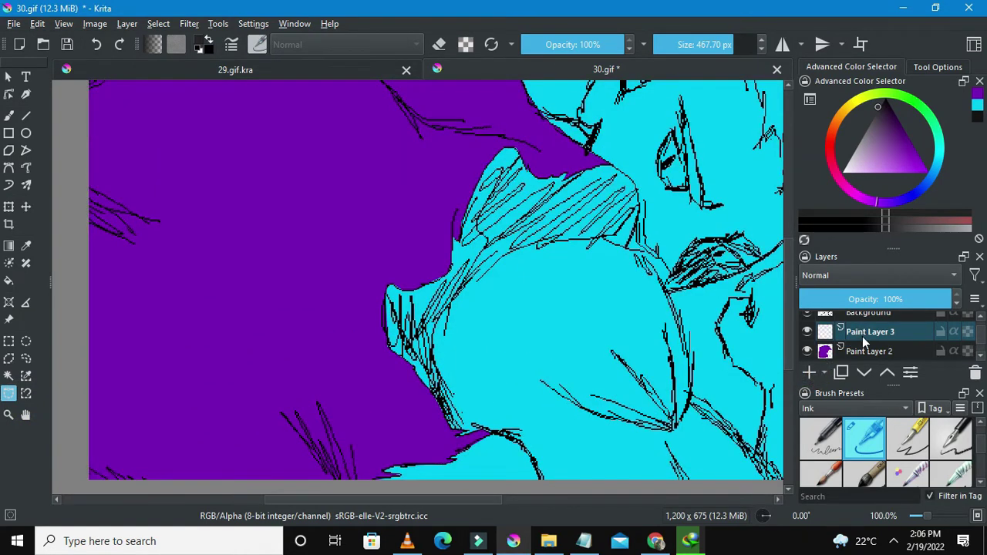
{"action": "mouse_move", "coordinate": [861, 336]}
{"action": "left_mouse_down"}
{"action": "mouse_move", "coordinate": [864, 369]}
{"action": "mouse_move", "coordinate": [860, 345]}
{"action": "mouse_move", "coordinate": [869, 349]}
{"action": "left_mouse_up"}
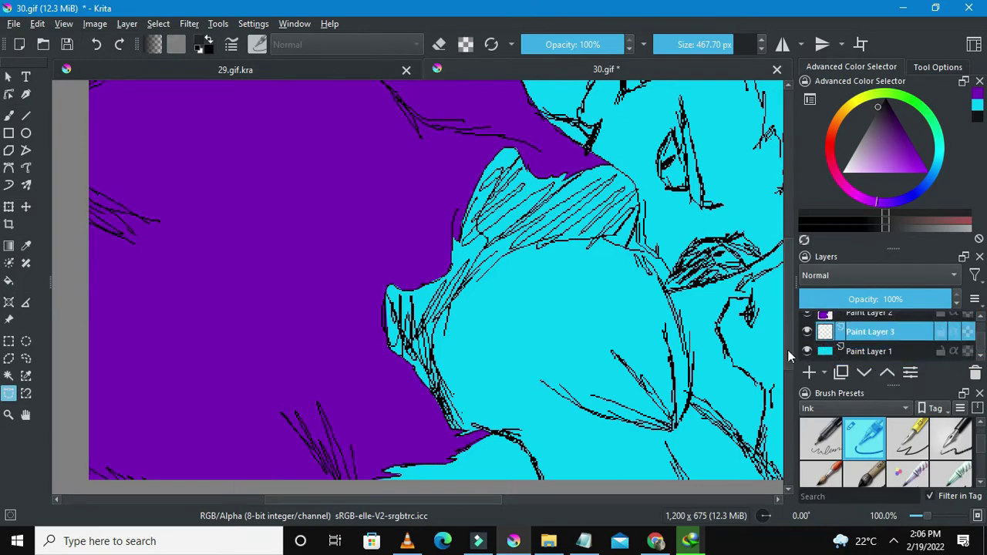
Start a polygonal selection at the lower tip of the hatched patch and trace its inner edge up along the shoulder curve
{"action": "scroll", "coordinate": [573, 358], "scroll_direction": "down", "scroll_amount": 1}
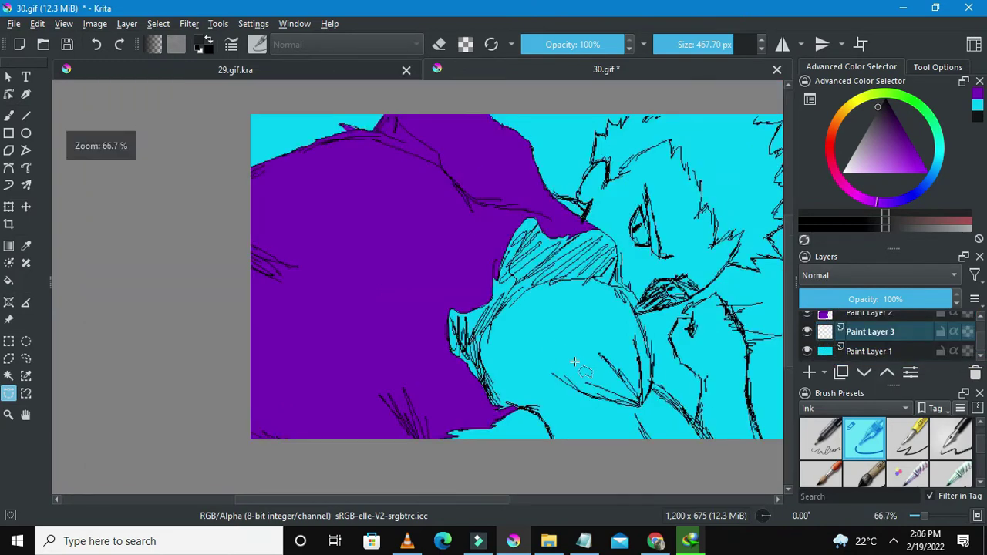
{"action": "scroll", "coordinate": [574, 362], "scroll_direction": "up", "scroll_amount": 1}
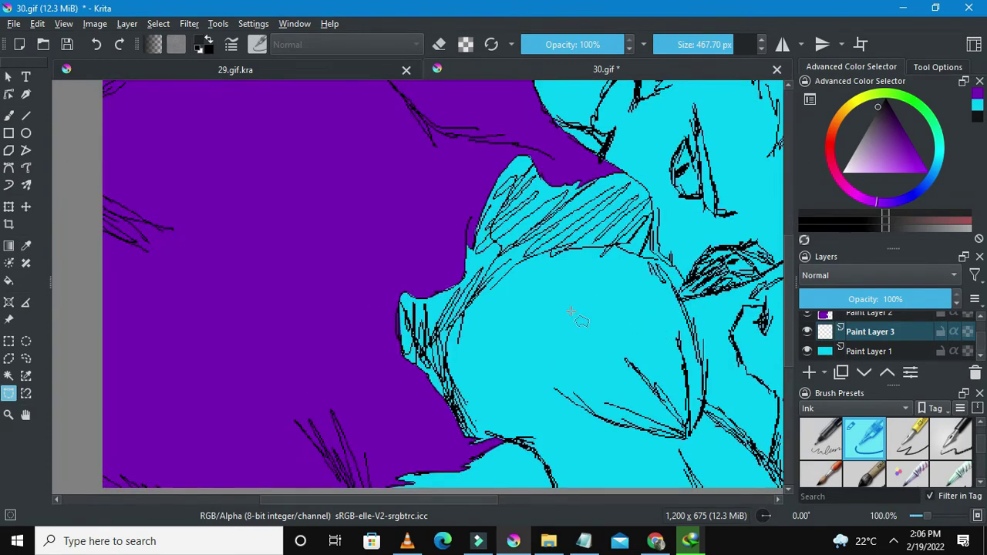
{"action": "scroll", "coordinate": [571, 311], "scroll_direction": "down", "scroll_amount": 1}
{"action": "scroll", "coordinate": [514, 431], "scroll_direction": "up", "scroll_amount": 2}
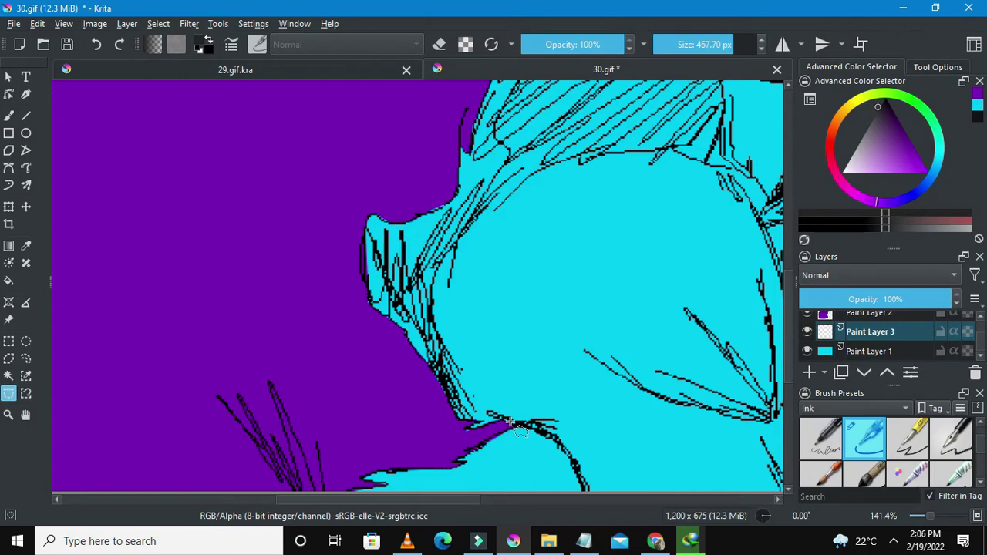
{"action": "left_click", "coordinate": [509, 421]}
{"action": "left_click_drag", "start_coordinate": [471, 409], "coordinate": [436, 330]}
{"action": "left_click", "coordinate": [434, 276]}
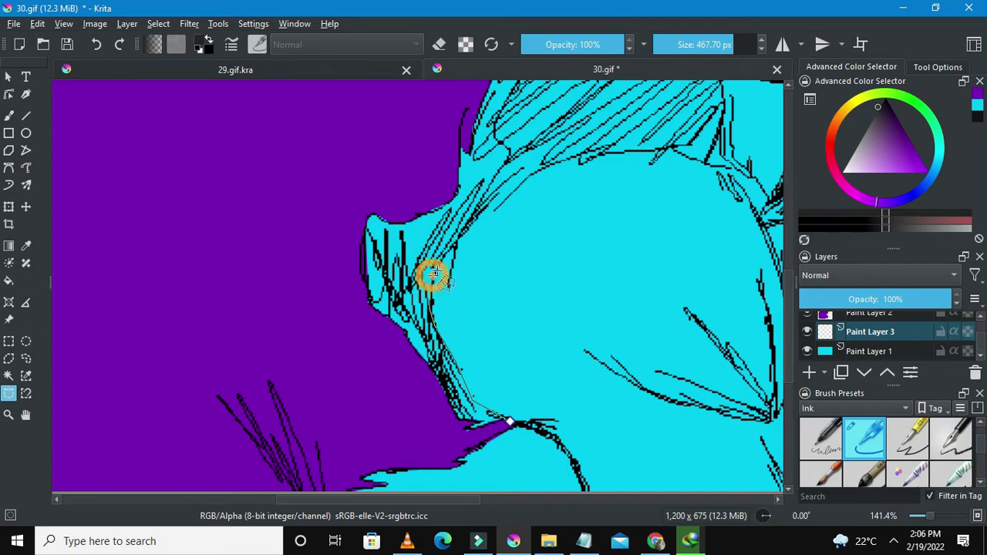
{"action": "left_click", "coordinate": [476, 216]}
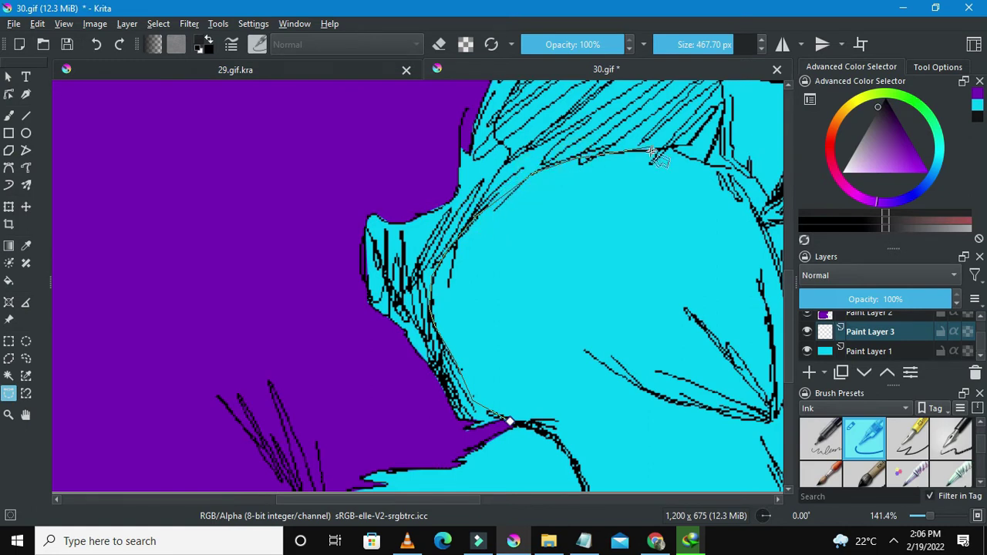
Extend the polygonal selection along the upper arc of the shoulder to the hatched patch's corner below the face
{"action": "scroll", "coordinate": [647, 153], "scroll_direction": "up", "scroll_amount": 2}
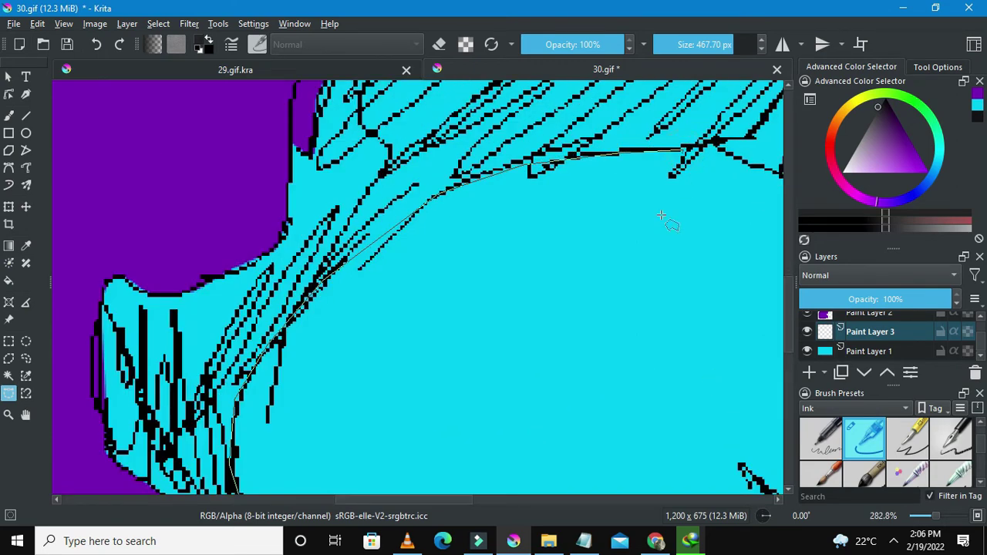
{"action": "scroll", "coordinate": [665, 221], "scroll_direction": "down", "scroll_amount": 2}
{"action": "scroll", "coordinate": [529, 440], "scroll_direction": "down", "scroll_amount": 2}
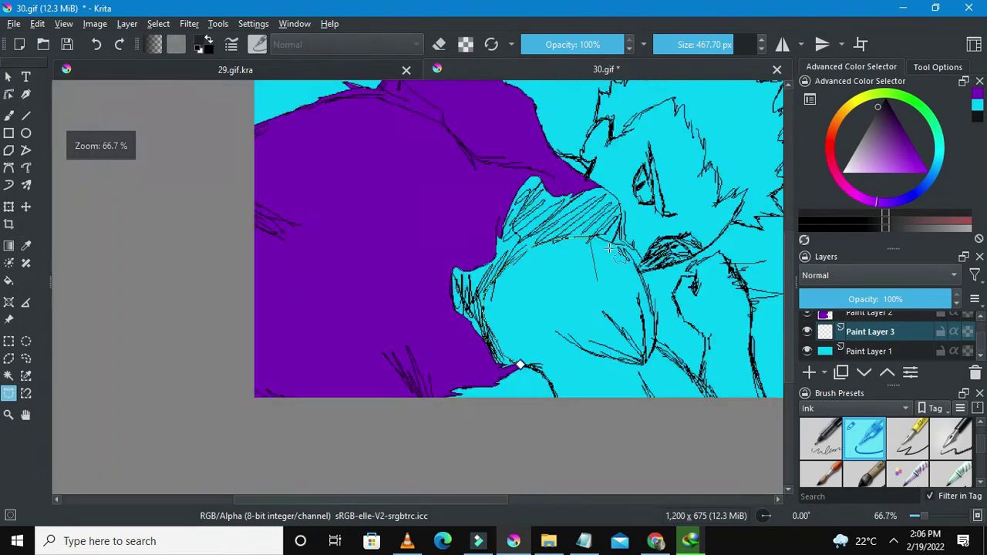
{"action": "scroll", "coordinate": [609, 248], "scroll_direction": "up", "scroll_amount": 2}
{"action": "scroll", "coordinate": [609, 248], "scroll_direction": "up", "scroll_amount": 2}
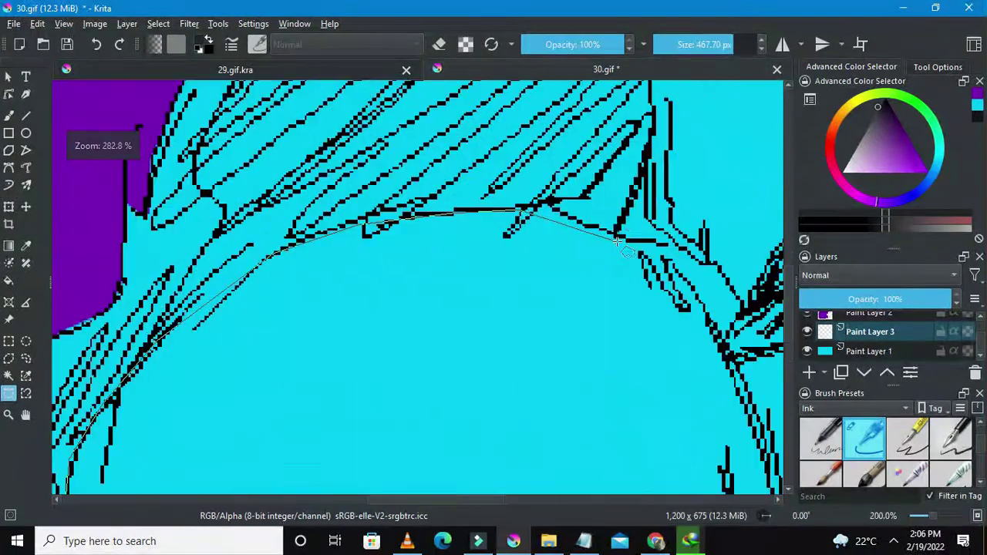
{"action": "left_click", "coordinate": [550, 203]}
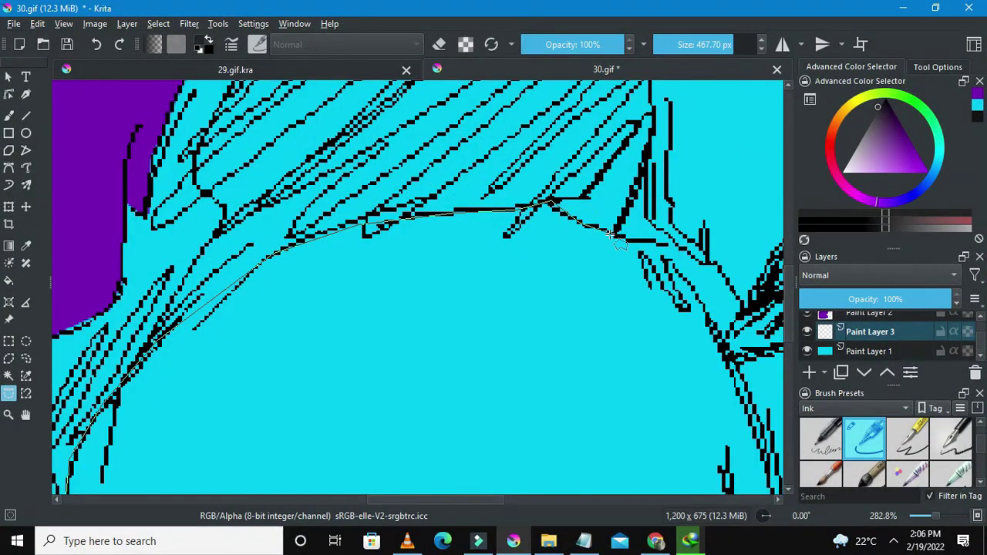
{"action": "scroll", "coordinate": [616, 233], "scroll_direction": "down", "scroll_amount": 1}
{"action": "scroll", "coordinate": [623, 238], "scroll_direction": "up", "scroll_amount": 3}
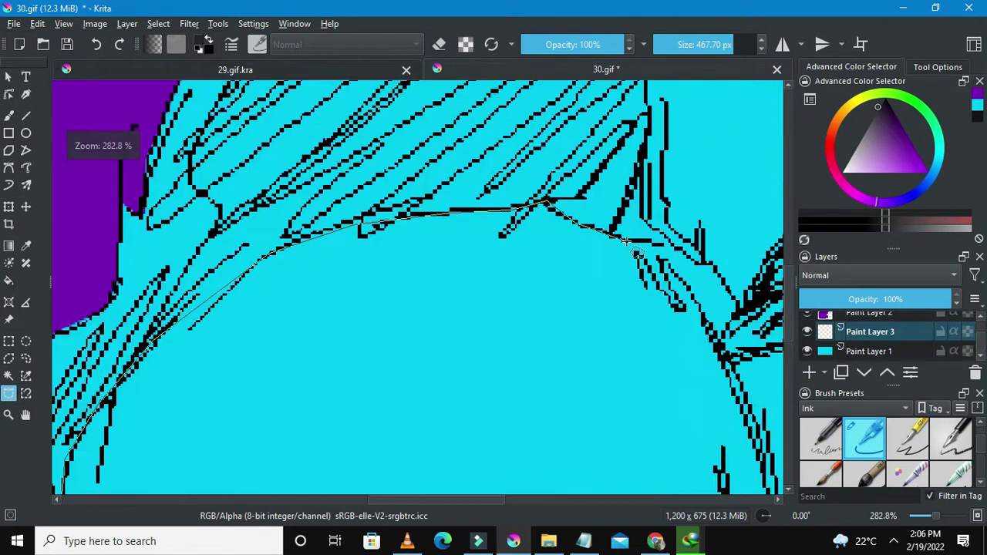
{"action": "scroll", "coordinate": [678, 242], "scroll_direction": "down", "scroll_amount": 1}
{"action": "scroll", "coordinate": [679, 240], "scroll_direction": "down", "scroll_amount": 1}
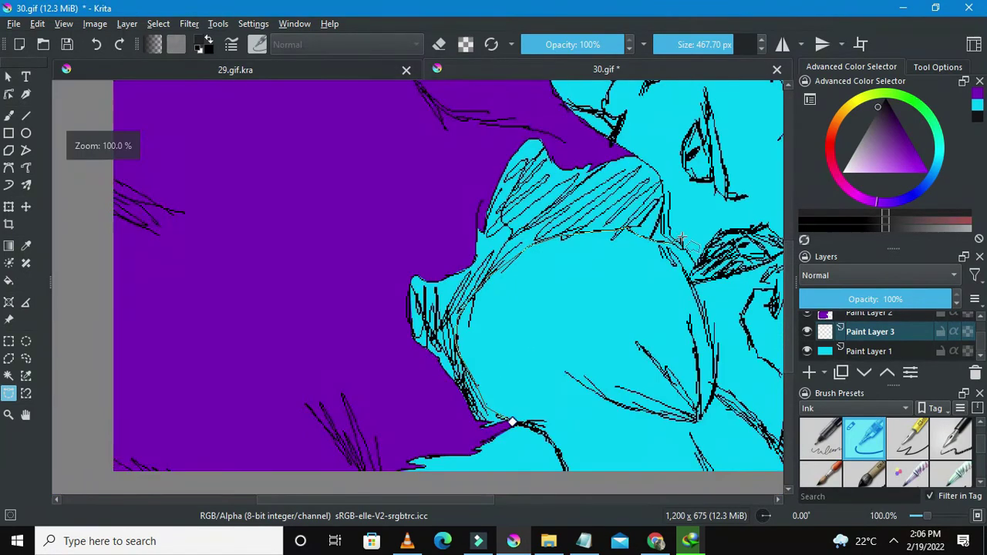
{"action": "scroll", "coordinate": [680, 251], "scroll_direction": "up", "scroll_amount": 1}
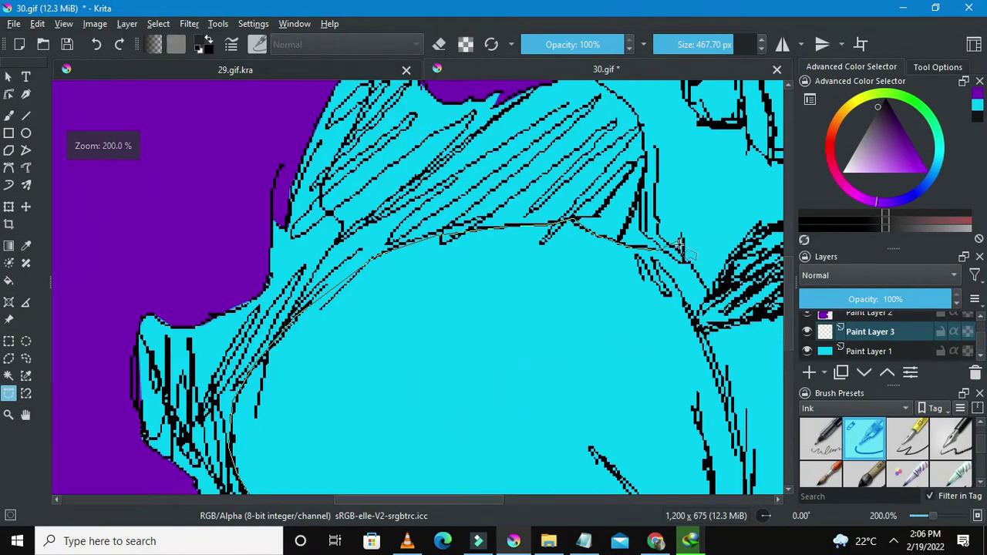
Trace the hatched patch's face-side edge with the polygonal selection, up to the point where it meets the purple shirt
{"action": "left_click", "coordinate": [639, 229]}
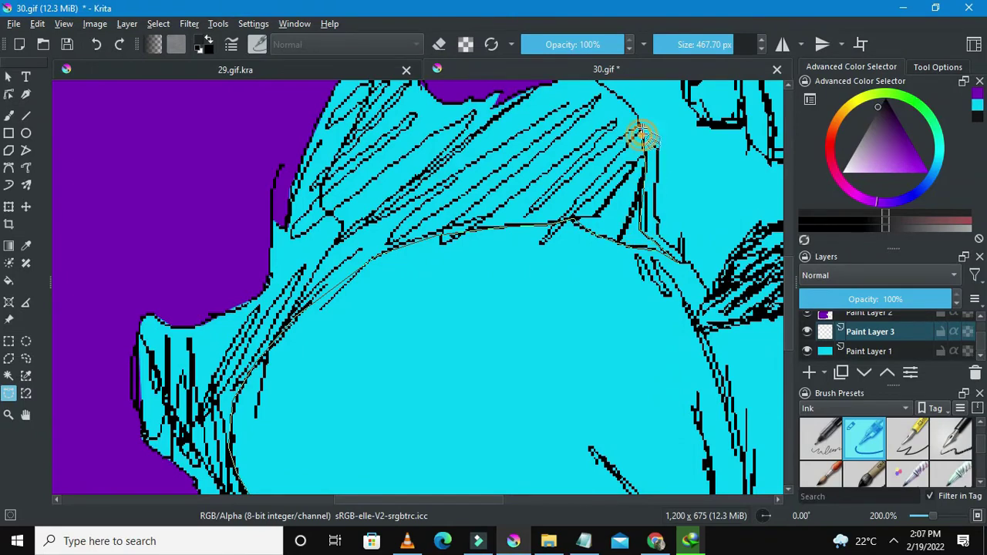
{"action": "scroll", "coordinate": [639, 113], "scroll_direction": "down", "scroll_amount": 2}
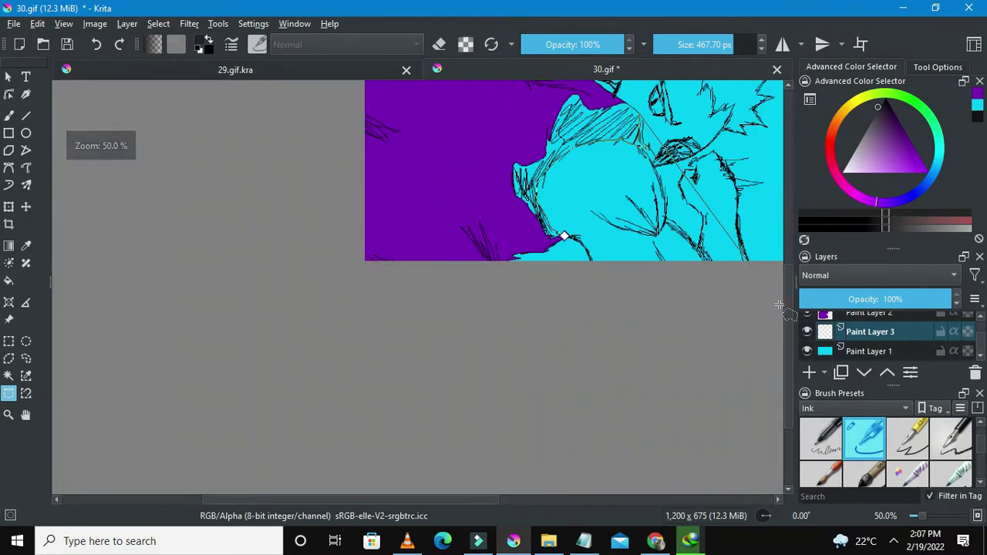
{"action": "scroll", "coordinate": [683, 227], "scroll_direction": "up", "scroll_amount": 6}
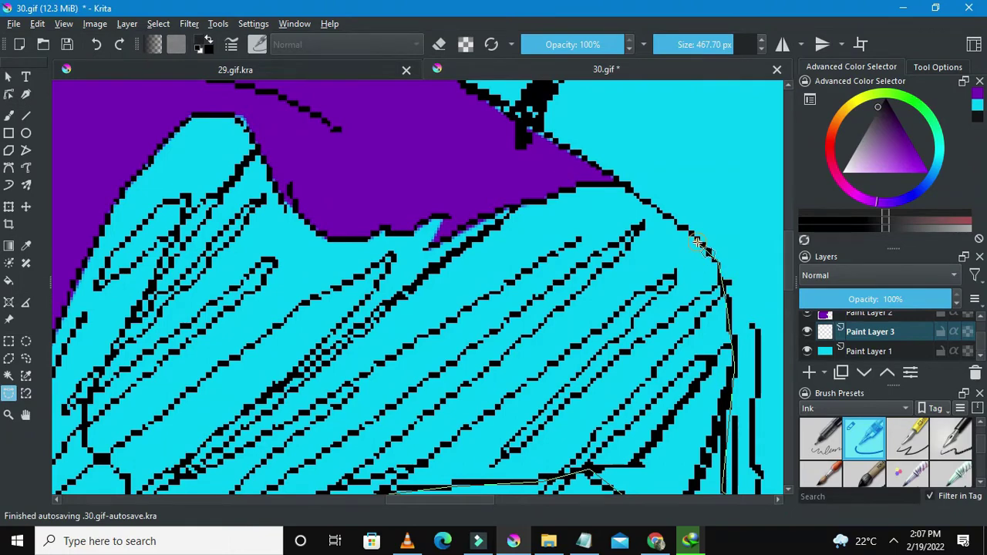
{"action": "left_click", "coordinate": [657, 209]}
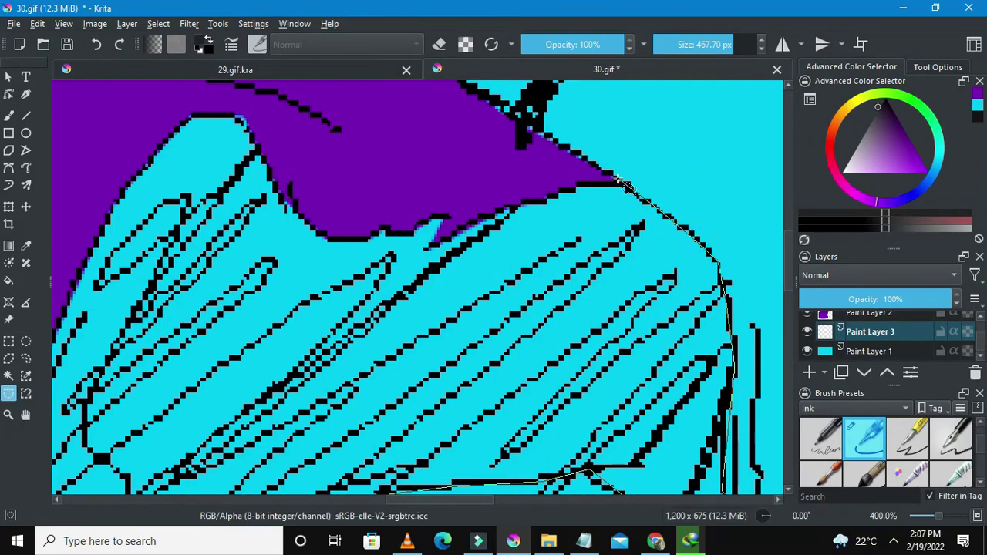
{"action": "left_click", "coordinate": [555, 154]}
Route the selection outline loosely through the purple shirt around the hatched patch and close it at its starting point
{"action": "scroll", "coordinate": [551, 152], "scroll_direction": "down", "scroll_amount": 5}
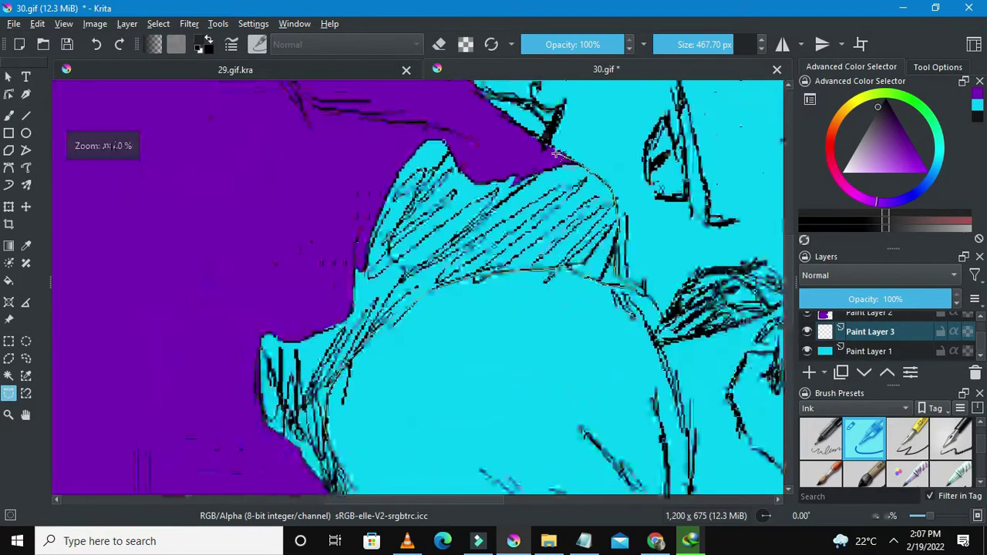
{"action": "left_click", "coordinate": [488, 137]}
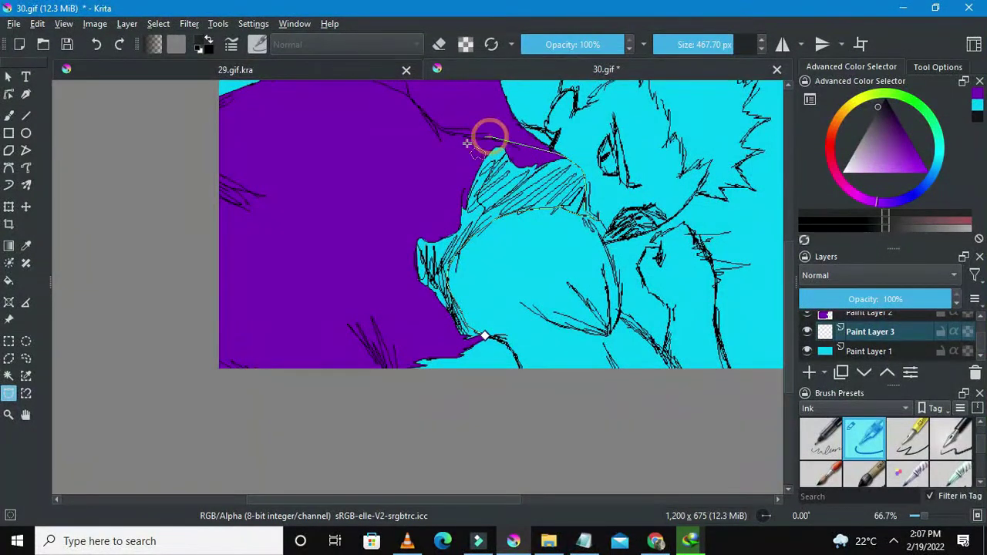
{"action": "left_click", "coordinate": [458, 147]}
{"action": "left_click", "coordinate": [439, 176]}
{"action": "left_click", "coordinate": [400, 207]}
{"action": "left_click", "coordinate": [394, 265]}
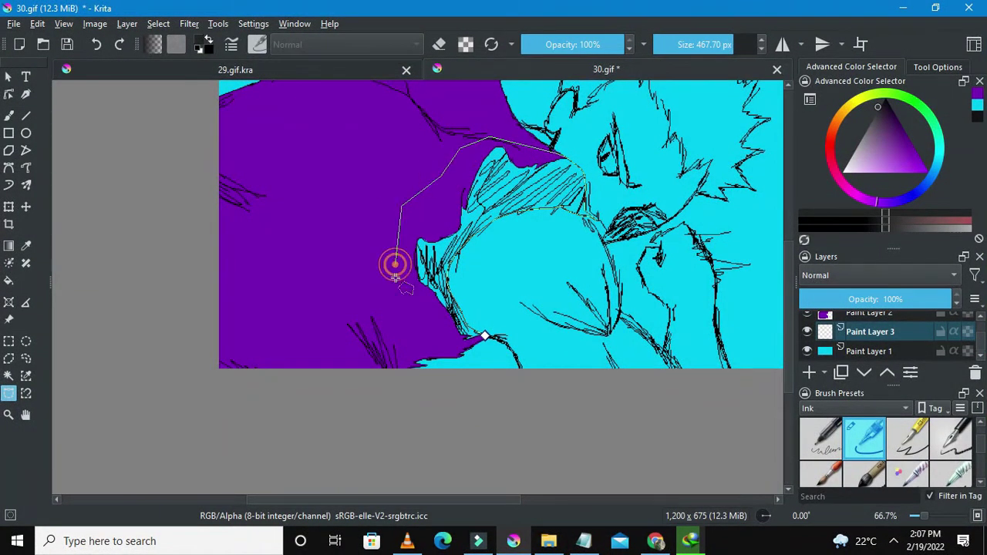
{"action": "left_click", "coordinate": [411, 301]}
{"action": "left_click", "coordinate": [447, 330]}
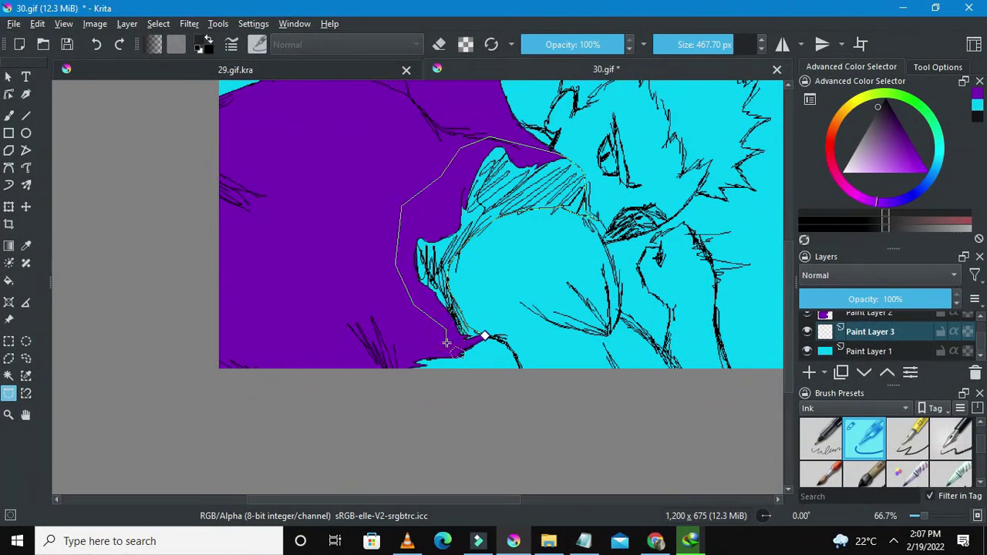
{"action": "scroll", "coordinate": [446, 343], "scroll_direction": "up", "scroll_amount": 3}
{"action": "left_click", "coordinate": [457, 345]}
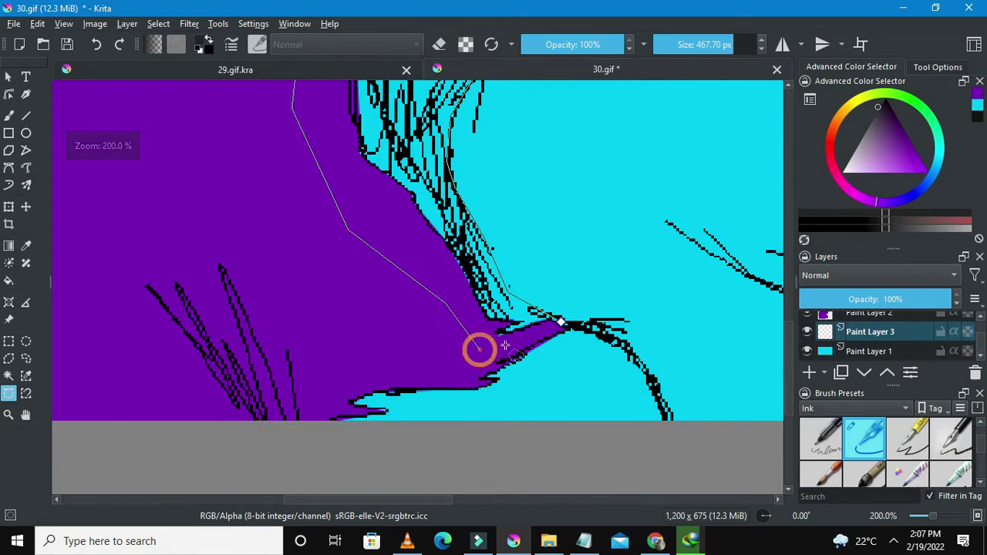
{"action": "left_click", "coordinate": [560, 326]}
{"action": "scroll", "coordinate": [560, 325], "scroll_direction": "down", "scroll_amount": 3}
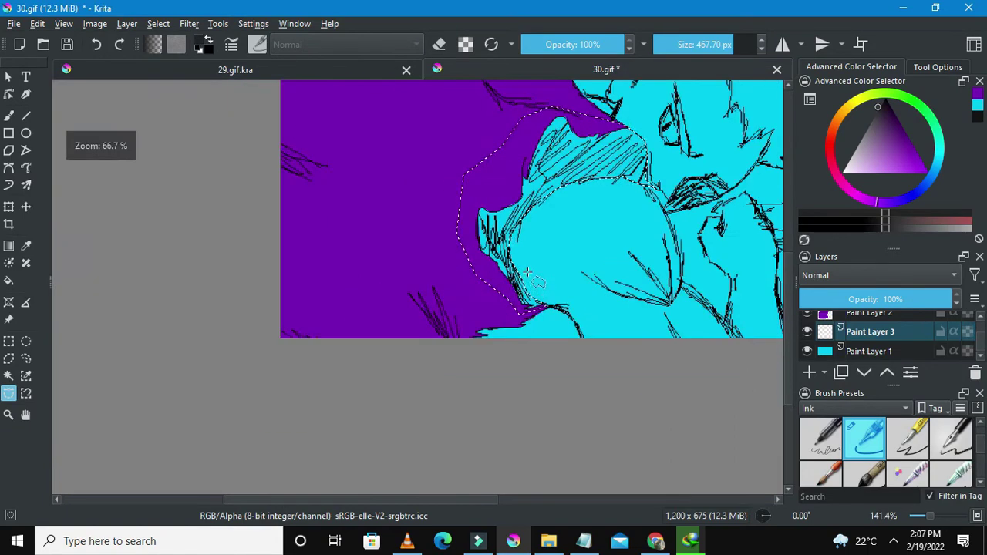
Paint the selected hatched area solid dark grey with the freehand brush at a size of 467.70 px
{"action": "left_click", "coordinate": [11, 115]}
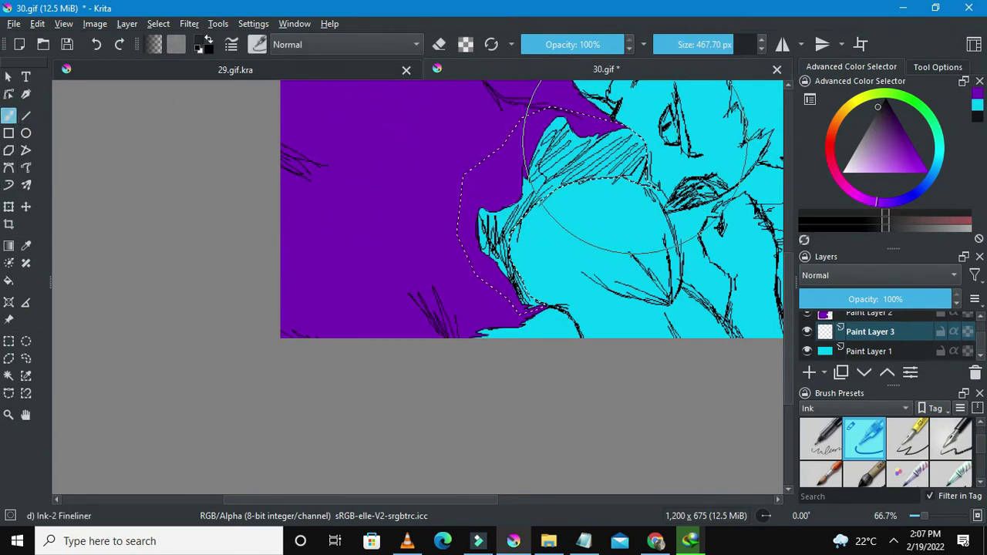
{"action": "left_click", "coordinate": [634, 152]}
{"action": "scroll", "coordinate": [524, 193], "scroll_direction": "down", "scroll_amount": 3}
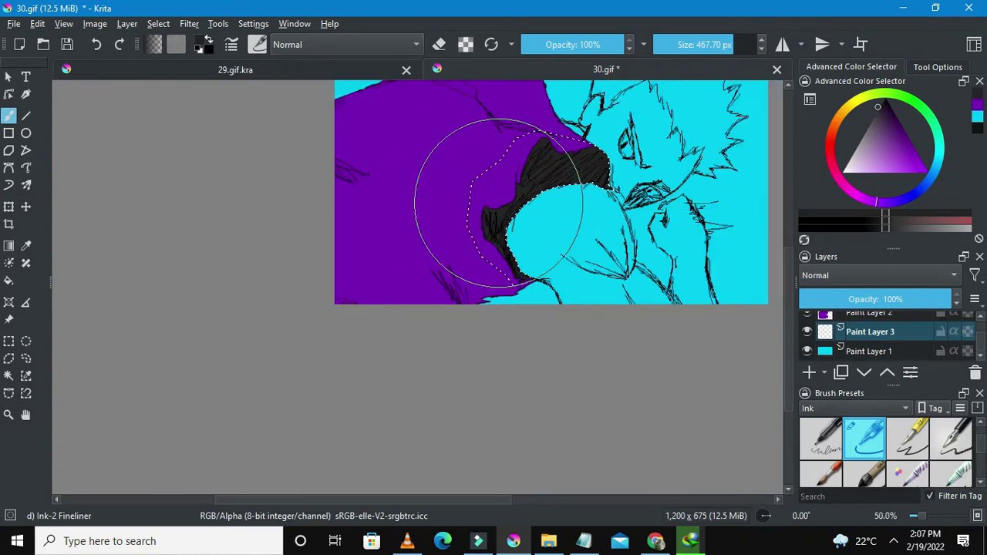
{"action": "scroll", "coordinate": [532, 193], "scroll_direction": "up", "scroll_amount": 2}
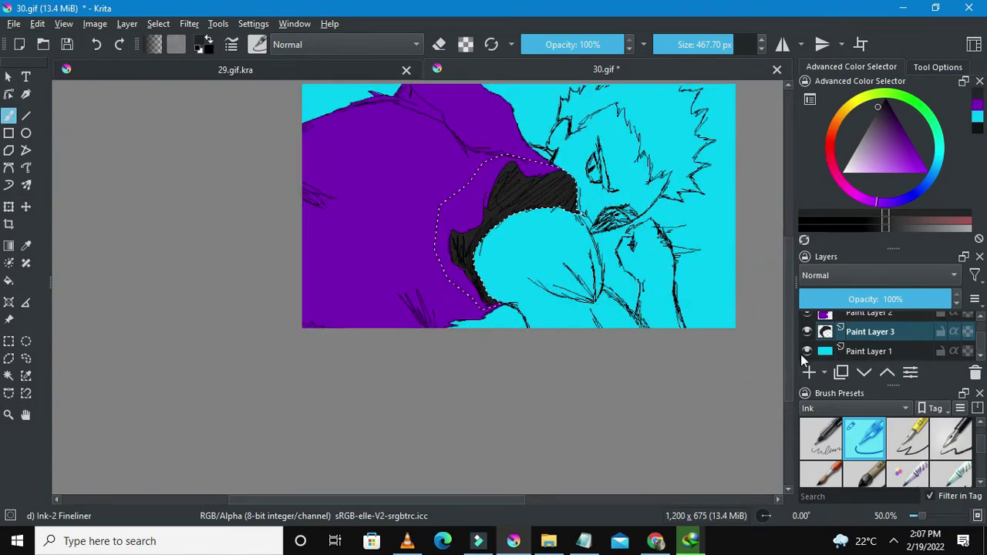
Add another new paint layer and place it beneath the dark grey patch layer
{"action": "left_click", "coordinate": [810, 374]}
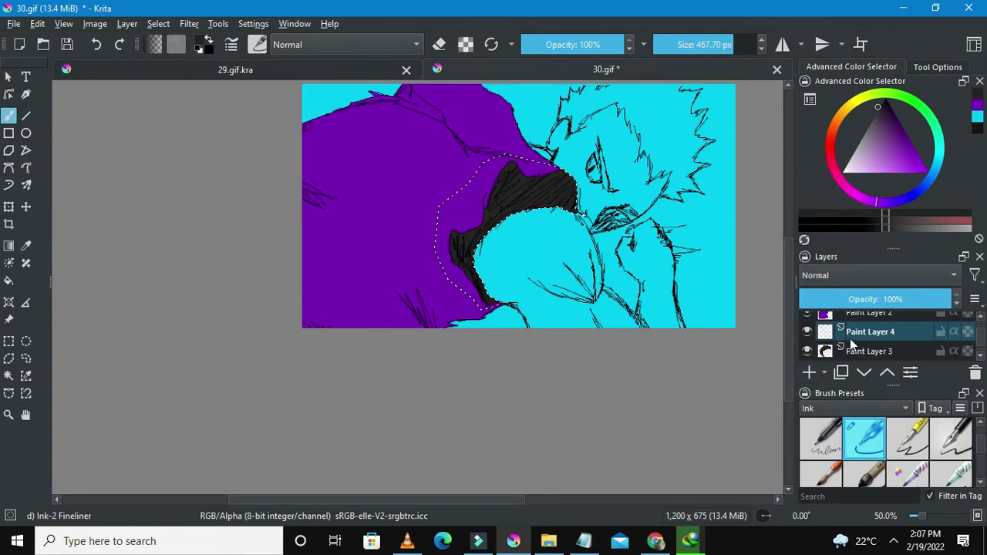
{"action": "left_click_drag", "start_coordinate": [852, 334], "coordinate": [862, 347]}
{"action": "scroll", "coordinate": [860, 321], "scroll_direction": "down", "scroll_amount": 2}
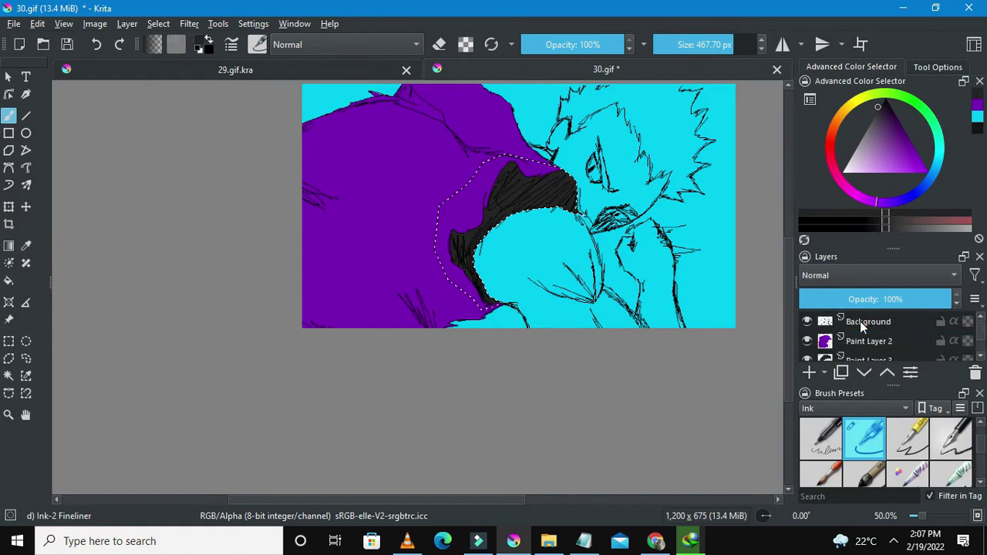
{"action": "scroll", "coordinate": [859, 330], "scroll_direction": "up", "scroll_amount": 2}
{"action": "scroll", "coordinate": [859, 329], "scroll_direction": "down", "scroll_amount": 2}
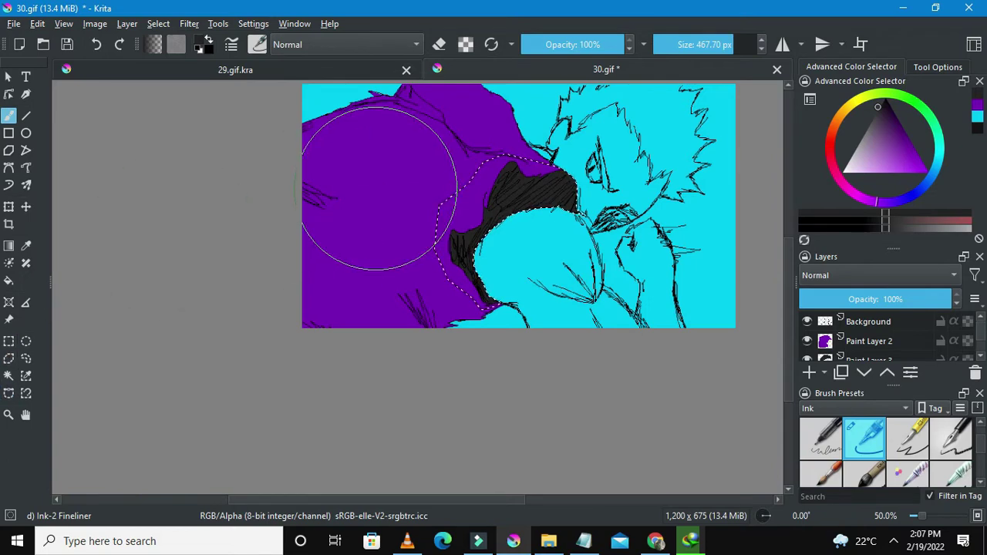
Switch to the rectangular selection tool and deselect the painted dark grey area
{"action": "right_click", "coordinate": [378, 189]}
{"action": "key", "text": "ctrl+r"}
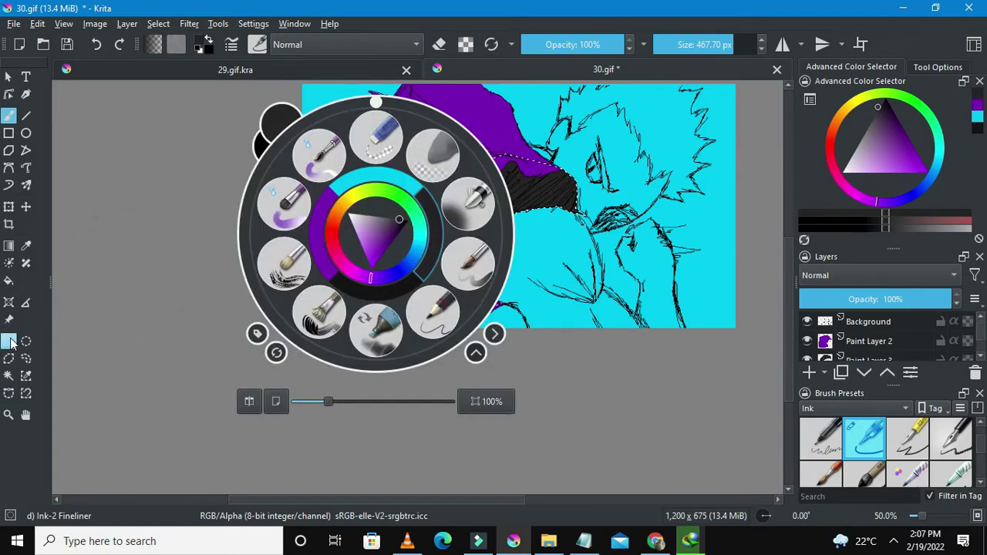
{"action": "left_click", "coordinate": [575, 210]}
{"action": "right_click", "coordinate": [560, 173]}
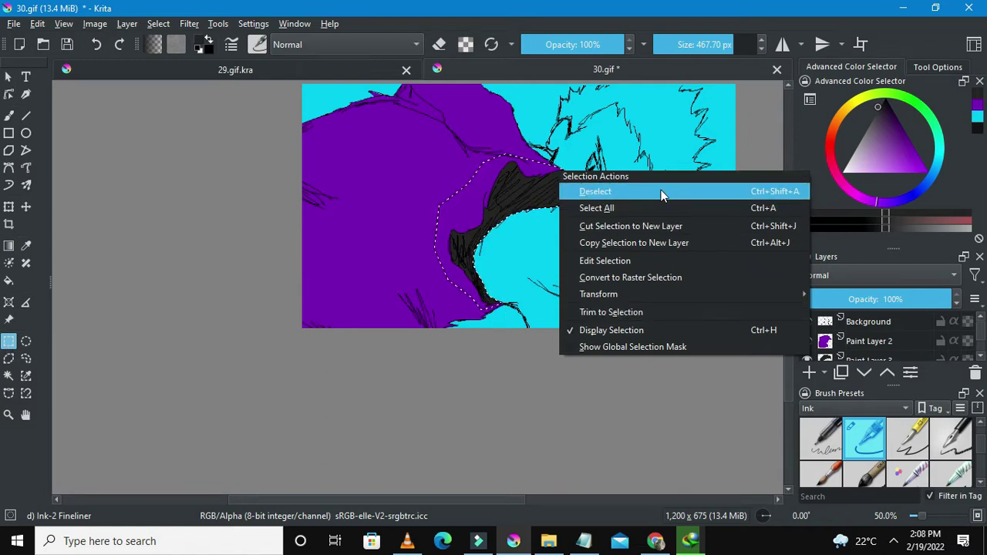
{"action": "left_click", "coordinate": [605, 193]}
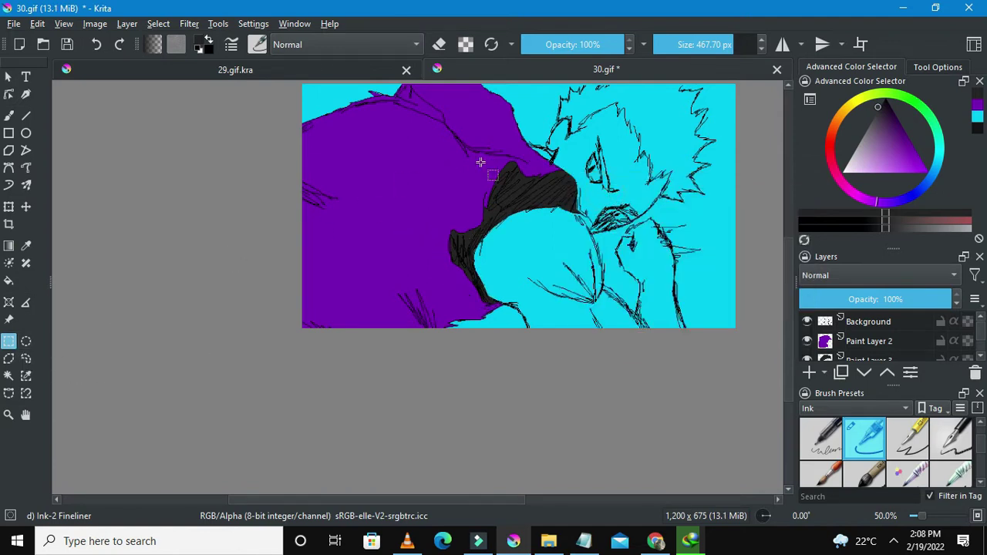
{"action": "right_click", "coordinate": [480, 162]}
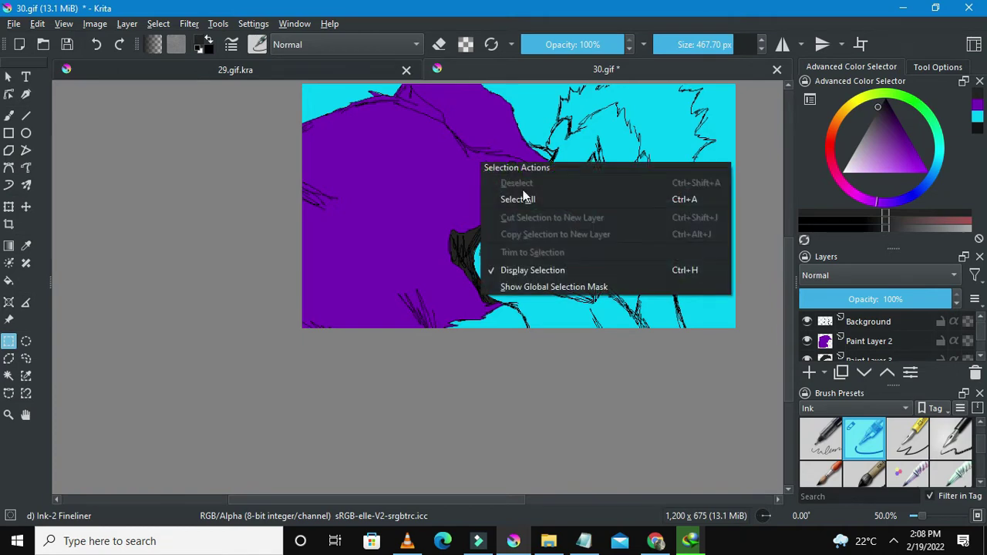
{"action": "left_click", "coordinate": [459, 178]}
{"action": "scroll", "coordinate": [515, 204], "scroll_direction": "down", "scroll_amount": 2}
{"action": "scroll", "coordinate": [524, 177], "scroll_direction": "up", "scroll_amount": 1}
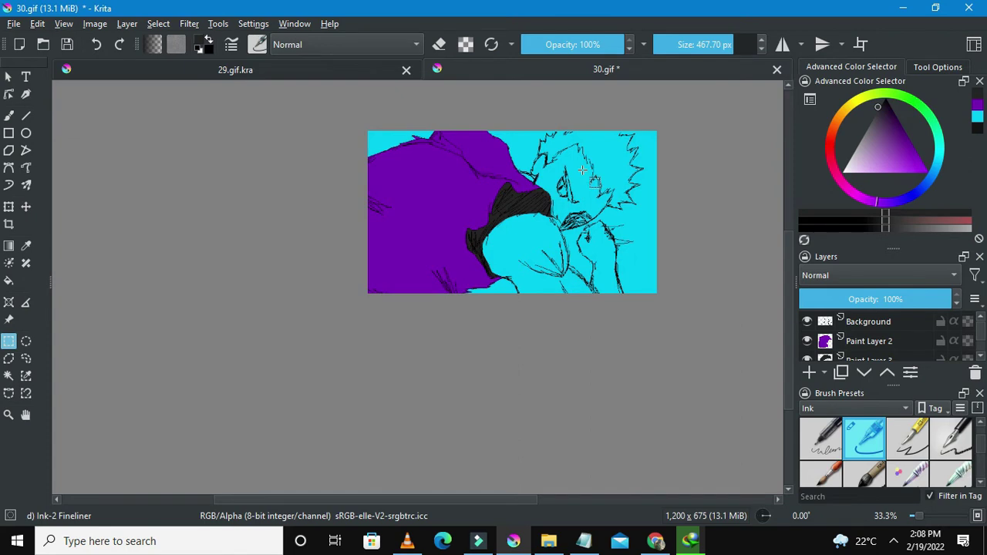
{"action": "scroll", "coordinate": [582, 169], "scroll_direction": "up", "scroll_amount": 1}
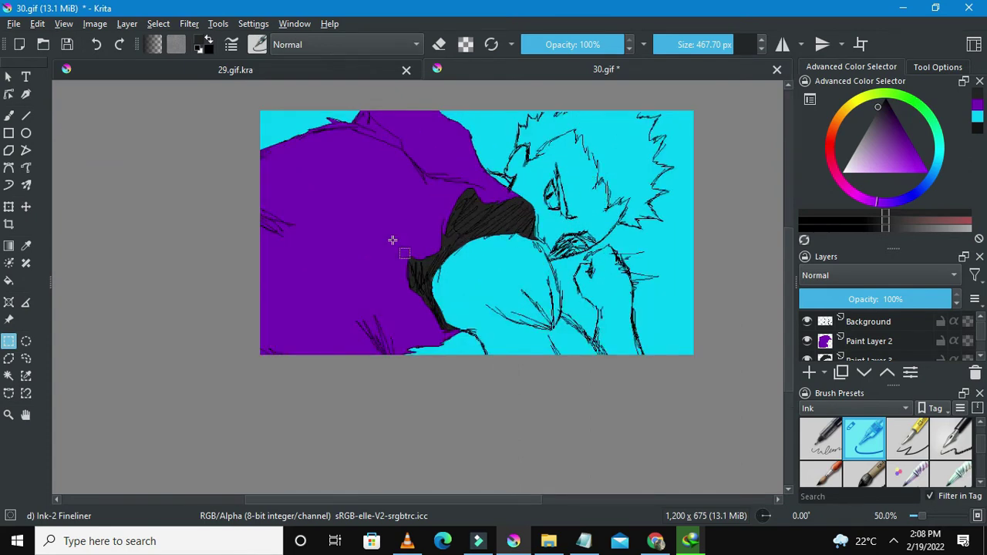
Sample the tan skin colour from the arm in 29.gif.kra and return to 30.gif
{"action": "left_click", "coordinate": [242, 69]}
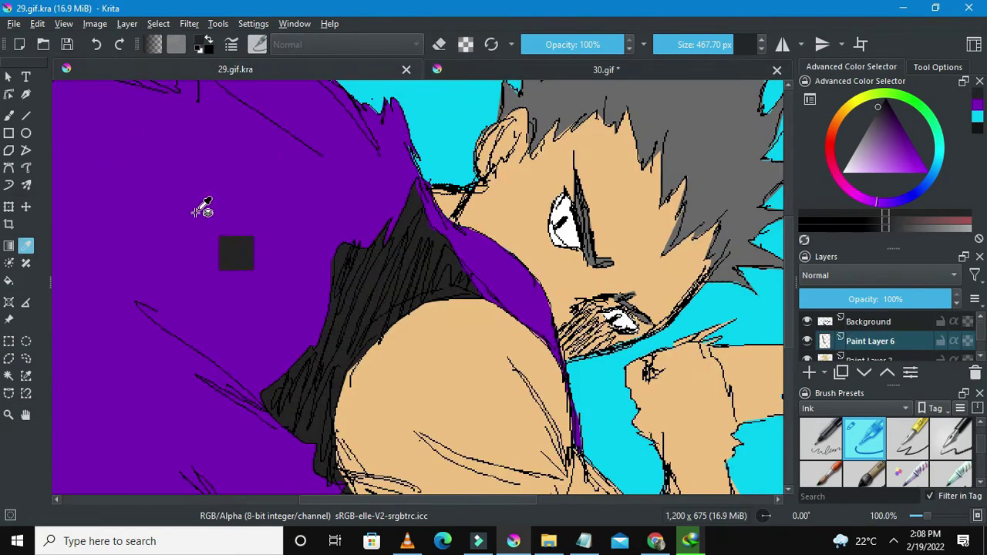
{"action": "scroll", "coordinate": [293, 308], "scroll_direction": "down", "scroll_amount": 2}
{"action": "left_click", "coordinate": [375, 343]}
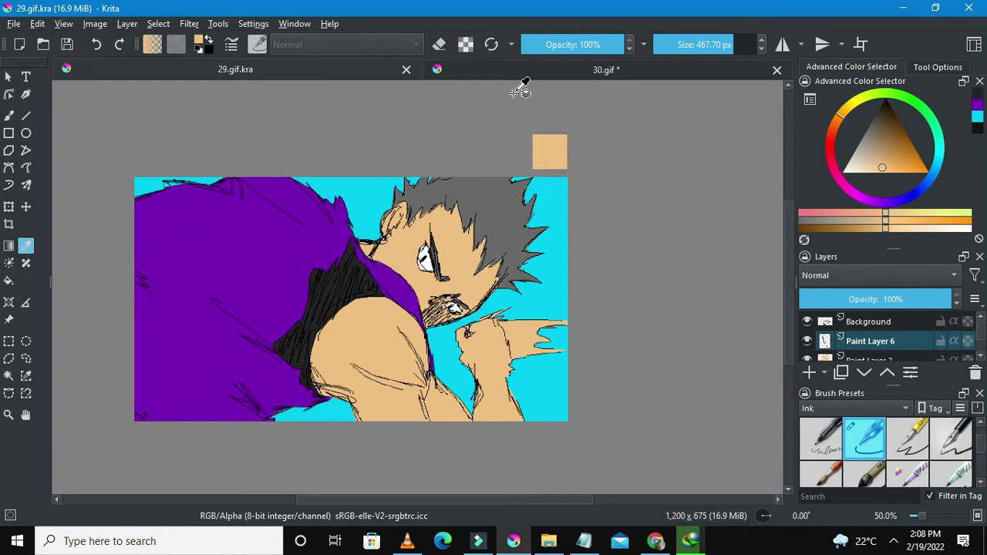
{"action": "left_click", "coordinate": [522, 68]}
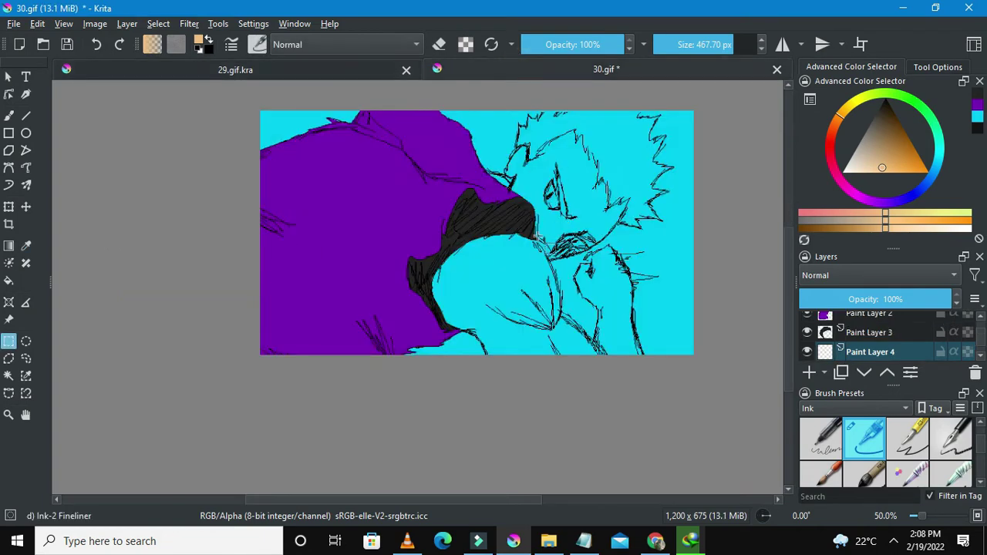
Start a Bezier curve selection in the dark grey patch and trace along the upper arm's outer edge and up the forearm's inner edge
{"action": "scroll", "coordinate": [541, 349], "scroll_direction": "up", "scroll_amount": 2}
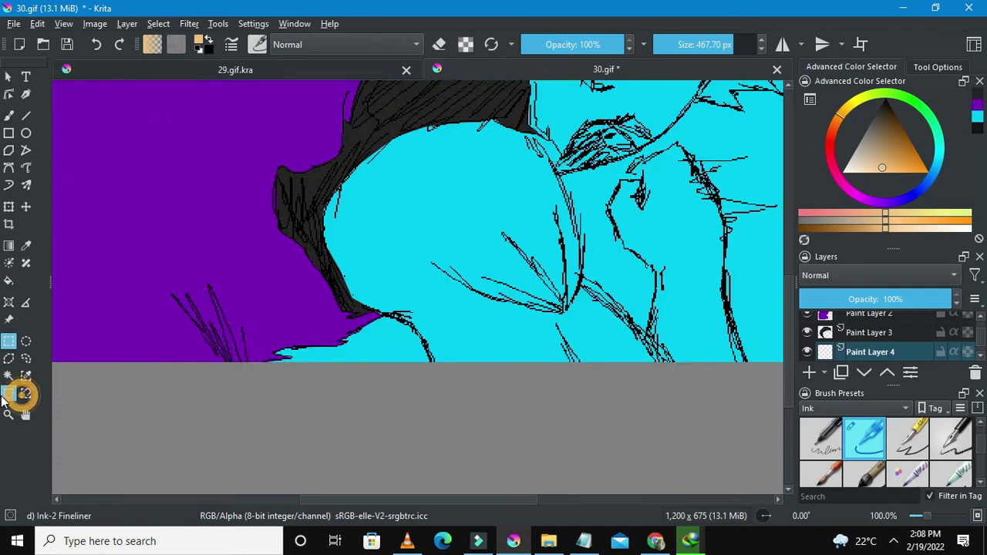
{"action": "left_click", "coordinate": [8, 393]}
{"action": "scroll", "coordinate": [277, 341], "scroll_direction": "up", "scroll_amount": 1}
{"action": "scroll", "coordinate": [404, 313], "scroll_direction": "down", "scroll_amount": 2}
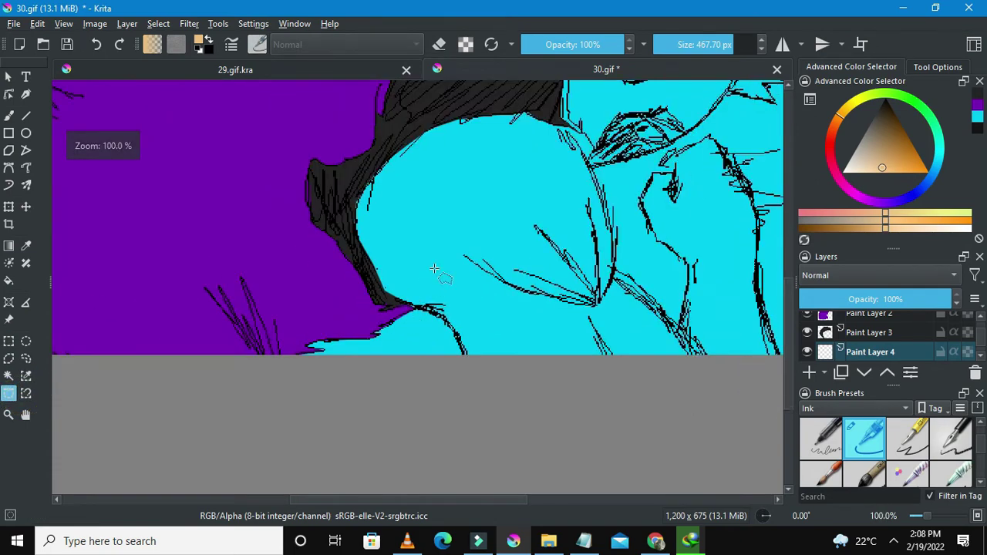
{"action": "scroll", "coordinate": [529, 175], "scroll_direction": "up", "scroll_amount": 1}
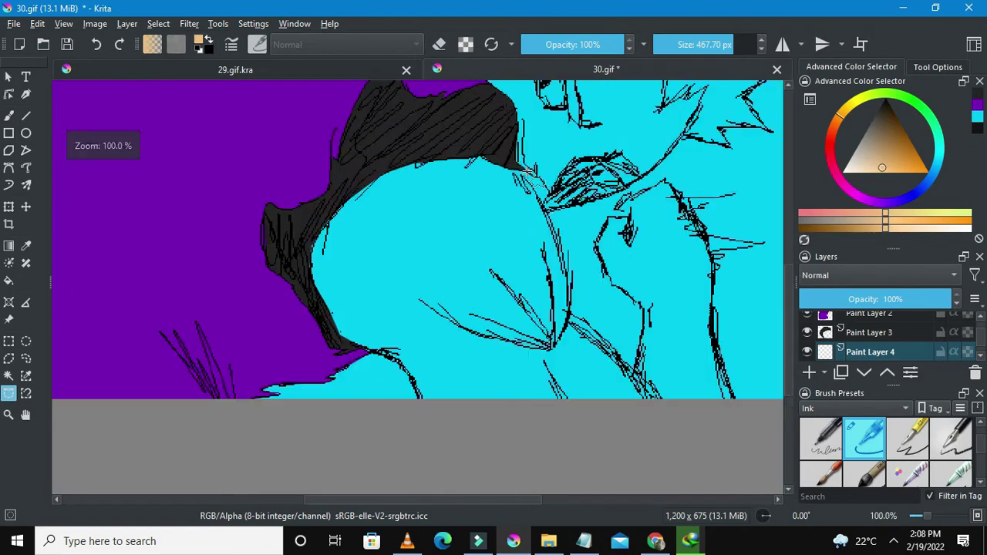
{"action": "left_click", "coordinate": [498, 147]}
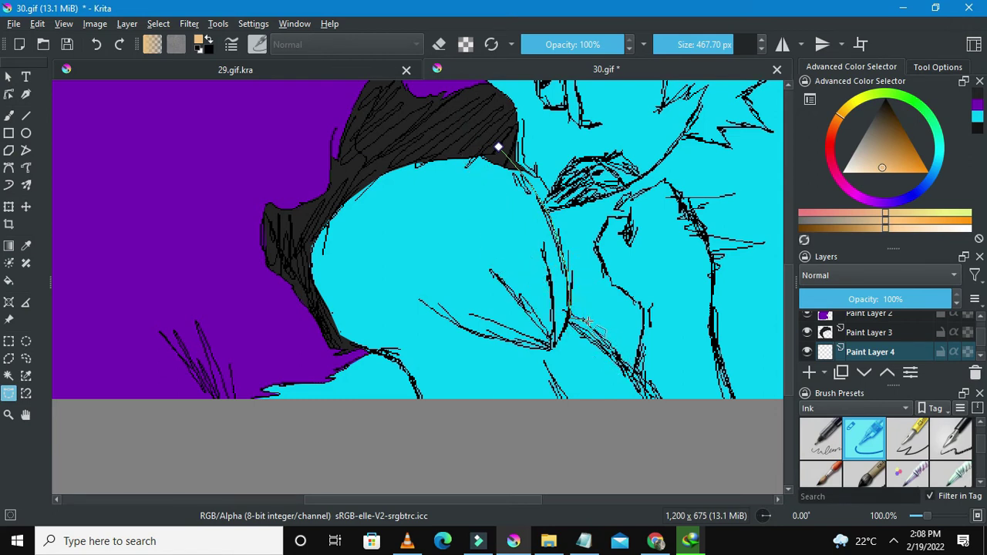
{"action": "scroll", "coordinate": [586, 320], "scroll_direction": "up", "scroll_amount": 2}
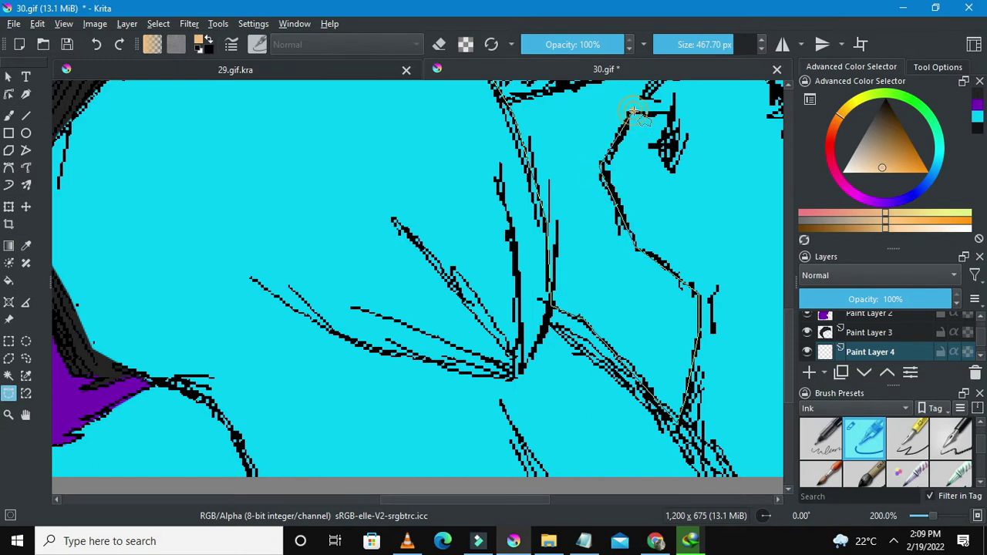
Continue the selection outline over the top of the fist and down along its knuckles
{"action": "scroll", "coordinate": [632, 114], "scroll_direction": "down", "scroll_amount": 4}
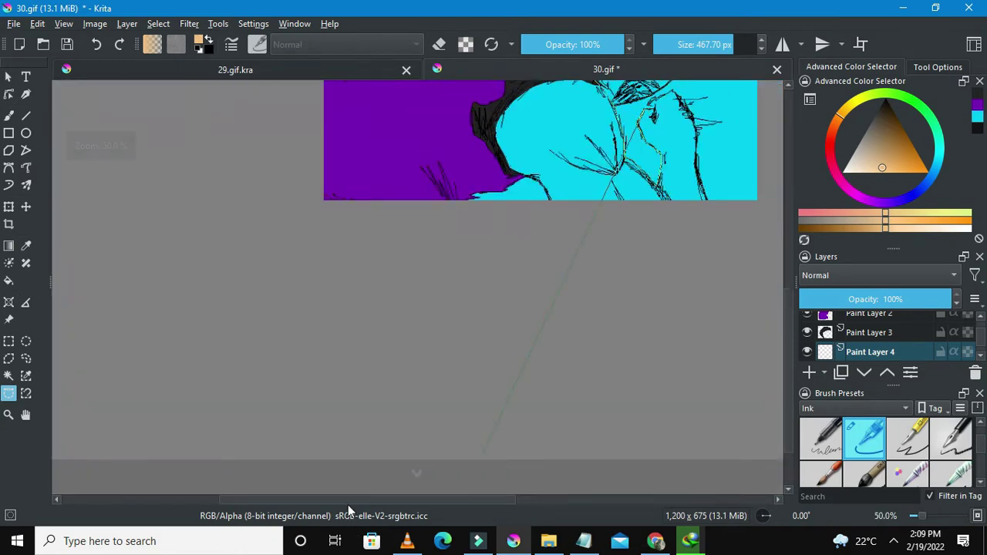
{"action": "left_click_drag", "start_coordinate": [349, 503], "coordinate": [370, 498]}
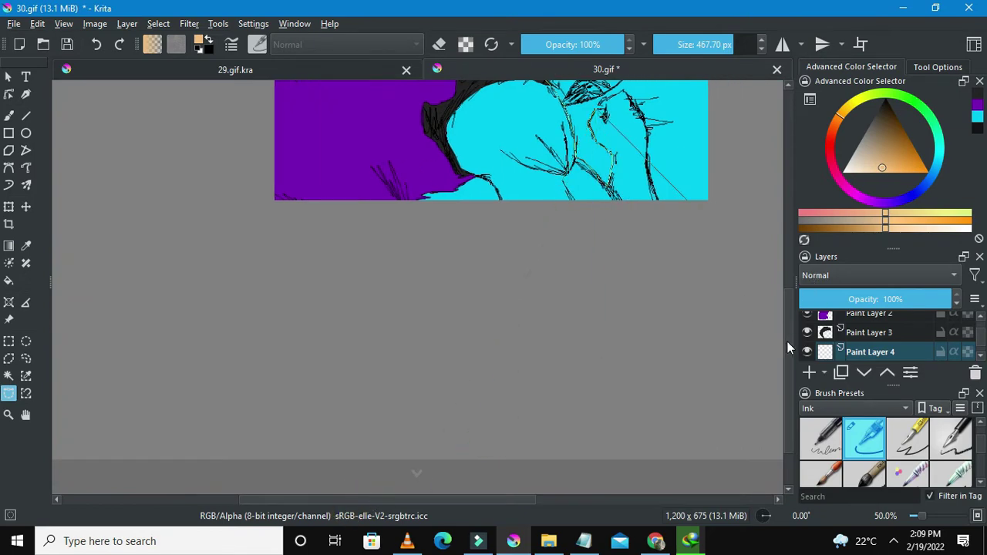
{"action": "scroll", "coordinate": [786, 340], "scroll_direction": "up", "scroll_amount": 2}
{"action": "scroll", "coordinate": [644, 192], "scroll_direction": "up", "scroll_amount": 2}
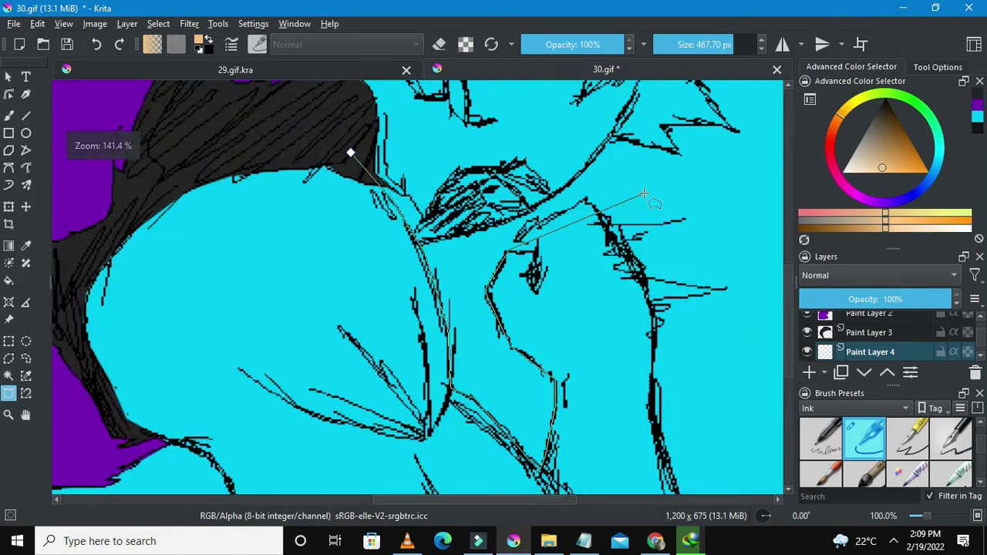
{"action": "scroll", "coordinate": [643, 193], "scroll_direction": "up", "scroll_amount": 3}
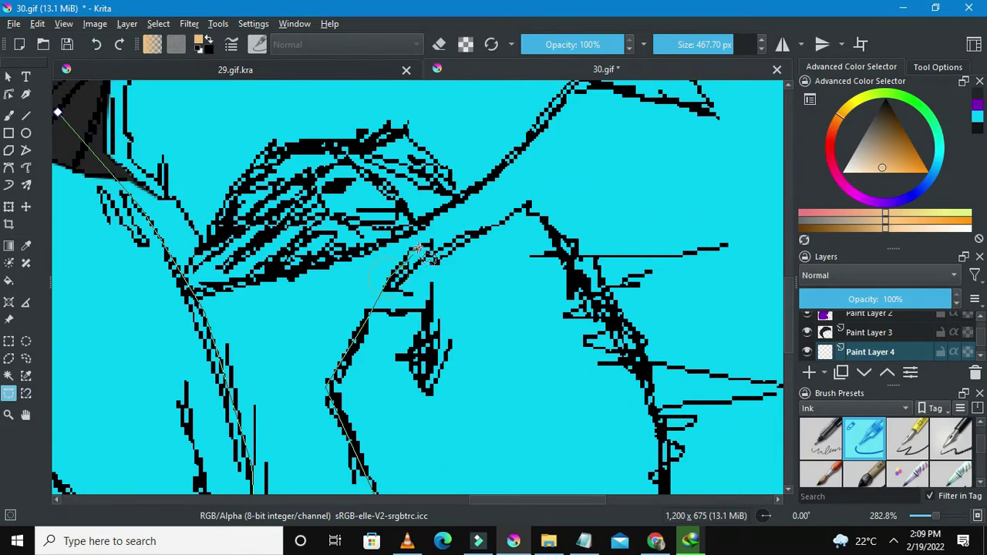
{"action": "left_click", "coordinate": [429, 248]}
{"action": "left_click", "coordinate": [434, 257]}
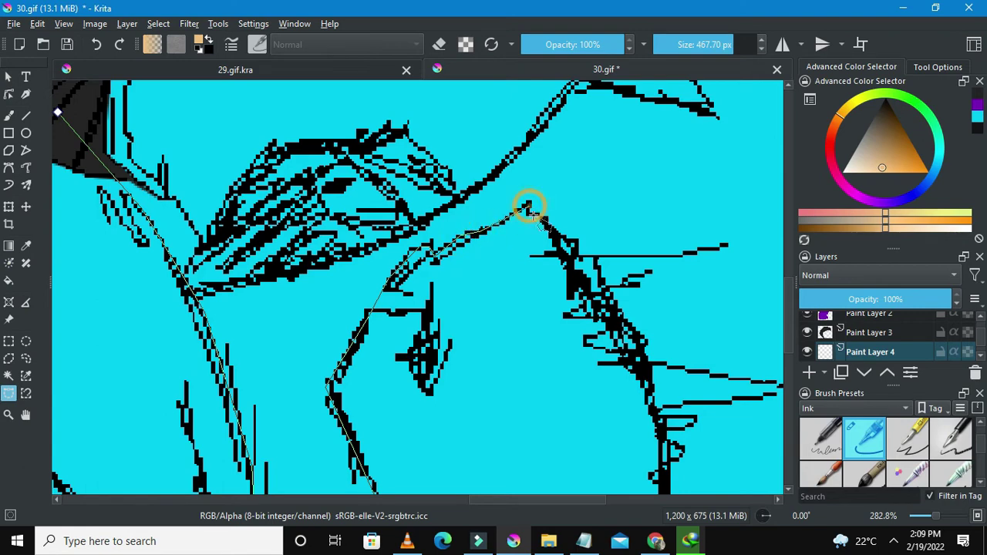
{"action": "left_click", "coordinate": [535, 220]}
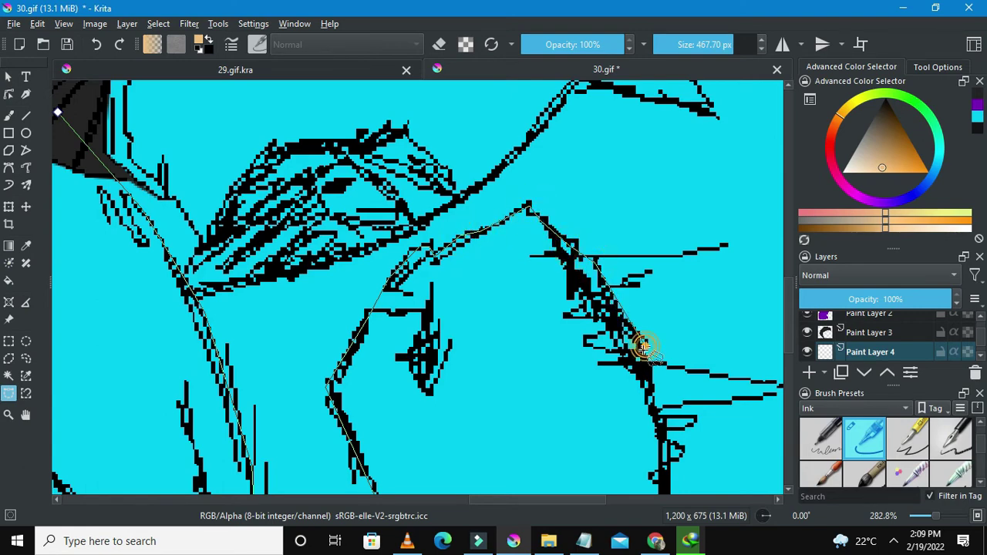
Extend the selection outline down the forearm's outer edge, beneath the canvas edge, and up the underside of the arm
{"action": "key", "text": "1"}
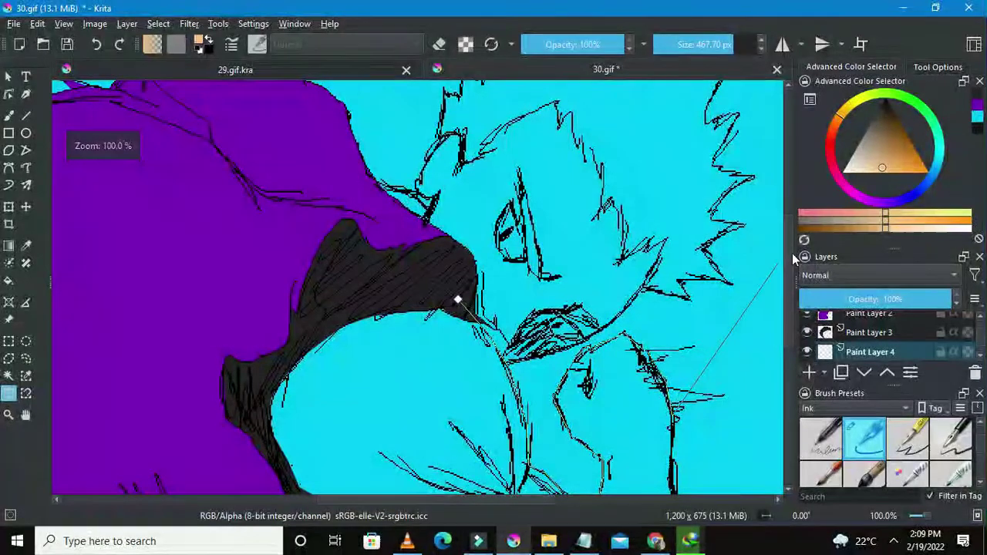
{"action": "scroll", "coordinate": [669, 245], "scroll_direction": "up", "scroll_amount": 1}
{"action": "scroll", "coordinate": [669, 245], "scroll_direction": "up", "scroll_amount": 1}
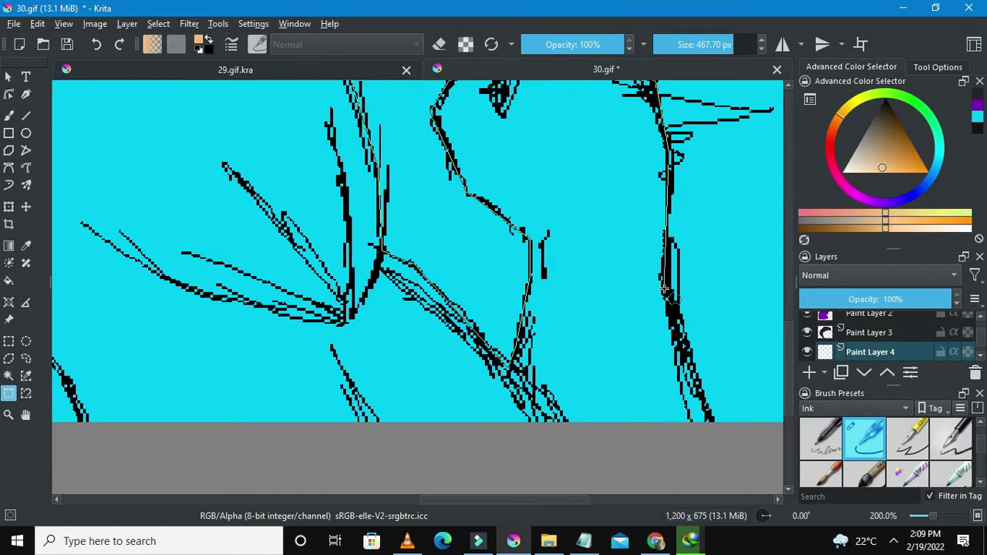
{"action": "key", "text": "1"}
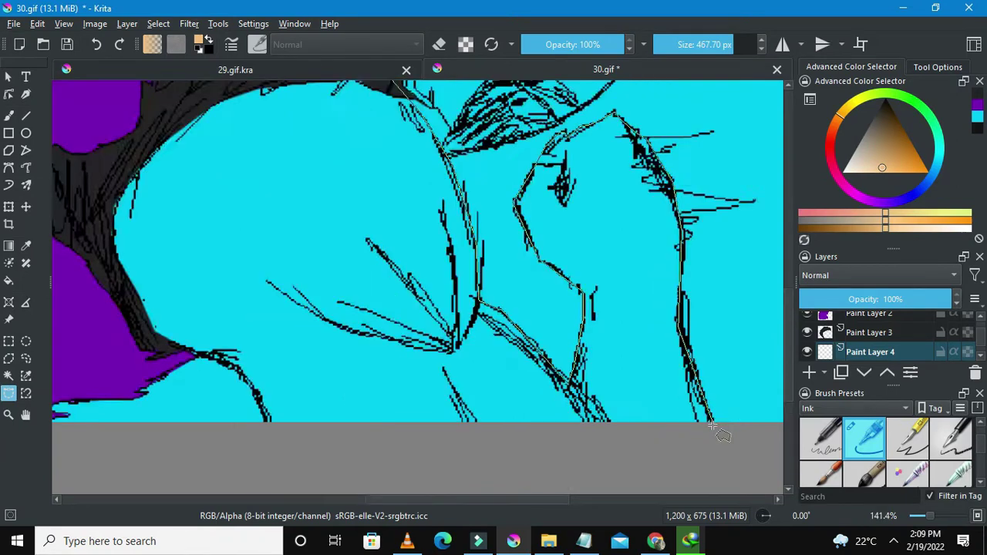
{"action": "scroll", "coordinate": [539, 446], "scroll_direction": "up", "scroll_amount": 2}
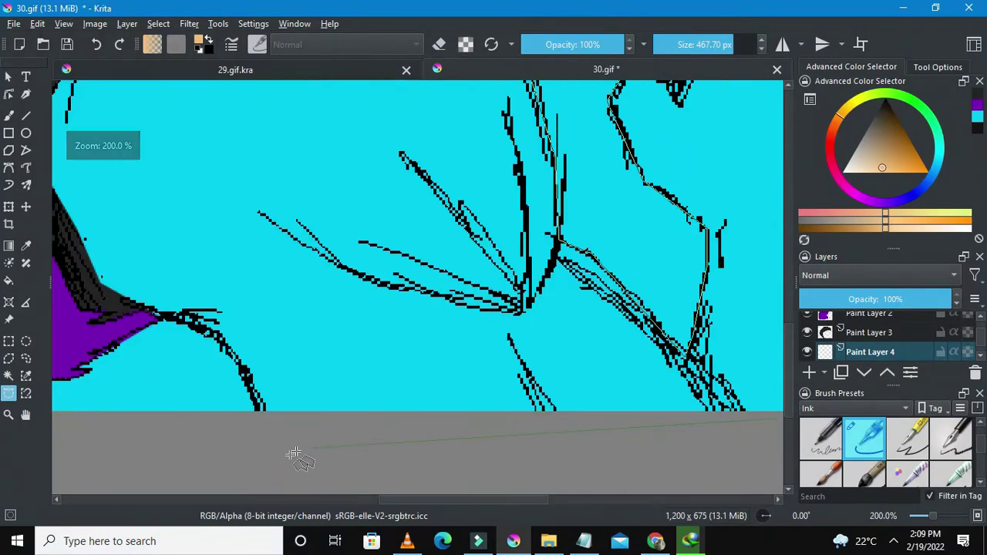
{"action": "left_click", "coordinate": [260, 451]}
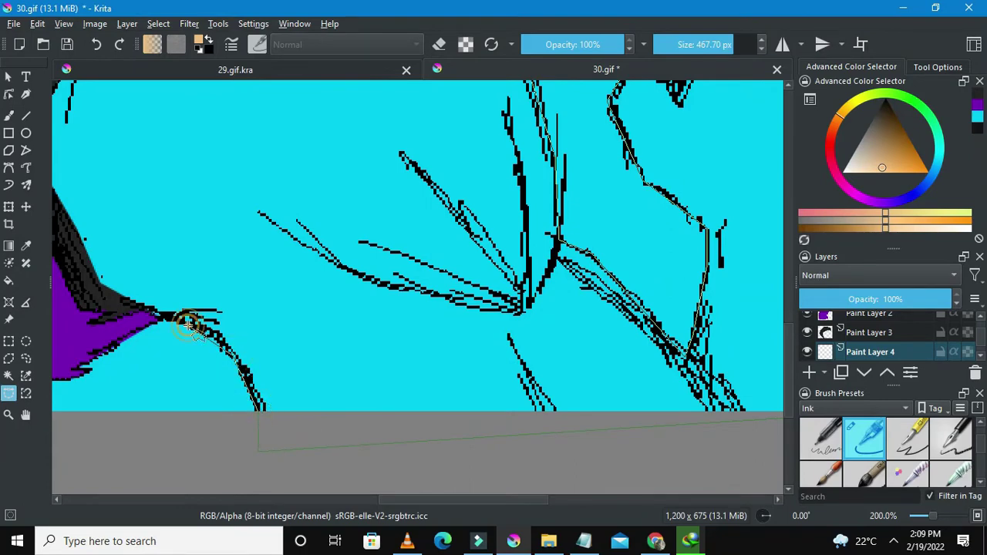
Route the outline loosely around the dark grey patch's shirt side and close the arm selection at its starting point
{"action": "scroll", "coordinate": [152, 312], "scroll_direction": "down", "scroll_amount": 4}
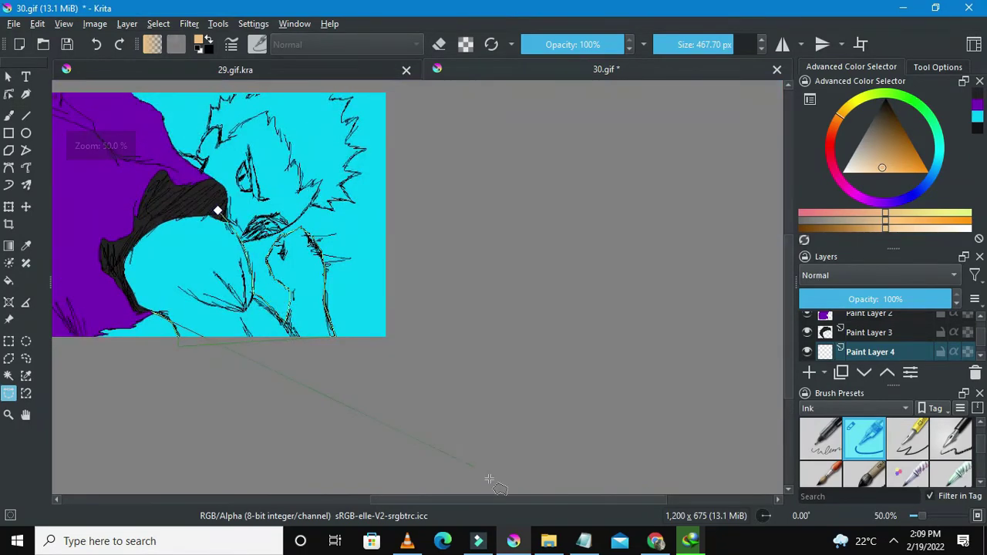
{"action": "left_click_drag", "start_coordinate": [499, 501], "coordinate": [432, 501]}
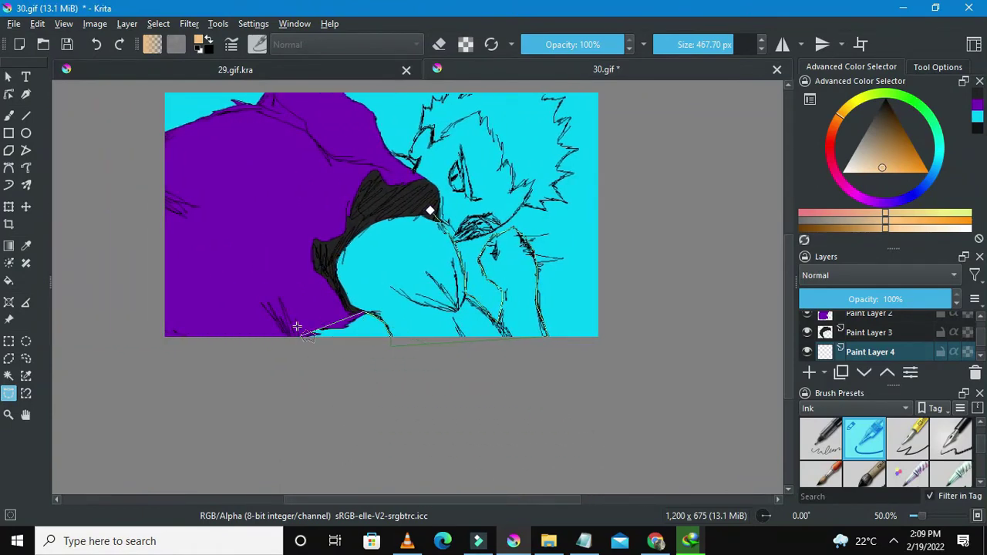
{"action": "scroll", "coordinate": [308, 316], "scroll_direction": "up", "scroll_amount": 4}
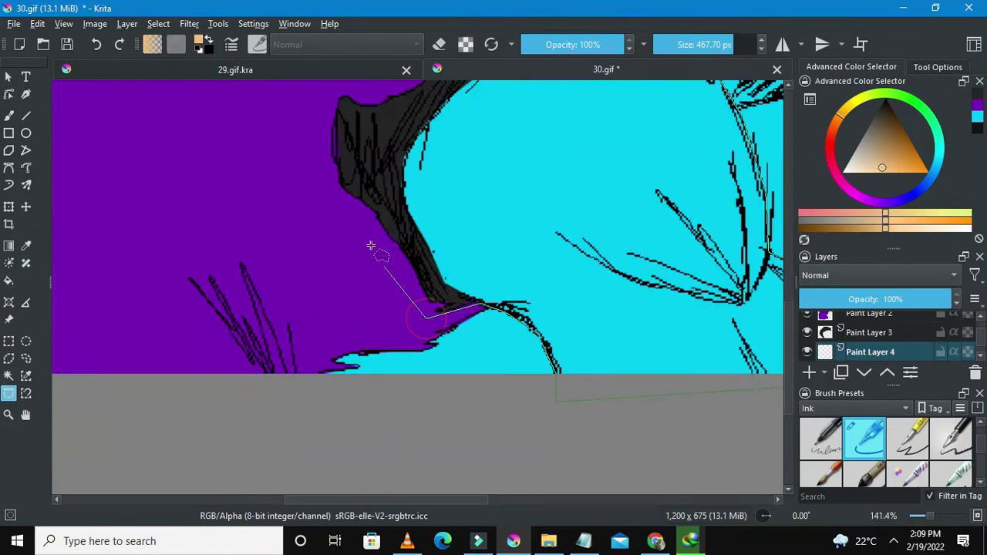
{"action": "left_click", "coordinate": [328, 185]}
{"action": "scroll", "coordinate": [332, 137], "scroll_direction": "down", "scroll_amount": 4}
{"action": "left_click", "coordinate": [339, 123]}
{"action": "left_click", "coordinate": [361, 103]}
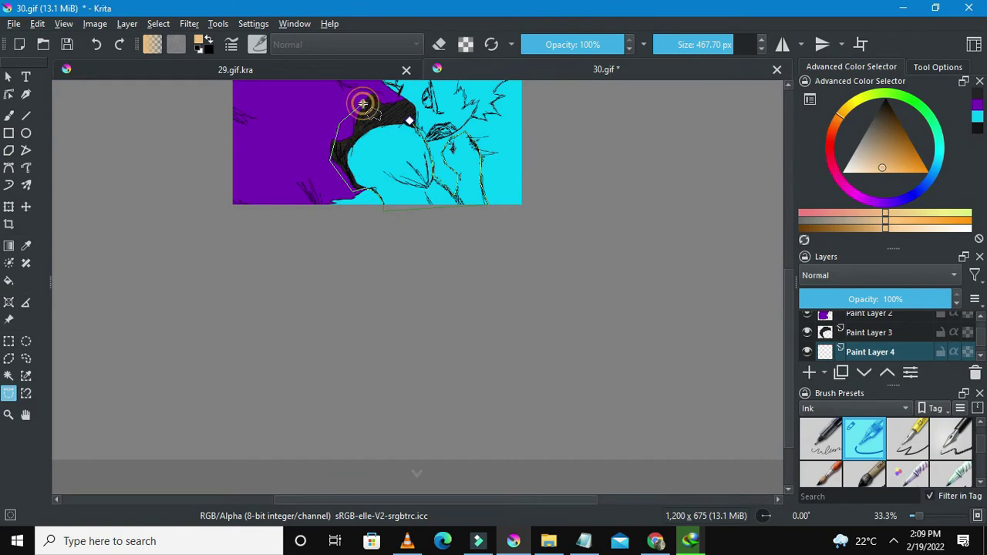
{"action": "scroll", "coordinate": [362, 105], "scroll_direction": "up", "scroll_amount": 2}
{"action": "left_click", "coordinate": [394, 104]}
{"action": "double_click", "coordinate": [452, 132]}
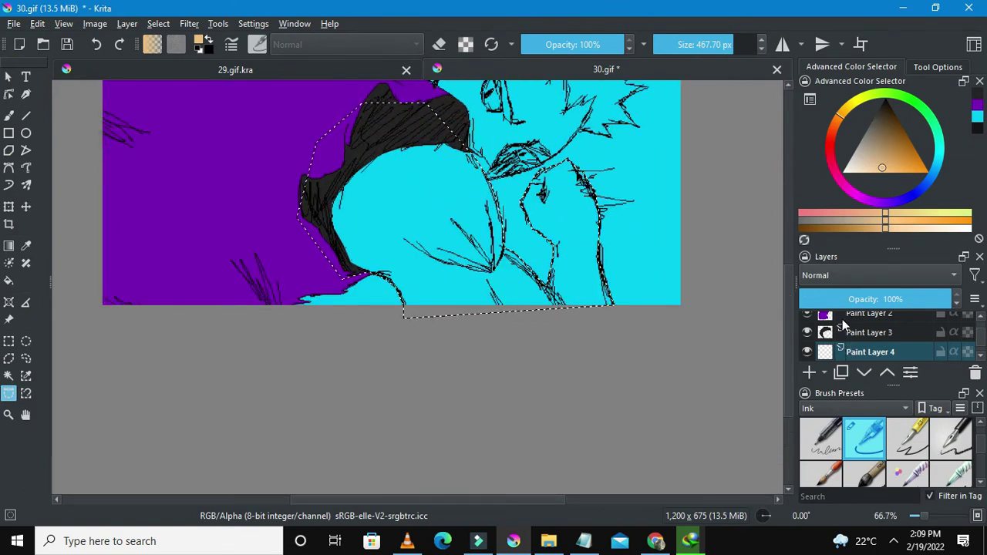
Paint the selected arm and fist solid tan with the freehand brush on Paint Layer 4
{"action": "left_click", "coordinate": [8, 115]}
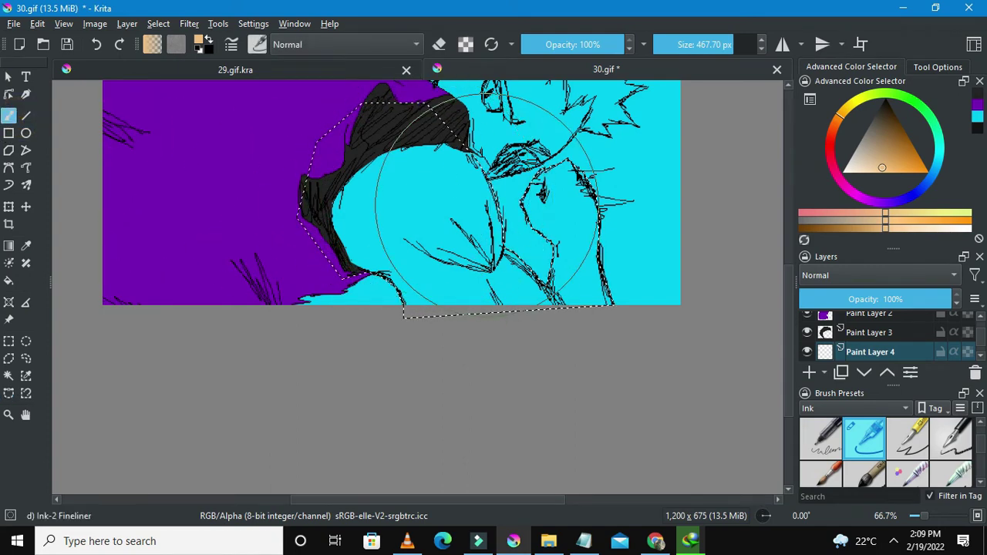
{"action": "scroll", "coordinate": [478, 185], "scroll_direction": "down", "scroll_amount": 2}
{"action": "scroll", "coordinate": [471, 171], "scroll_direction": "up", "scroll_amount": 1}
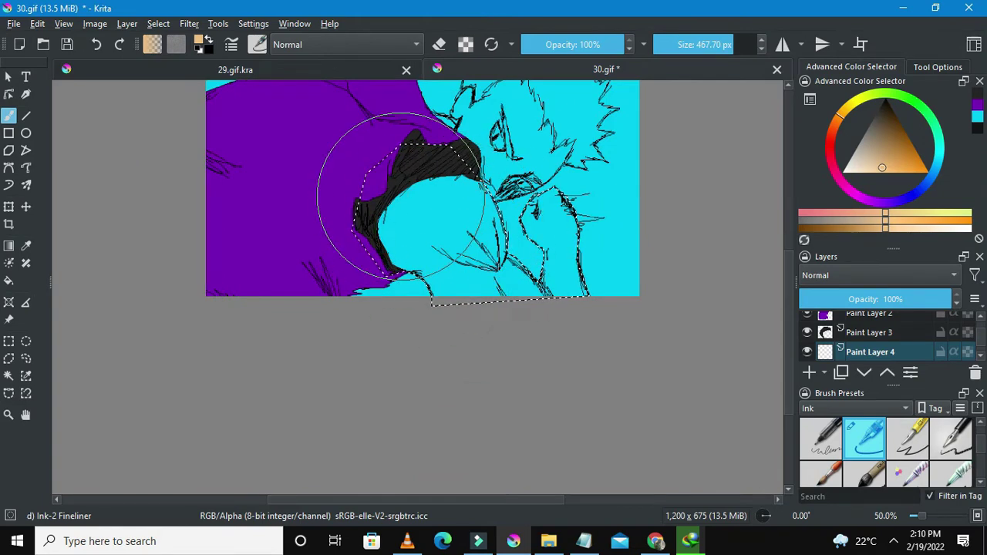
{"action": "mouse_move", "coordinate": [386, 189]}
{"action": "left_mouse_down"}
{"action": "mouse_move", "coordinate": [469, 254]}
{"action": "mouse_move", "coordinate": [544, 285]}
{"action": "left_mouse_up"}
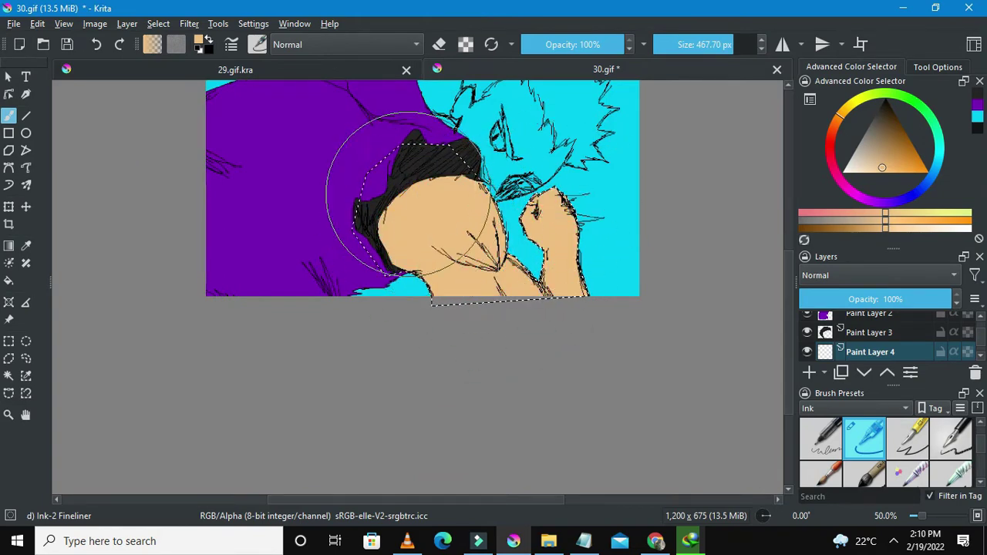
{"action": "scroll", "coordinate": [493, 224], "scroll_direction": "down", "scroll_amount": 1}
{"action": "scroll", "coordinate": [505, 228], "scroll_direction": "up", "scroll_amount": 1}
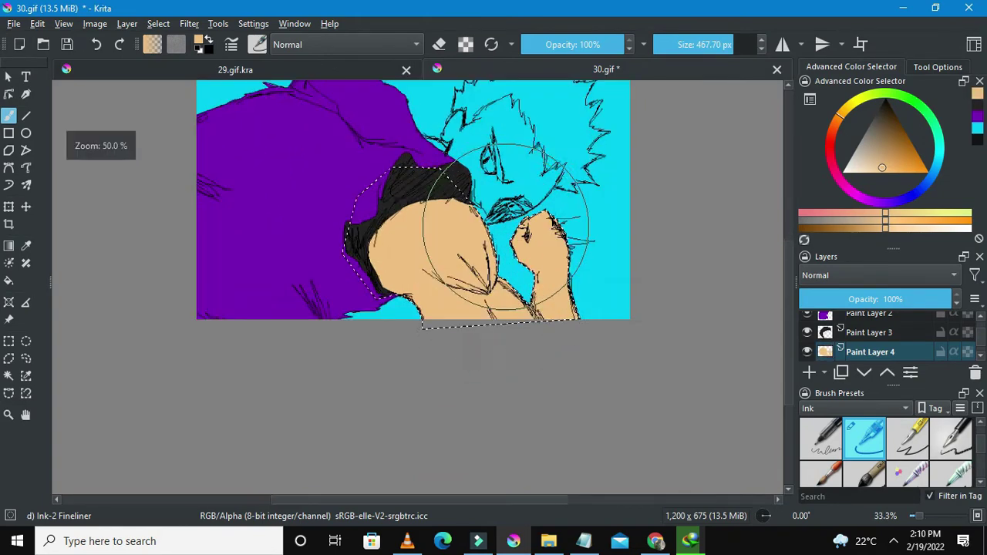
Switch to the rectangular selection tool and deselect the painted arm
{"action": "left_click", "coordinate": [8, 340]}
{"action": "right_click", "coordinate": [421, 272]}
{"action": "left_click", "coordinate": [452, 286]}
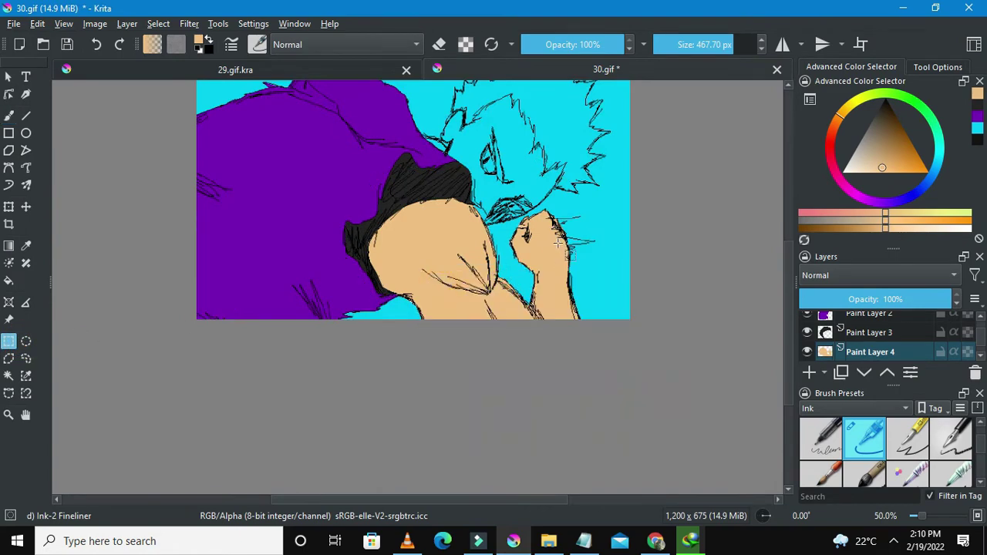
Outline the pointed spikes on the fist's knuckles with a Bezier curve selection and close it at its starting point
{"action": "scroll", "coordinate": [463, 285], "scroll_direction": "down", "scroll_amount": 1}
{"action": "scroll", "coordinate": [478, 285], "scroll_direction": "up", "scroll_amount": 2}
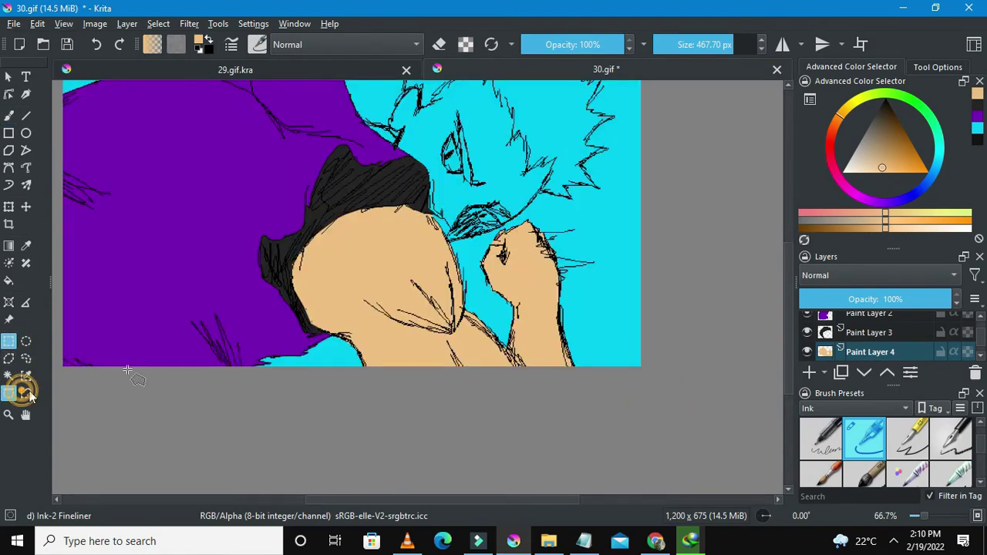
{"action": "left_click", "coordinate": [8, 393]}
{"action": "scroll", "coordinate": [524, 259], "scroll_direction": "up", "scroll_amount": 2}
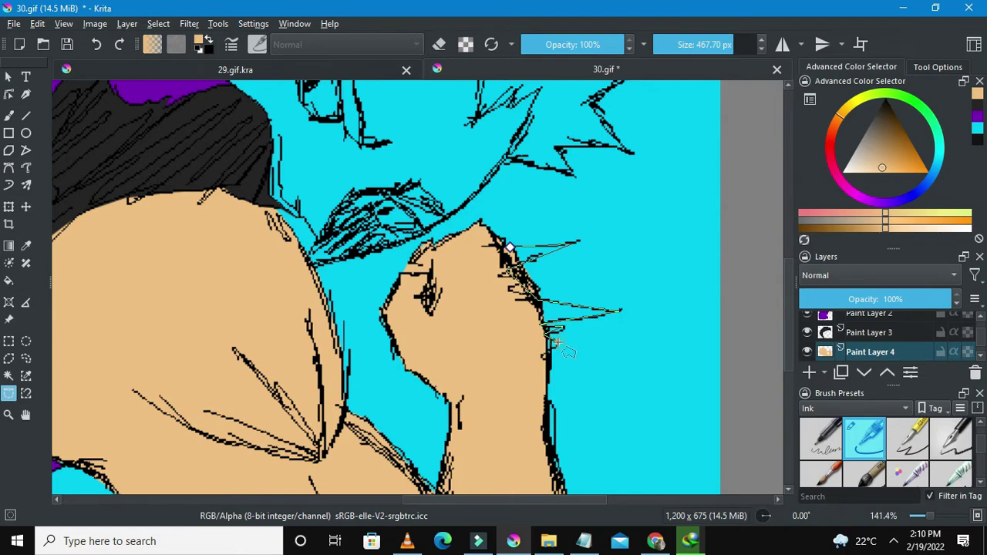
{"action": "mouse_move", "coordinate": [555, 341]}
{"action": "left_mouse_down"}
{"action": "mouse_move", "coordinate": [515, 364]}
{"action": "mouse_move", "coordinate": [487, 273]}
{"action": "mouse_move", "coordinate": [506, 243]}
{"action": "left_mouse_up"}
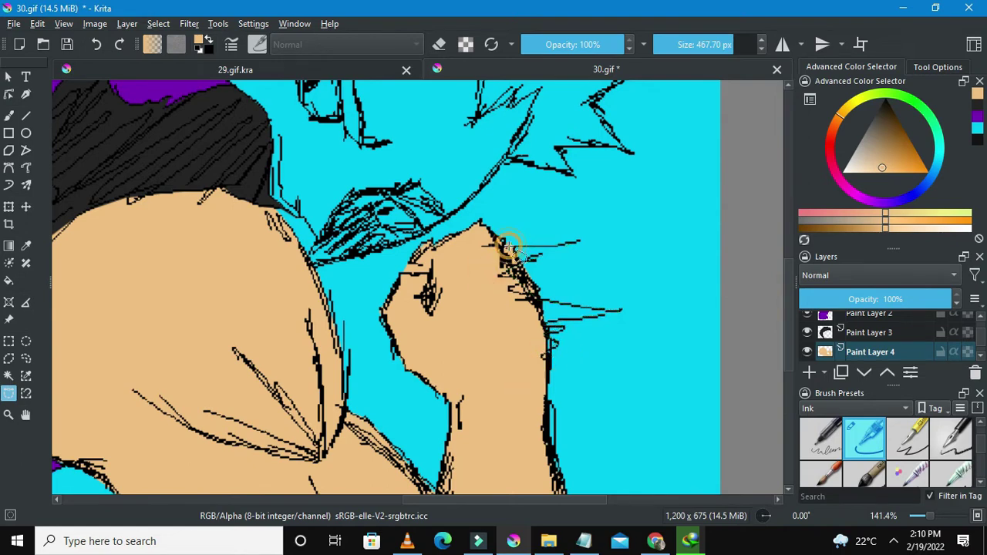
Paint the selected knuckle spikes tan with the freehand brush and deselect them
{"action": "left_click", "coordinate": [8, 115]}
{"action": "scroll", "coordinate": [655, 323], "scroll_direction": "down", "scroll_amount": 2}
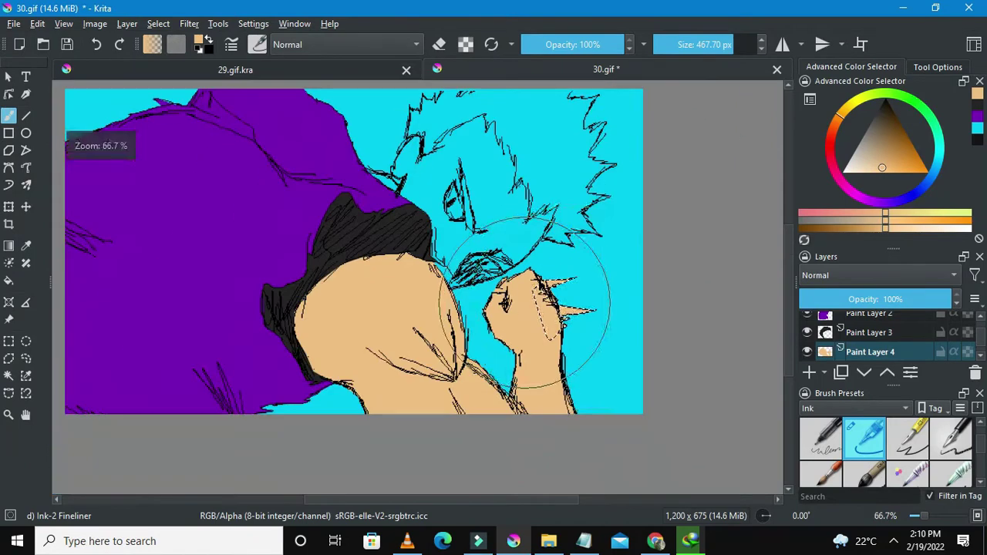
{"action": "left_click", "coordinate": [9, 341]}
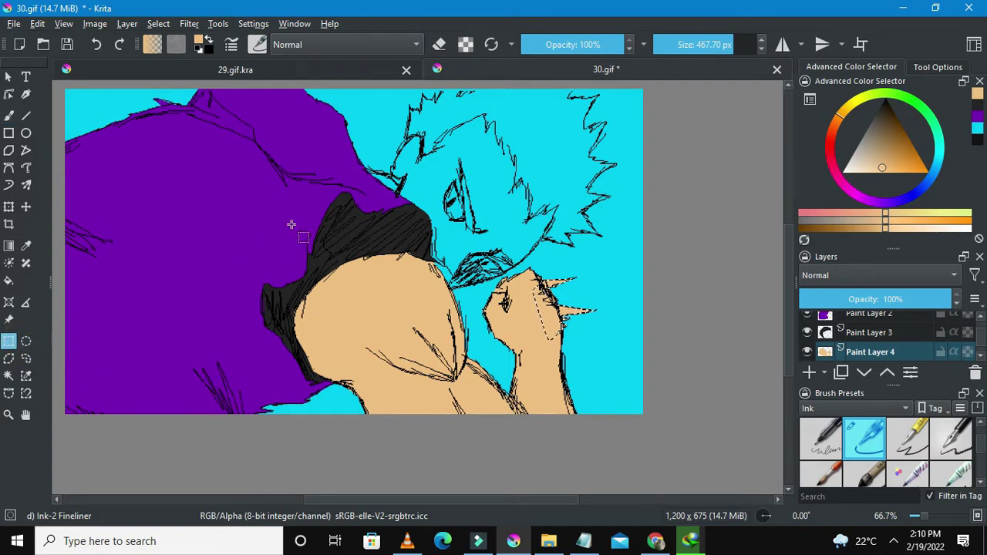
{"action": "right_click", "coordinate": [276, 193]}
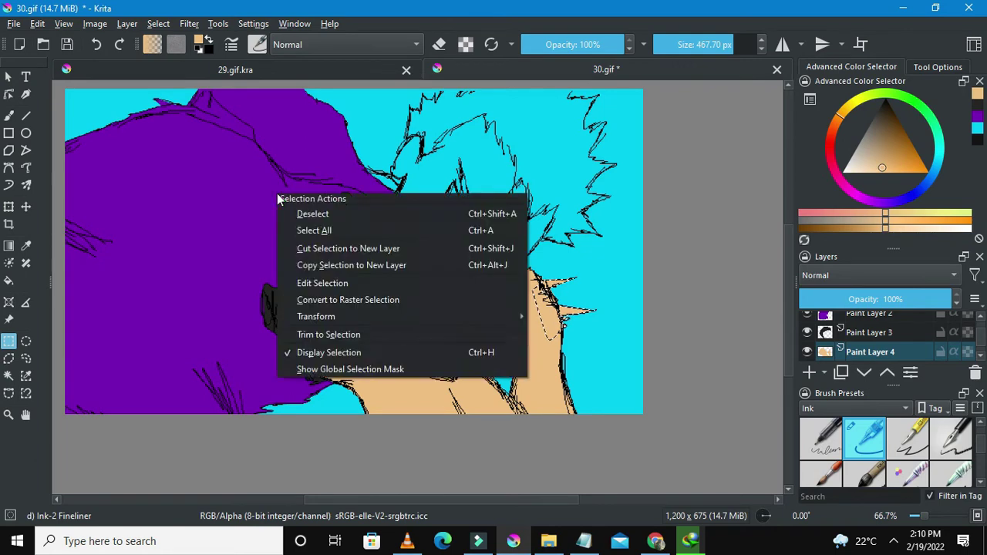
{"action": "left_click", "coordinate": [312, 213]}
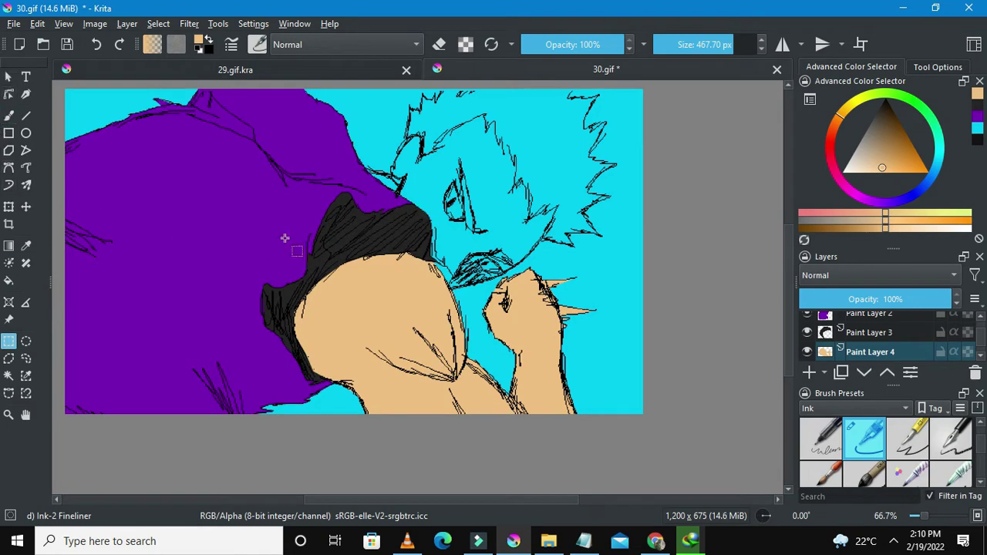
{"action": "scroll", "coordinate": [360, 205], "scroll_direction": "down", "scroll_amount": 3}
{"action": "scroll", "coordinate": [360, 205], "scroll_direction": "up", "scroll_amount": 2}
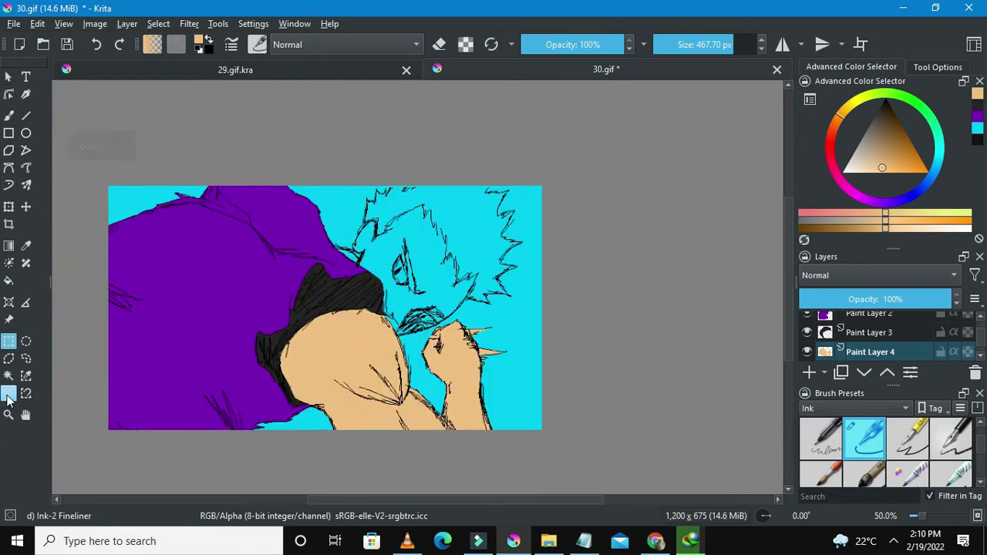
Add a new paint layer above Paint Layer 4 and check the face colours in 29.gif.kra before returning to 30.gif
{"action": "left_click", "coordinate": [8, 396]}
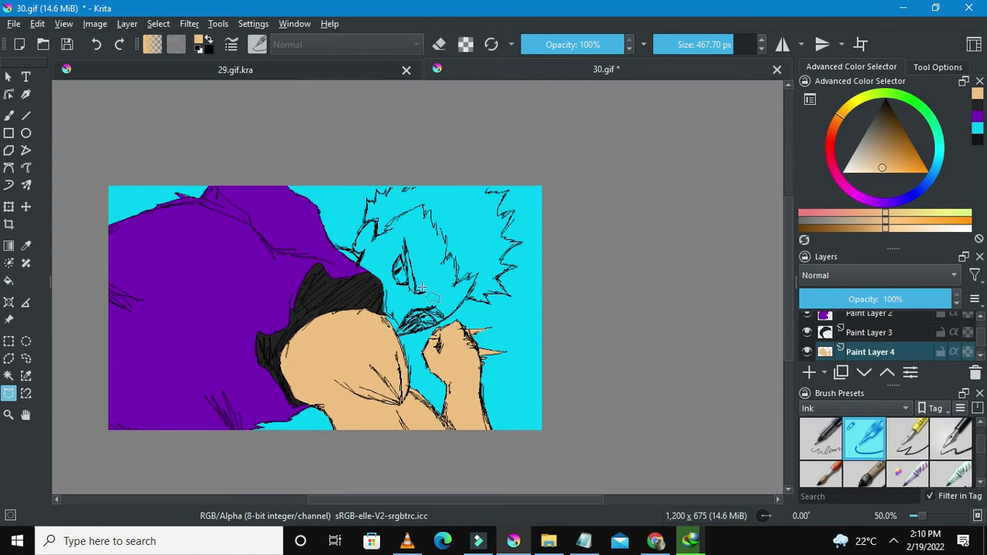
{"action": "left_click", "coordinate": [811, 372]}
{"action": "scroll", "coordinate": [846, 354], "scroll_direction": "down", "scroll_amount": 2}
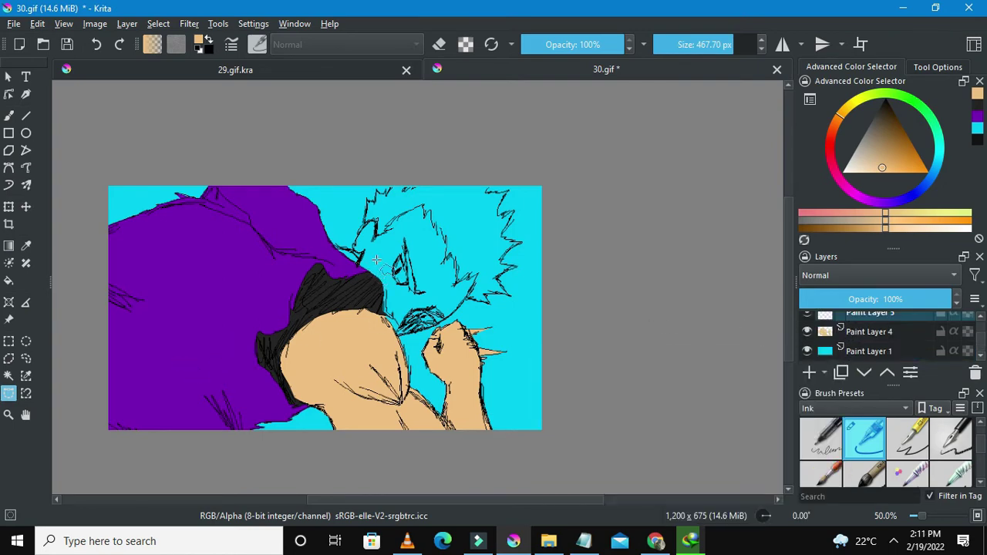
{"action": "scroll", "coordinate": [375, 259], "scroll_direction": "up", "scroll_amount": 3}
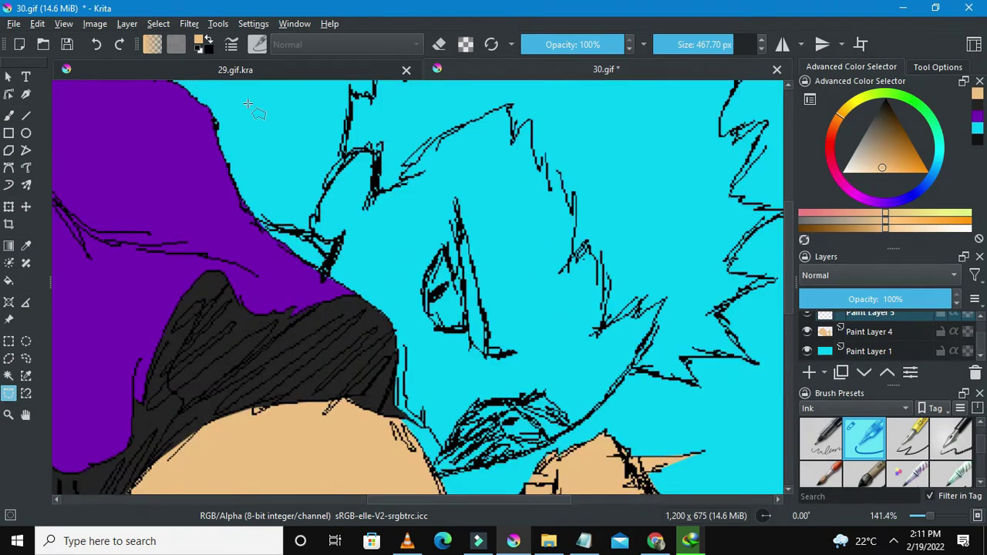
{"action": "left_click", "coordinate": [242, 76]}
{"action": "key", "text": "p"}
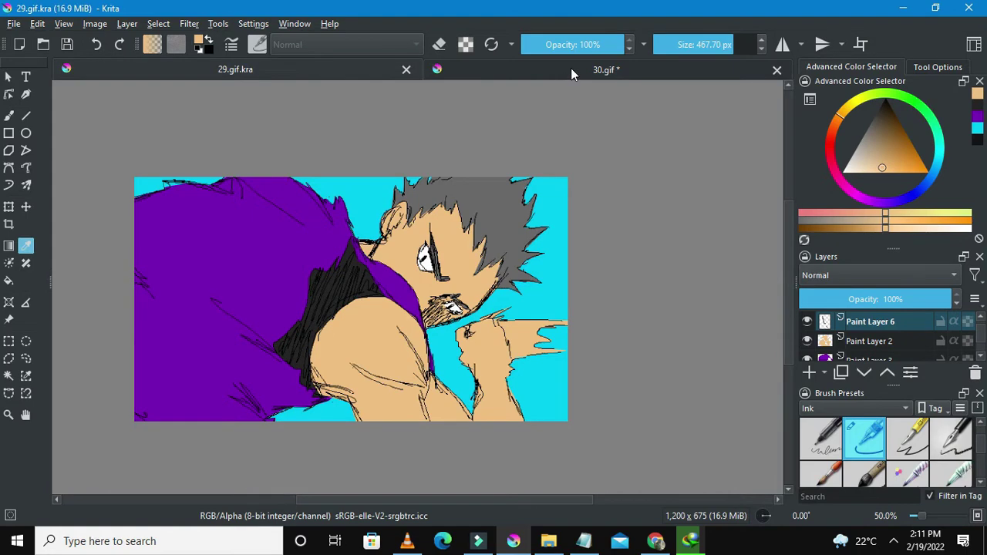
{"action": "left_click", "coordinate": [570, 69]}
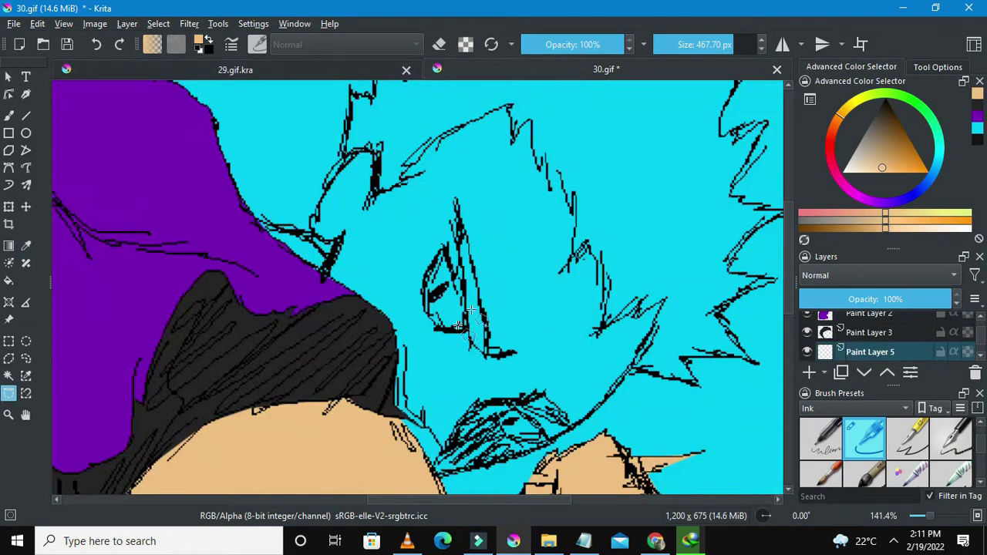
Outline the upper eye with a Bezier curve selection on Paint Layer 5 and close it at its starting point
{"action": "scroll", "coordinate": [469, 324], "scroll_direction": "up", "scroll_amount": 2}
{"action": "left_click", "coordinate": [430, 221]}
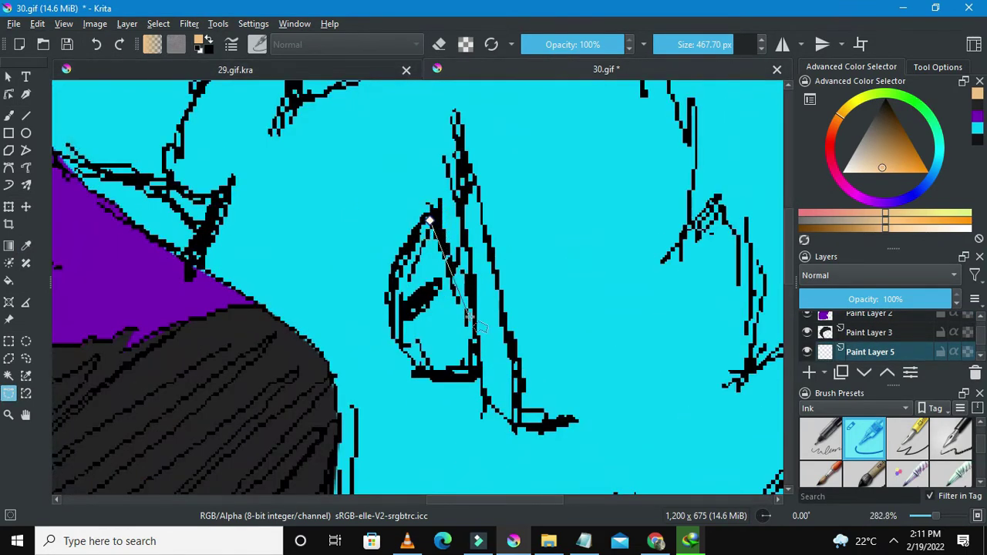
{"action": "left_click", "coordinate": [476, 366]}
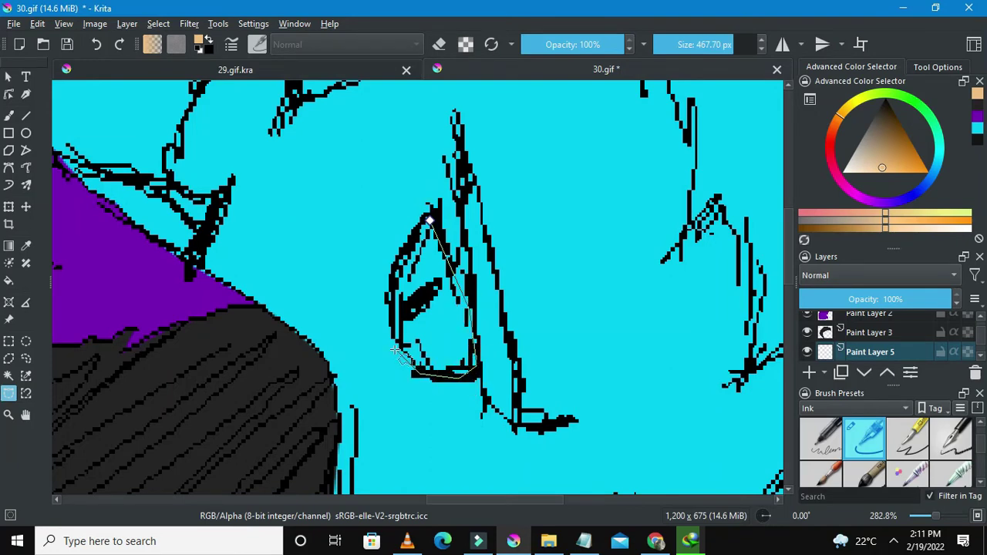
{"action": "left_click", "coordinate": [391, 274]}
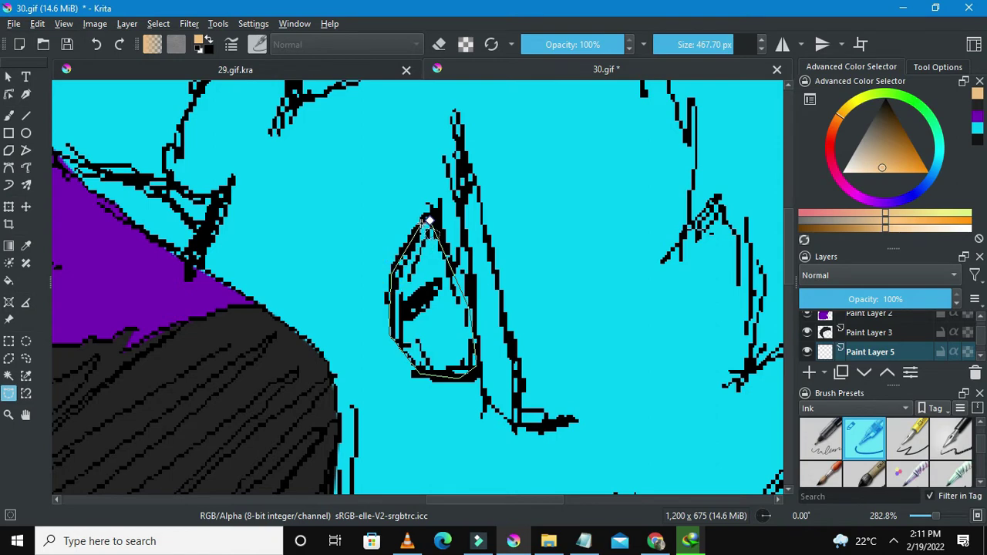
{"action": "left_click", "coordinate": [429, 221]}
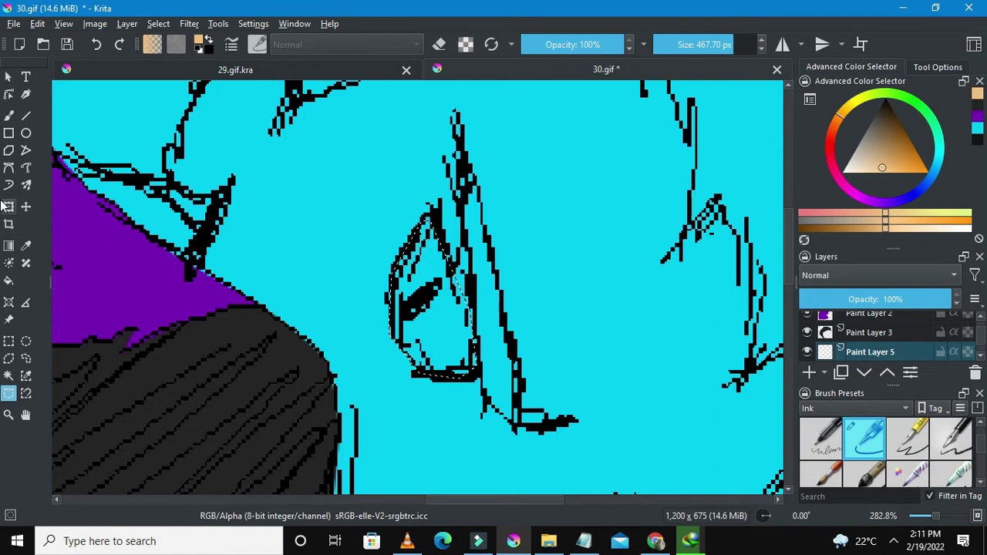
Set the foreground colour to white and paint the selected upper eye with the freehand brush
{"action": "left_click", "coordinate": [8, 115]}
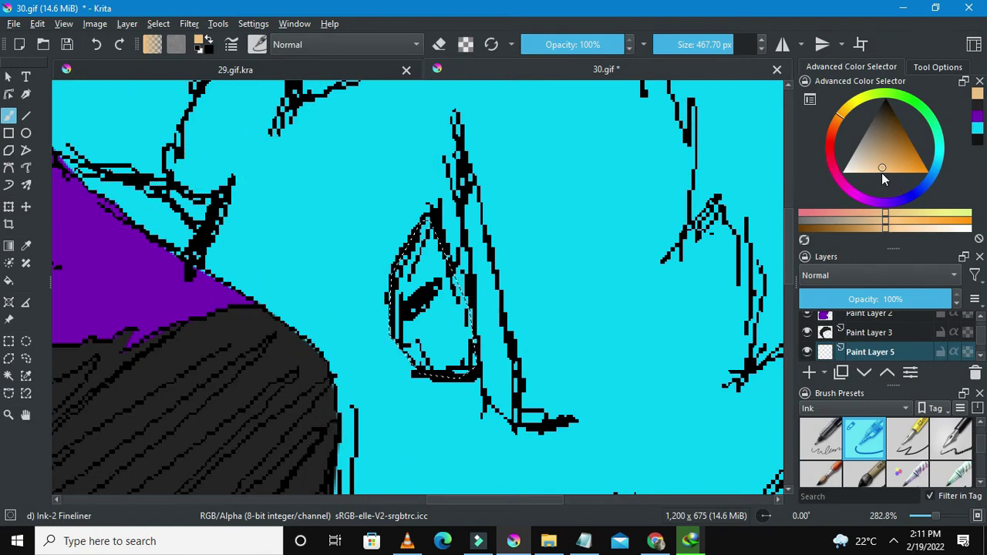
{"action": "left_click_drag", "start_coordinate": [881, 168], "coordinate": [815, 196]}
{"action": "left_click", "coordinate": [441, 287]}
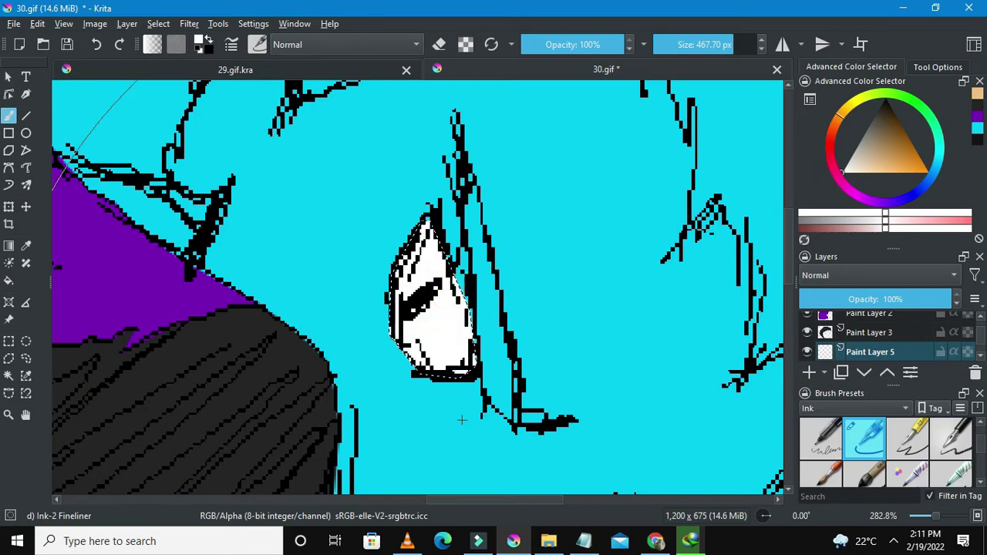
{"action": "key", "text": "1"}
Outline the lower eye inside the scribbled patch with a Bezier curve selection and close it at its starting point
{"action": "left_click", "coordinate": [9, 393]}
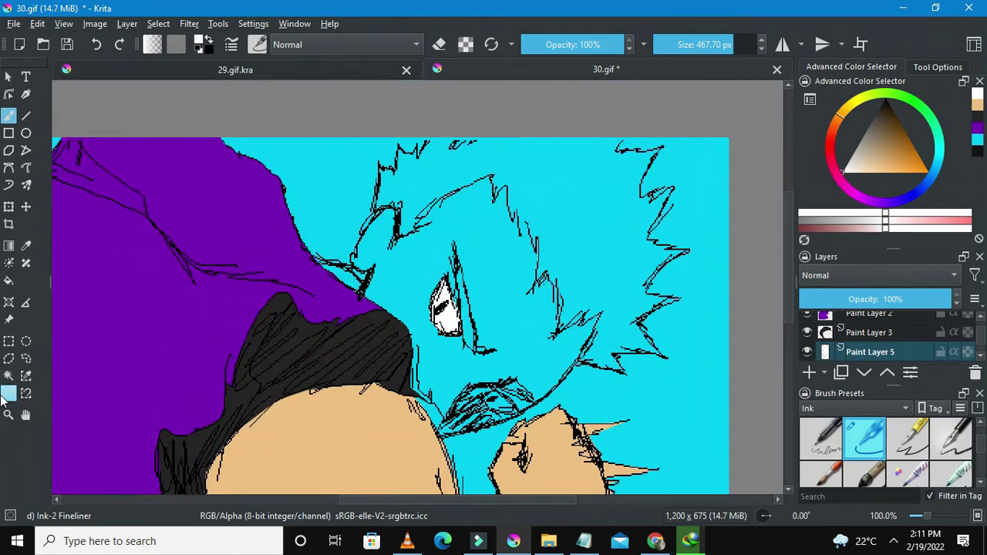
{"action": "scroll", "coordinate": [489, 416], "scroll_direction": "up", "scroll_amount": 3}
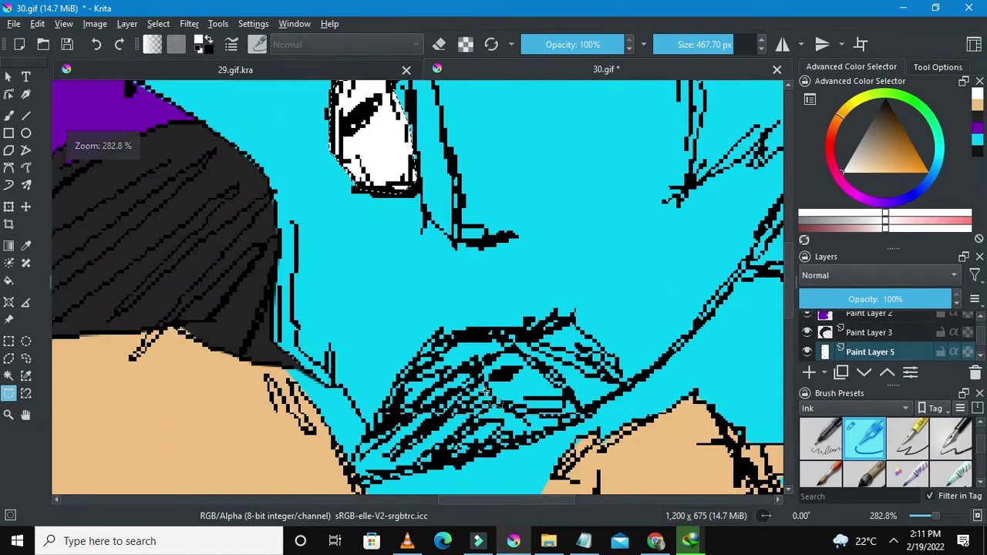
{"action": "left_click", "coordinate": [478, 368]}
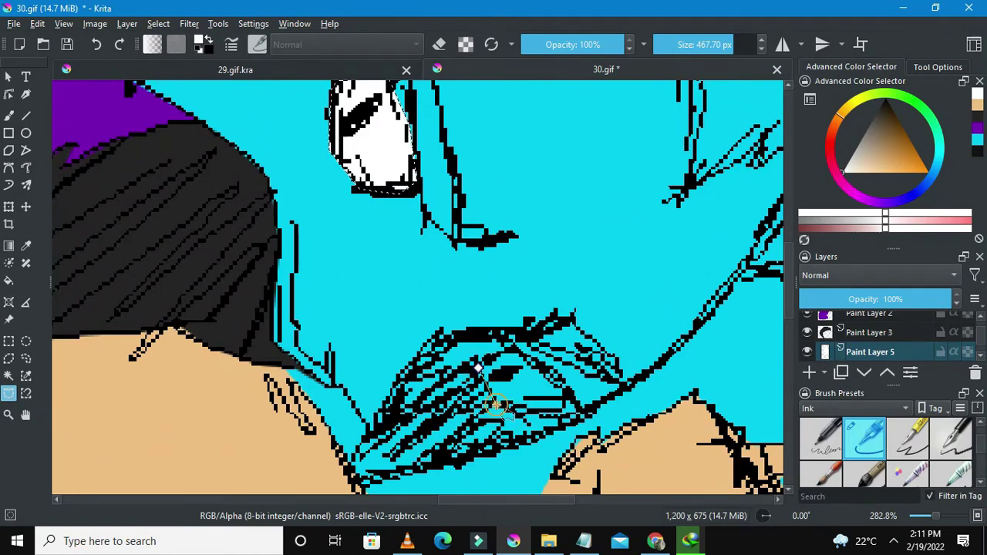
{"action": "left_click", "coordinate": [580, 414]}
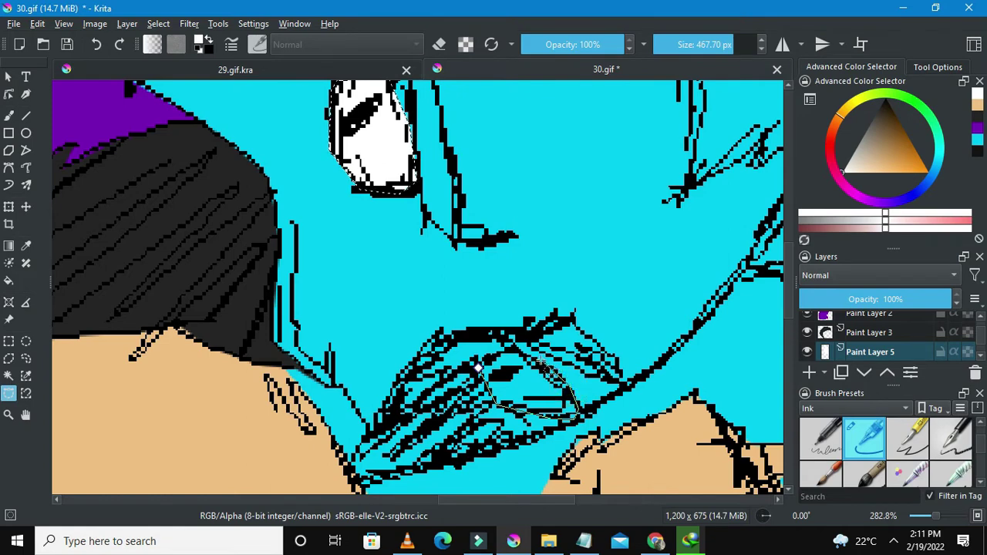
{"action": "left_click", "coordinate": [534, 360]}
{"action": "left_click", "coordinate": [493, 352]}
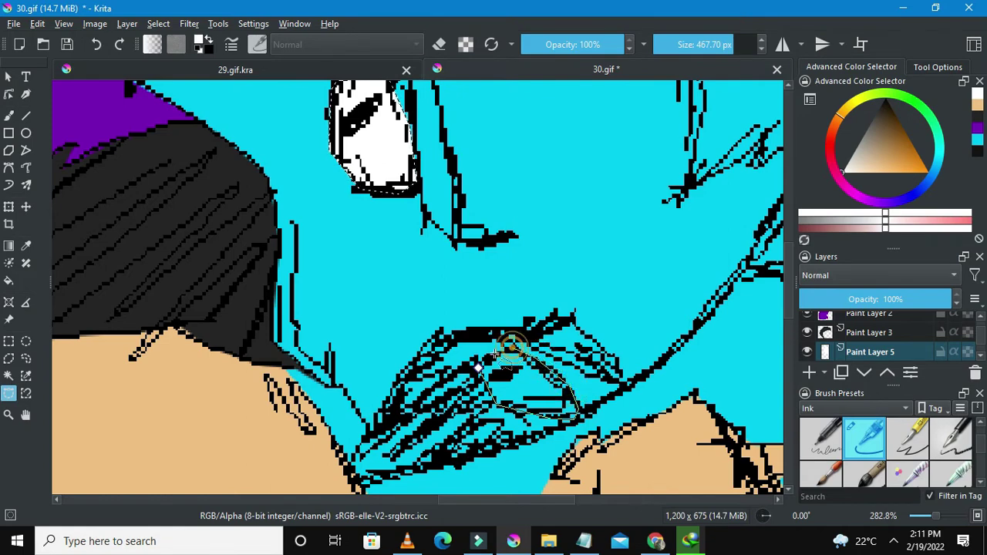
{"action": "left_click", "coordinate": [477, 368]}
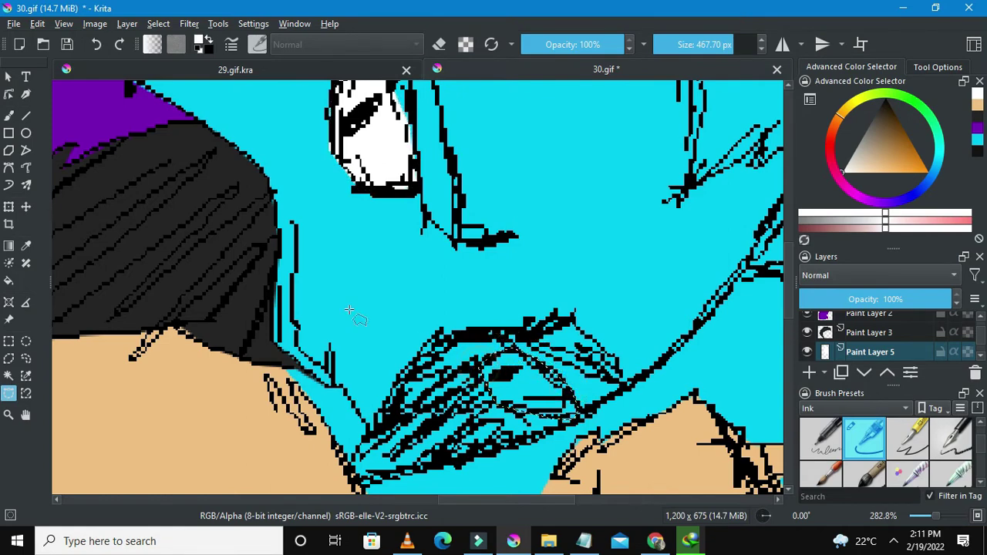
Paint the selected lower eye solid white with the freehand brush on Paint Layer 5
{"action": "key", "text": "b"}
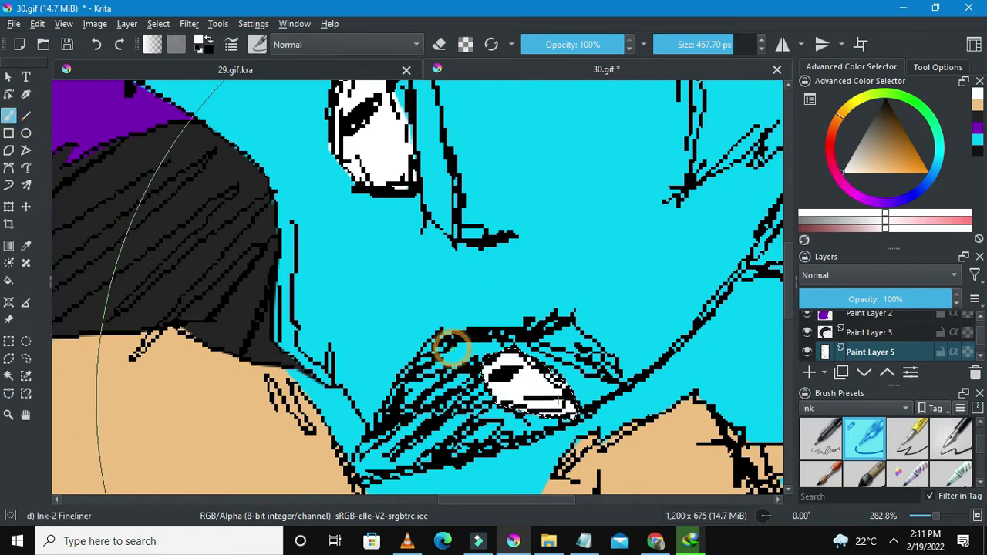
{"action": "key", "text": "1"}
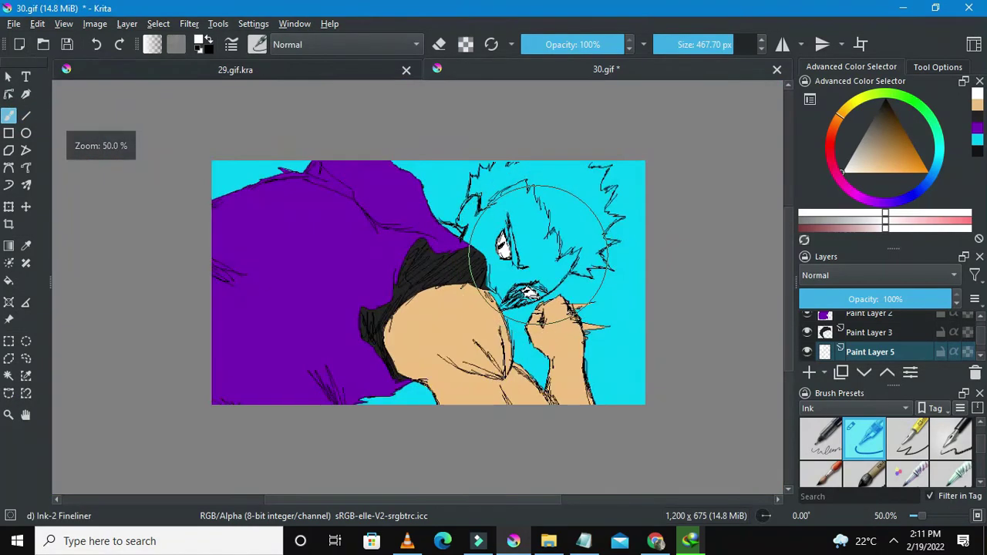
{"action": "scroll", "coordinate": [570, 265], "scroll_direction": "up", "scroll_amount": 1}
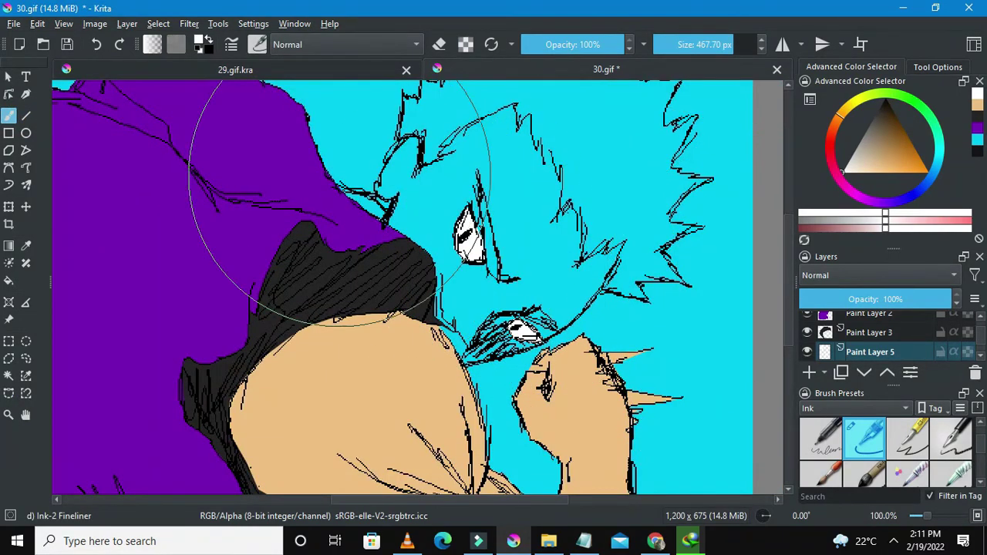
Sample the dark grey hair colour from the character in 29.gif.kra and return to 30.gif
{"action": "left_click", "coordinate": [295, 73]}
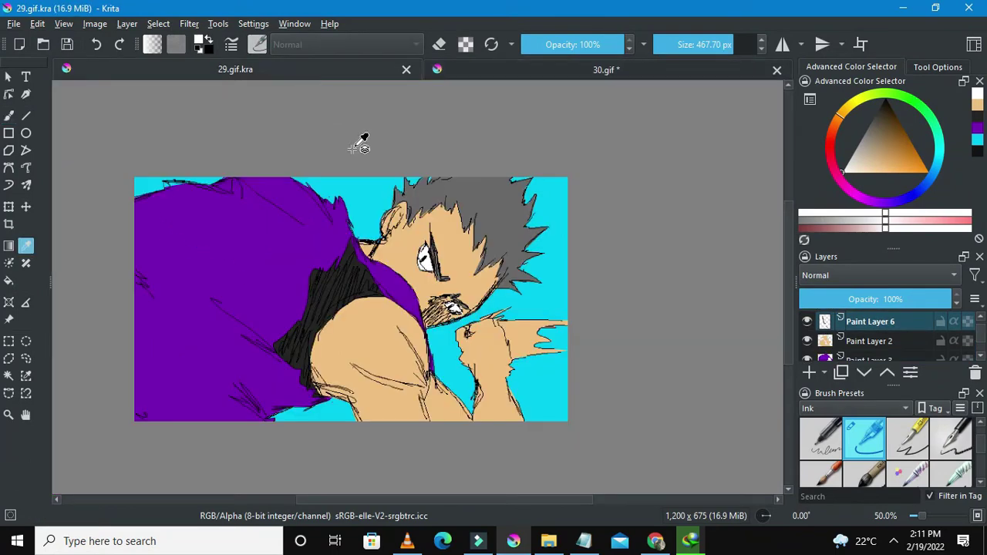
{"action": "scroll", "coordinate": [385, 166], "scroll_direction": "up", "scroll_amount": 1}
{"action": "key", "text": "p"}
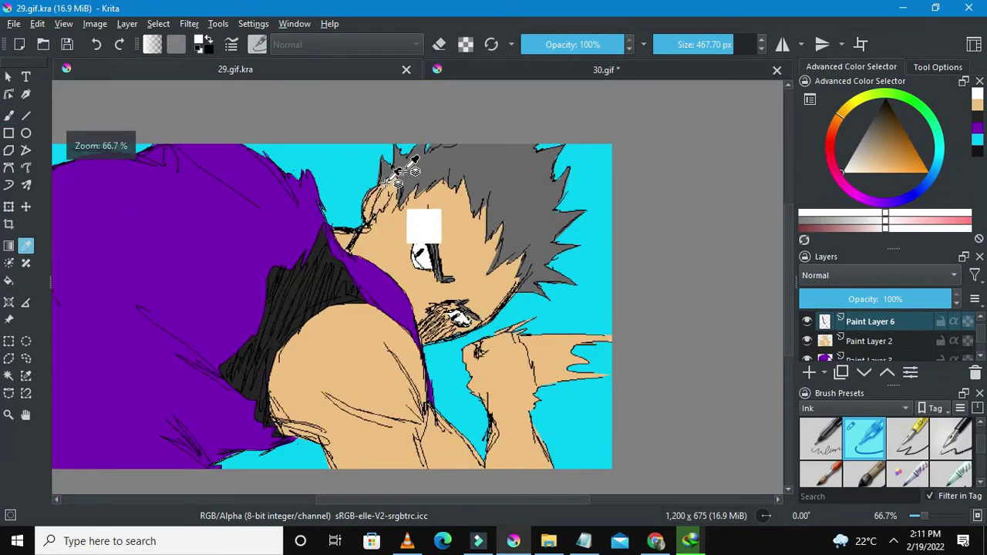
{"action": "left_click", "coordinate": [461, 152]}
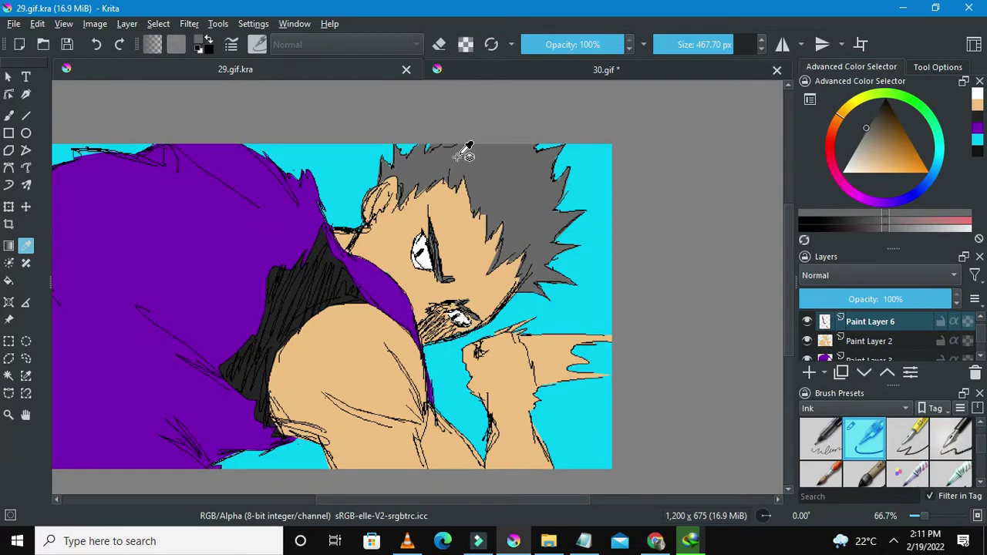
{"action": "left_click", "coordinate": [550, 74]}
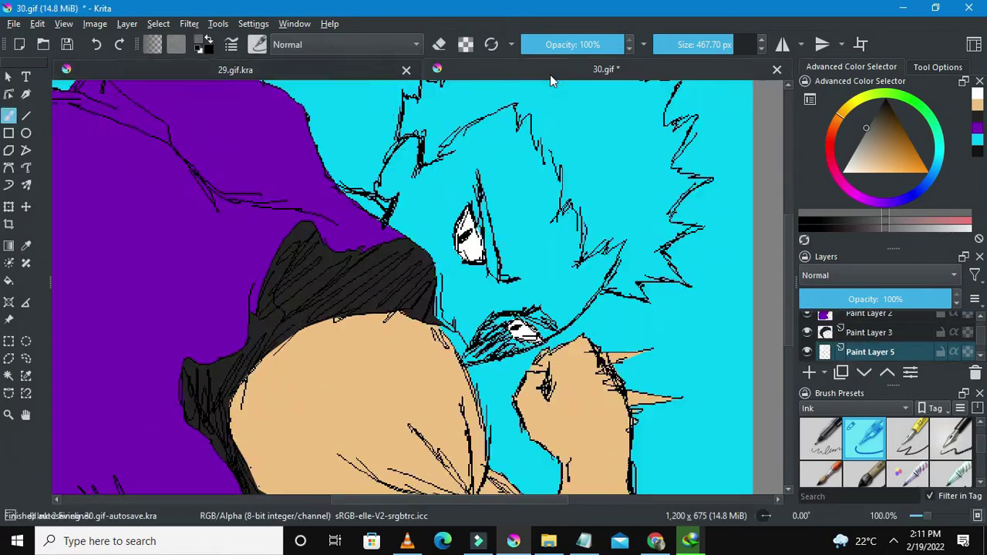
Add a new paint layer and place it between Paint Layer 4 and Paint Layer 1
{"action": "scroll", "coordinate": [827, 354], "scroll_direction": "down", "scroll_amount": 1}
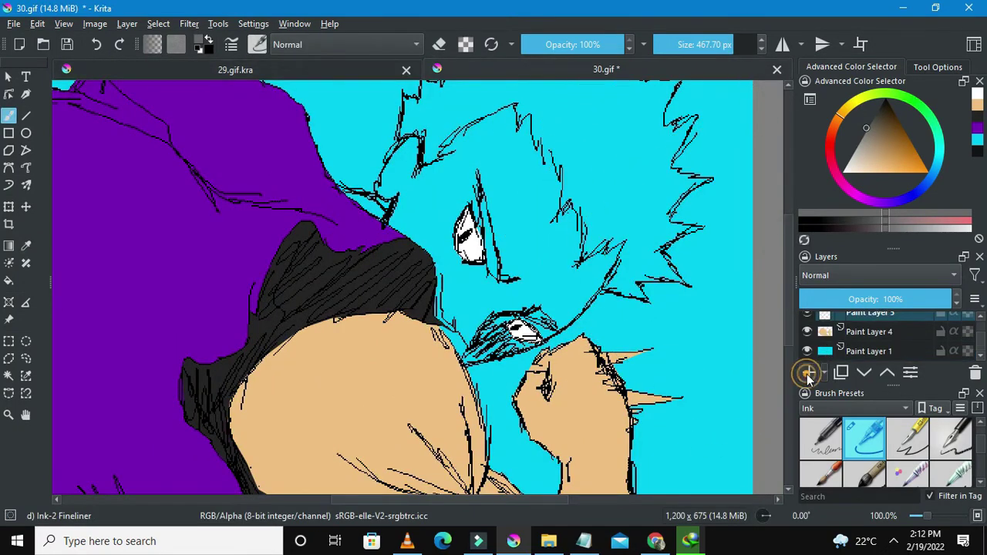
{"action": "left_click", "coordinate": [807, 373]}
{"action": "mouse_move", "coordinate": [871, 340]}
{"action": "left_mouse_down"}
{"action": "mouse_move", "coordinate": [865, 351]}
{"action": "mouse_move", "coordinate": [874, 341]}
{"action": "left_mouse_up"}
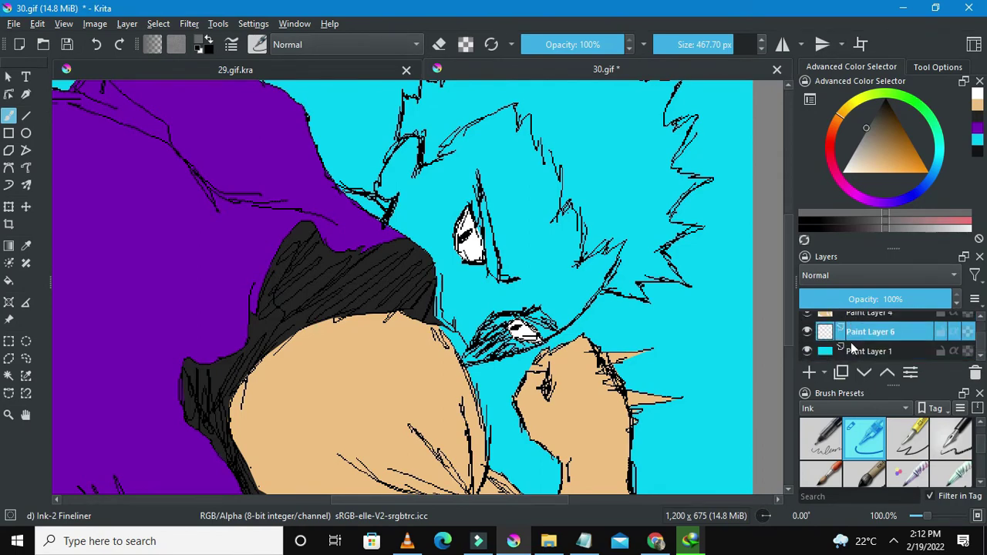
Outline the slanted eyebrow beside the upper eye with a closed Bezier curve selection
{"action": "key", "text": "minus"}
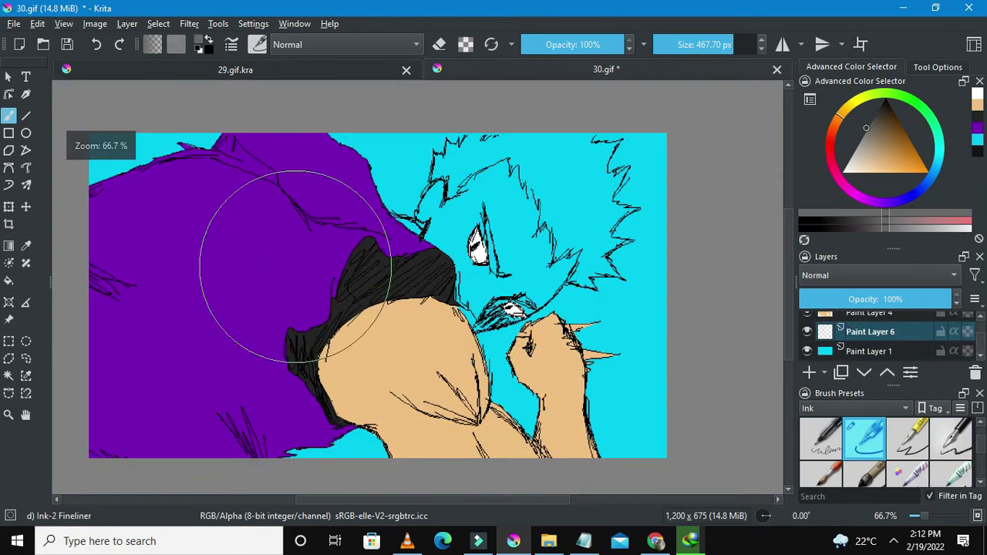
{"action": "left_click", "coordinate": [11, 391]}
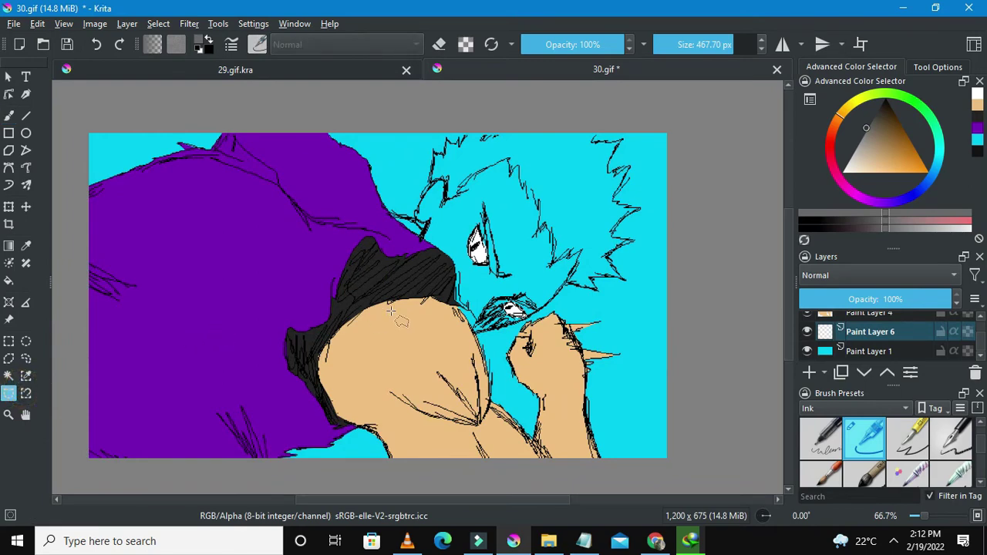
{"action": "scroll", "coordinate": [495, 224], "scroll_direction": "up", "scroll_amount": 3}
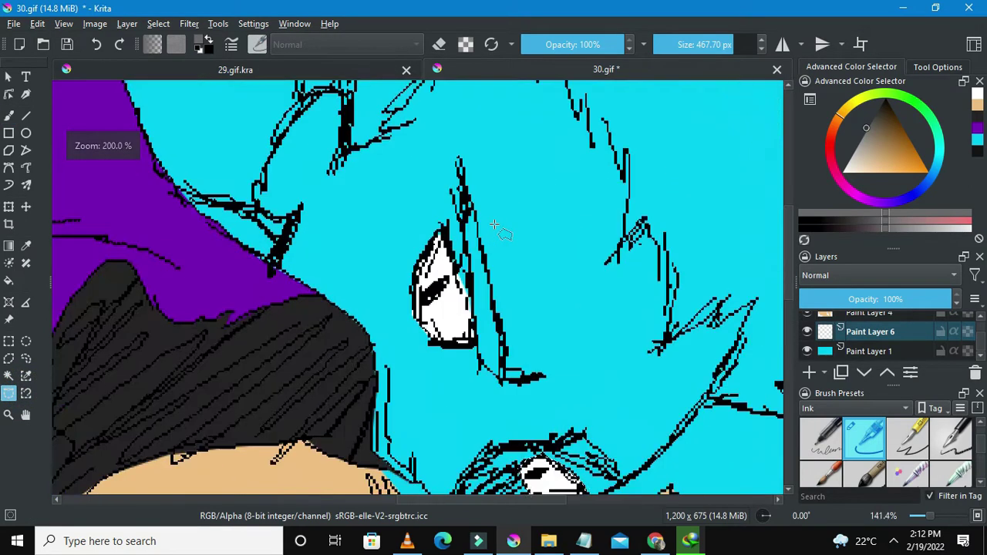
{"action": "left_click", "coordinate": [460, 184]}
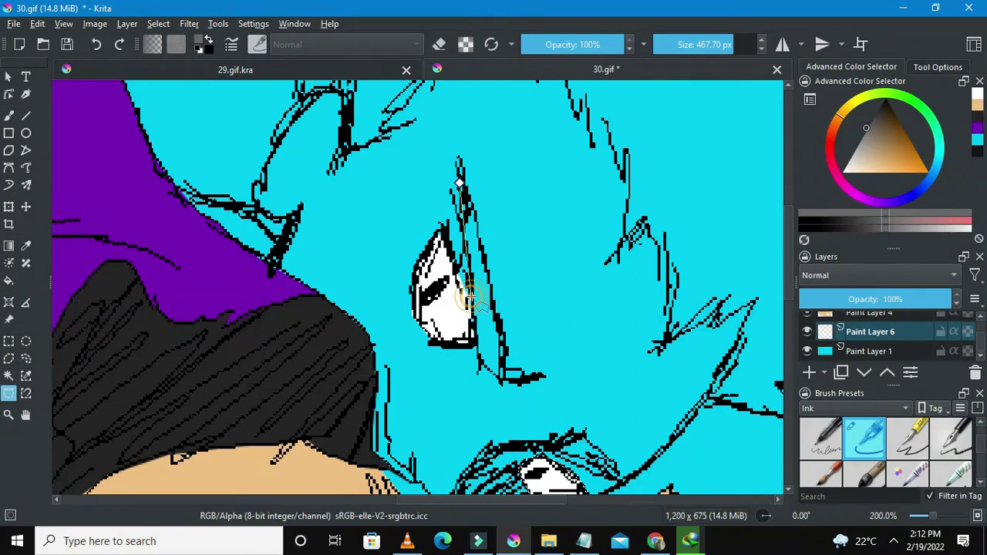
{"action": "left_click", "coordinate": [478, 366]}
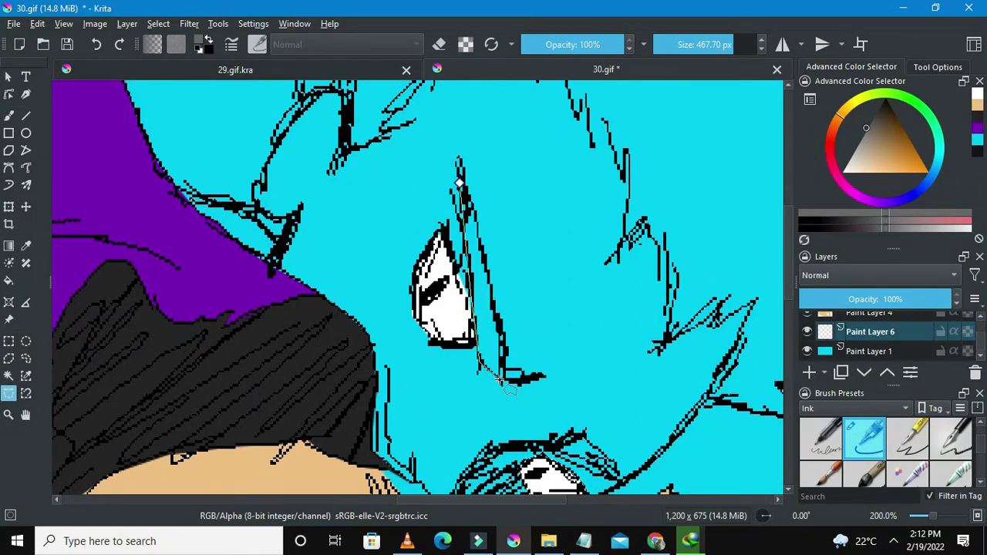
{"action": "left_click", "coordinate": [499, 380]}
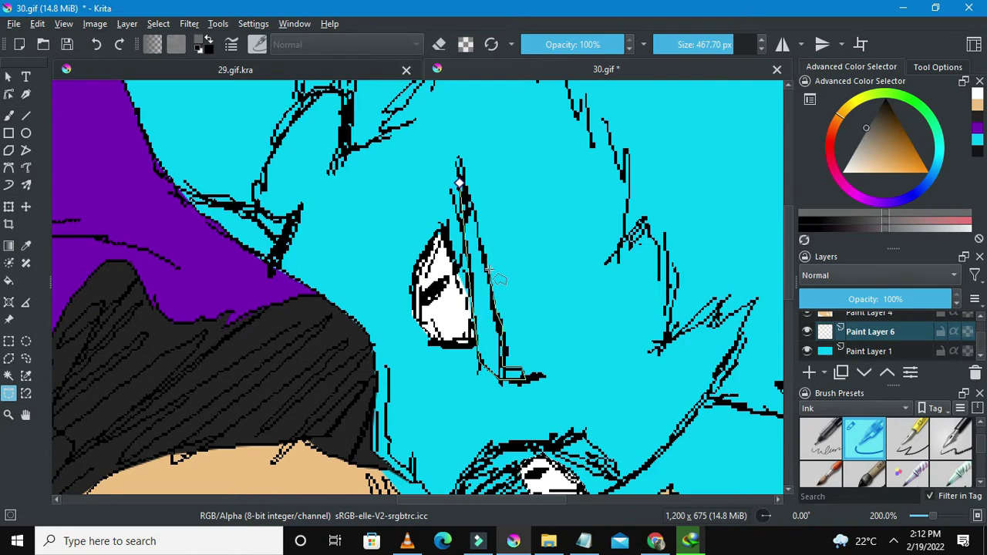
{"action": "double_click", "coordinate": [459, 183]}
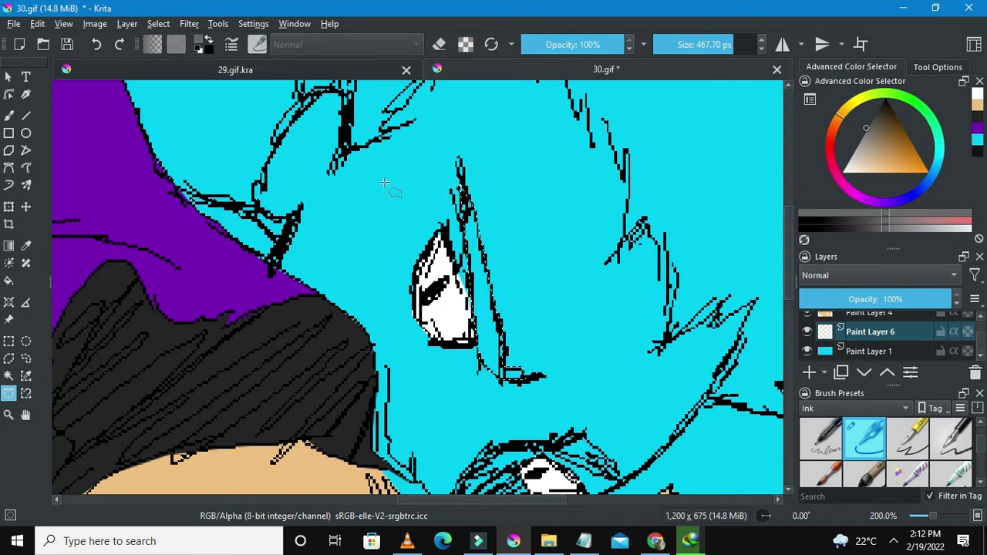
Paint the selected upper eyebrow dark grey with the freehand brush on Paint Layer 6
{"action": "left_click", "coordinate": [8, 115]}
{"action": "scroll", "coordinate": [509, 370], "scroll_direction": "down", "scroll_amount": 4}
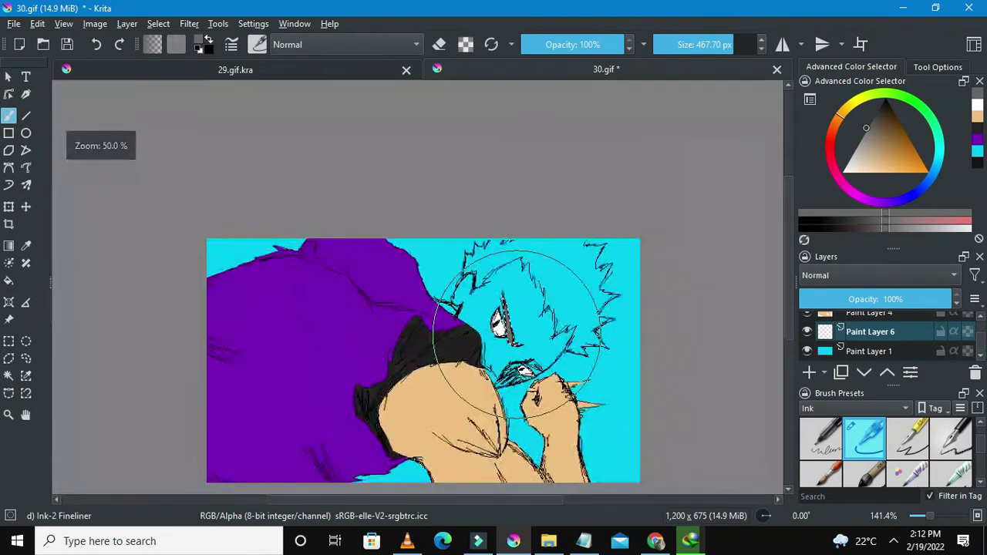
{"action": "scroll", "coordinate": [551, 400], "scroll_direction": "up", "scroll_amount": 1}
{"action": "scroll", "coordinate": [551, 401], "scroll_direction": "up", "scroll_amount": 2}
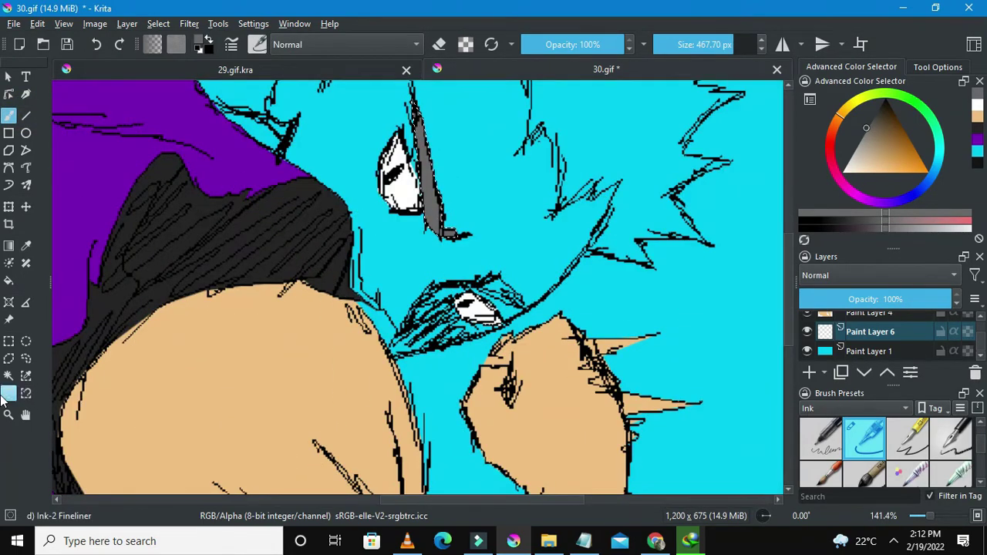
Outline the eyebrow above the lower eye with a Bezier curve selection and close it at its starting point
{"action": "left_click", "coordinate": [8, 393]}
{"action": "scroll", "coordinate": [470, 287], "scroll_direction": "up", "scroll_amount": 2}
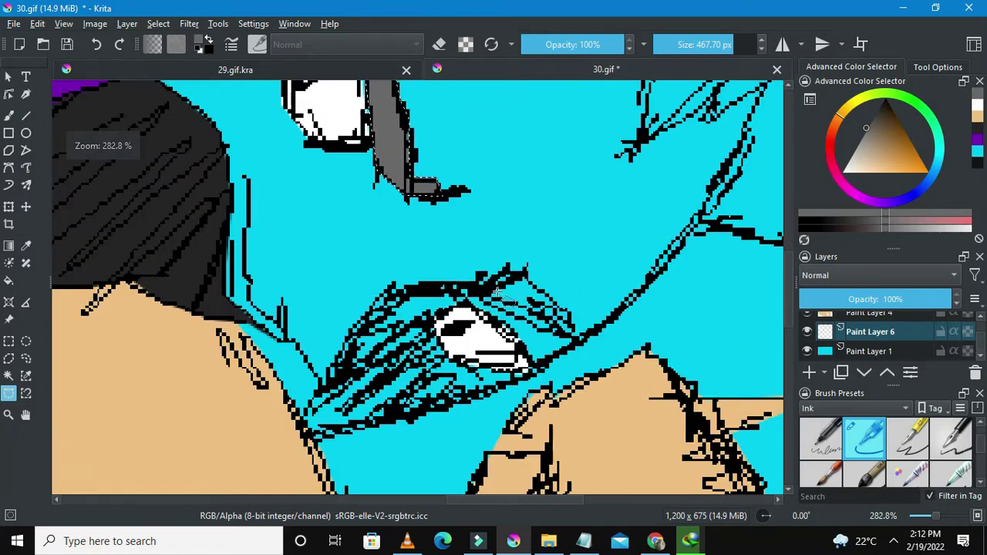
{"action": "left_click", "coordinate": [469, 297]}
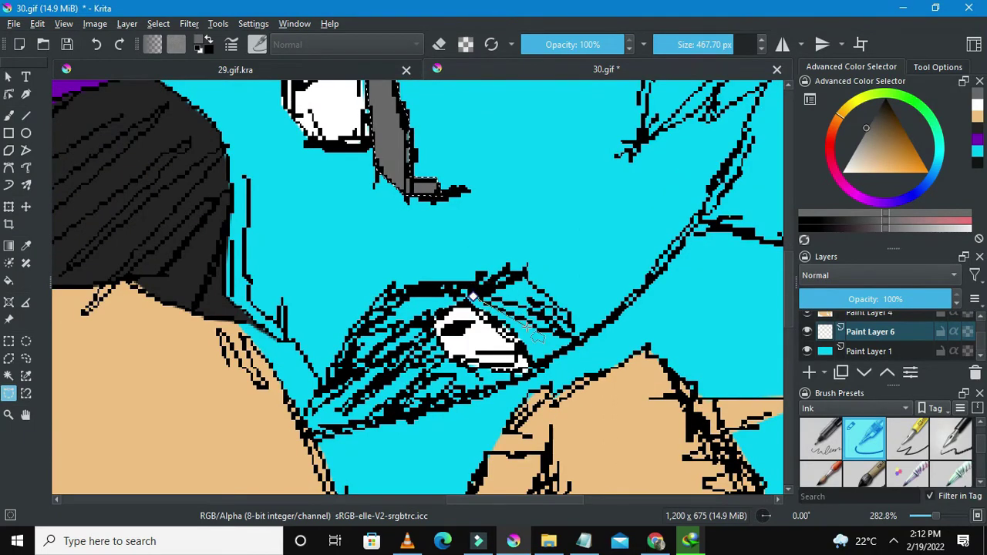
{"action": "left_click", "coordinate": [577, 336]}
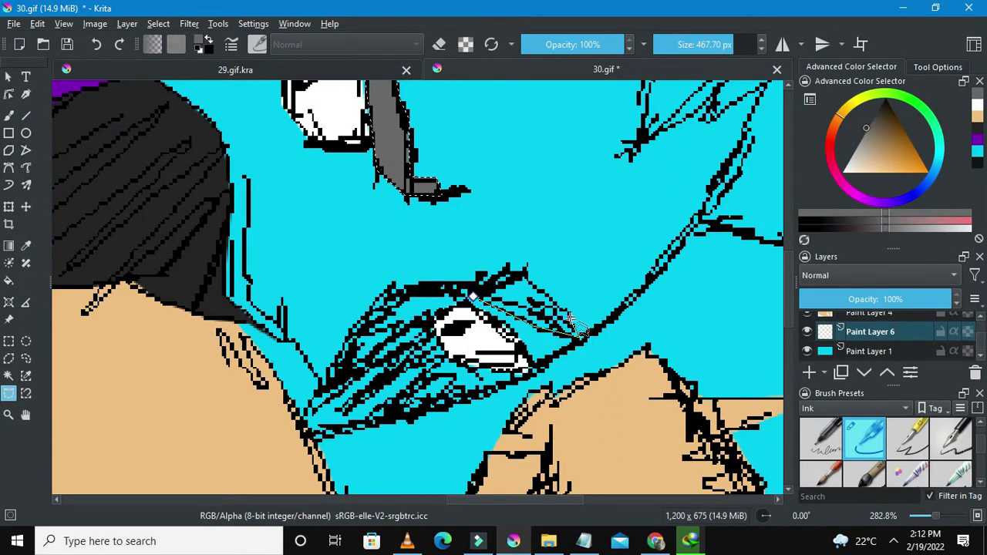
{"action": "left_click", "coordinate": [527, 274]}
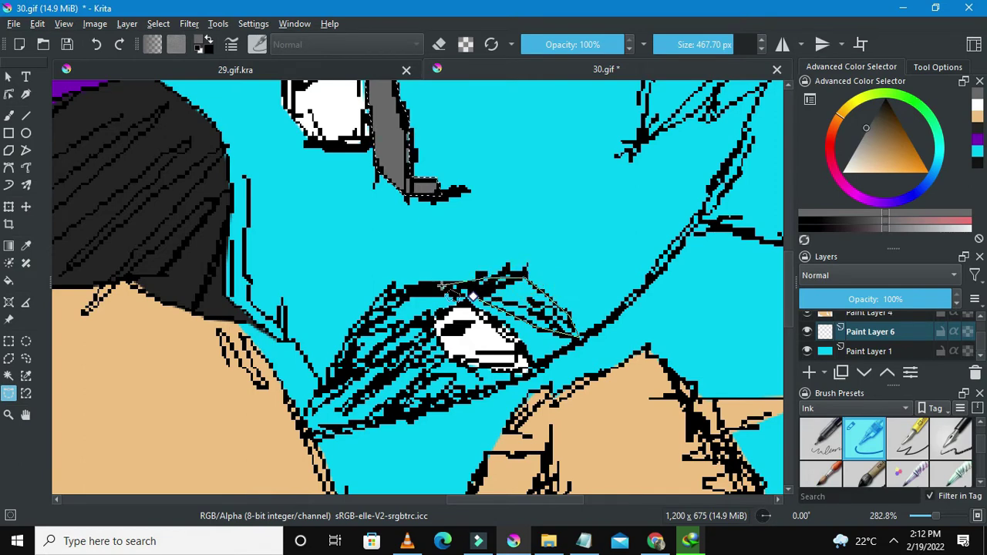
{"action": "left_click", "coordinate": [440, 286]}
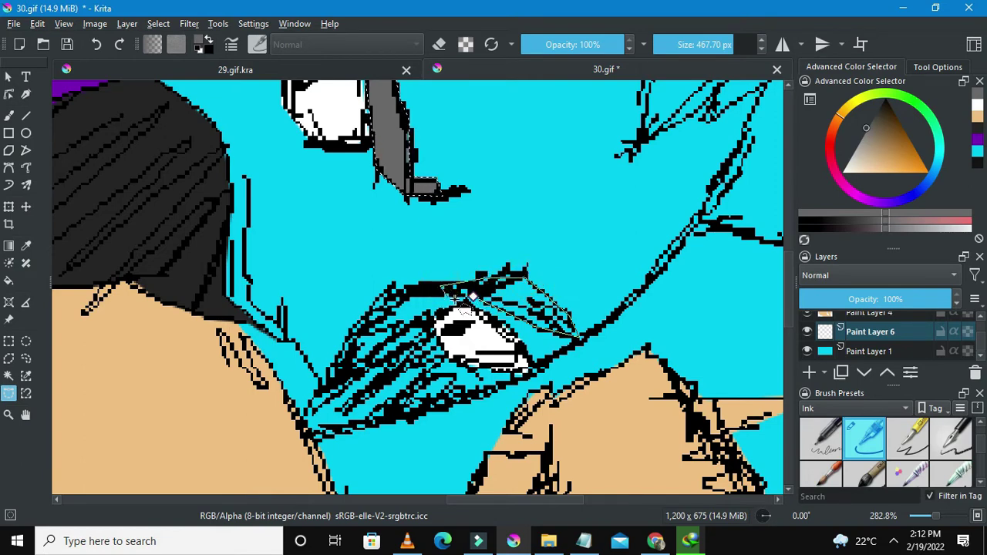
{"action": "left_click", "coordinate": [472, 296]}
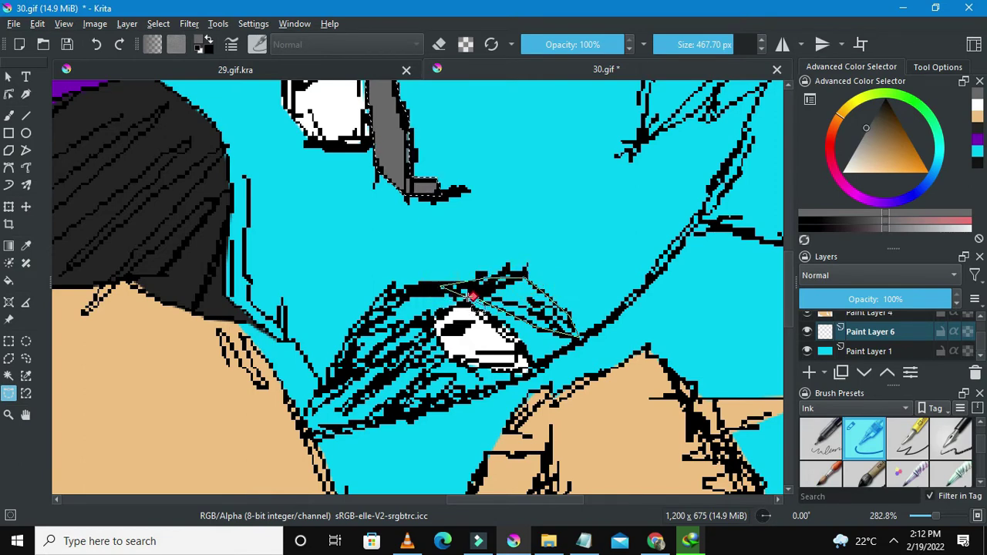
Fill the selected lower eyebrow with dark grey using the freehand brush on Paint Layer 6
{"action": "left_click", "coordinate": [9, 115]}
{"action": "scroll", "coordinate": [590, 270], "scroll_direction": "down", "scroll_amount": 1}
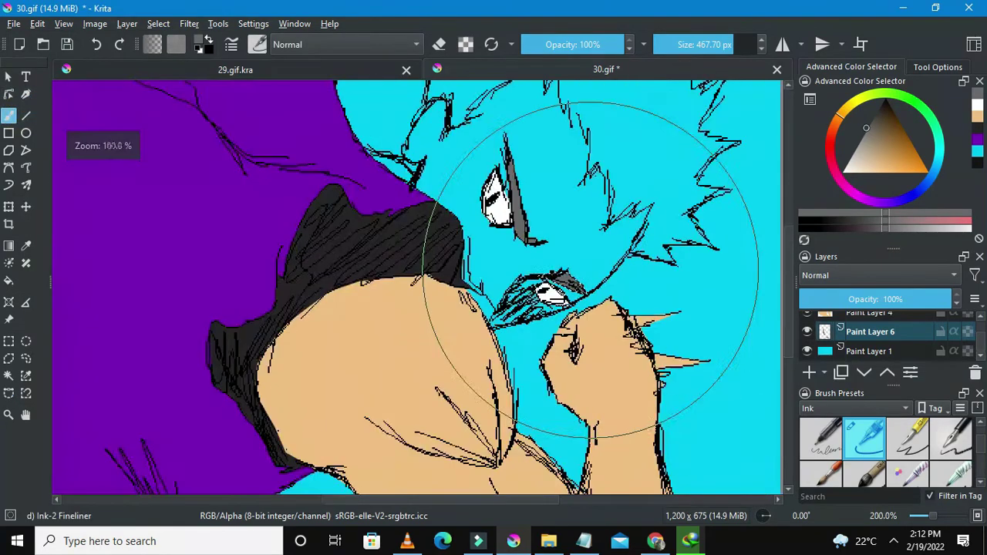
{"action": "scroll", "coordinate": [590, 269], "scroll_direction": "down", "scroll_amount": 5}
{"action": "scroll", "coordinate": [646, 198], "scroll_direction": "up", "scroll_amount": 2}
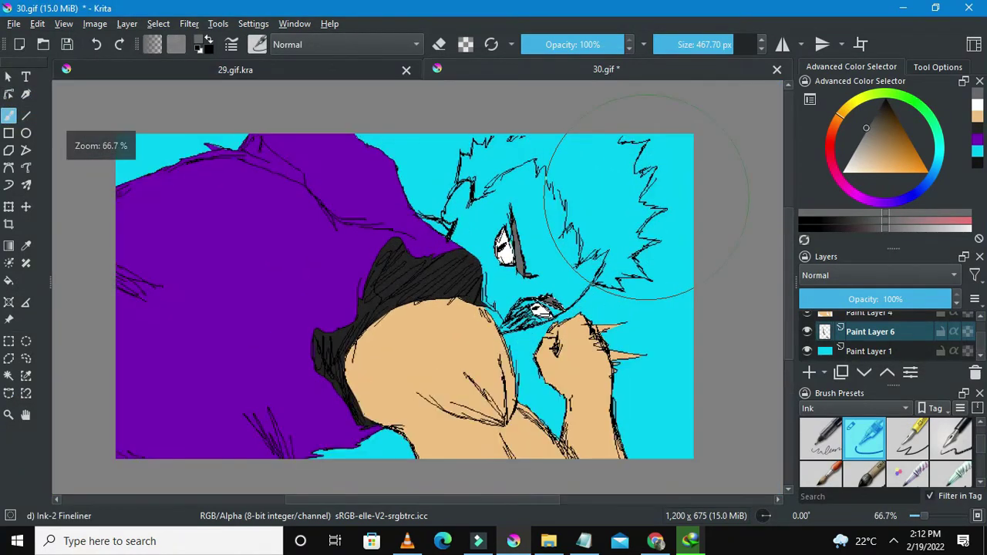
Start a Bezier curve selection of the hair near the ear, tracing the fringe up over its peak to the first spike
{"action": "left_click", "coordinate": [9, 393]}
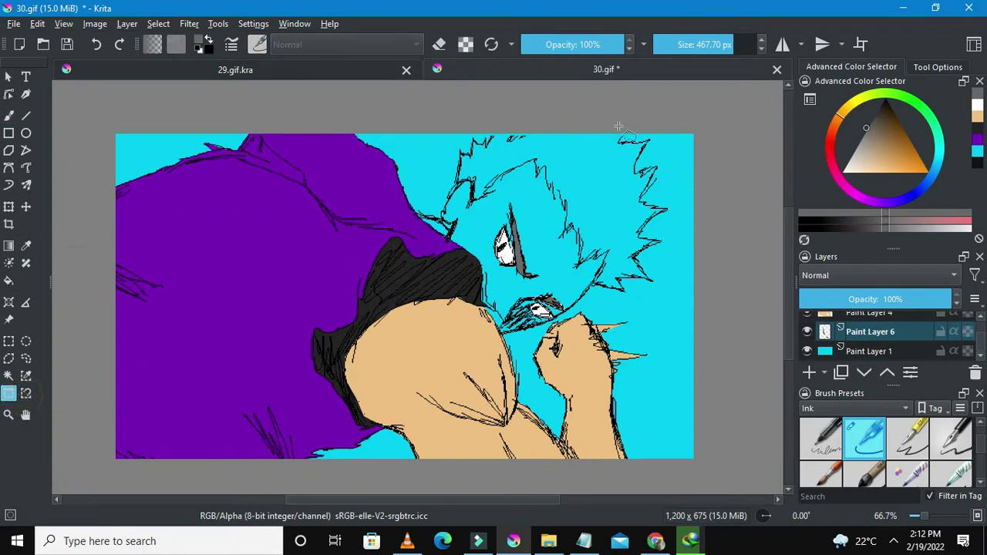
{"action": "scroll", "coordinate": [557, 150], "scroll_direction": "up", "scroll_amount": 2}
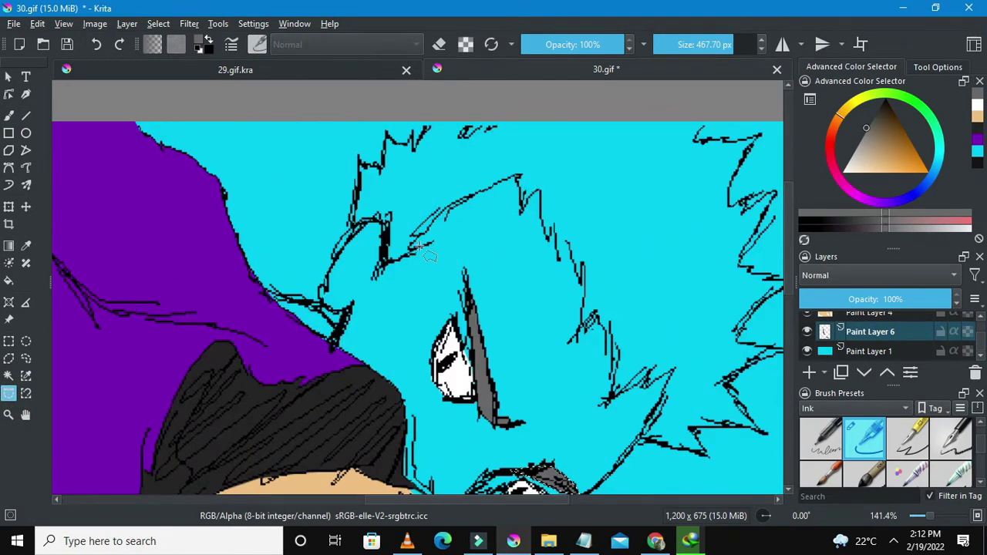
{"action": "scroll", "coordinate": [420, 248], "scroll_direction": "up", "scroll_amount": 1}
{"action": "left_click", "coordinate": [373, 266]}
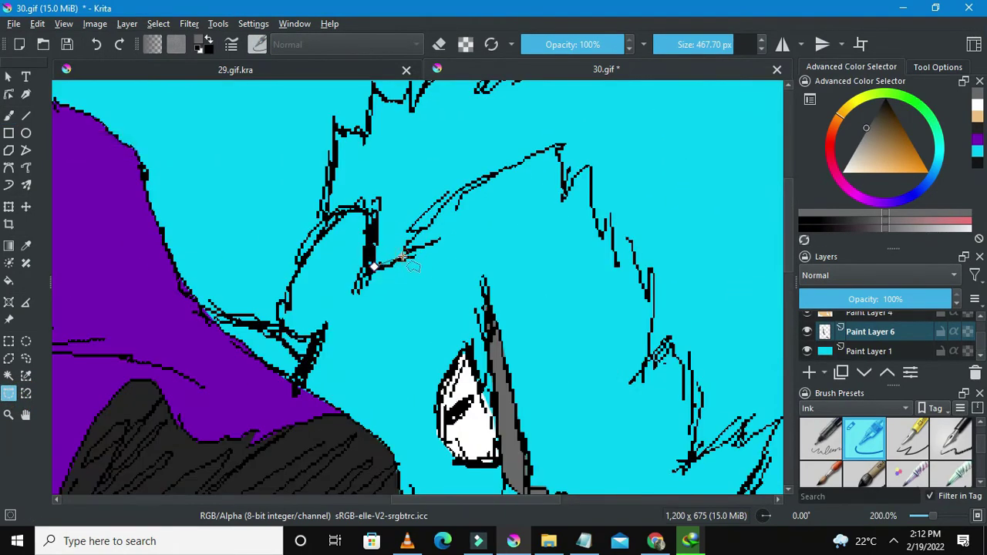
{"action": "left_click", "coordinate": [419, 242]}
{"action": "left_click", "coordinate": [408, 245]}
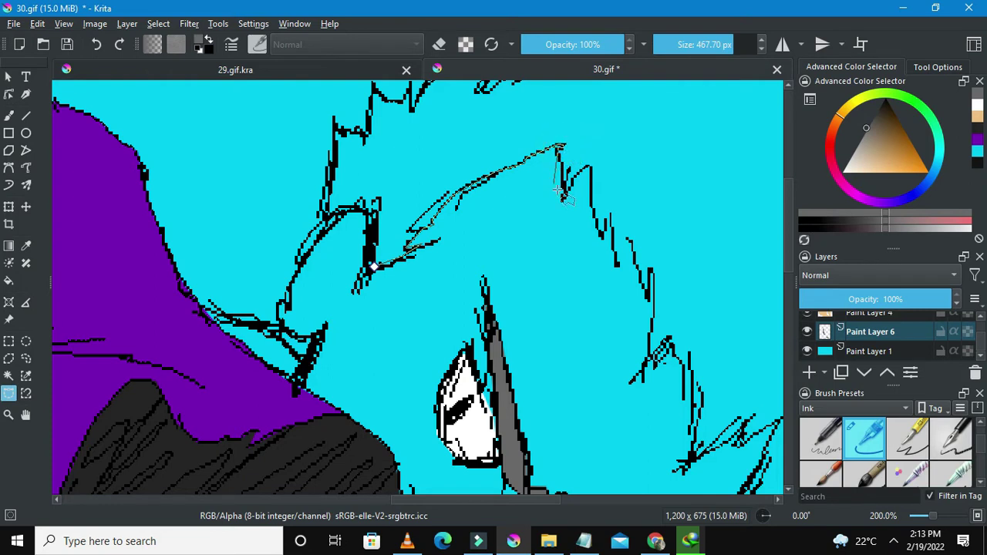
{"action": "left_click", "coordinate": [578, 172]}
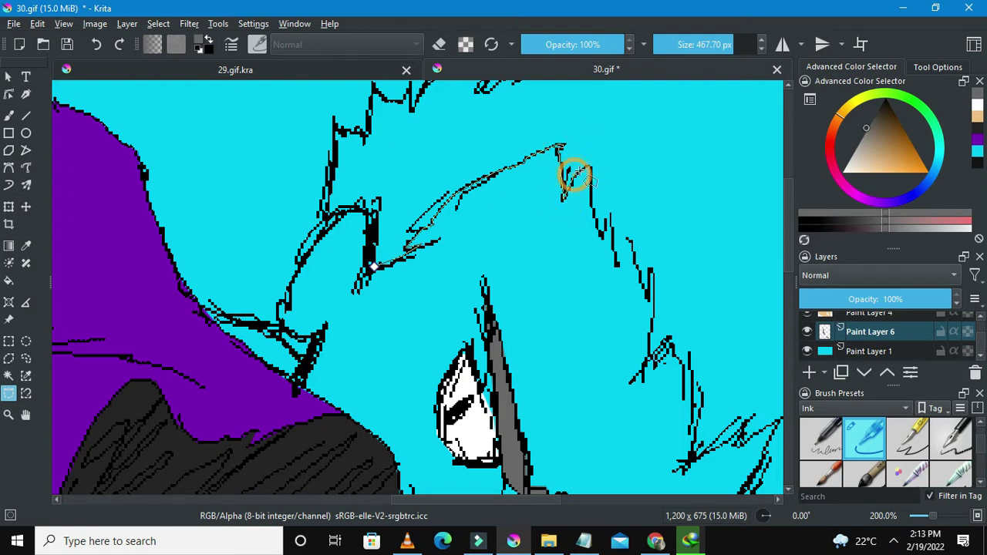
{"action": "left_click", "coordinate": [591, 166]}
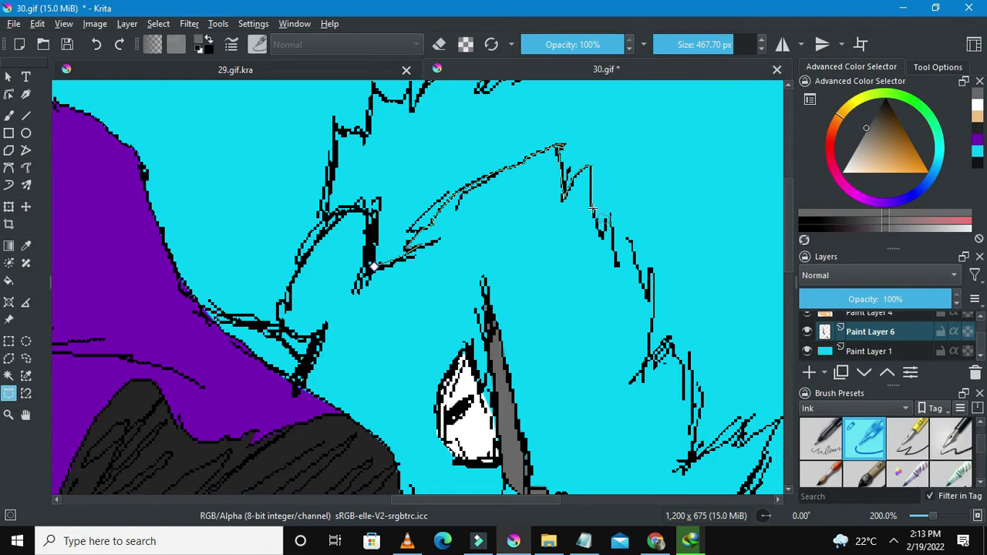
Continue the hair selection down the jagged fringe spikes to the notch above the lower eye
{"action": "left_click", "coordinate": [601, 239]}
{"action": "left_click", "coordinate": [628, 241]}
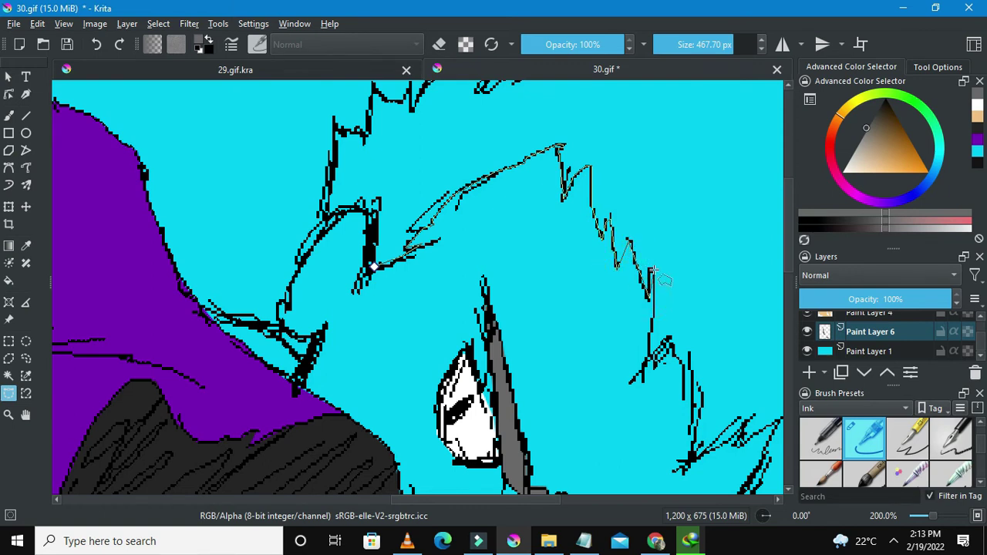
{"action": "left_click", "coordinate": [651, 274]}
{"action": "left_click", "coordinate": [647, 343]}
{"action": "left_click", "coordinate": [682, 408]}
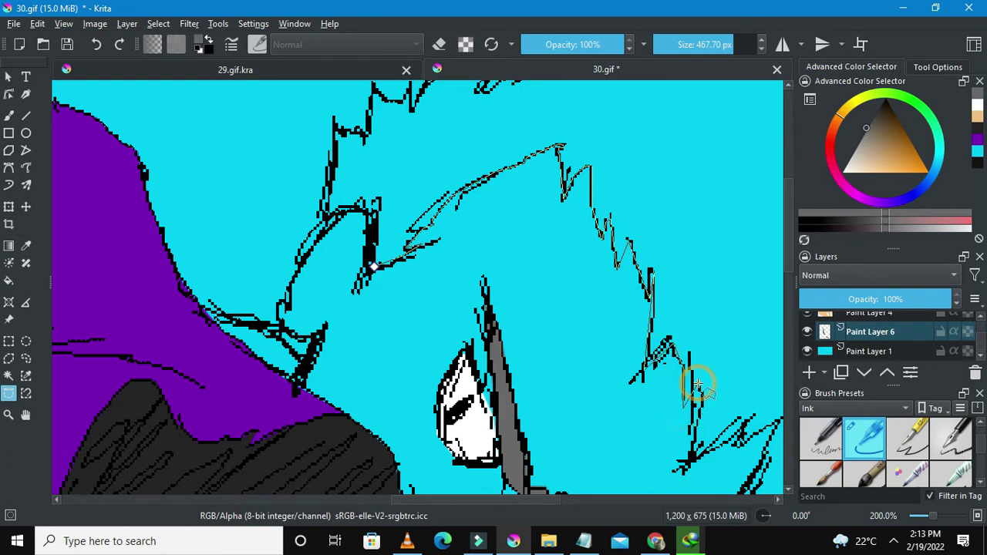
{"action": "left_click", "coordinate": [690, 461]}
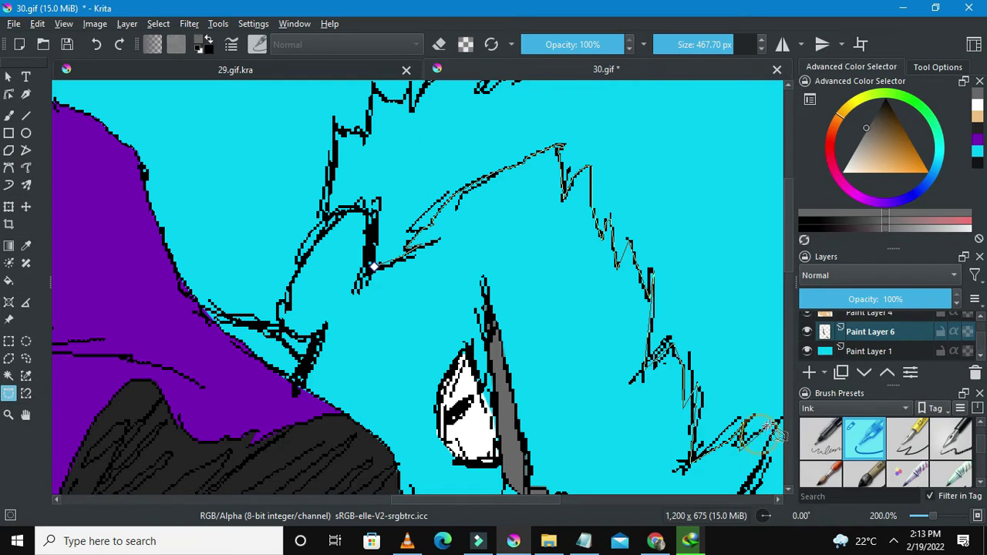
Extend the hair selection around the fringe's last tufts and along the first spike of the outer hair edge
{"action": "scroll", "coordinate": [767, 424], "scroll_direction": "down", "scroll_amount": 2}
{"action": "scroll", "coordinate": [789, 269], "scroll_direction": "down", "scroll_amount": 2}
{"action": "scroll", "coordinate": [790, 270], "scroll_direction": "right", "scroll_amount": 2}
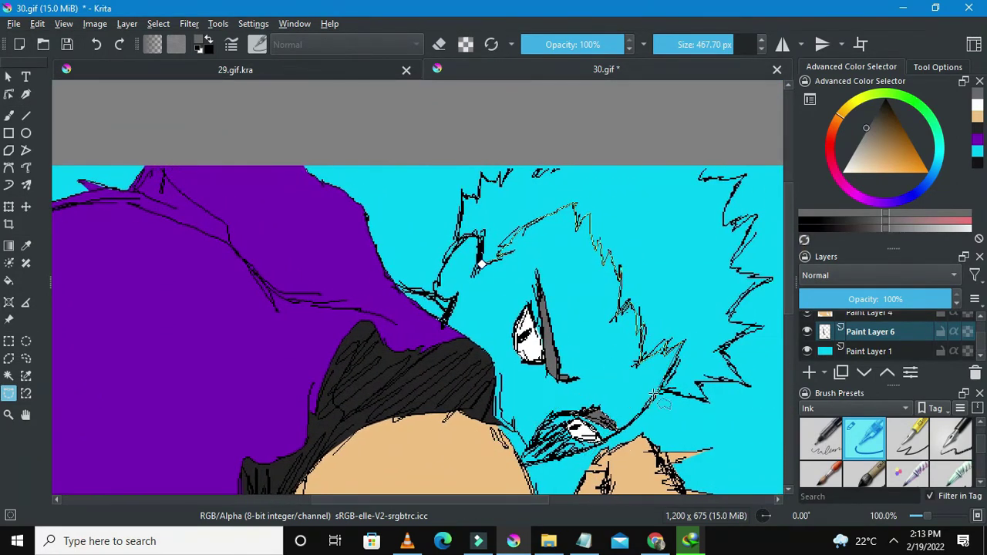
{"action": "scroll", "coordinate": [706, 336], "scroll_direction": "up", "scroll_amount": 2}
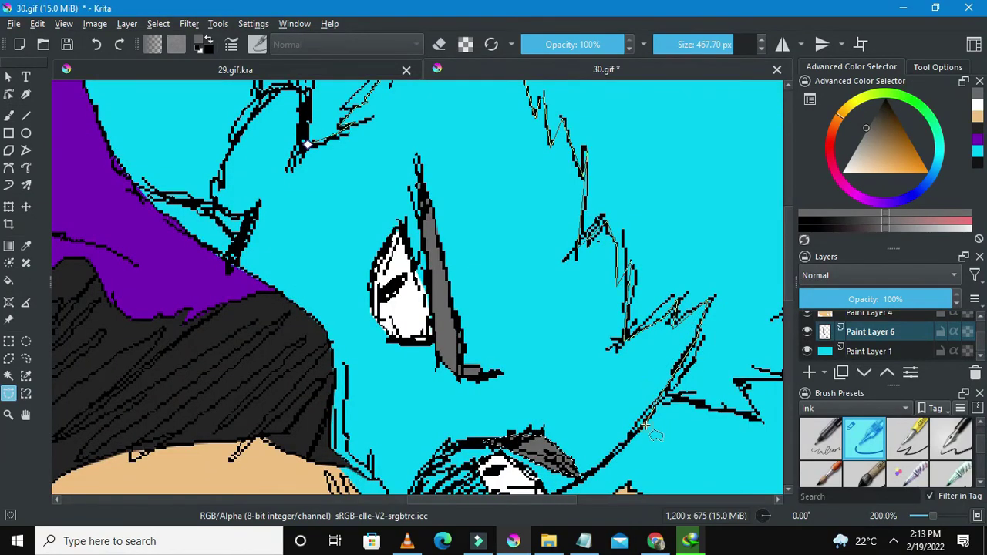
{"action": "left_click", "coordinate": [762, 418]}
{"action": "left_click", "coordinate": [739, 383]}
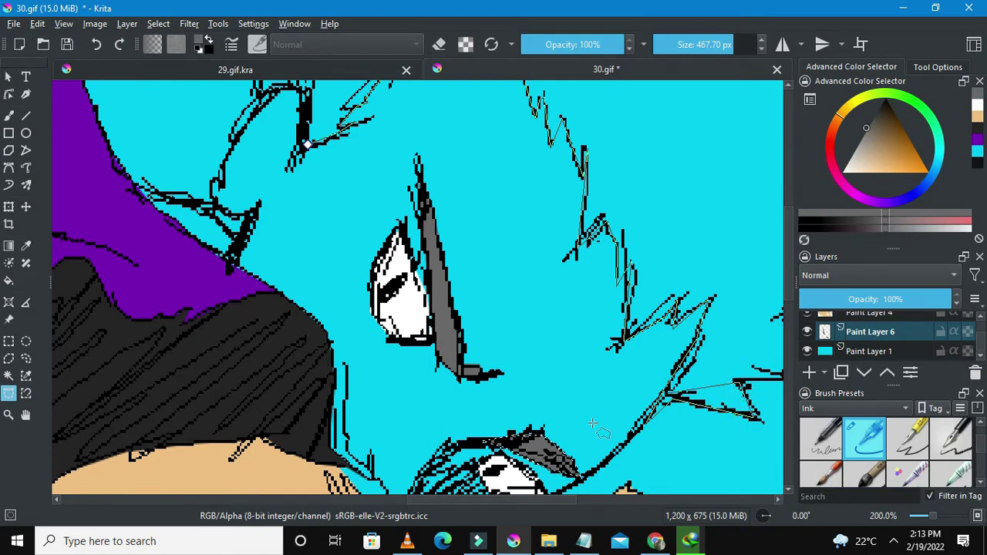
{"action": "left_click_drag", "start_coordinate": [434, 504], "coordinate": [451, 503]}
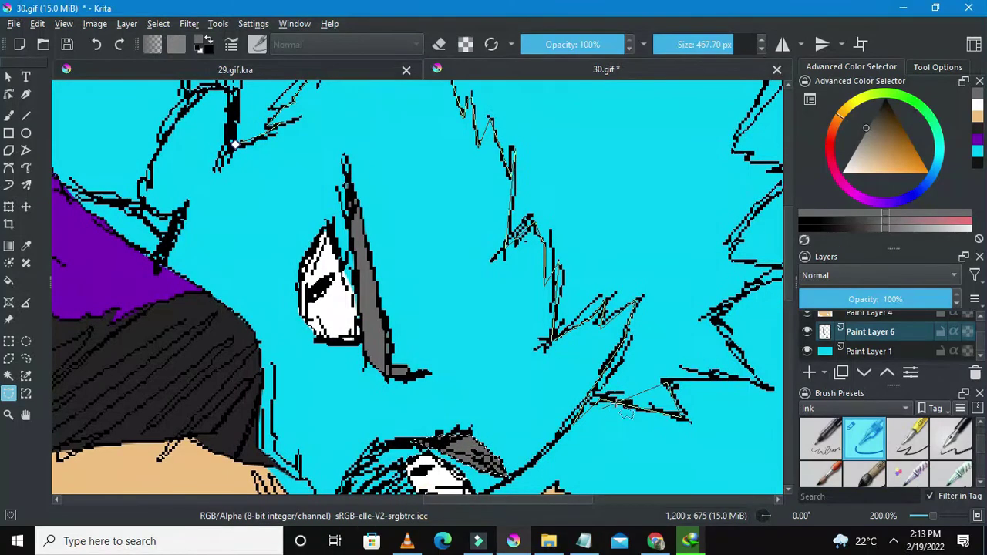
{"action": "left_click", "coordinate": [692, 418]}
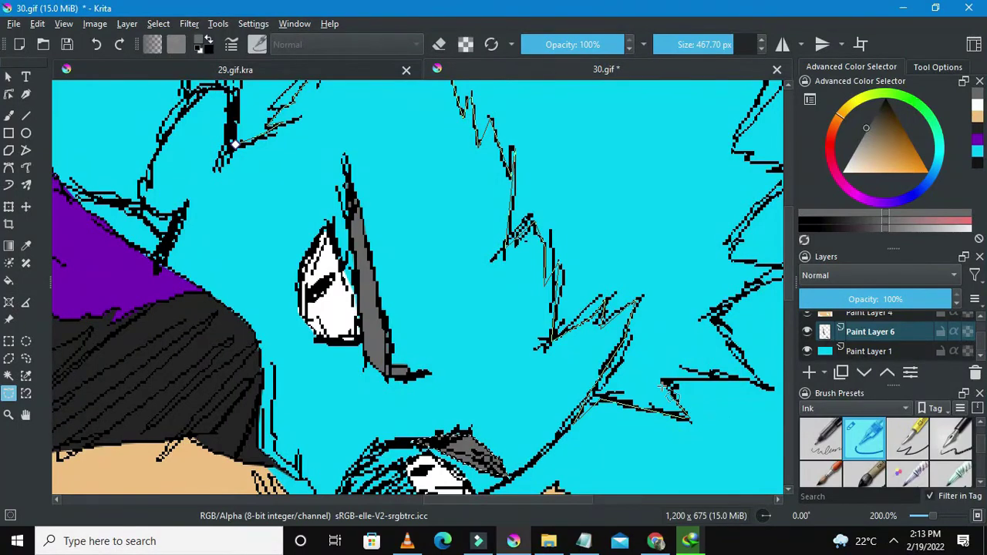
{"action": "left_click", "coordinate": [661, 382]}
Continue the hair selection upward along the zigzag spikes of the outer hair edge at the back of the head
{"action": "left_click", "coordinate": [771, 388]}
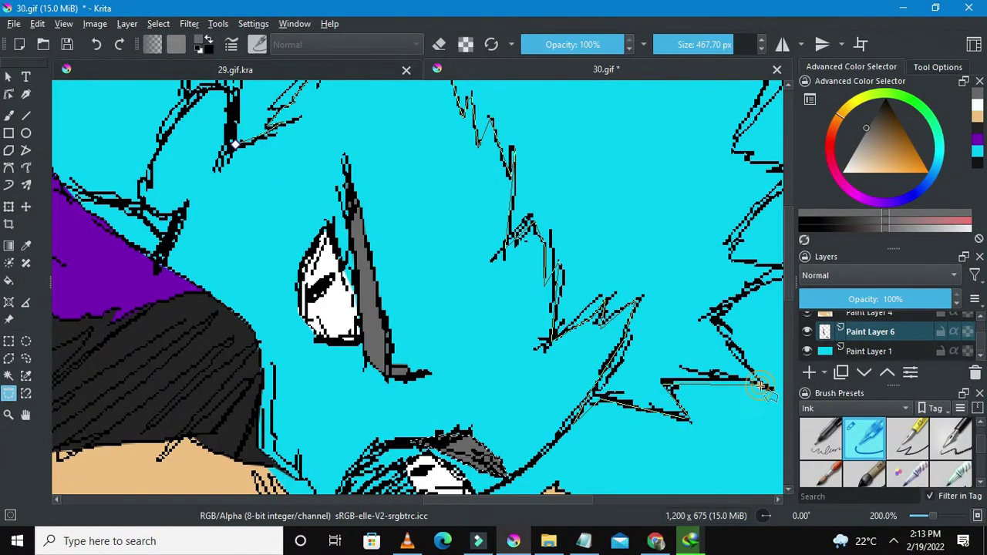
{"action": "left_click", "coordinate": [705, 316]}
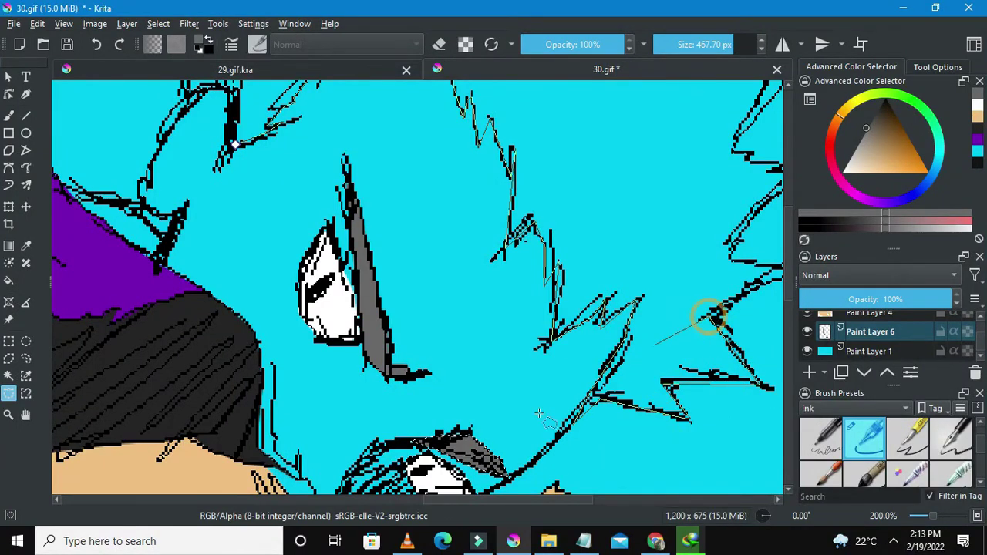
{"action": "left_click_drag", "start_coordinate": [446, 502], "coordinate": [478, 502]}
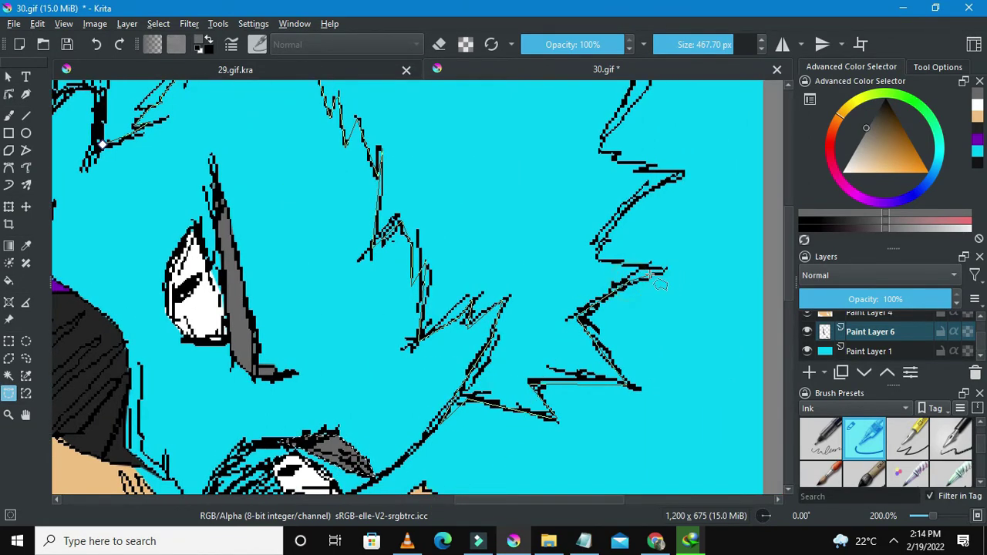
{"action": "left_click", "coordinate": [664, 271]}
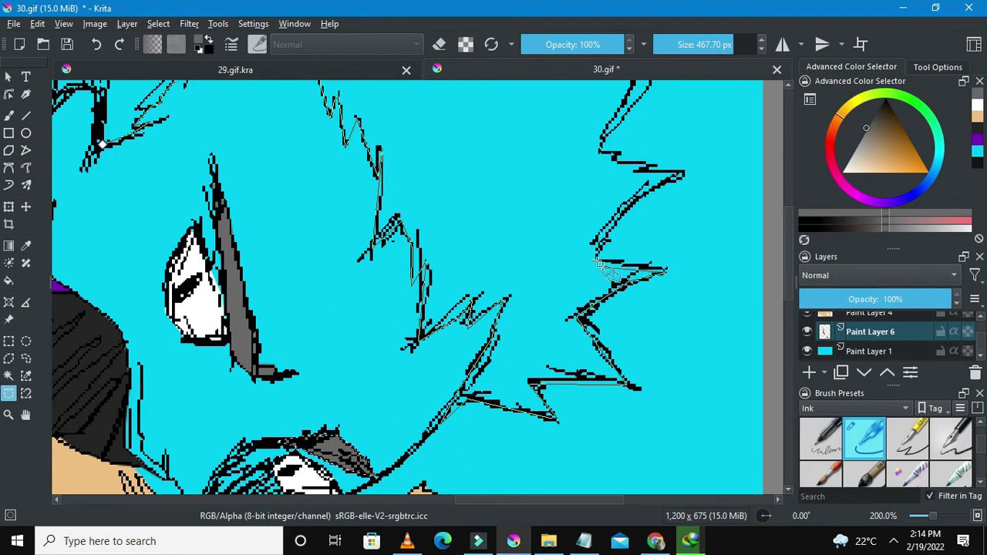
{"action": "left_click", "coordinate": [592, 258]}
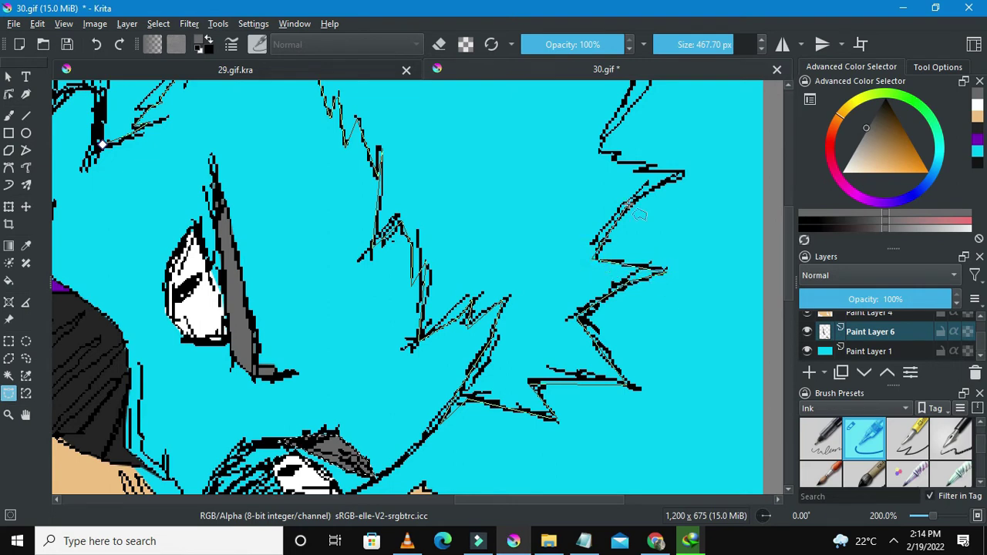
Continue the selection outline along the hair's outer spikes, beyond the canvas's upper edge and down the spikes near the ear
{"action": "left_click", "coordinate": [681, 174]}
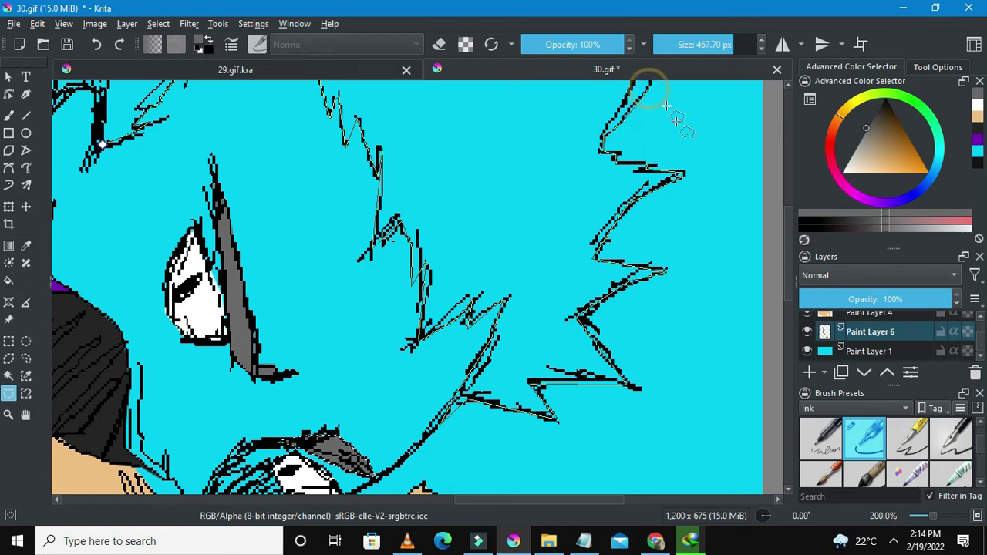
{"action": "scroll", "coordinate": [656, 96], "scroll_direction": "down", "scroll_amount": 3}
{"action": "left_click_drag", "start_coordinate": [786, 264], "coordinate": [784, 232]}
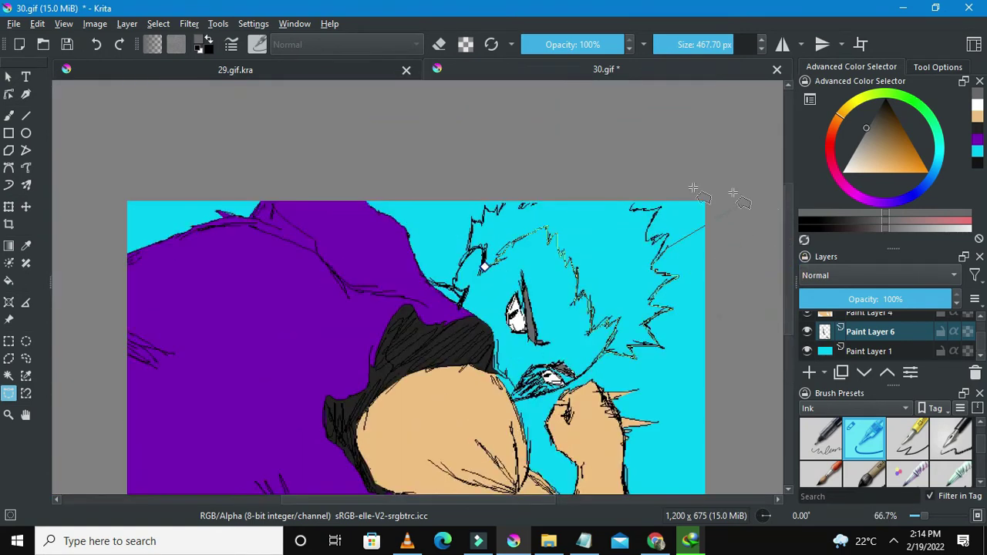
{"action": "scroll", "coordinate": [677, 215], "scroll_direction": "up", "scroll_amount": 3}
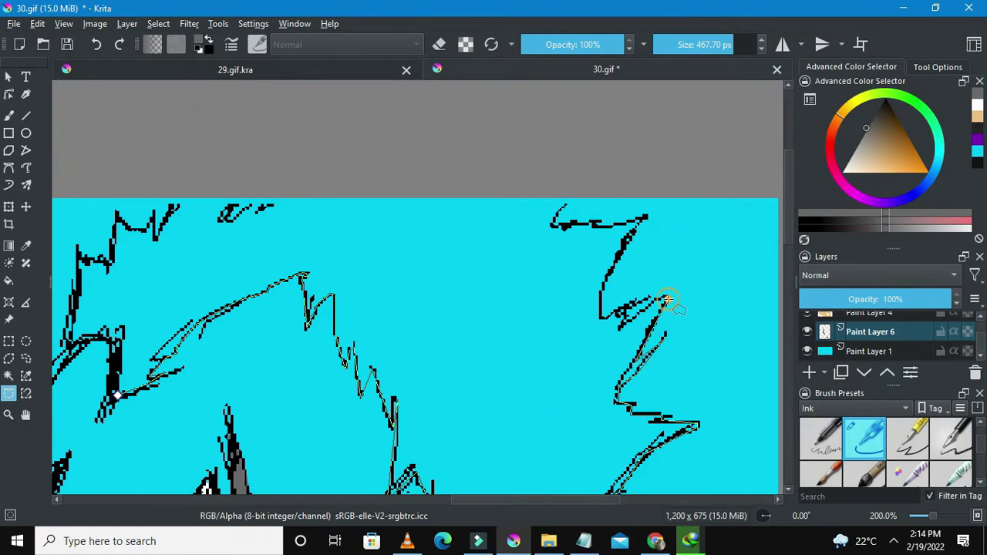
{"action": "left_click_drag", "start_coordinate": [649, 299], "coordinate": [606, 319]}
{"action": "mouse_move", "coordinate": [600, 296]}
{"action": "left_mouse_down"}
{"action": "mouse_move", "coordinate": [646, 211]}
{"action": "mouse_move", "coordinate": [571, 235]}
{"action": "mouse_move", "coordinate": [612, 229]}
{"action": "mouse_move", "coordinate": [545, 226]}
{"action": "mouse_move", "coordinate": [561, 207]}
{"action": "mouse_move", "coordinate": [257, 183]}
{"action": "mouse_move", "coordinate": [269, 183]}
{"action": "mouse_move", "coordinate": [255, 211]}
{"action": "mouse_move", "coordinate": [223, 223]}
{"action": "mouse_move", "coordinate": [235, 175]}
{"action": "mouse_move", "coordinate": [212, 183]}
{"action": "left_mouse_up"}
{"action": "left_click", "coordinate": [171, 187]}
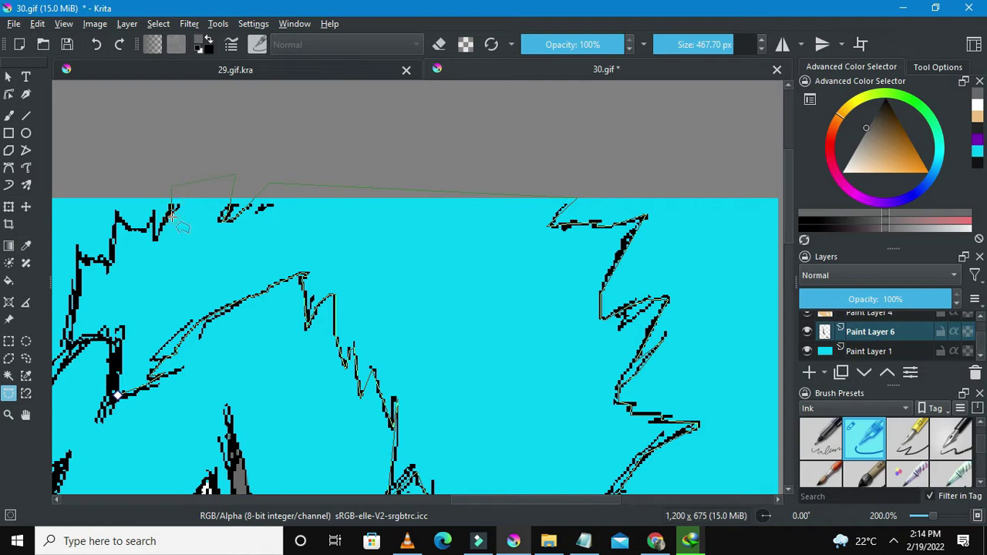
{"action": "left_click", "coordinate": [154, 237]}
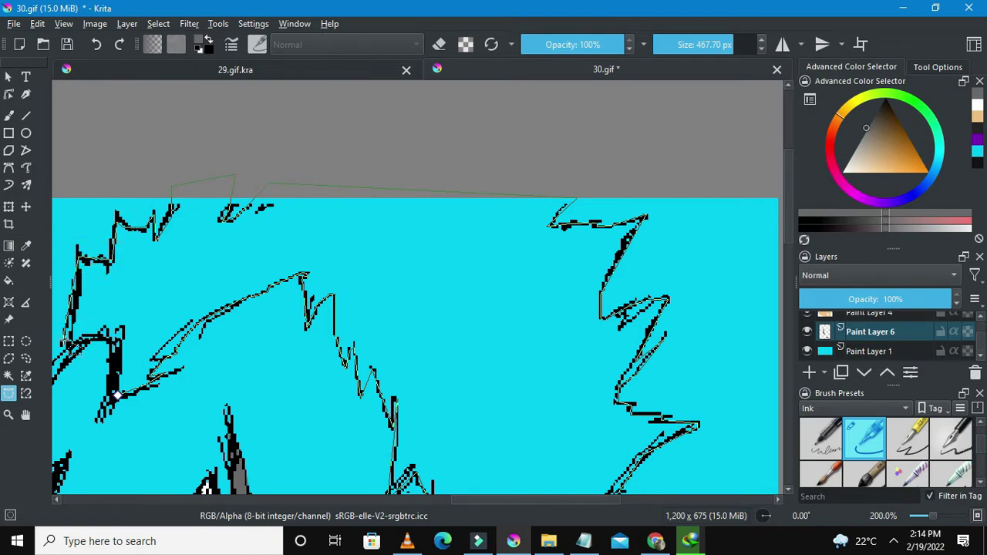
Run the selection outline along the ear's upper edge and close it at its starting point on the hairline
{"action": "scroll", "coordinate": [73, 343], "scroll_direction": "down", "scroll_amount": 2}
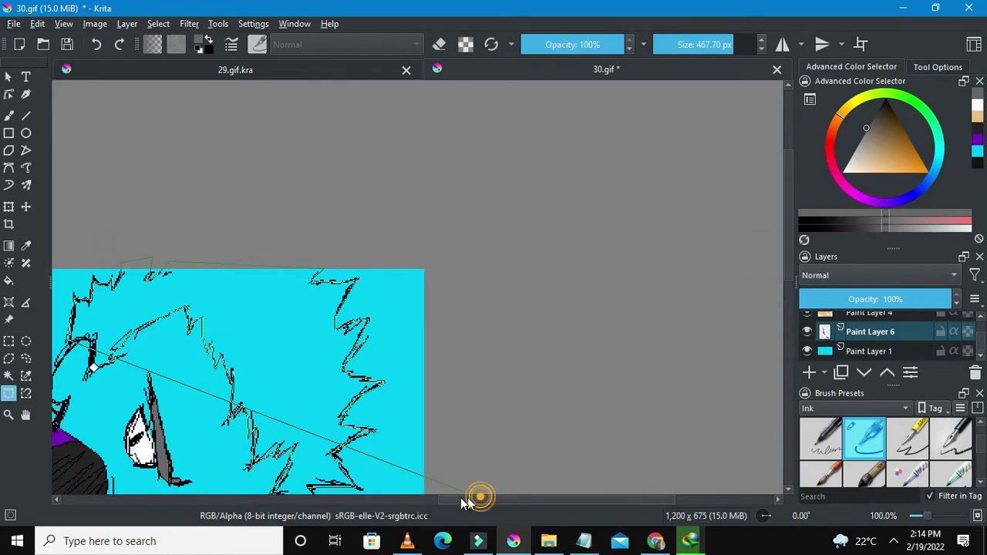
{"action": "left_click_drag", "start_coordinate": [460, 498], "coordinate": [375, 497]}
{"action": "scroll", "coordinate": [787, 179], "scroll_direction": "up", "scroll_amount": 2}
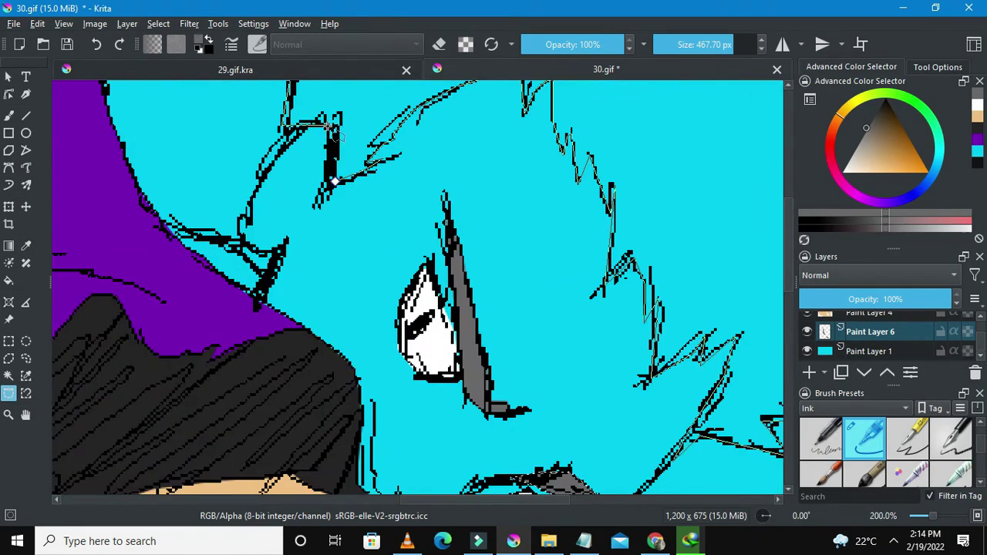
{"action": "left_click", "coordinate": [333, 182]}
{"action": "scroll", "coordinate": [333, 182], "scroll_direction": "down", "scroll_amount": 3}
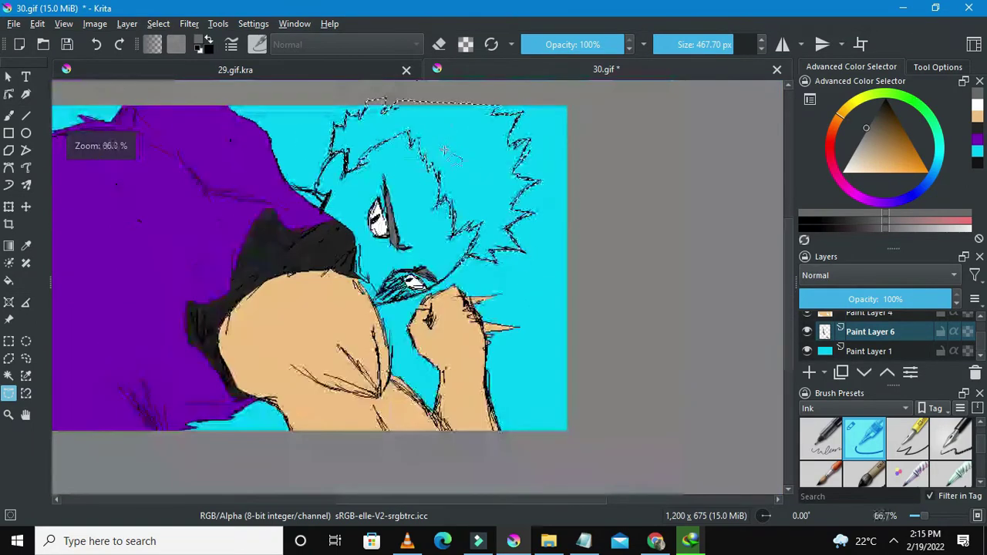
Paint the selected hair area solid dark grey with the Ink-2 Fineliner brush on Paint Layer 6
{"action": "left_click", "coordinate": [9, 115]}
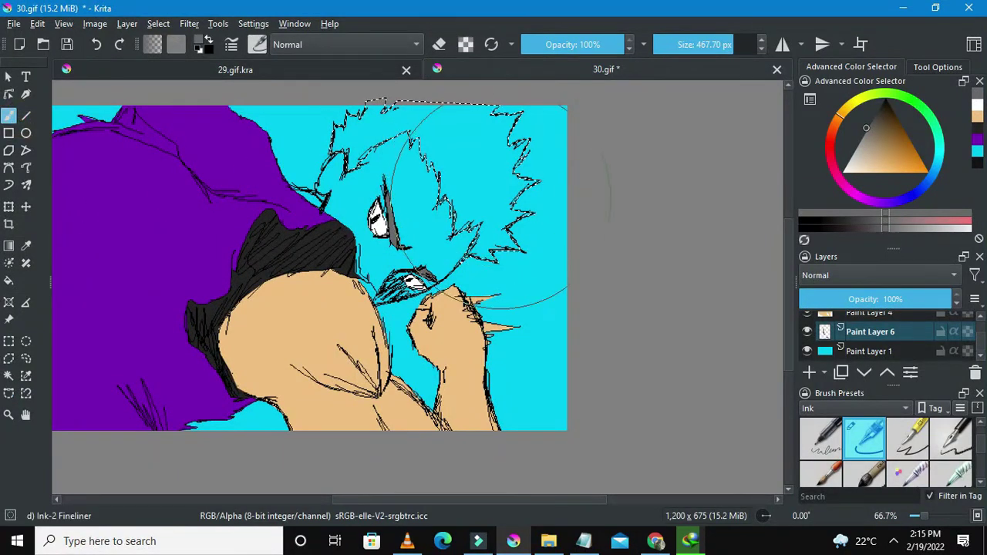
{"action": "left_click", "coordinate": [501, 225]}
{"action": "mouse_move", "coordinate": [485, 161]}
{"action": "left_mouse_down"}
{"action": "mouse_move", "coordinate": [492, 216]}
{"action": "mouse_move", "coordinate": [445, 139]}
{"action": "mouse_move", "coordinate": [368, 186]}
{"action": "mouse_move", "coordinate": [412, 146]}
{"action": "mouse_move", "coordinate": [498, 244]}
{"action": "mouse_move", "coordinate": [436, 228]}
{"action": "left_mouse_up"}
{"action": "scroll", "coordinate": [435, 228], "scroll_direction": "down", "scroll_amount": 2}
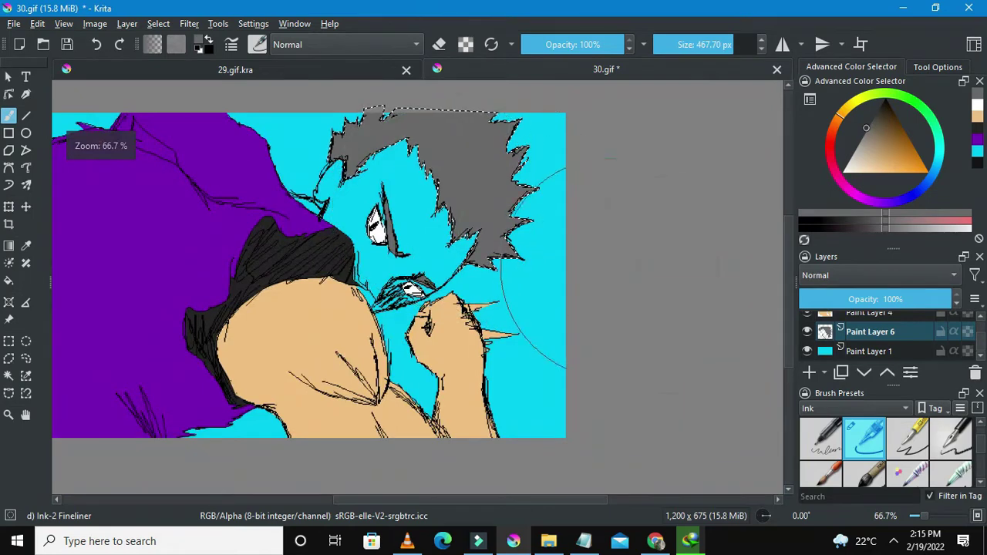
Deselect the hair area
{"action": "left_click", "coordinate": [5, 346]}
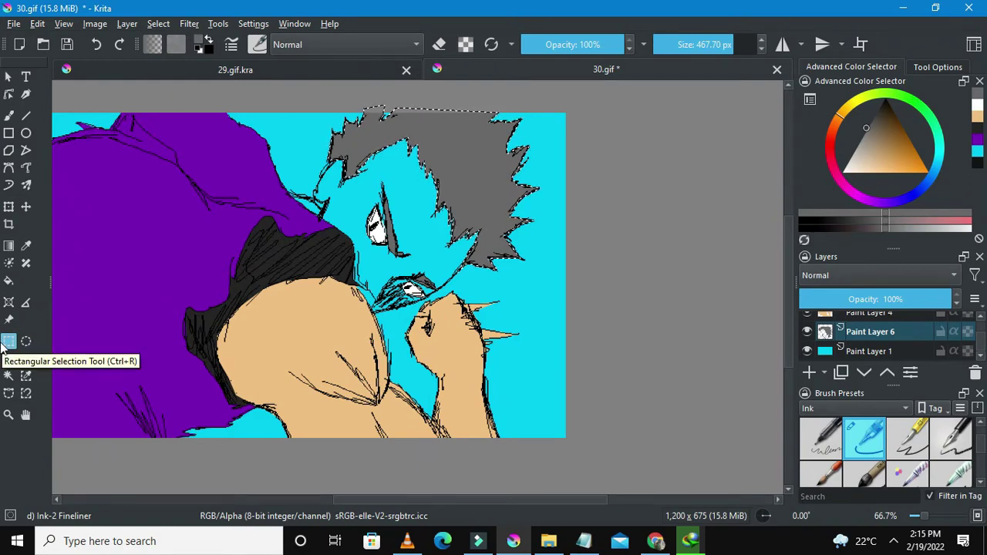
{"action": "right_click", "coordinate": [155, 283]}
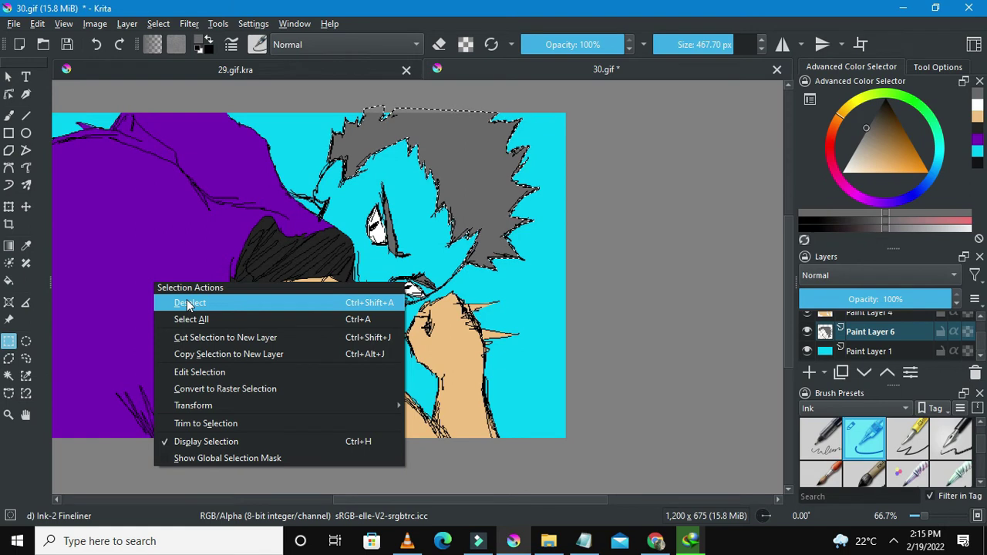
{"action": "left_click", "coordinate": [189, 303]}
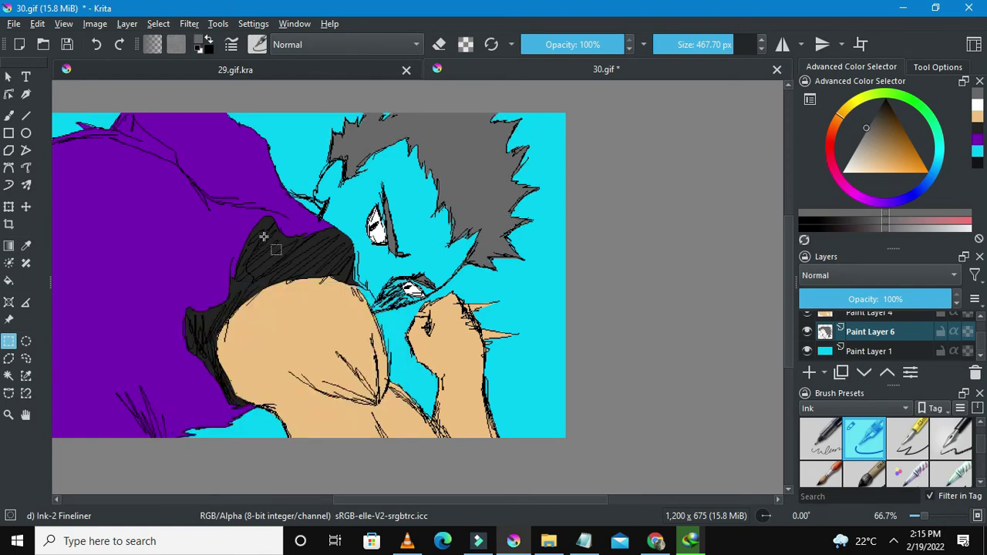
Add a new paint layer and place it between Paint Layer 6 and Paint Layer 1
{"action": "scroll", "coordinate": [262, 239], "scroll_direction": "down", "scroll_amount": 1}
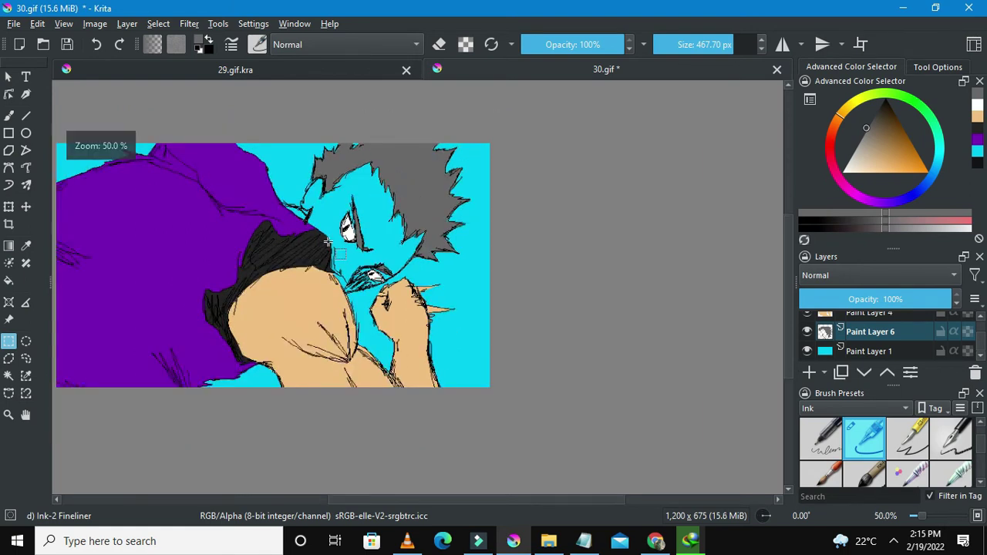
{"action": "left_click", "coordinate": [809, 372]}
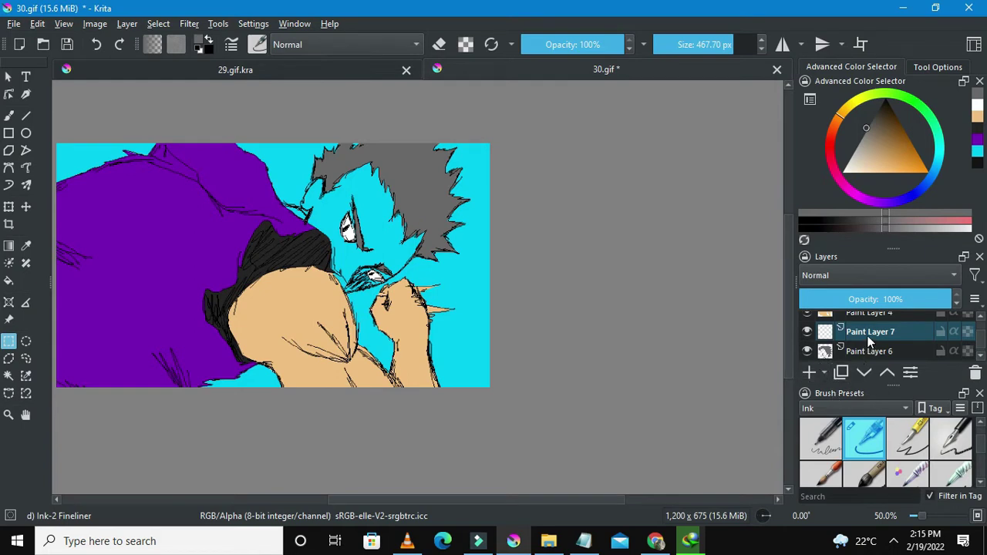
{"action": "mouse_move", "coordinate": [869, 342]}
{"action": "left_mouse_down"}
{"action": "mouse_move", "coordinate": [880, 369]}
{"action": "mouse_move", "coordinate": [943, 356]}
{"action": "mouse_move", "coordinate": [899, 353]}
{"action": "left_mouse_up"}
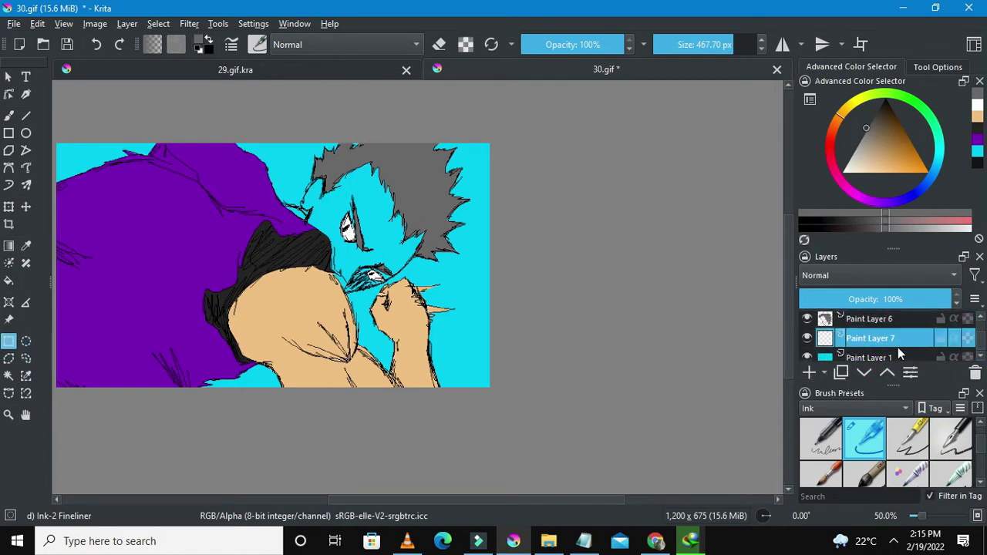
Start a Bezier curve selection where the mouth meets the shoulder and trace the jawline up into the grey hair
{"action": "scroll", "coordinate": [352, 232], "scroll_direction": "up", "scroll_amount": 2}
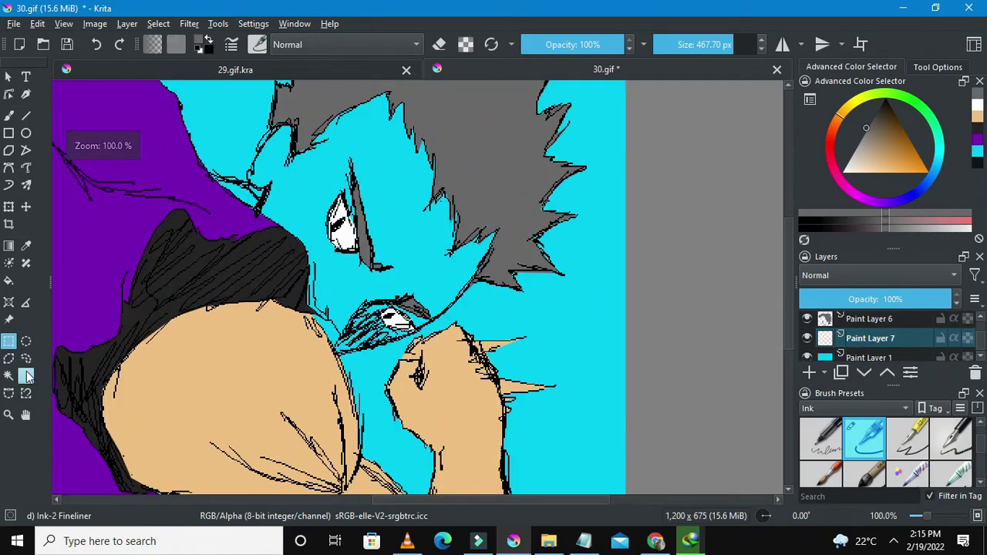
{"action": "left_click", "coordinate": [8, 395]}
{"action": "scroll", "coordinate": [403, 233], "scroll_direction": "down", "scroll_amount": 2}
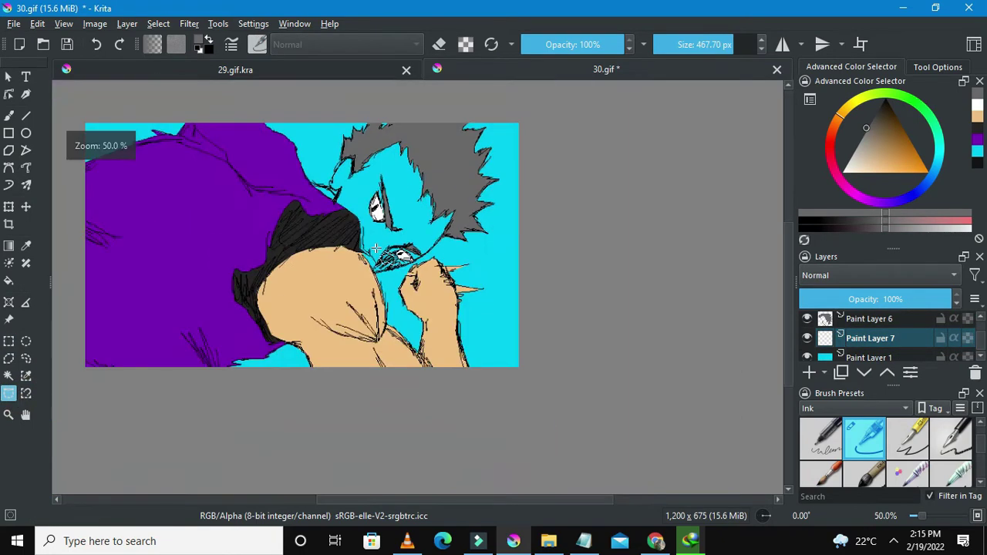
{"action": "scroll", "coordinate": [367, 294], "scroll_direction": "up", "scroll_amount": 2}
{"action": "scroll", "coordinate": [369, 297], "scroll_direction": "up", "scroll_amount": 2}
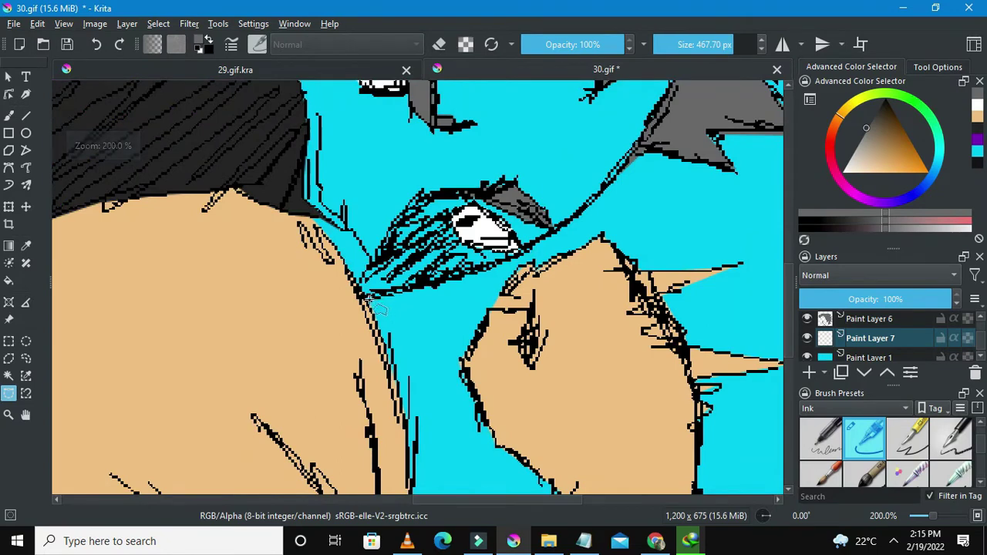
{"action": "left_click", "coordinate": [364, 298]}
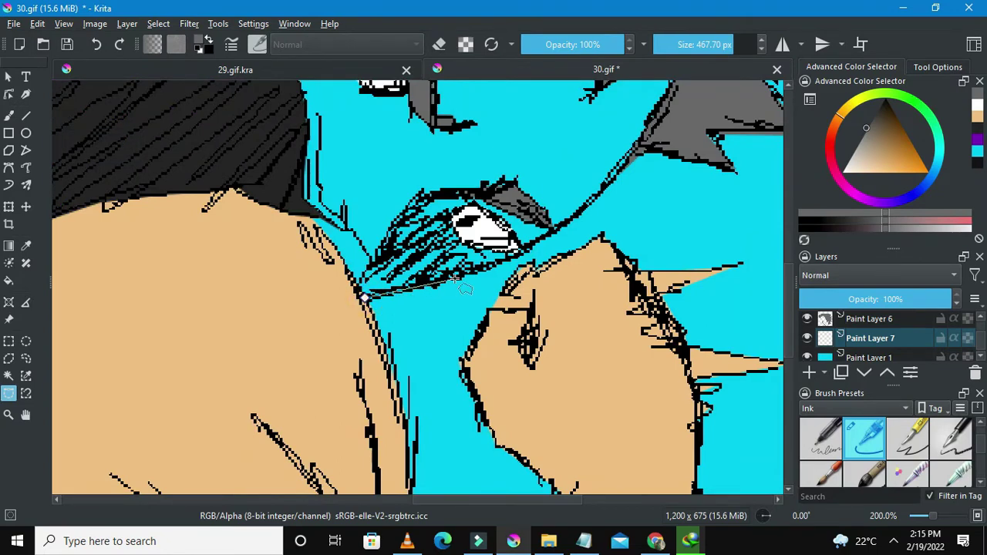
{"action": "left_click", "coordinate": [535, 251]}
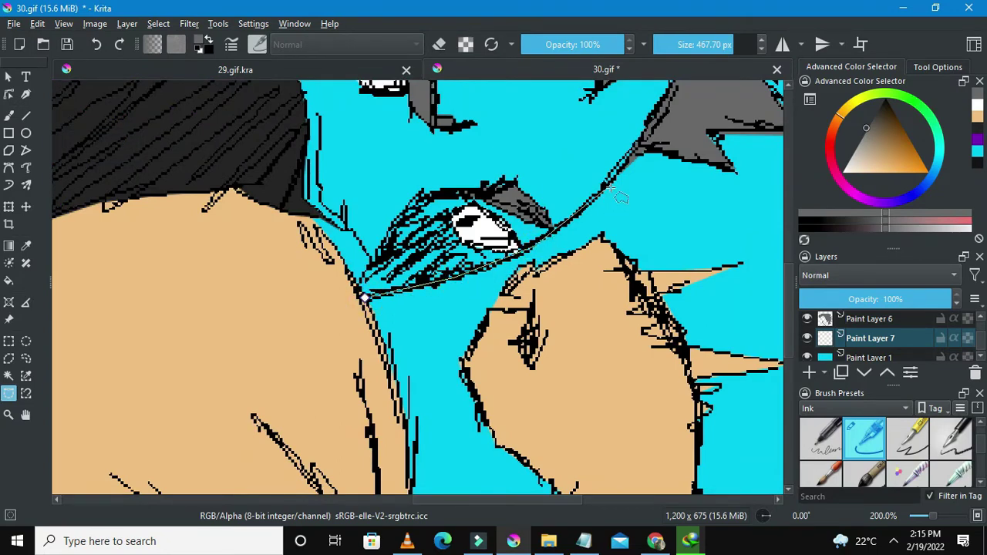
{"action": "scroll", "coordinate": [628, 164], "scroll_direction": "down", "scroll_amount": 3}
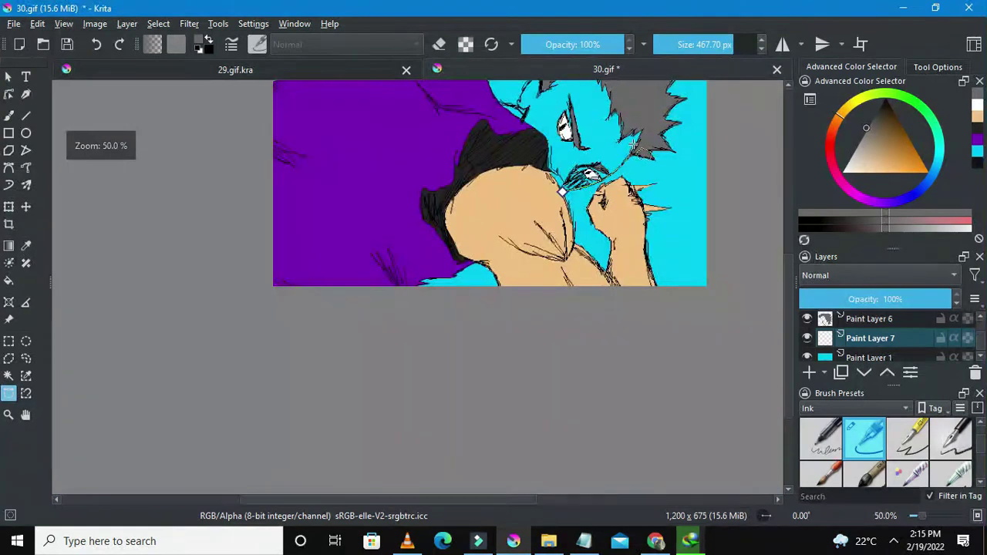
{"action": "scroll", "coordinate": [647, 154], "scroll_direction": "up", "scroll_amount": 3}
{"action": "left_click", "coordinate": [663, 142]}
Continue the face selection loosely through the grey hair above the forehead to the top of the ear
{"action": "scroll", "coordinate": [663, 142], "scroll_direction": "down", "scroll_amount": 4}
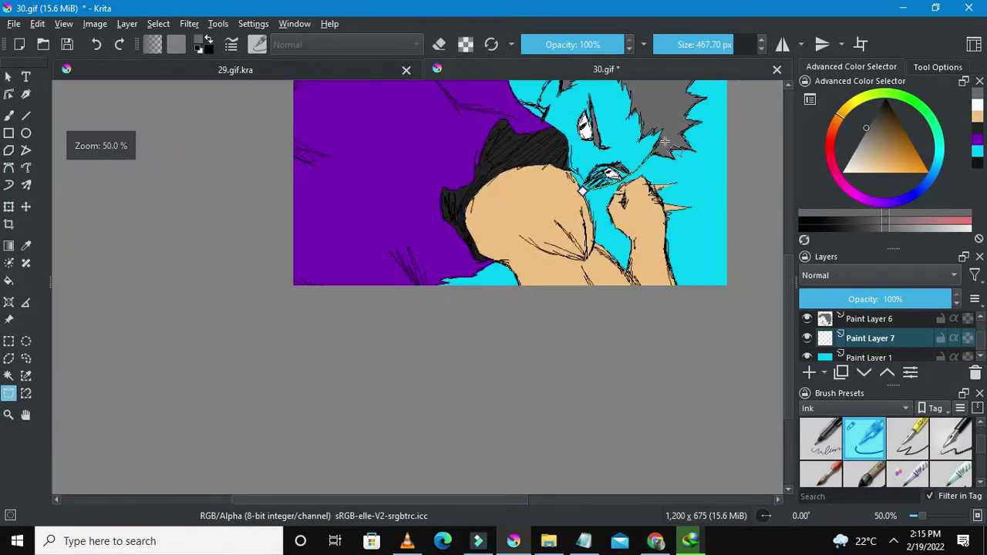
{"action": "left_click", "coordinate": [669, 120]}
{"action": "scroll", "coordinate": [648, 86], "scroll_direction": "down", "scroll_amount": 2}
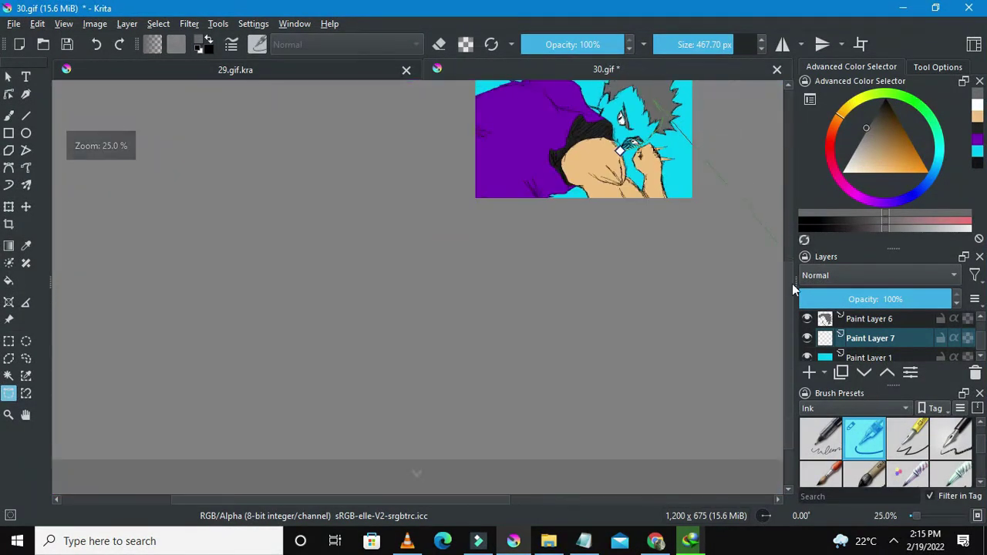
{"action": "scroll", "coordinate": [663, 190], "scroll_direction": "up", "scroll_amount": 3}
{"action": "left_click", "coordinate": [601, 239]}
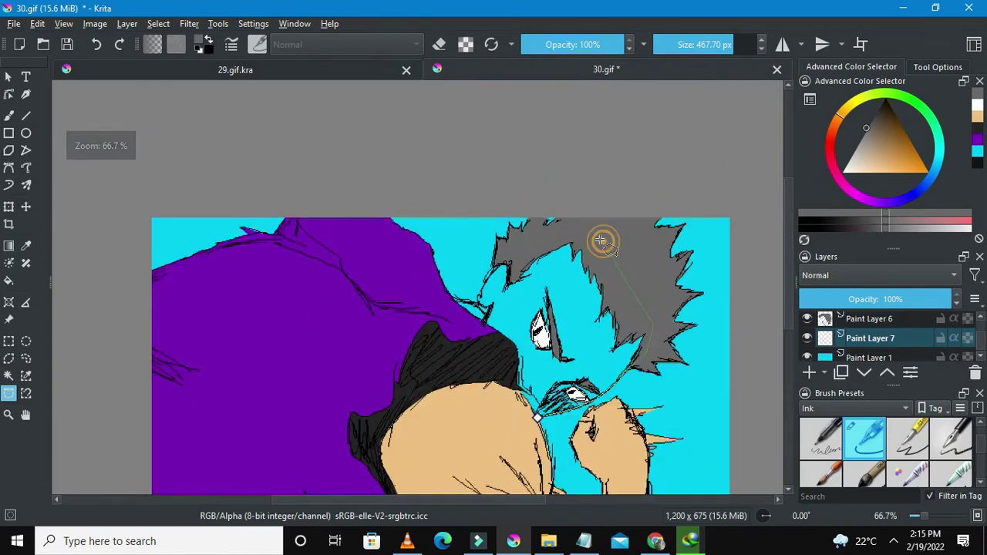
{"action": "scroll", "coordinate": [505, 258], "scroll_direction": "up", "scroll_amount": 3}
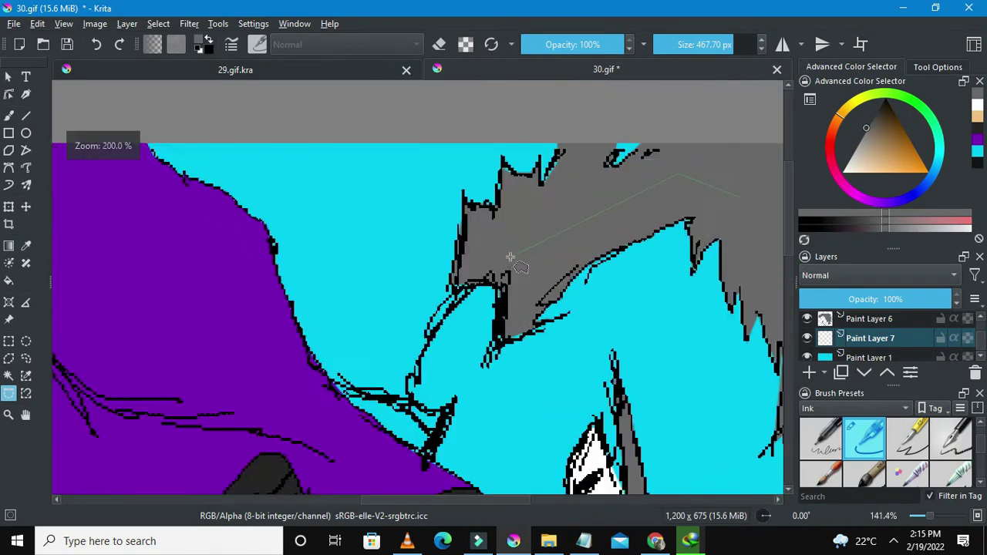
{"action": "left_click", "coordinate": [486, 272]}
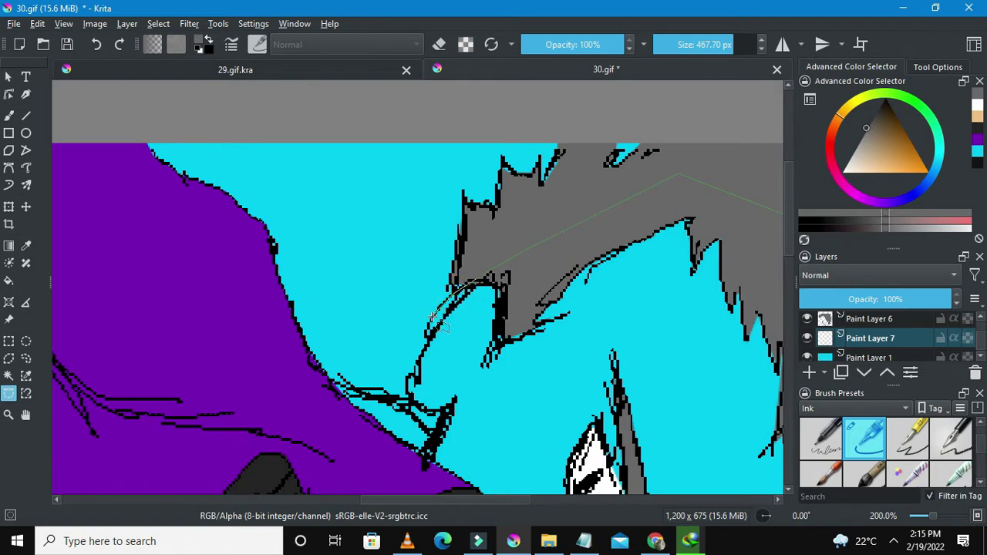
Trace the face selection down the ear's outer curve and along the neck line to the purple garment's edge
{"action": "left_click", "coordinate": [430, 315]}
{"action": "left_click", "coordinate": [427, 332]}
{"action": "left_click", "coordinate": [407, 382]}
{"action": "left_click", "coordinate": [446, 407]}
{"action": "scroll", "coordinate": [445, 429], "scroll_direction": "down", "scroll_amount": 1}
{"action": "scroll", "coordinate": [446, 428], "scroll_direction": "down", "scroll_amount": 2}
{"action": "scroll", "coordinate": [455, 423], "scroll_direction": "up", "scroll_amount": 3}
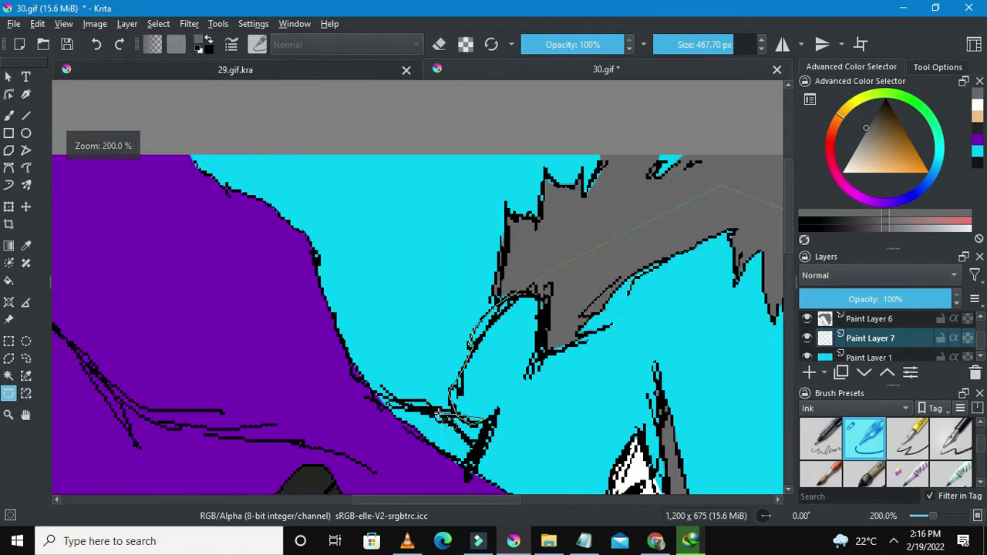
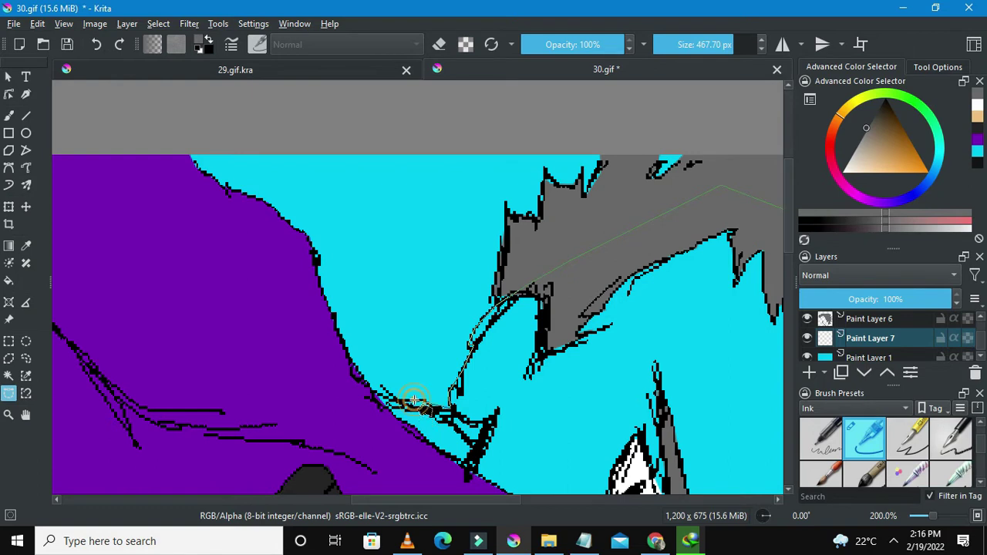
{"action": "left_click", "coordinate": [375, 398]}
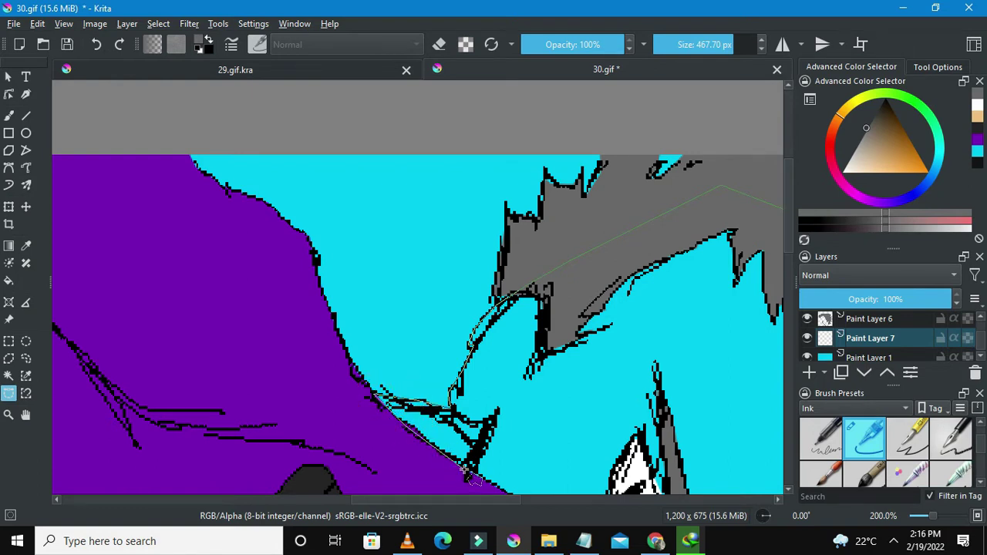
Carry the face selection along the purple garment, across the dark collar, and close it at its starting point by the mouth
{"action": "scroll", "coordinate": [467, 468], "scroll_direction": "down", "scroll_amount": 3}
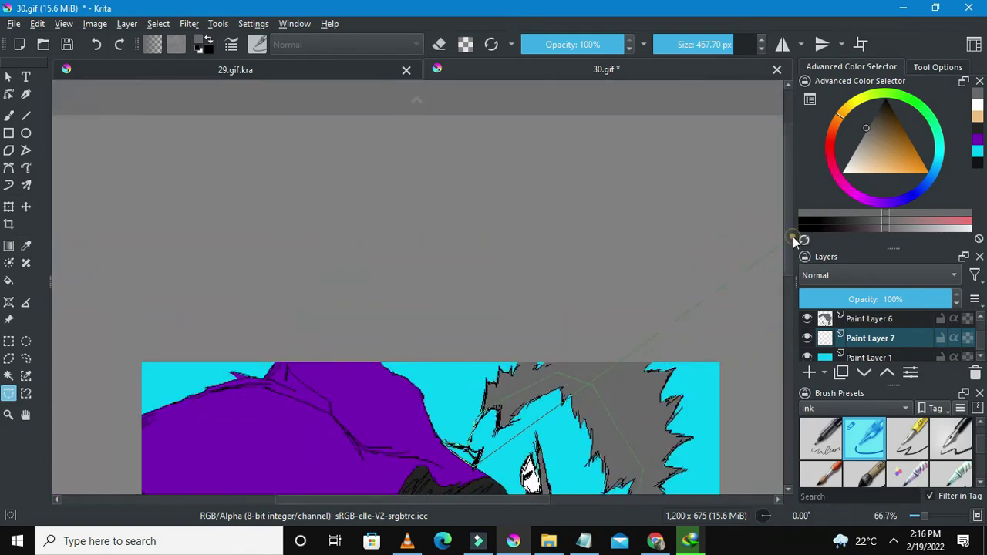
{"action": "left_click_drag", "start_coordinate": [792, 237], "coordinate": [792, 286]}
{"action": "scroll", "coordinate": [490, 342], "scroll_direction": "up", "scroll_amount": 3}
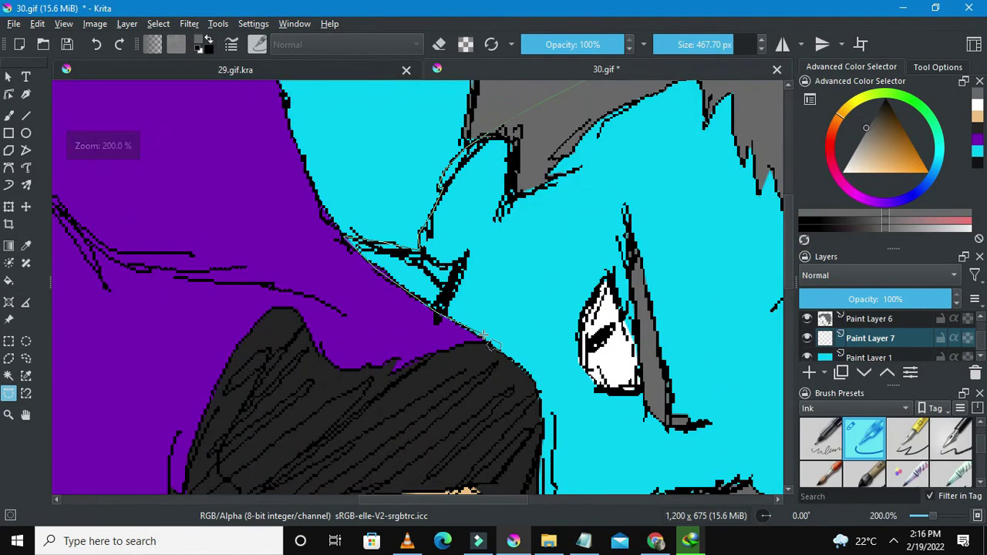
{"action": "scroll", "coordinate": [506, 407], "scroll_direction": "down", "scroll_amount": 4}
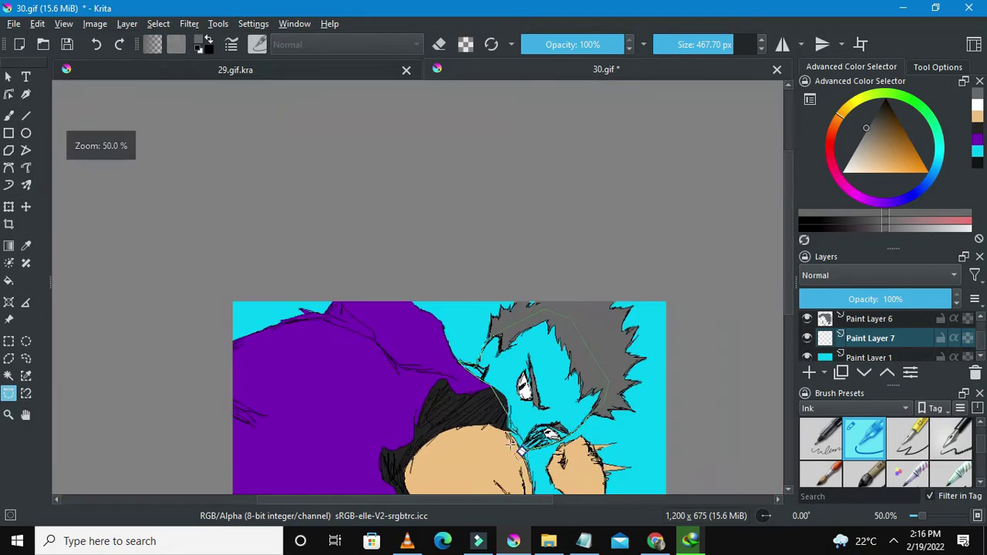
{"action": "scroll", "coordinate": [505, 436], "scroll_direction": "up", "scroll_amount": 2}
{"action": "left_click", "coordinate": [505, 434]}
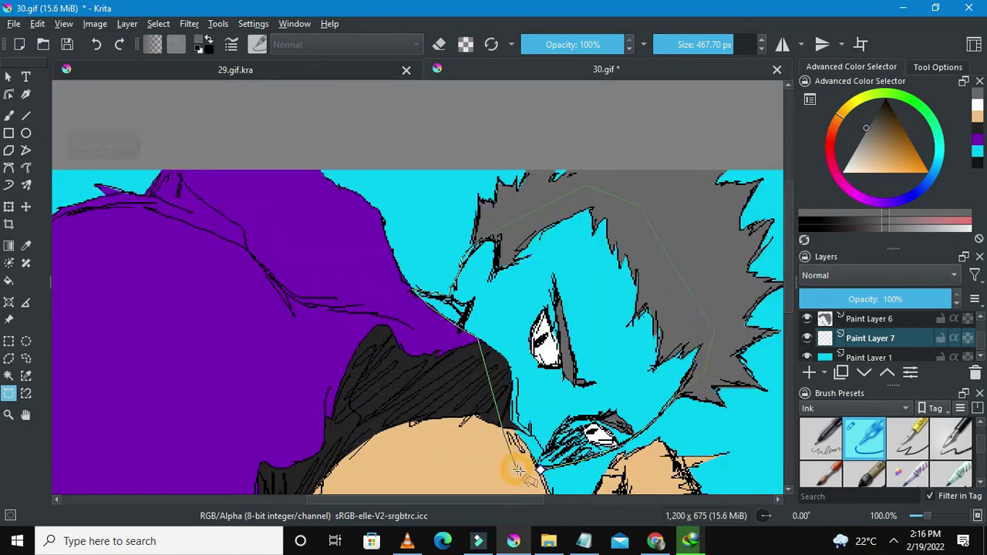
{"action": "left_click", "coordinate": [540, 468]}
{"action": "scroll", "coordinate": [544, 438], "scroll_direction": "down", "scroll_amount": 3}
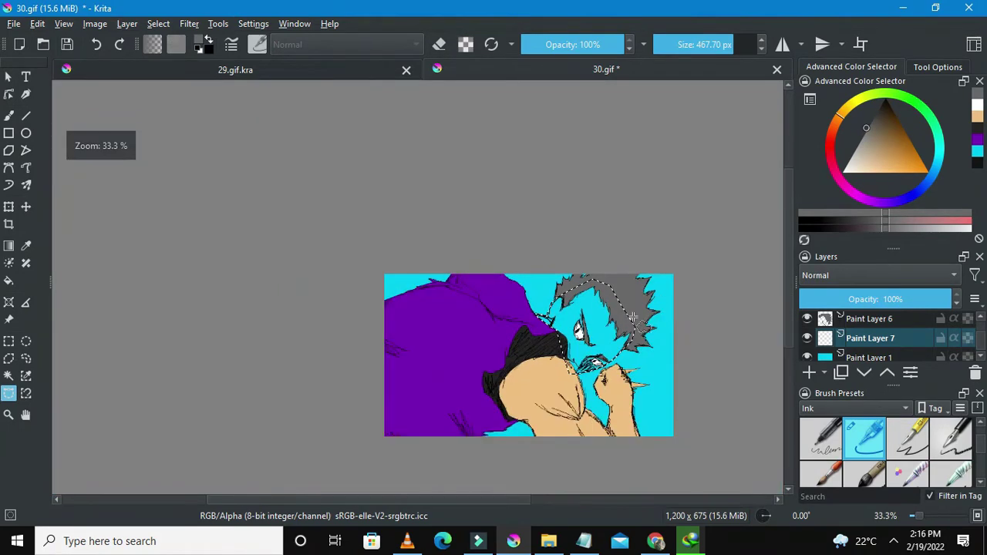
Sample the skin tone from the upper arm and paint the selected face area with it on Paint Layer 7
{"action": "left_click", "coordinate": [8, 115]}
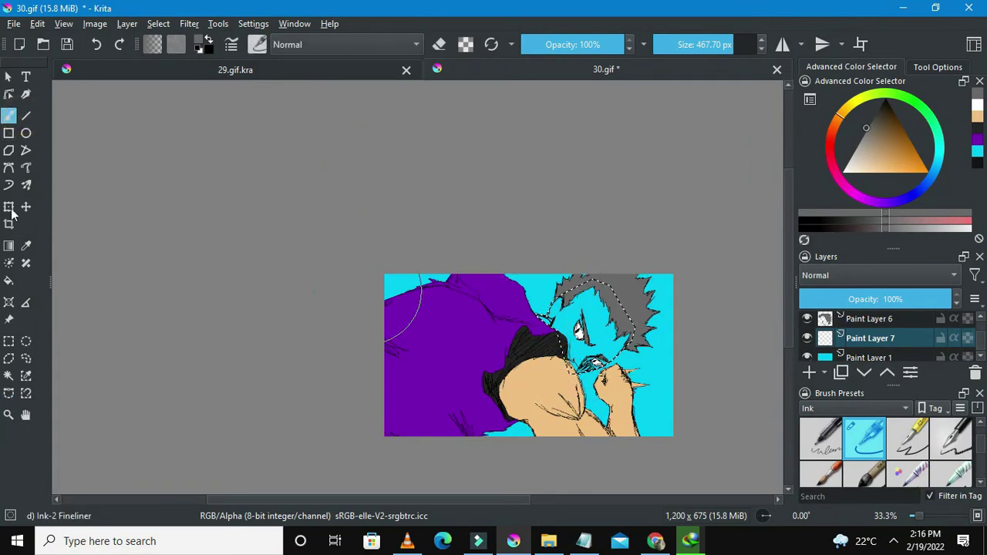
{"action": "left_click", "coordinate": [26, 246]}
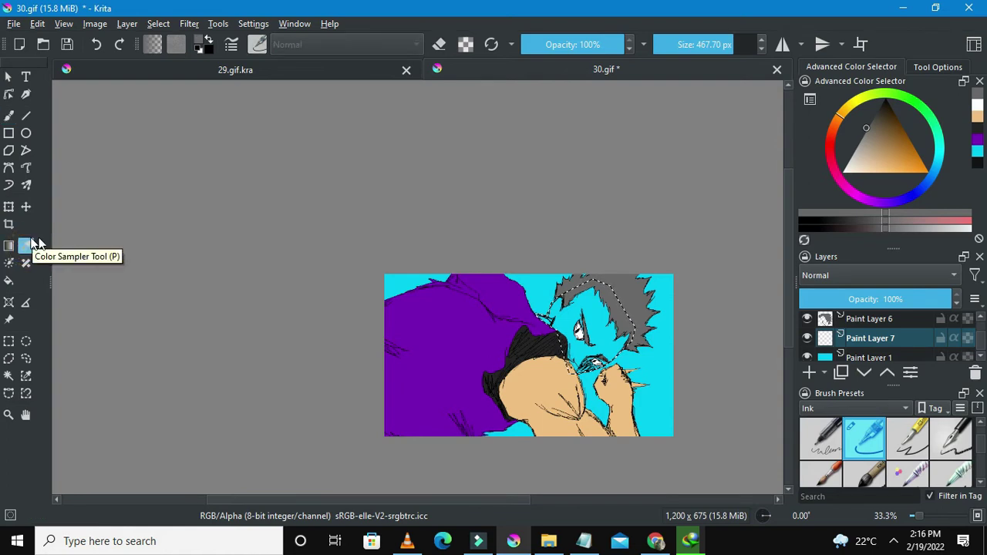
{"action": "left_click", "coordinate": [544, 371]}
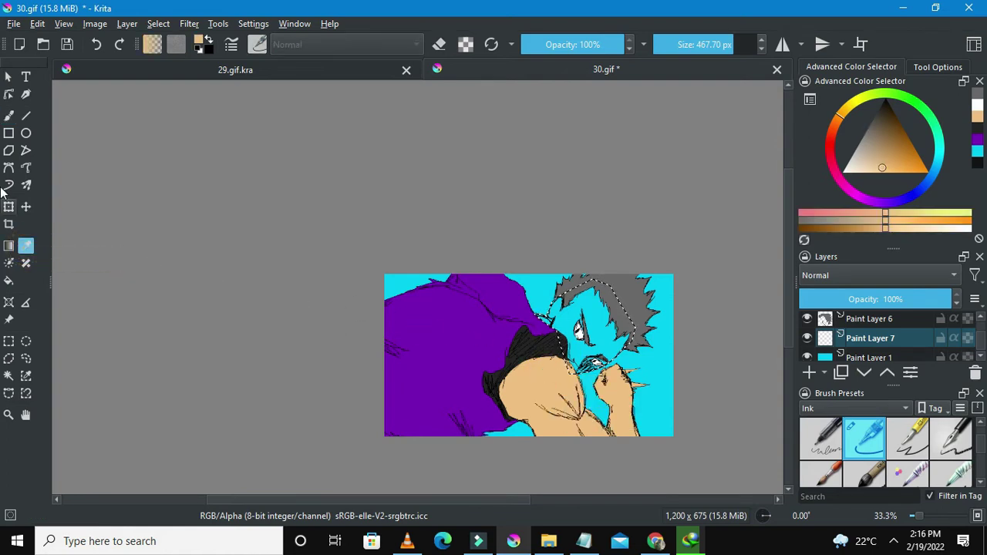
{"action": "left_click", "coordinate": [6, 116]}
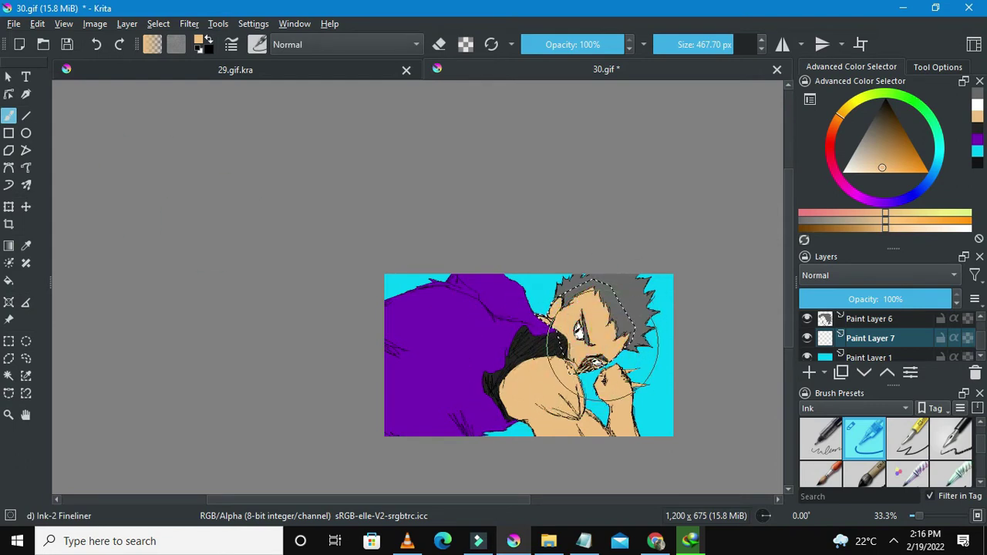
{"action": "scroll", "coordinate": [609, 370], "scroll_direction": "up", "scroll_amount": 2}
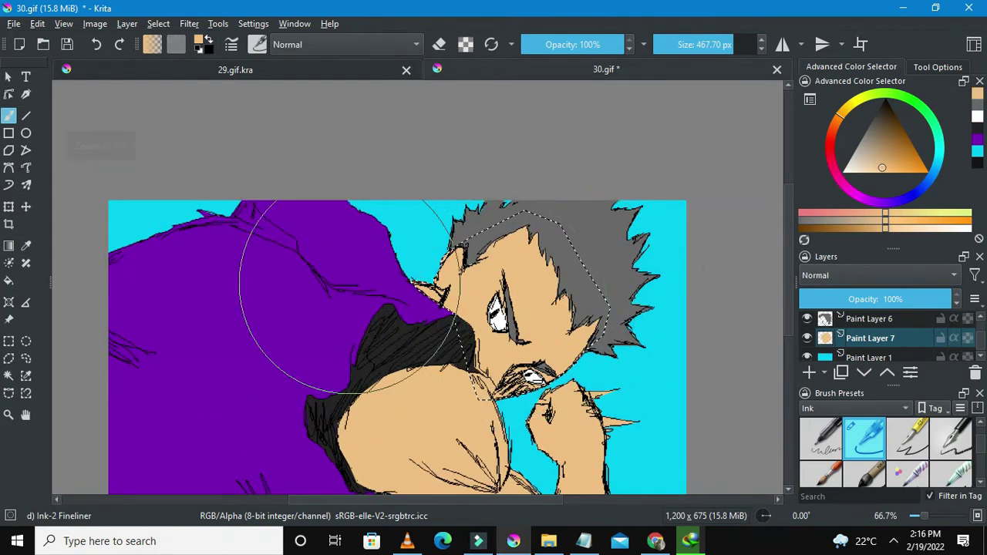
Clear the selection around the face and compare the coloured drawing with the 29.gif.kra frame
{"action": "left_click", "coordinate": [8, 340]}
{"action": "right_click", "coordinate": [317, 257]}
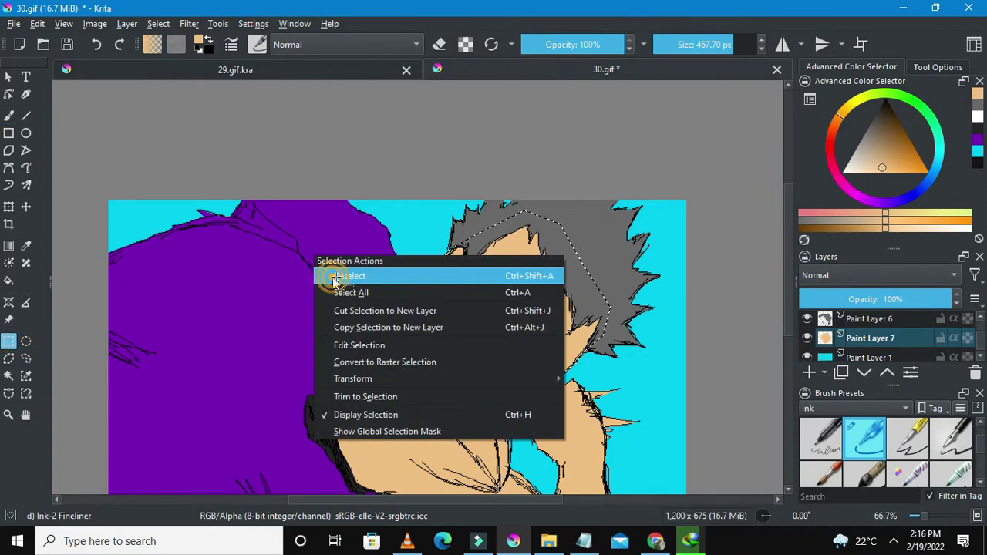
{"action": "left_click", "coordinate": [336, 279]}
{"action": "scroll", "coordinate": [436, 281], "scroll_direction": "down", "scroll_amount": 3}
{"action": "scroll", "coordinate": [436, 282], "scroll_direction": "up", "scroll_amount": 2}
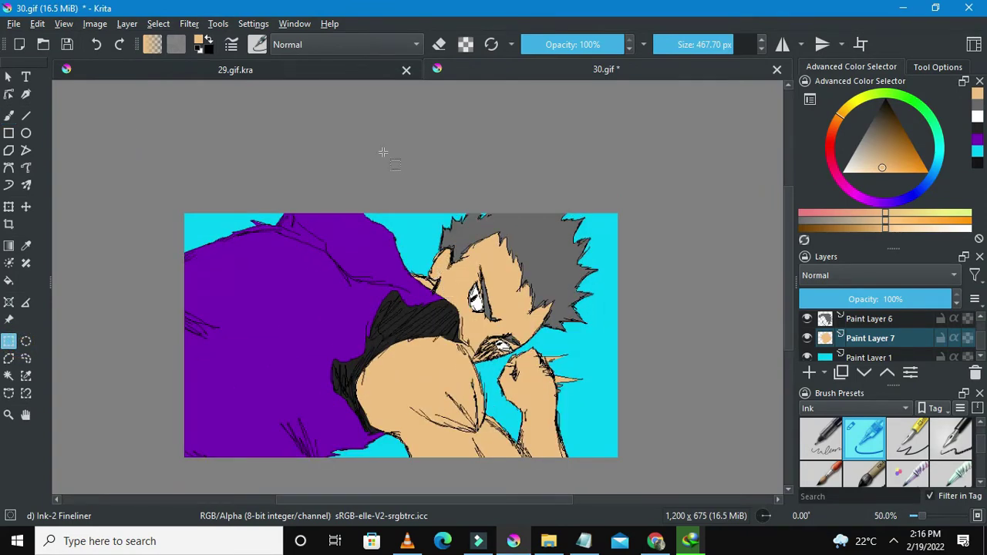
{"action": "left_click", "coordinate": [267, 70]}
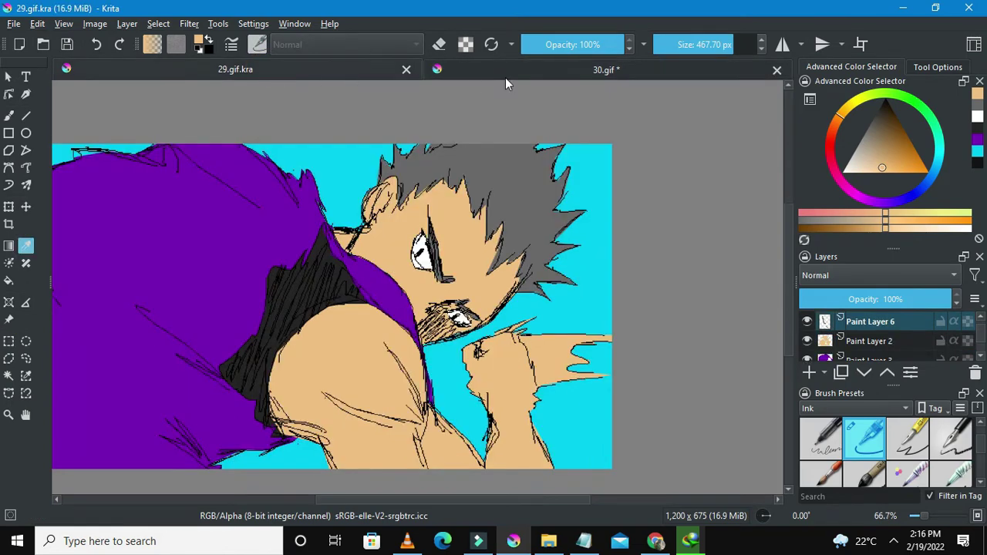
{"action": "left_click", "coordinate": [529, 72]}
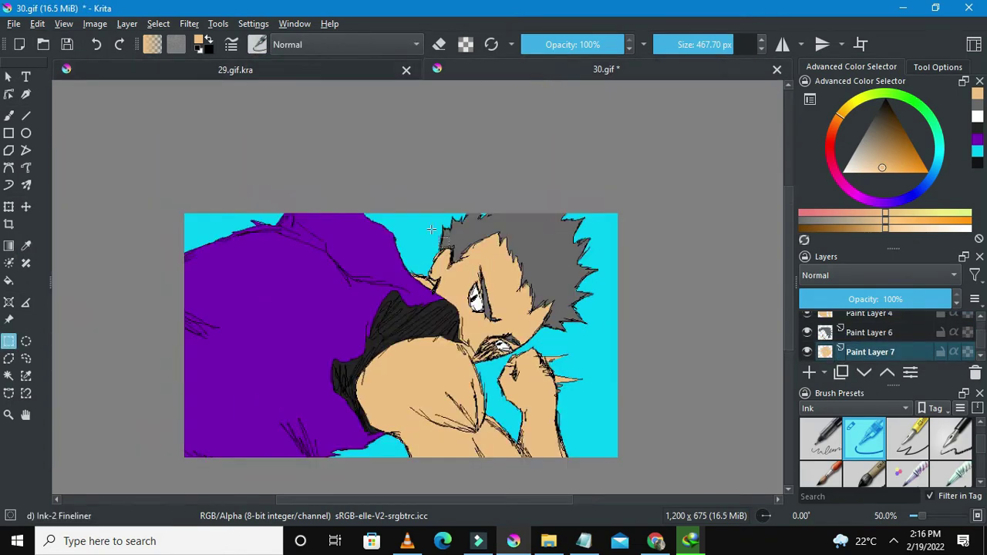
Save the drawing as GIF image 30 over the existing file in the animation theive folder, also keeping a Krita copy
{"action": "left_click", "coordinate": [15, 24]}
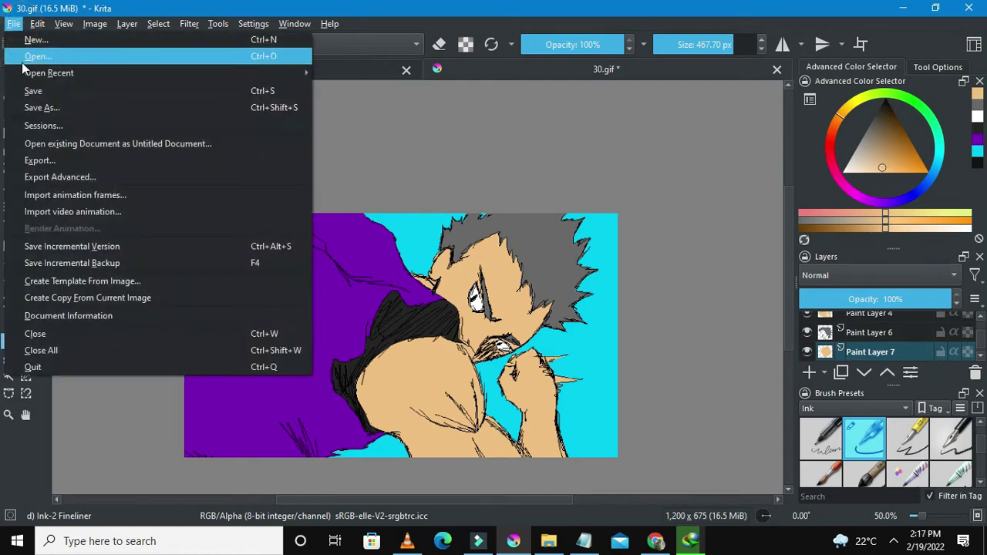
{"action": "left_click", "coordinate": [32, 102]}
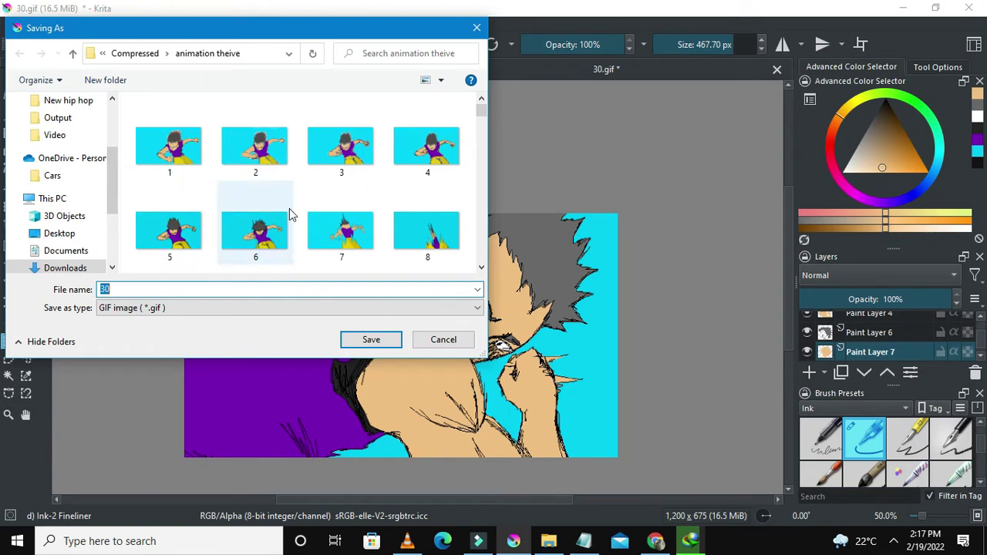
{"action": "scroll", "coordinate": [289, 208], "scroll_direction": "down", "scroll_amount": 3}
{"action": "scroll", "coordinate": [290, 209], "scroll_direction": "down", "scroll_amount": 1}
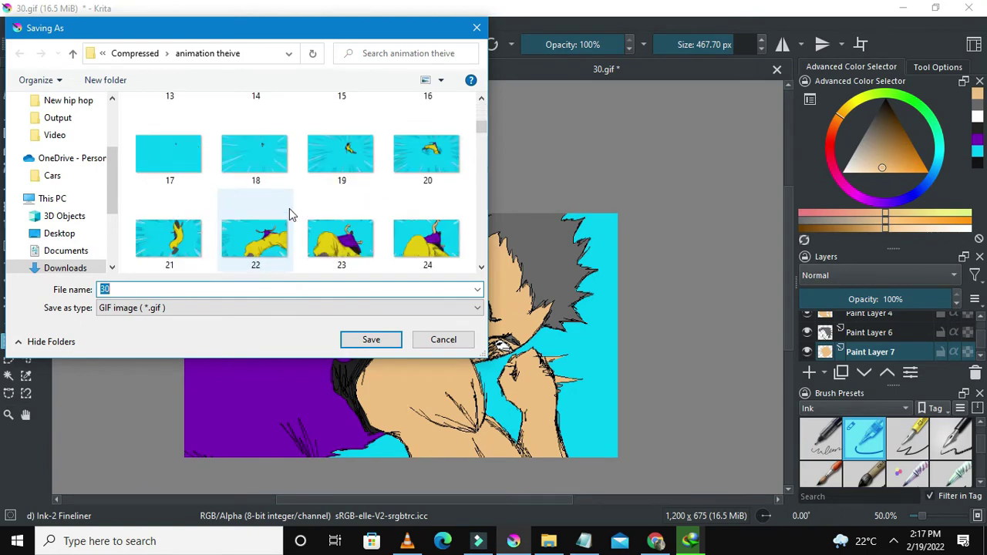
{"action": "scroll", "coordinate": [289, 208], "scroll_direction": "down", "scroll_amount": 2}
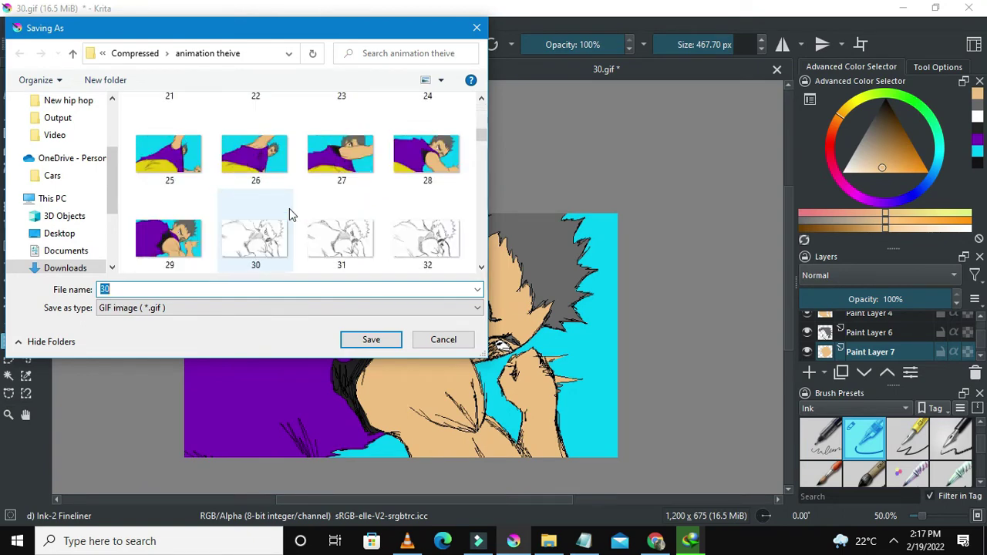
{"action": "left_click", "coordinate": [245, 247]}
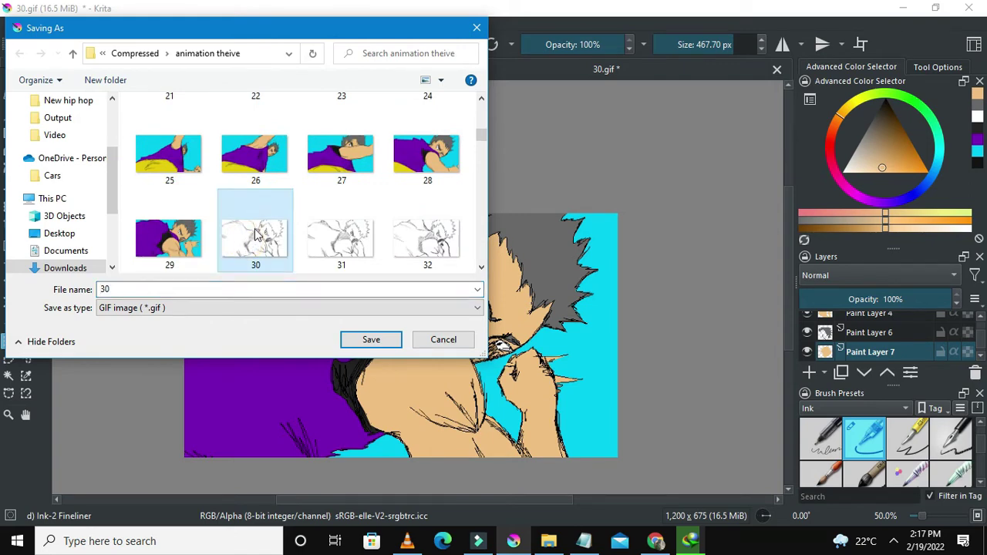
{"action": "left_click", "coordinate": [364, 339]}
{"action": "left_click", "coordinate": [532, 275]}
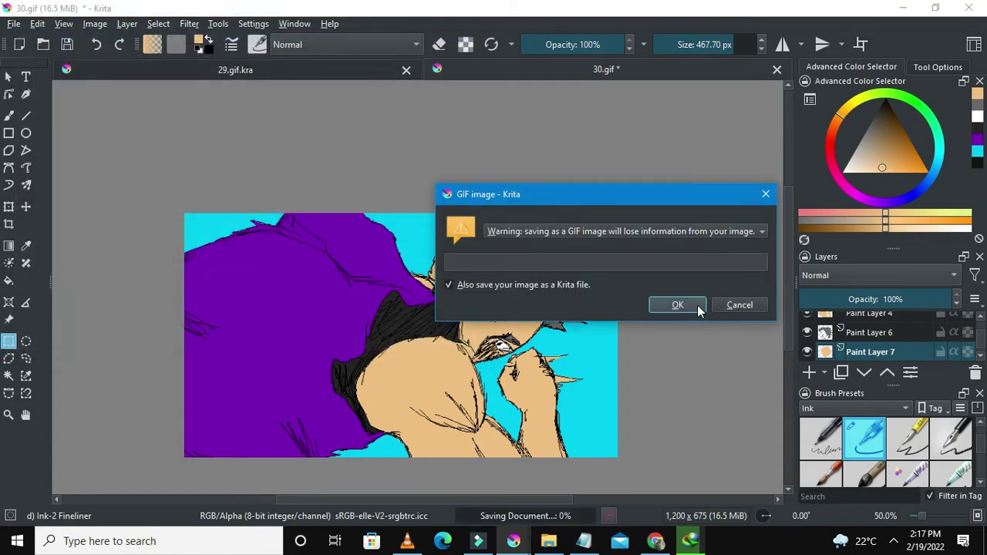
{"action": "left_click", "coordinate": [686, 307]}
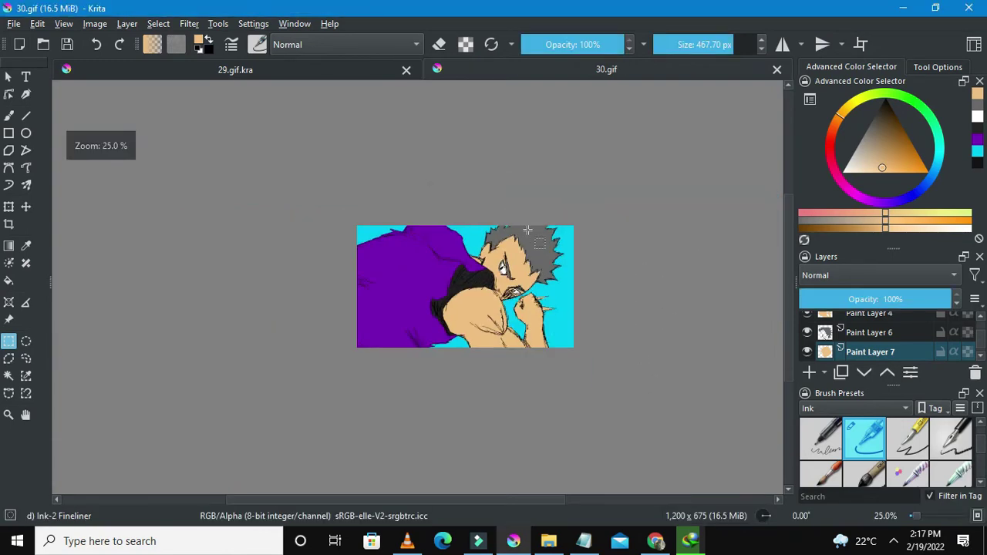
Compare the 29.gif.kra and 30.gif frames by switching back and forth between the two documents at different zoom levels
{"action": "left_click", "coordinate": [314, 77]}
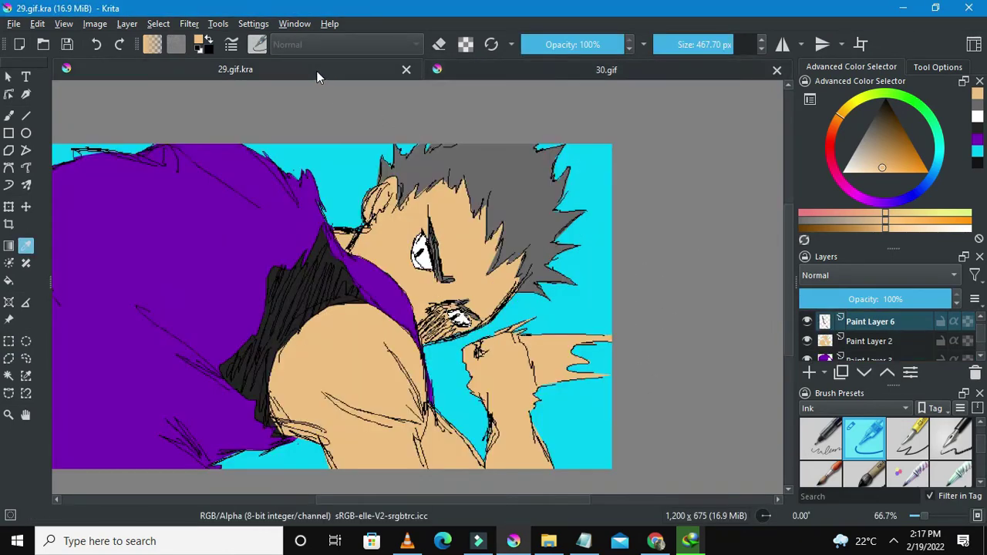
{"action": "left_click", "coordinate": [524, 74]}
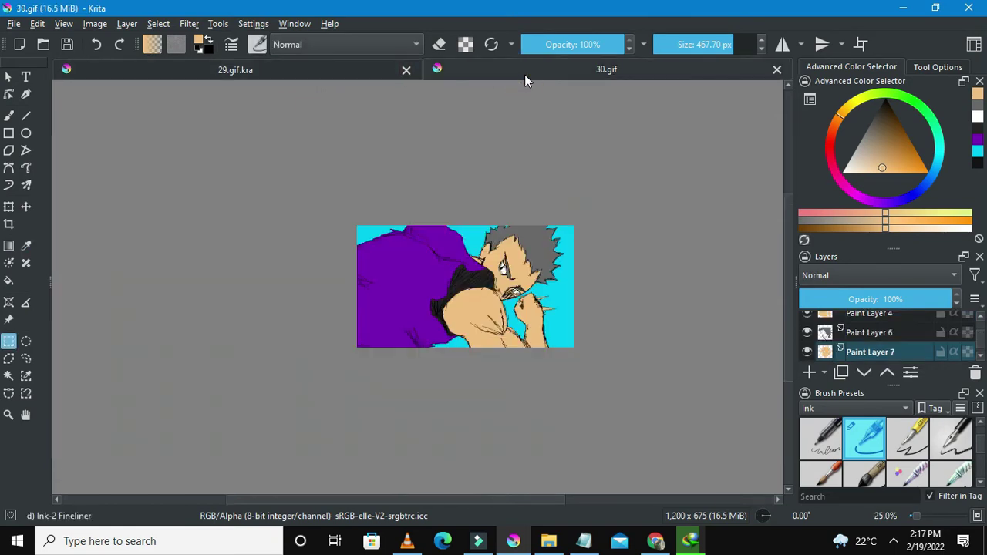
{"action": "left_click", "coordinate": [390, 175]}
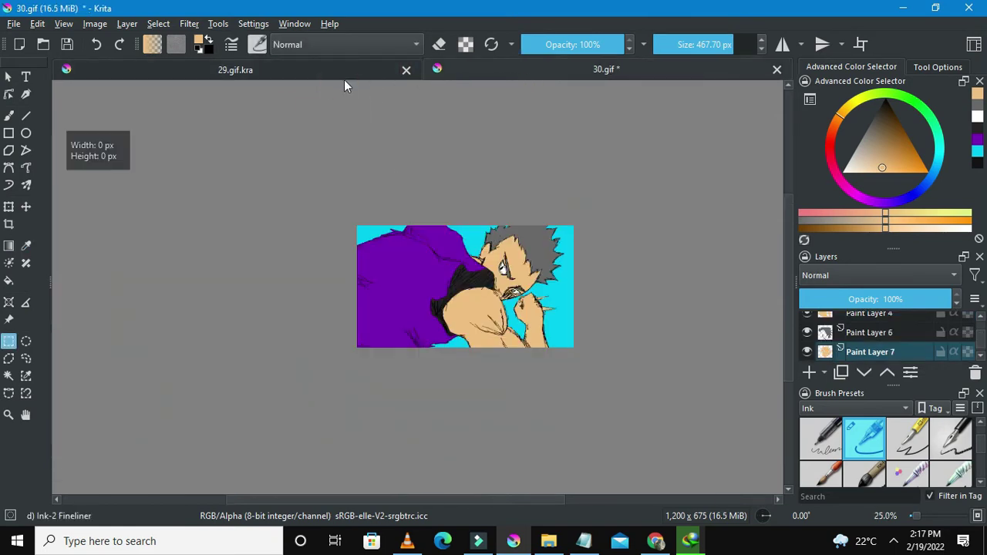
{"action": "key", "text": "ctrl+Tab"}
{"action": "key", "text": "minus"}
{"action": "key", "text": "minus"}
{"action": "key", "text": "p"}
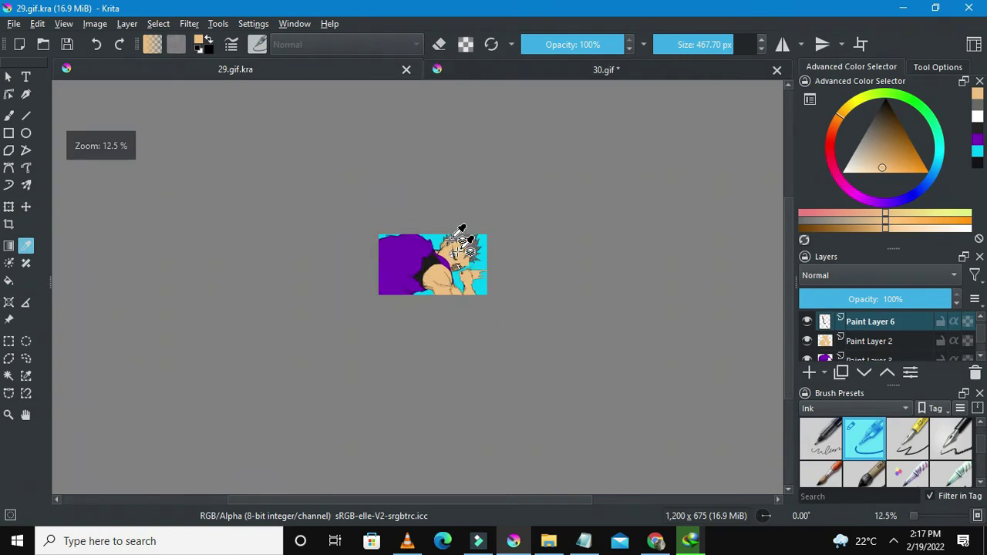
{"action": "left_click", "coordinate": [544, 73]}
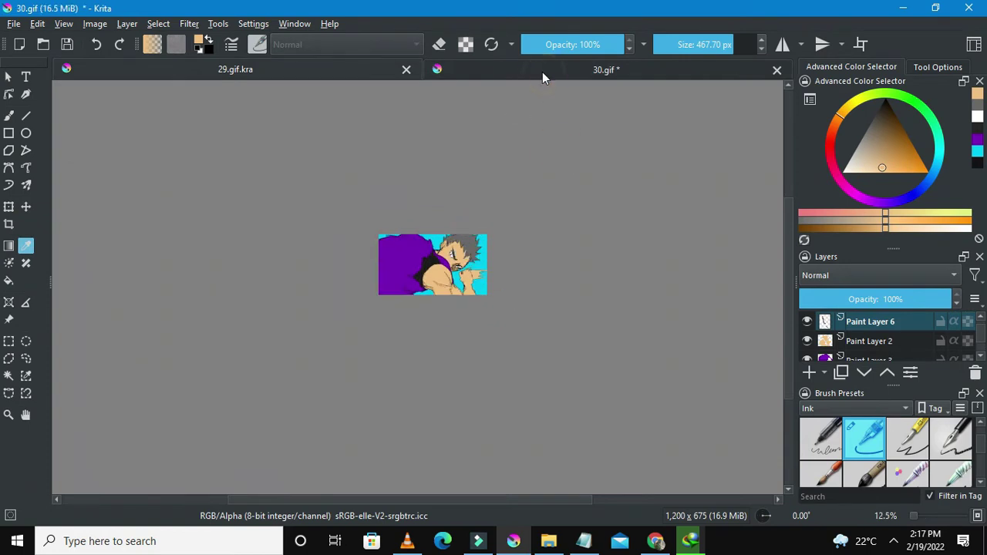
{"action": "left_click", "coordinate": [280, 69]}
{"action": "scroll", "coordinate": [466, 282], "scroll_direction": "up", "scroll_amount": 3}
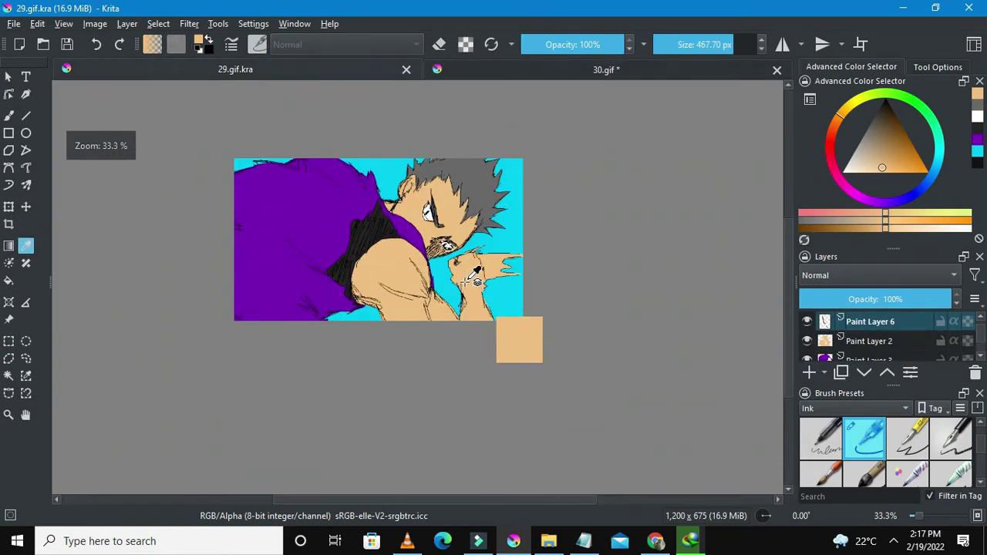
{"action": "left_click", "coordinate": [565, 73]}
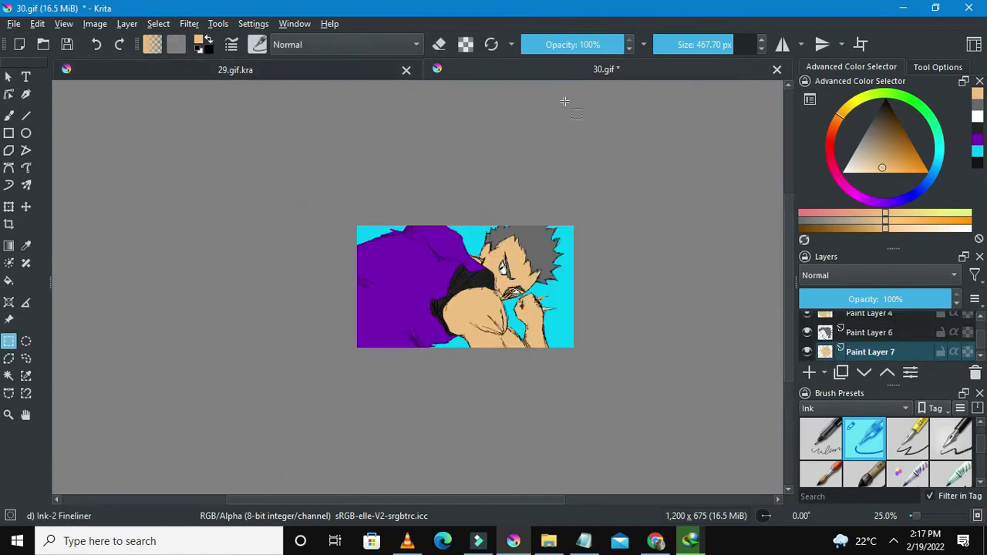
{"action": "left_click", "coordinate": [301, 70]}
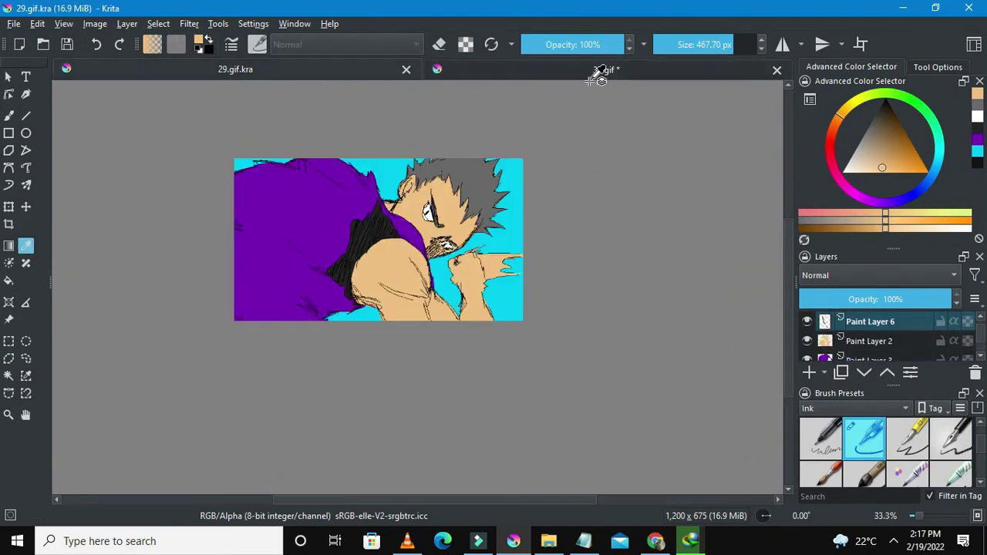
{"action": "left_click", "coordinate": [612, 70]}
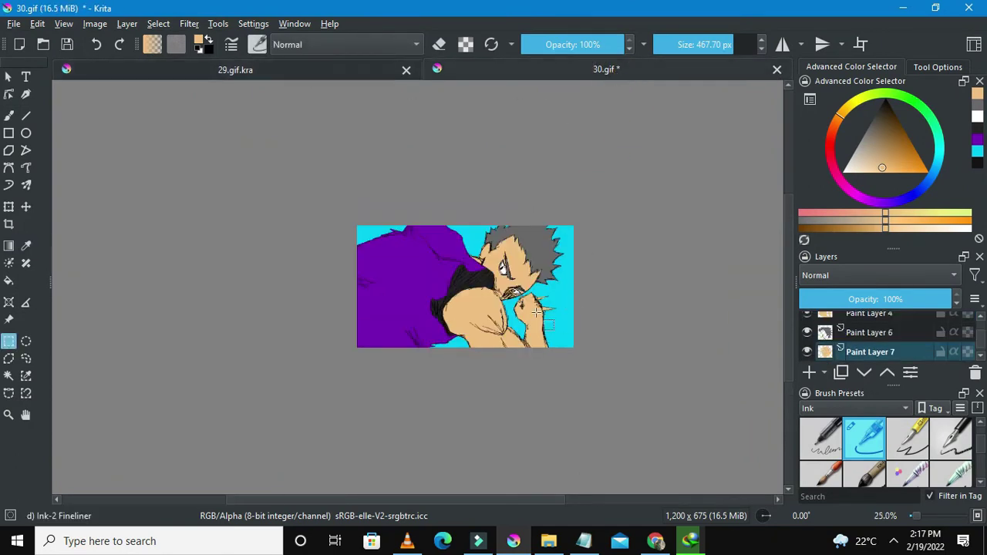
{"action": "left_click", "coordinate": [258, 71]}
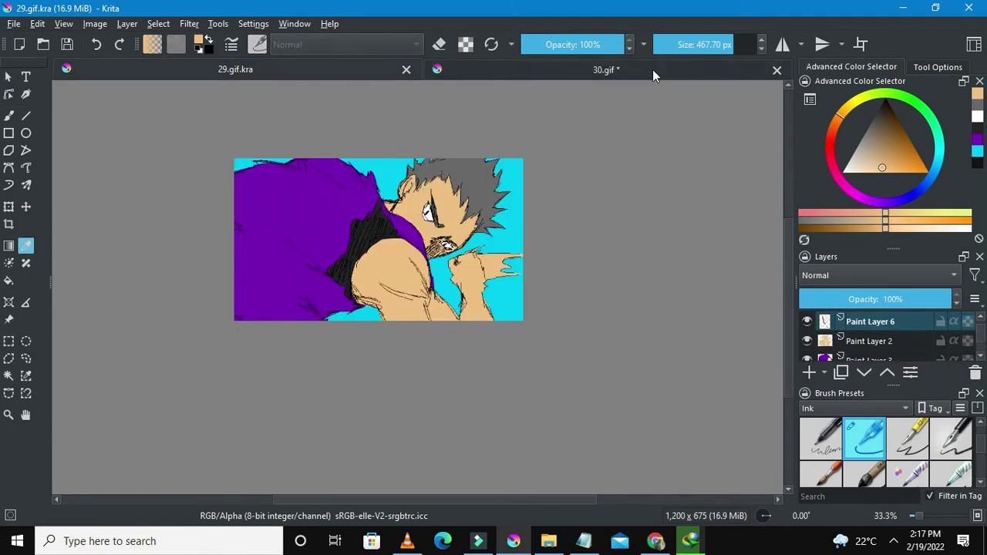
{"action": "left_click", "coordinate": [652, 71]}
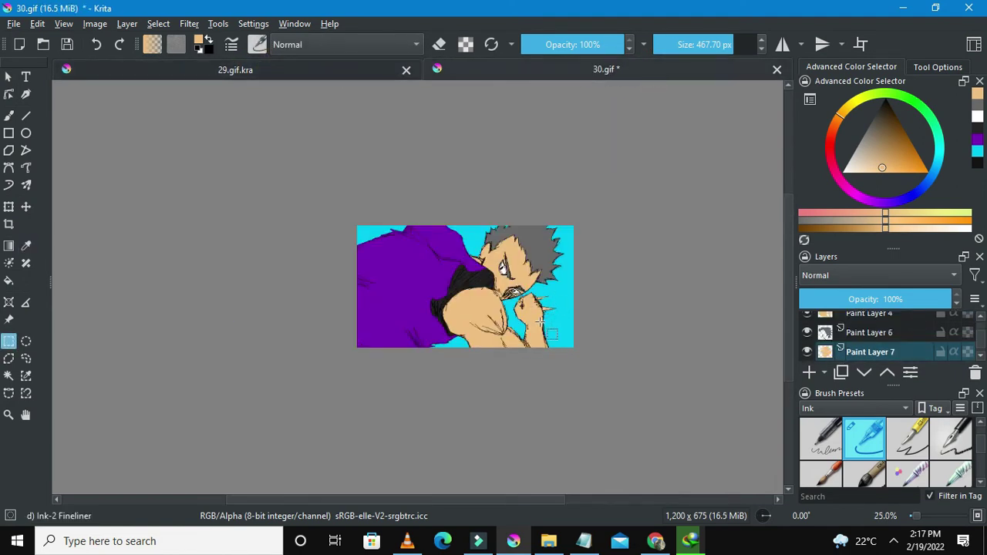
{"action": "scroll", "coordinate": [541, 322], "scroll_direction": "up", "scroll_amount": 2}
{"action": "left_click", "coordinate": [211, 74]}
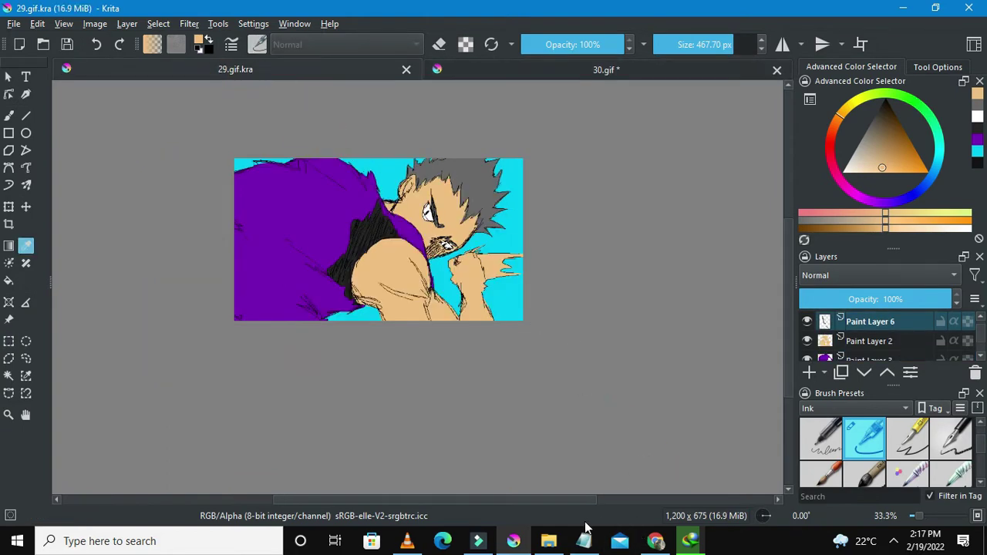
Switch to the animation theive folder in File Explorer and delete the 29.gif Krita document and the 30.gif~ backup file
{"action": "mouse_move", "coordinate": [548, 541]}
{"action": "left_click", "coordinate": [543, 507]}
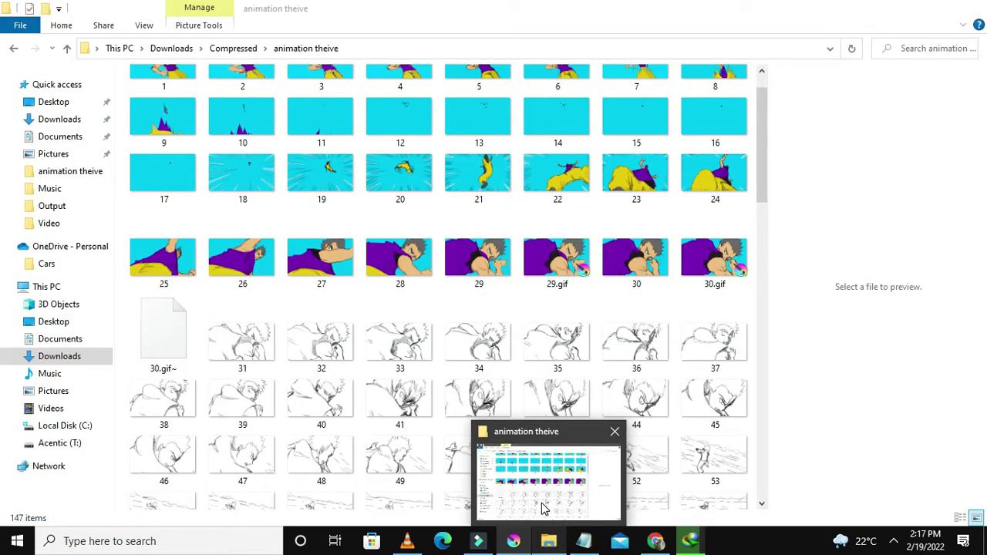
{"action": "left_click", "coordinate": [580, 268]}
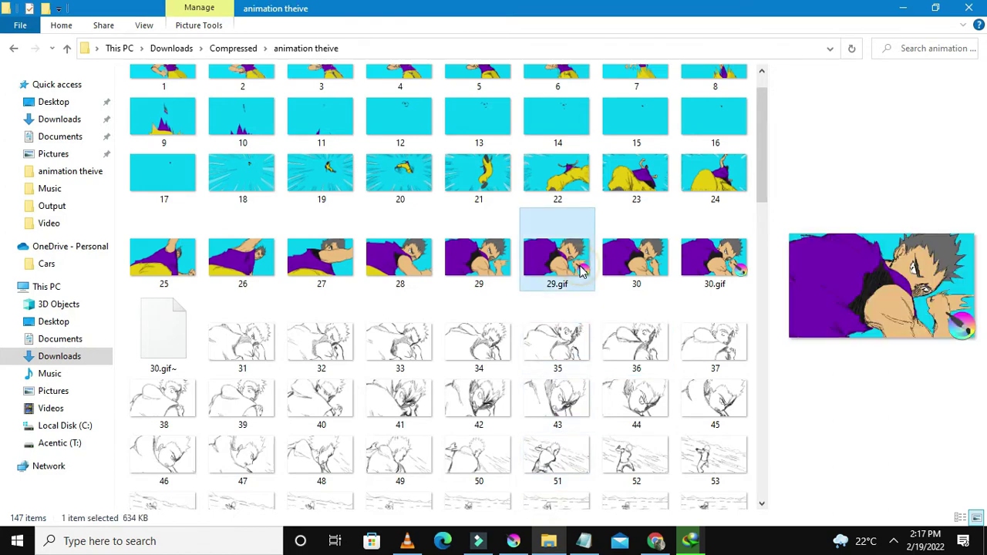
{"action": "key", "text": "Delete"}
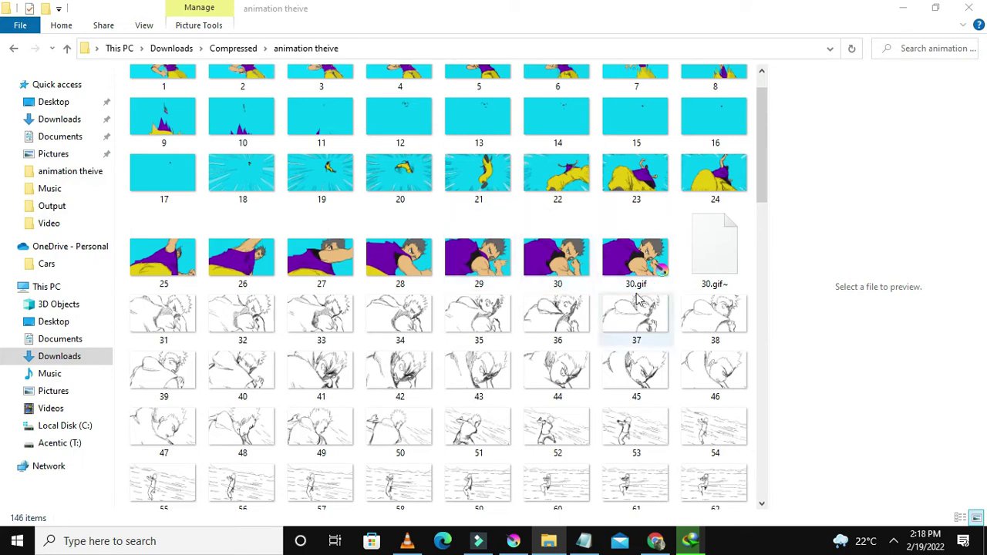
{"action": "left_click", "coordinate": [686, 271]}
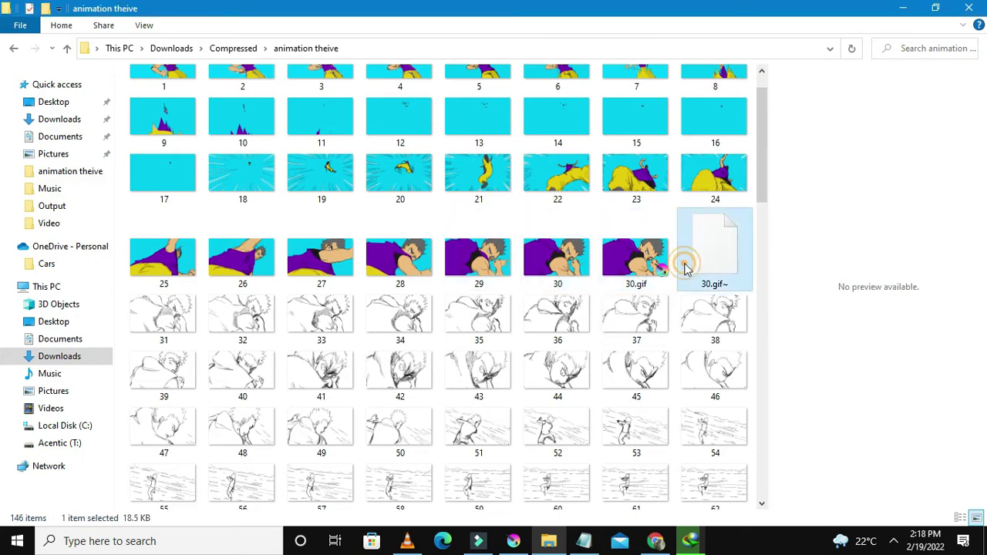
{"action": "key", "text": "Delete"}
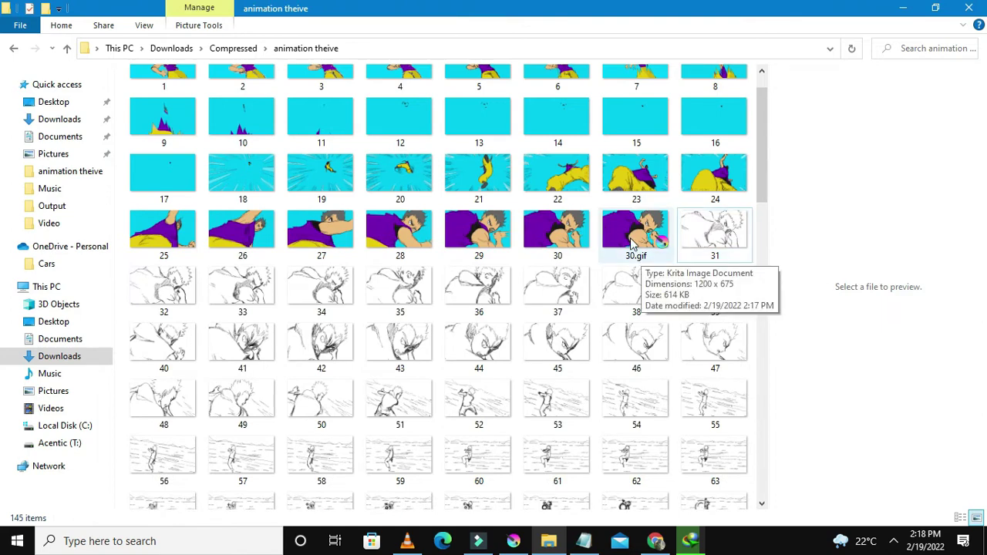
{"action": "scroll", "coordinate": [632, 243], "scroll_direction": "down", "scroll_amount": 10}
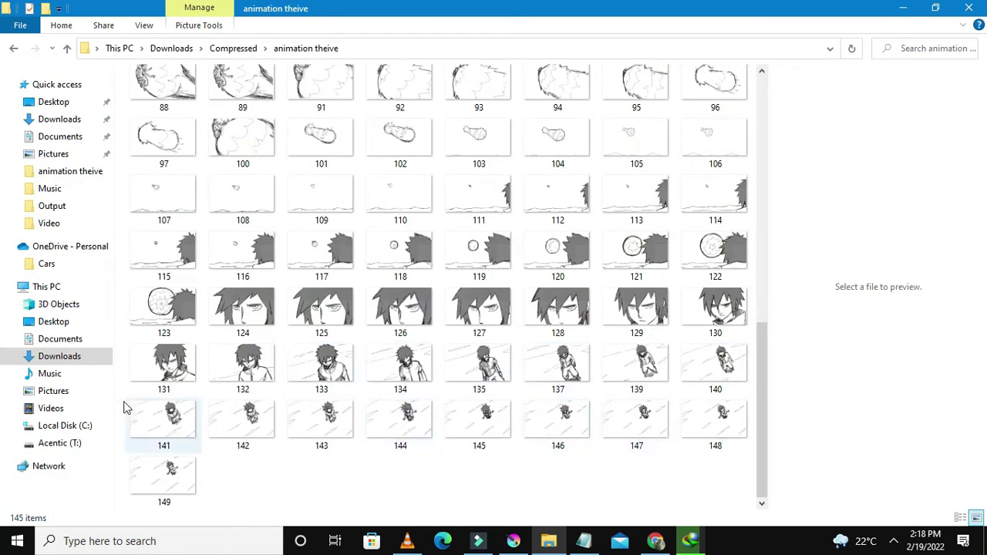
{"action": "scroll", "coordinate": [679, 445], "scroll_direction": "up", "scroll_amount": 2}
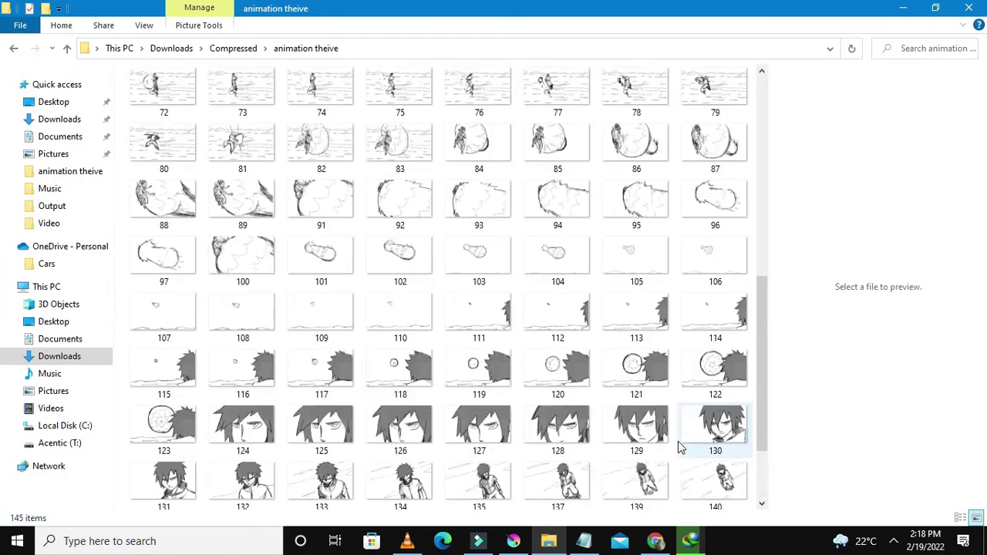
Look through the frame thumbnails in the animation theive folder, previewing sketch frames 35, 36 and 37
{"action": "scroll", "coordinate": [681, 446], "scroll_direction": "up", "scroll_amount": 3}
{"action": "scroll", "coordinate": [673, 425], "scroll_direction": "up", "scroll_amount": 3}
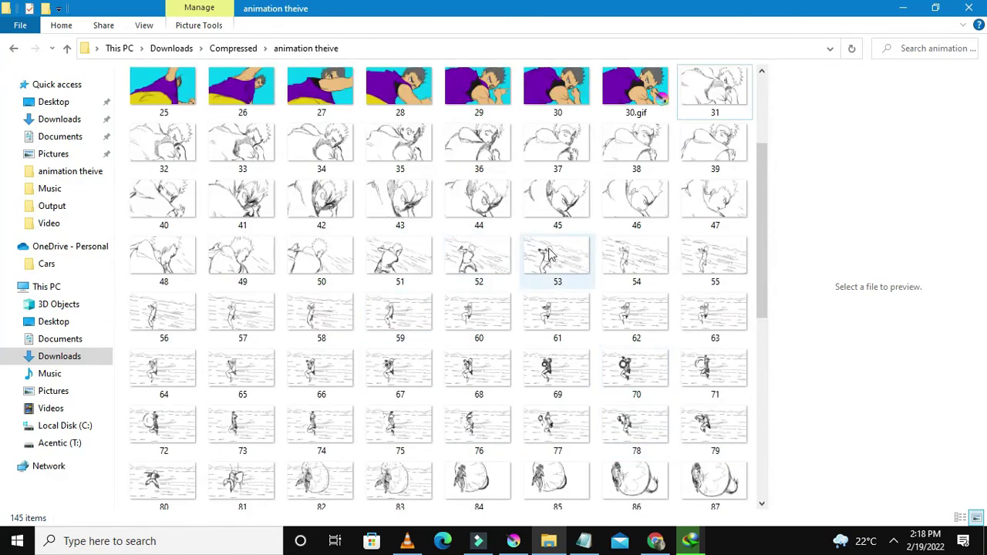
{"action": "left_click", "coordinate": [381, 146]}
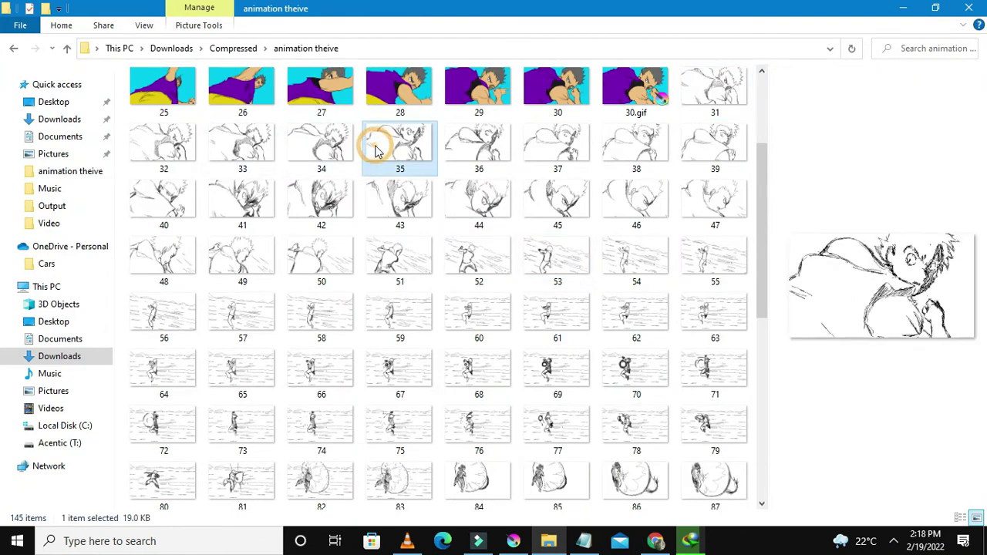
{"action": "left_click", "coordinate": [474, 148]}
{"action": "left_click", "coordinate": [590, 164]}
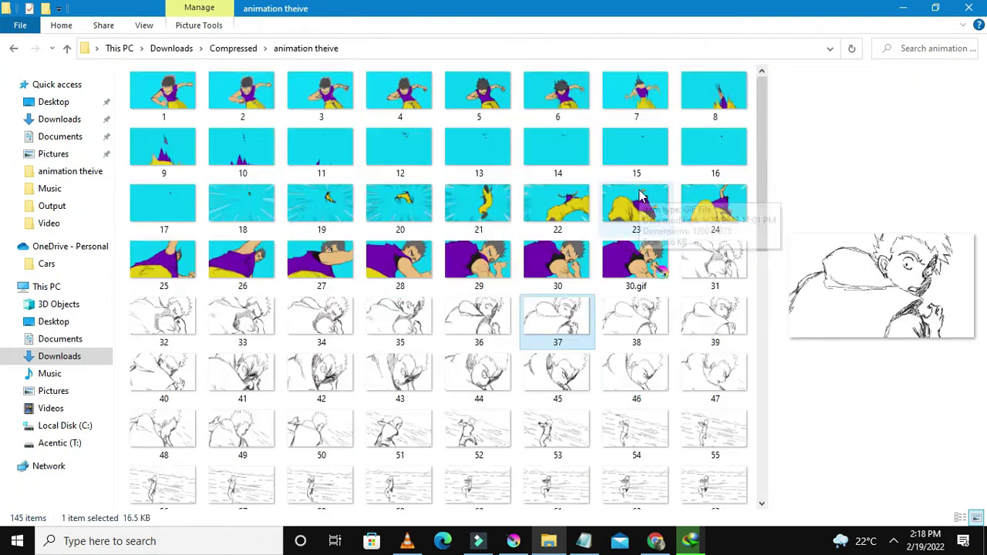
{"action": "scroll", "coordinate": [648, 202], "scroll_direction": "up", "scroll_amount": 3}
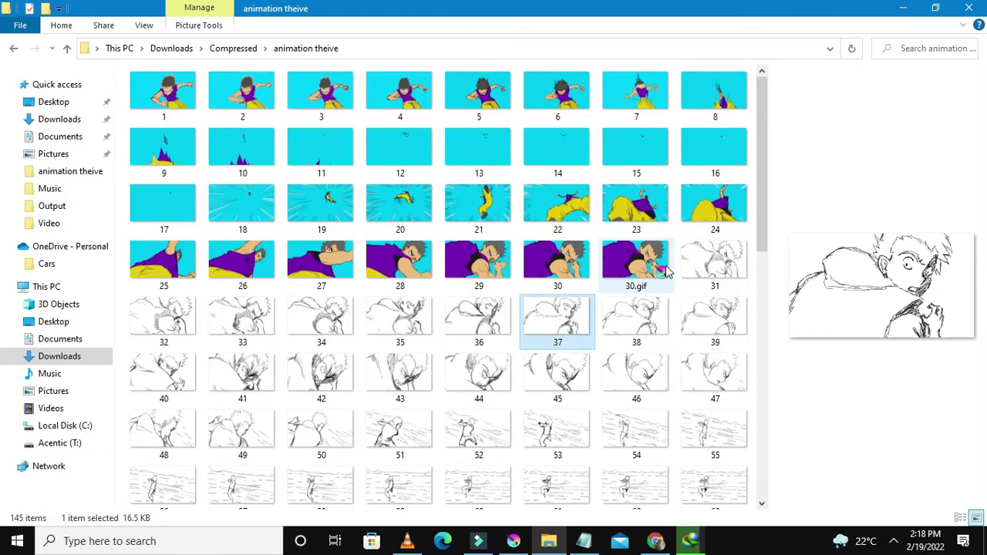
Open frame 1 in Photos and play through the coloured frames, comparing frames 29, 30 and 31 back and forth
{"action": "double_click", "coordinate": [149, 103]}
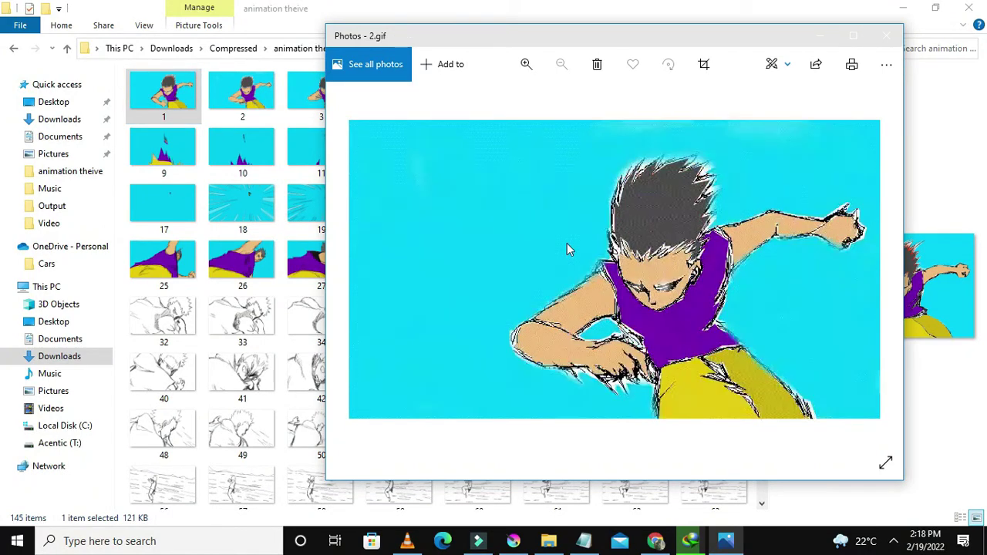
{"action": "scroll", "coordinate": [567, 249], "scroll_direction": "down", "scroll_amount": 5}
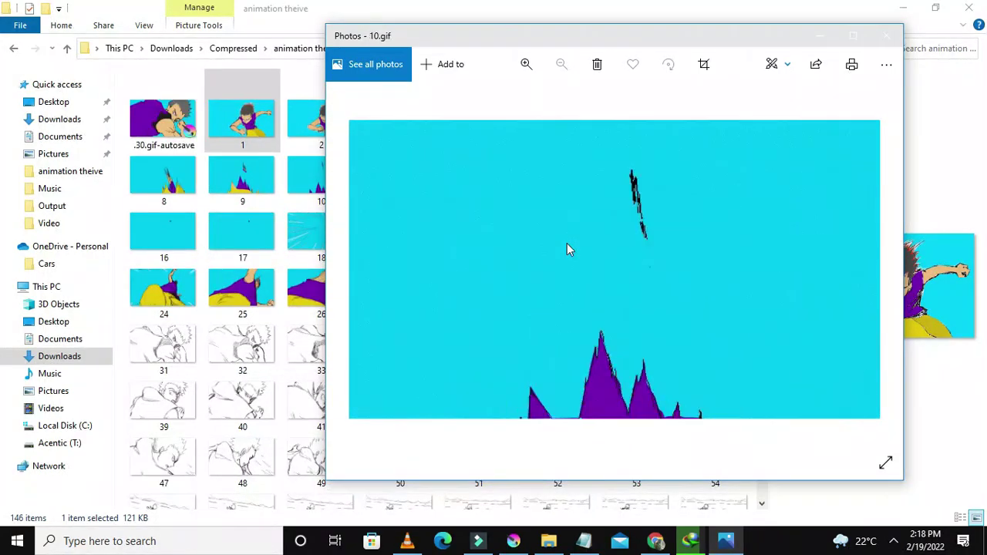
{"action": "scroll", "coordinate": [537, 248], "scroll_direction": "down", "scroll_amount": 10}
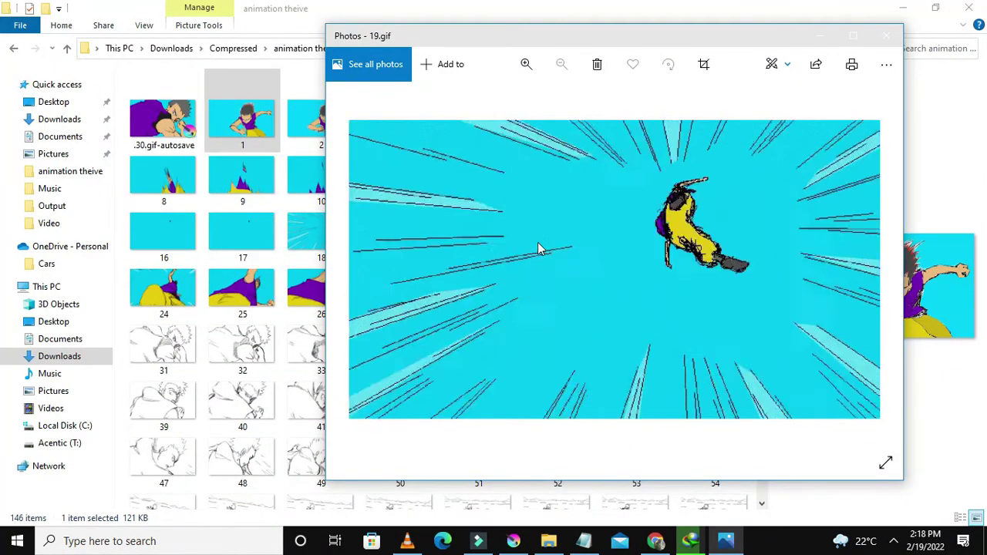
{"action": "scroll", "coordinate": [539, 248], "scroll_direction": "down", "scroll_amount": 7}
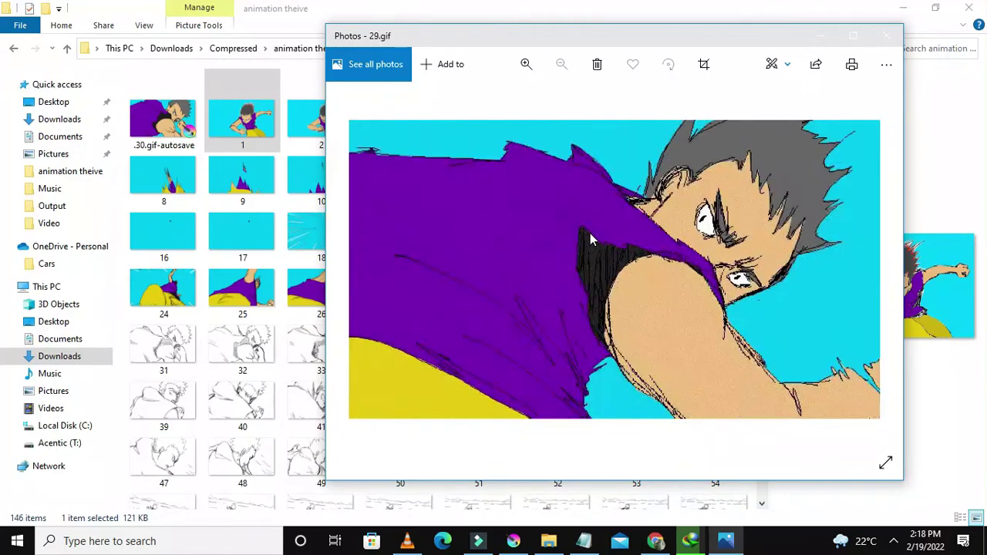
{"action": "scroll", "coordinate": [566, 240], "scroll_direction": "up", "scroll_amount": 3}
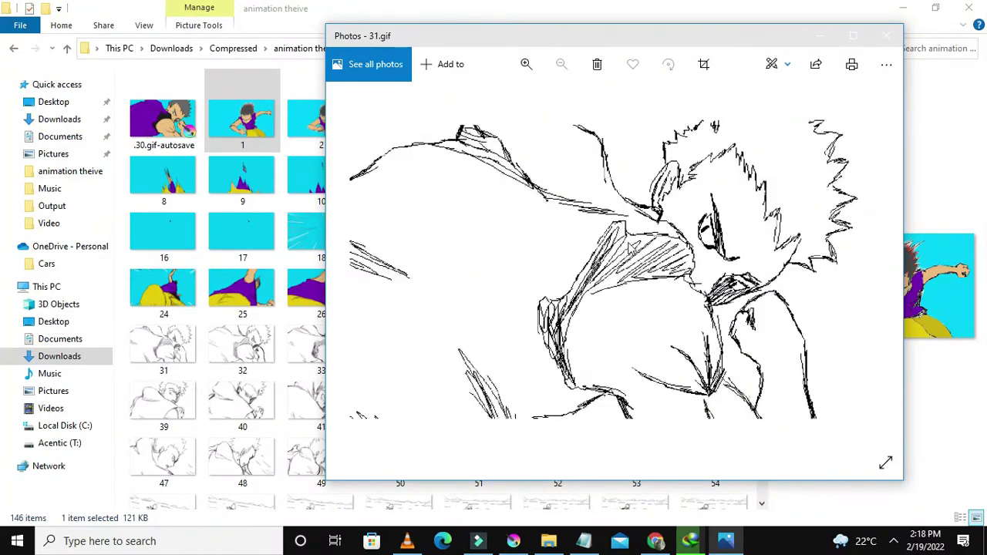
{"action": "scroll", "coordinate": [698, 250], "scroll_direction": "down", "scroll_amount": 1}
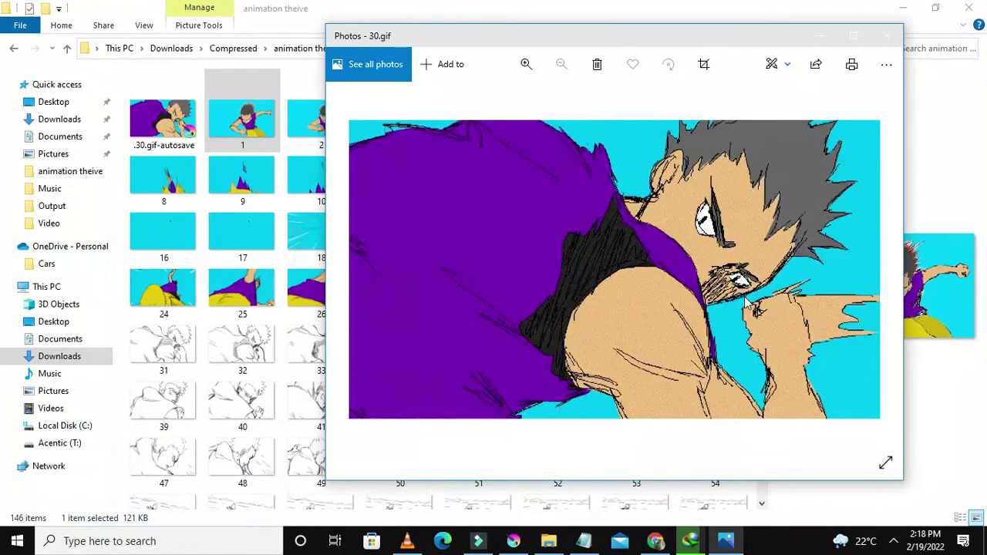
{"action": "scroll", "coordinate": [717, 301], "scroll_direction": "up", "scroll_amount": 1}
{"action": "scroll", "coordinate": [647, 272], "scroll_direction": "down", "scroll_amount": 1}
{"action": "scroll", "coordinate": [617, 280], "scroll_direction": "up", "scroll_amount": 1}
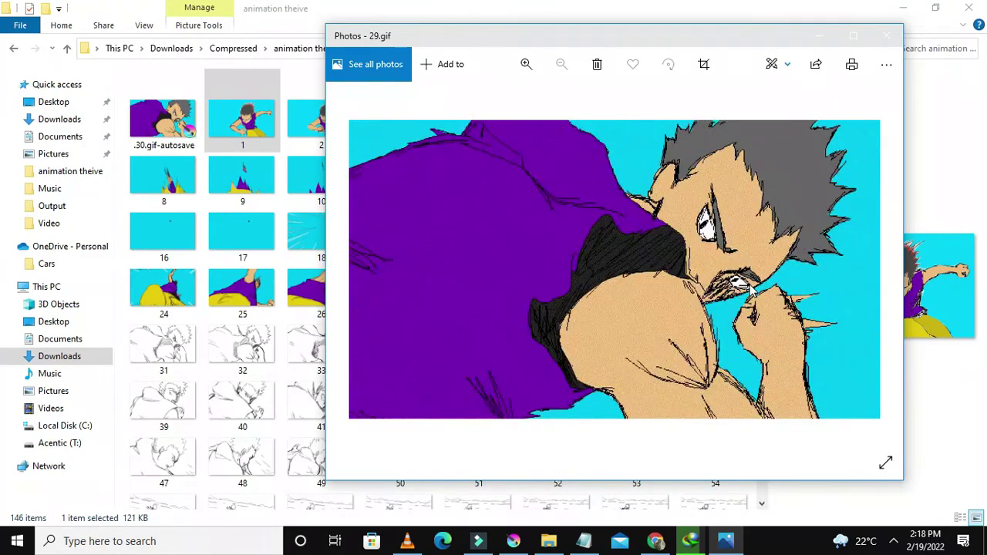
{"action": "scroll", "coordinate": [751, 292], "scroll_direction": "down", "scroll_amount": 1}
{"action": "scroll", "coordinate": [751, 292], "scroll_direction": "down", "scroll_amount": 1}
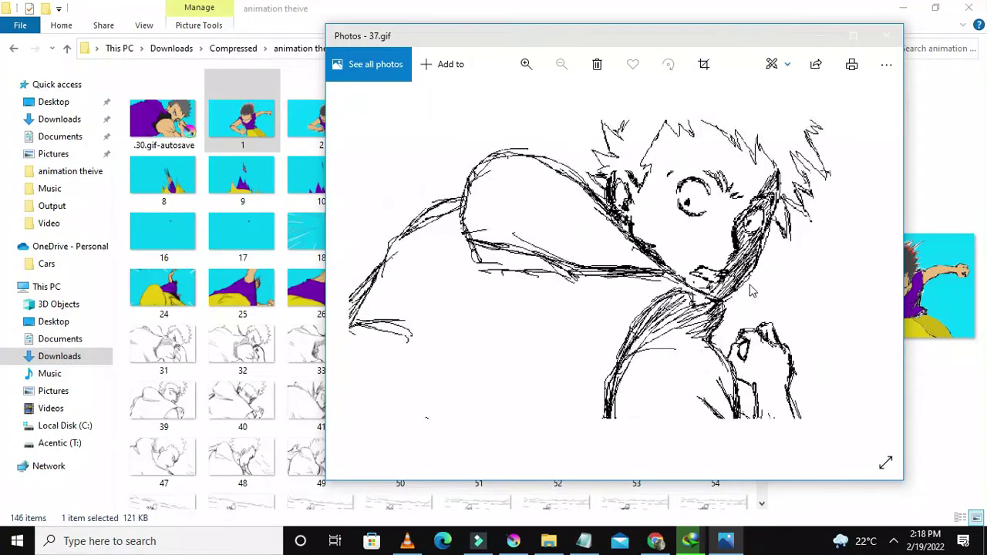
Flip forward through the uncoloured sketch frames from 37 to the end of the animation
{"action": "scroll", "coordinate": [751, 291], "scroll_direction": "down", "scroll_amount": 10}
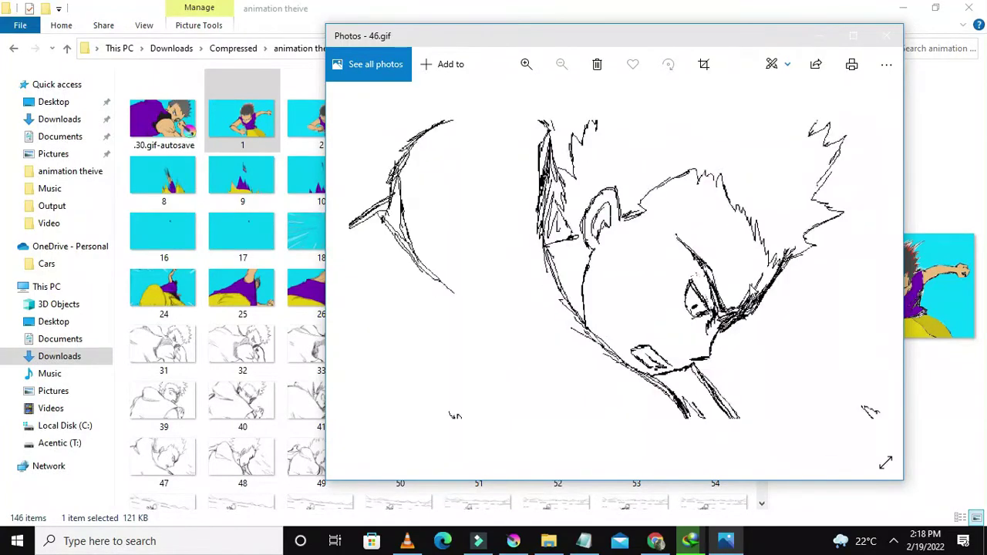
{"action": "scroll", "coordinate": [751, 292], "scroll_direction": "down", "scroll_amount": 9}
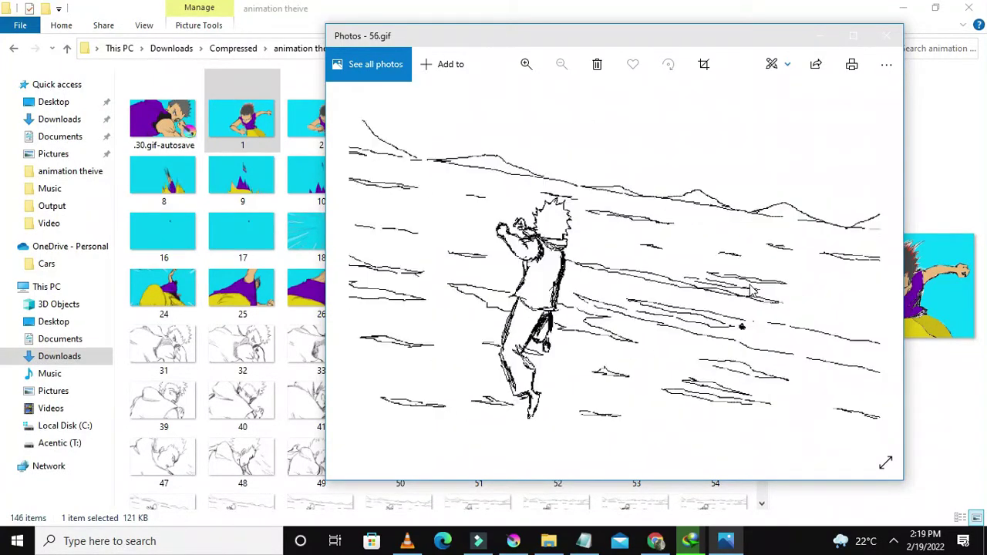
{"action": "scroll", "coordinate": [751, 291], "scroll_direction": "down", "scroll_amount": 5}
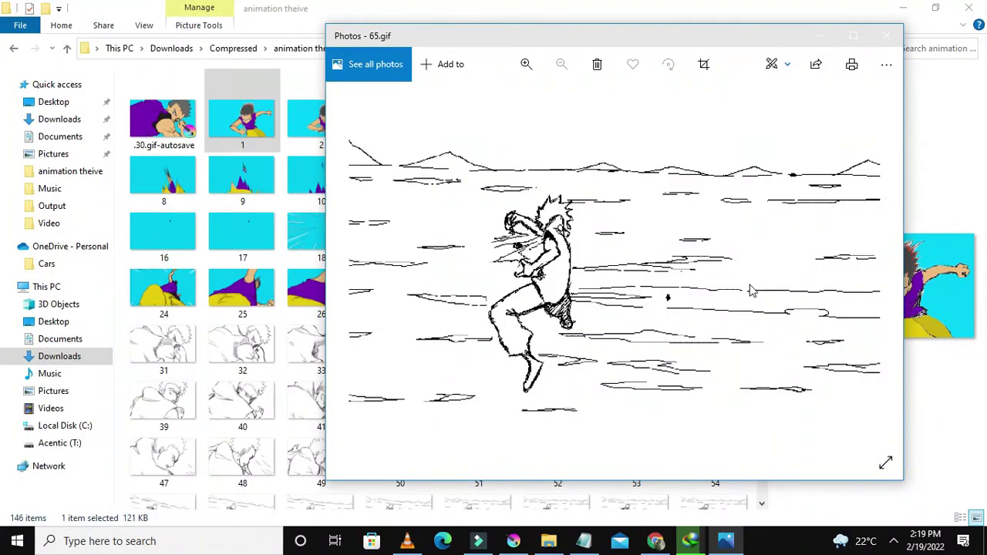
{"action": "scroll", "coordinate": [751, 292], "scroll_direction": "down", "scroll_amount": 3}
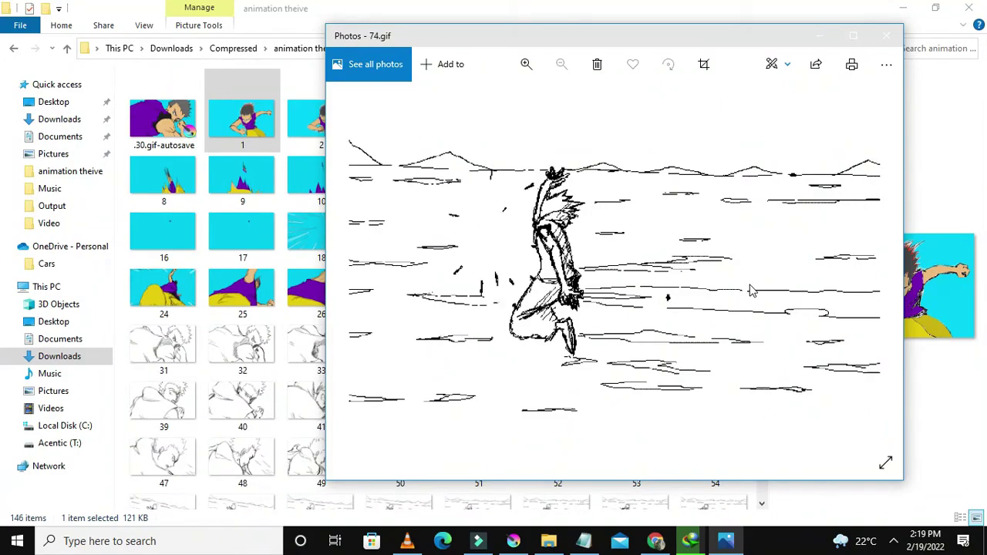
{"action": "scroll", "coordinate": [750, 291], "scroll_direction": "down", "scroll_amount": 10}
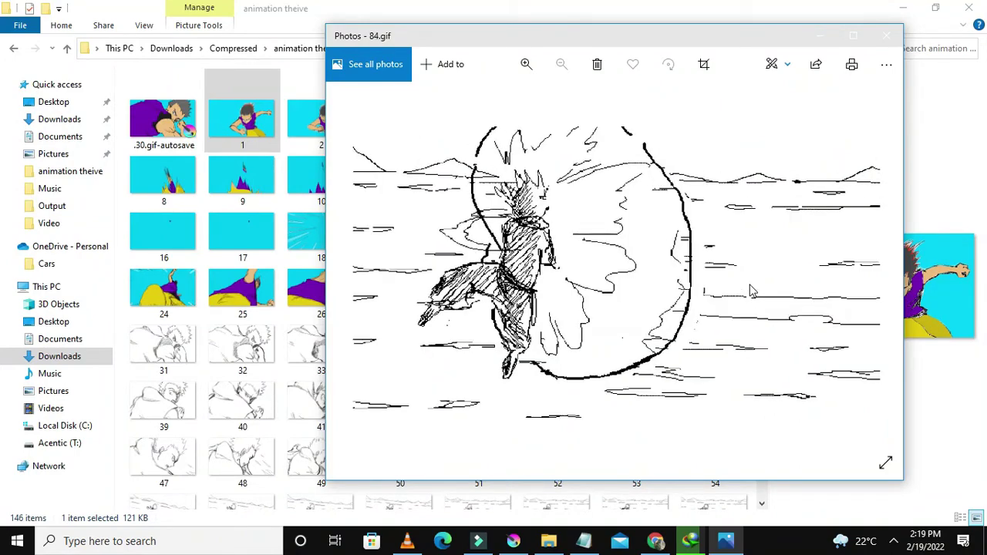
{"action": "scroll", "coordinate": [751, 292], "scroll_direction": "down", "scroll_amount": 11}
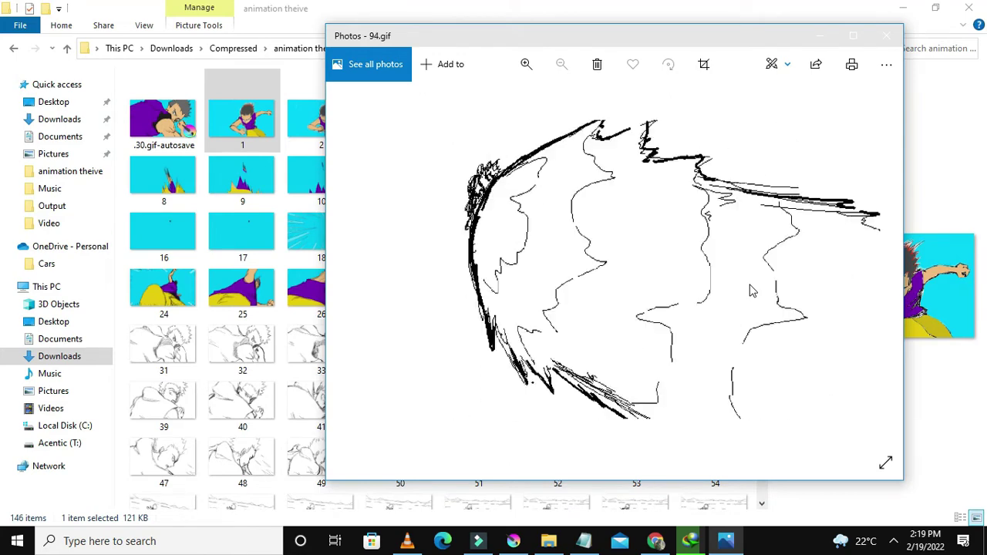
{"action": "scroll", "coordinate": [751, 292], "scroll_direction": "down", "scroll_amount": 10}
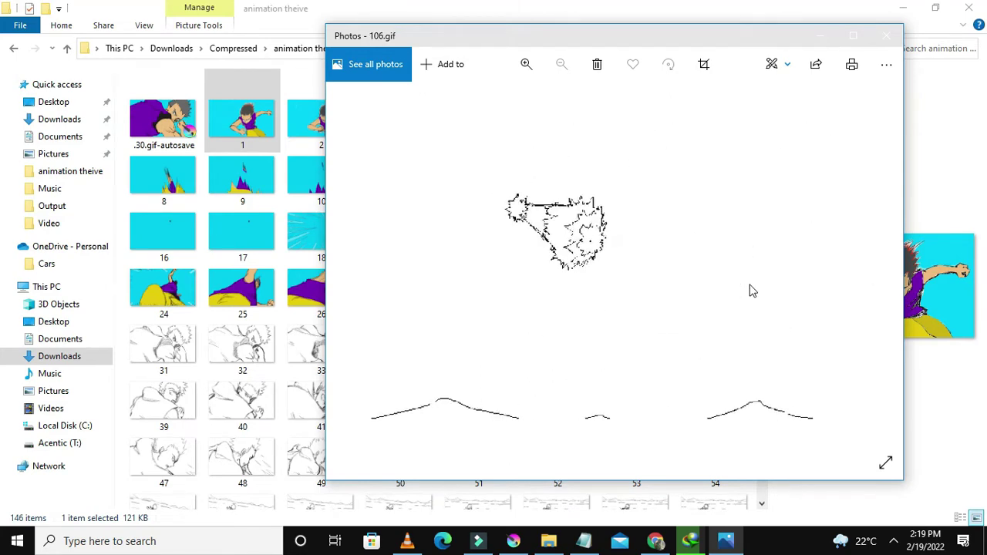
{"action": "scroll", "coordinate": [751, 291], "scroll_direction": "down", "scroll_amount": 15}
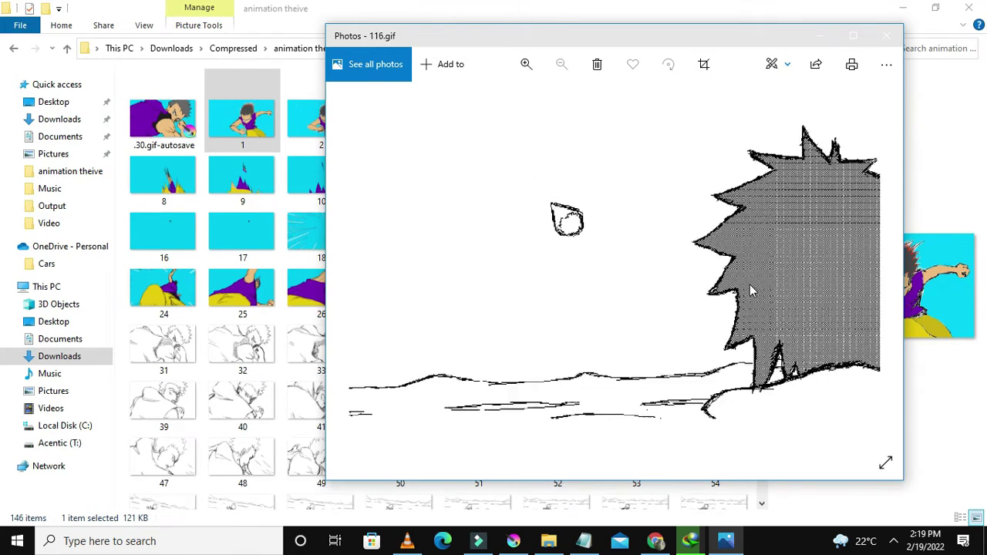
{"action": "scroll", "coordinate": [751, 292], "scroll_direction": "down", "scroll_amount": 20}
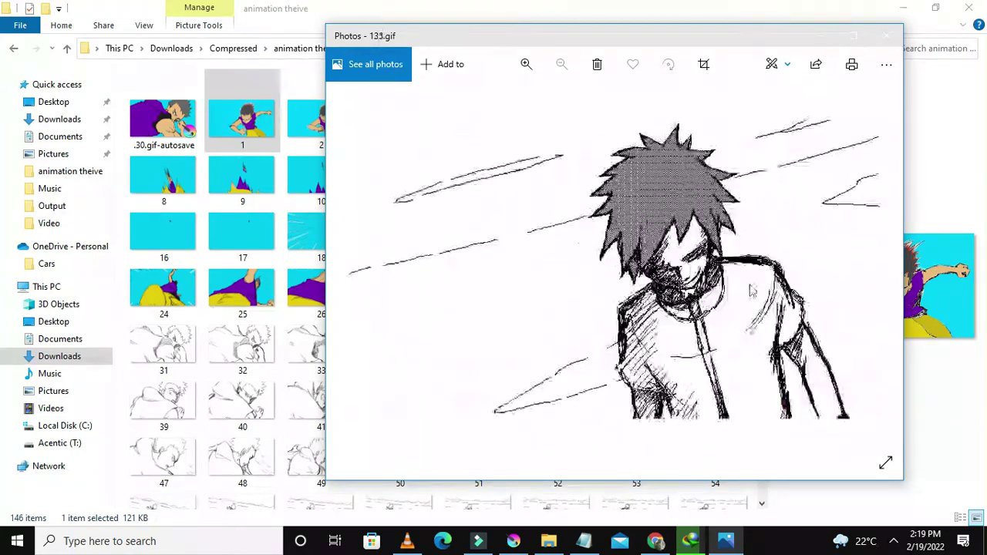
Flip backward through the frames from 145 to 12, and close the photo viewer
{"action": "scroll", "coordinate": [751, 291], "scroll_direction": "up", "scroll_amount": 20}
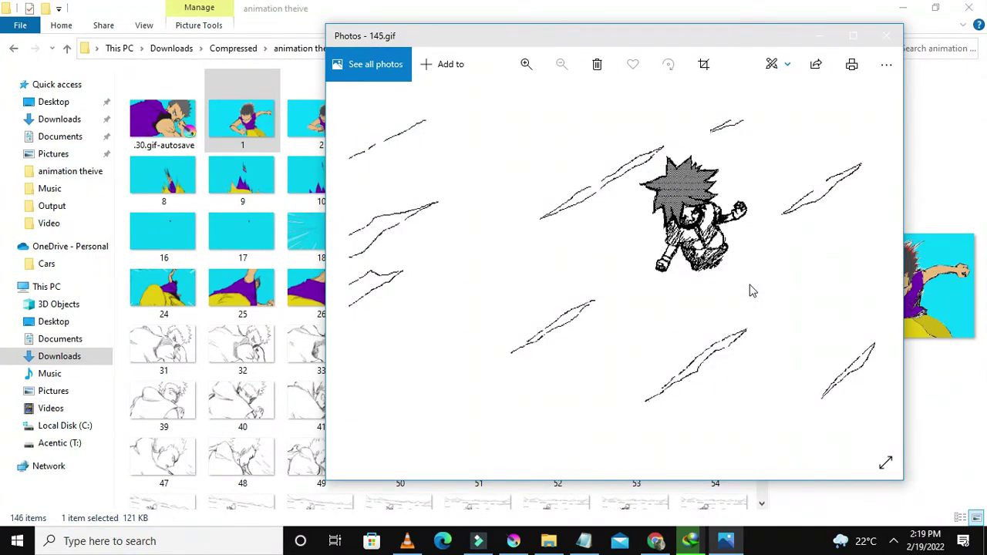
{"action": "scroll", "coordinate": [750, 291], "scroll_direction": "up", "scroll_amount": 20}
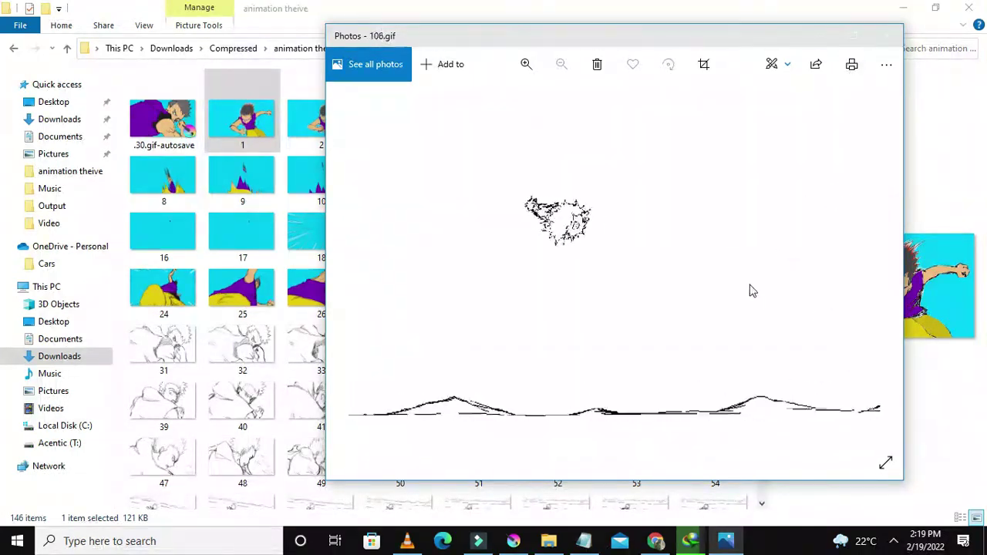
{"action": "scroll", "coordinate": [751, 291], "scroll_direction": "up", "scroll_amount": 20}
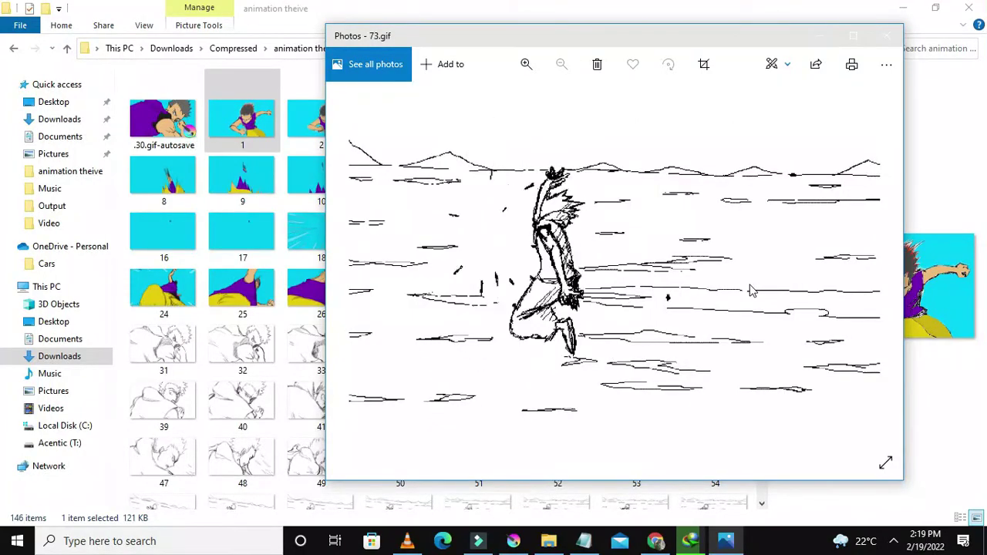
{"action": "scroll", "coordinate": [751, 292], "scroll_direction": "up", "scroll_amount": 20}
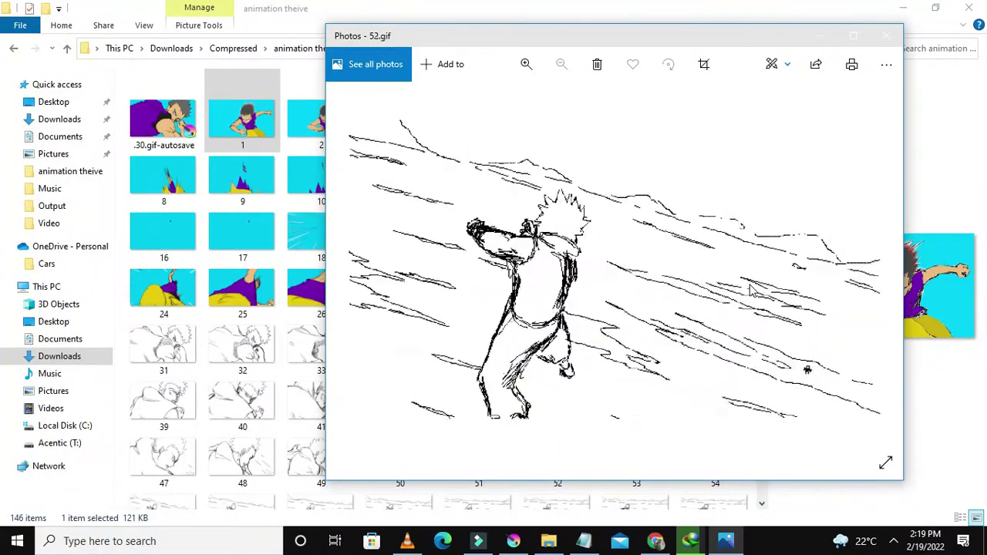
{"action": "scroll", "coordinate": [751, 291], "scroll_direction": "up", "scroll_amount": 19}
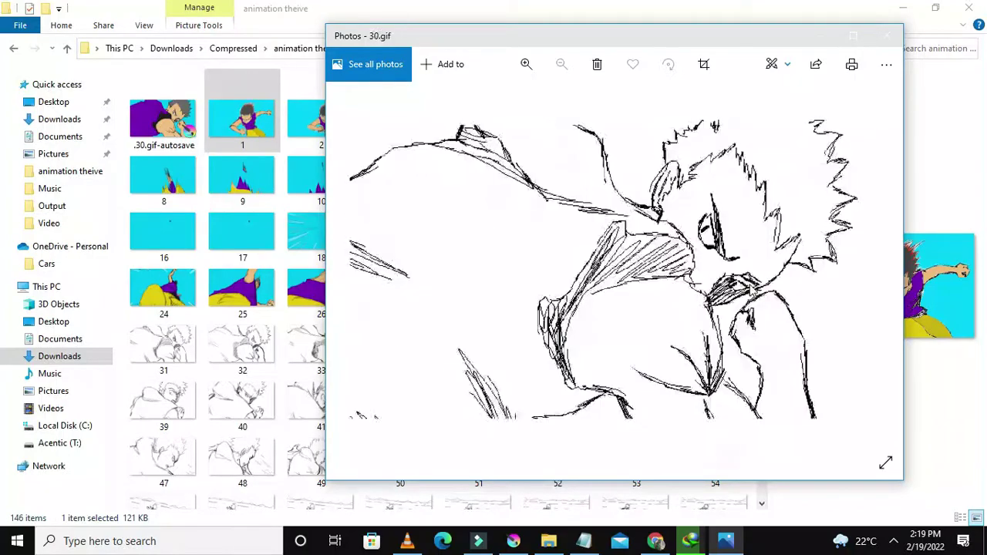
{"action": "scroll", "coordinate": [751, 291], "scroll_direction": "up", "scroll_amount": 12}
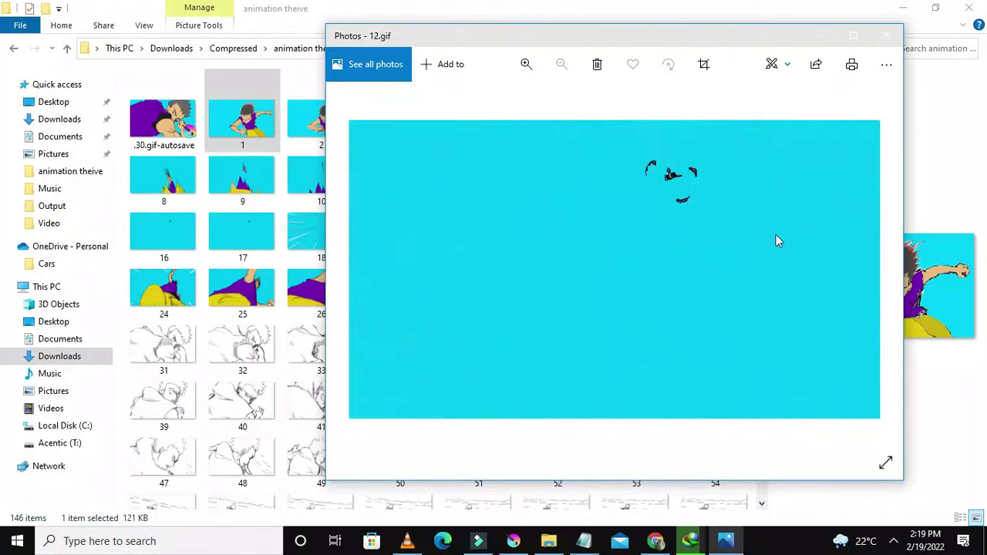
{"action": "left_click", "coordinate": [886, 36]}
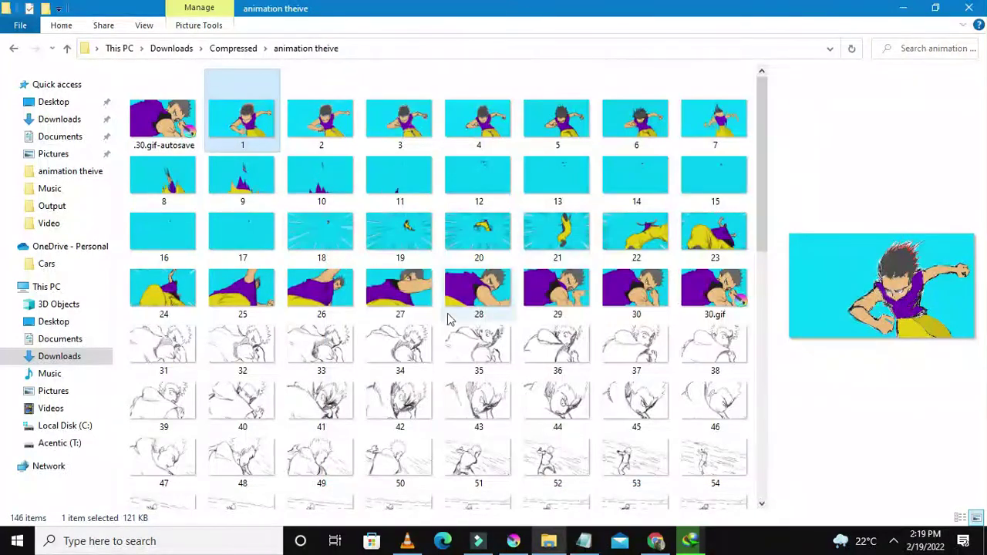
Switch to the untitled project in Wondershare Filmora9
{"action": "left_click", "coordinate": [477, 538]}
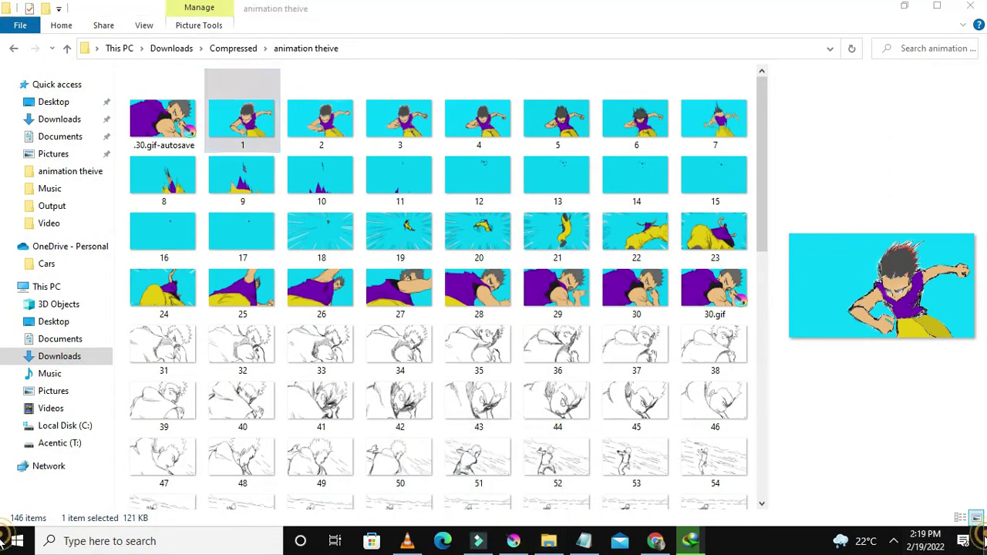
{"action": "left_click", "coordinate": [985, 540]}
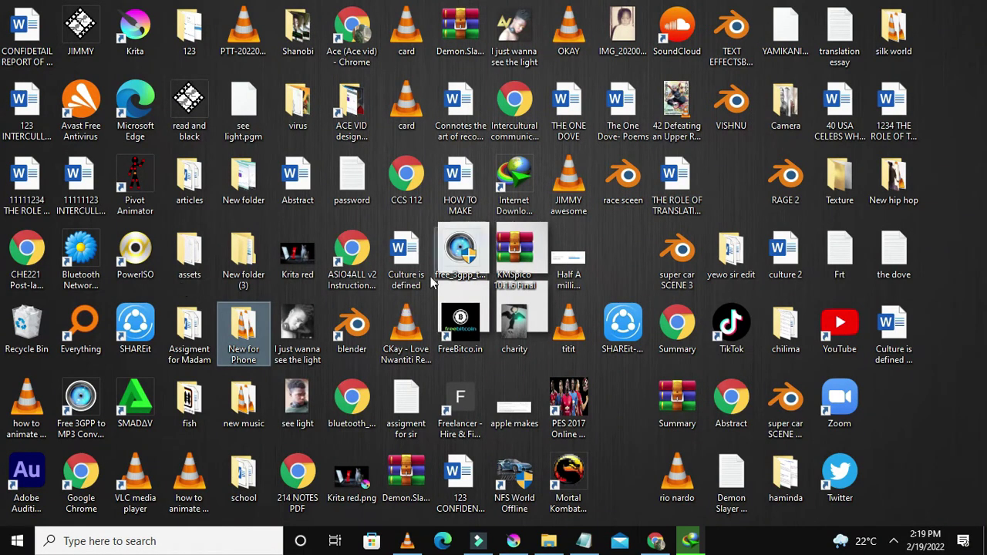
{"action": "mouse_move", "coordinate": [484, 546]}
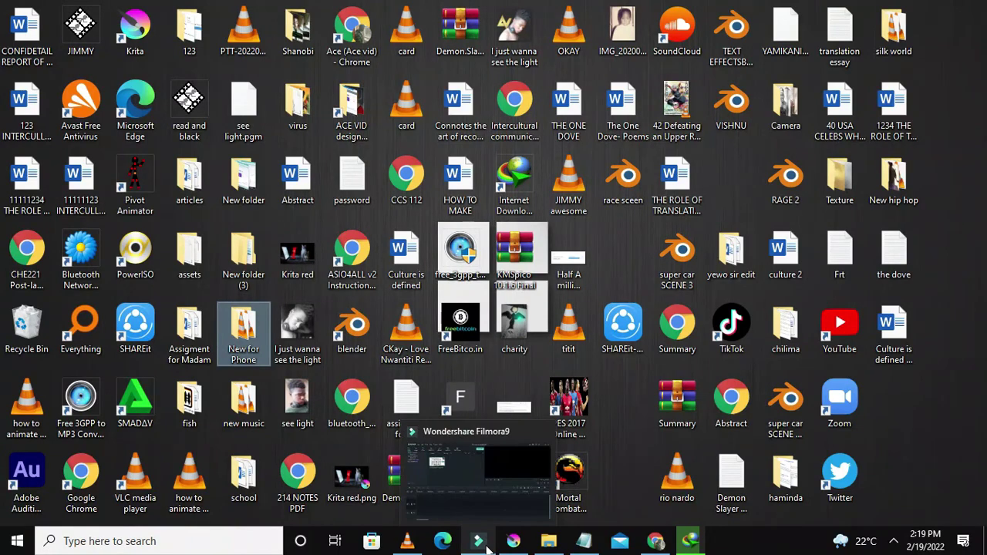
{"action": "left_click", "coordinate": [470, 505]}
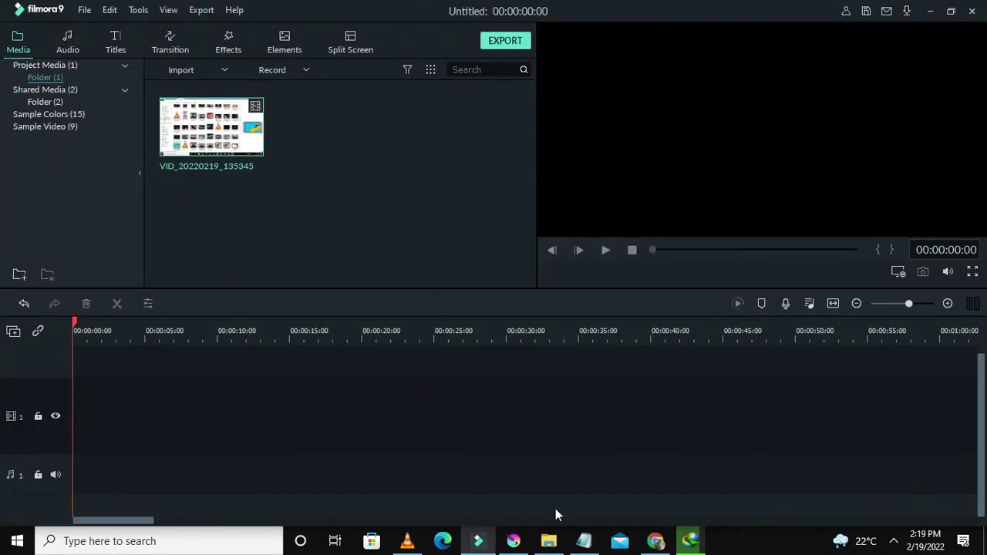
Switch back to the animation theive folder in File Explorer and delete the .30.gif-autosave file
{"action": "left_click", "coordinate": [548, 541]}
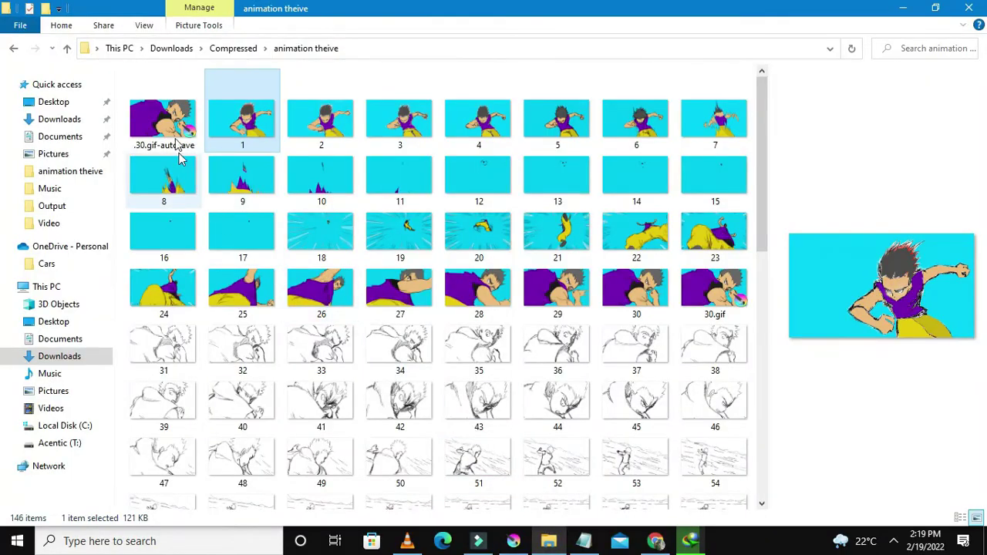
{"action": "left_click", "coordinate": [171, 132]}
{"action": "key", "text": "Delete"}
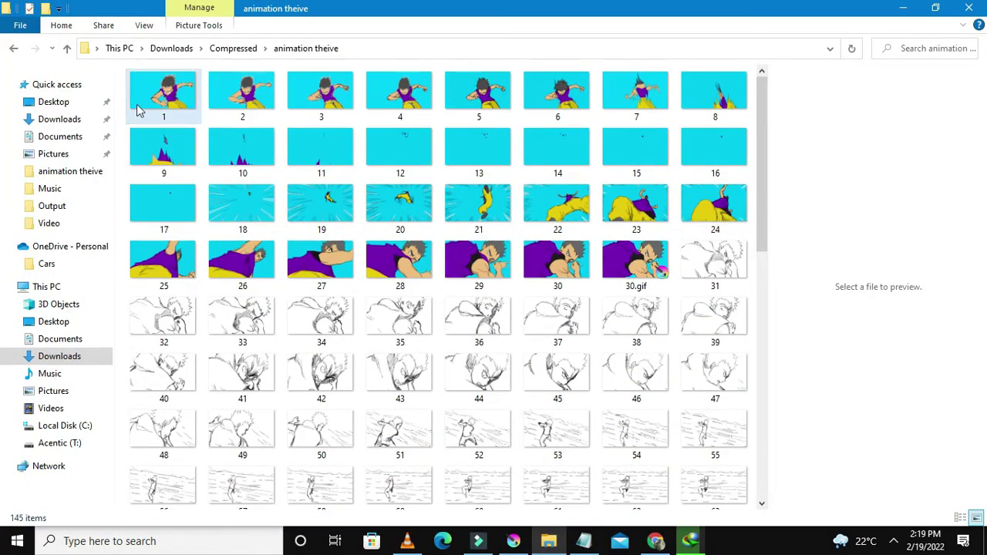
Select the coloured frames 1 to 30, leaving out 30.gif and 31, and place them on the first video track in Filmora9
{"action": "left_click_drag", "start_coordinate": [123, 81], "coordinate": [701, 283]}
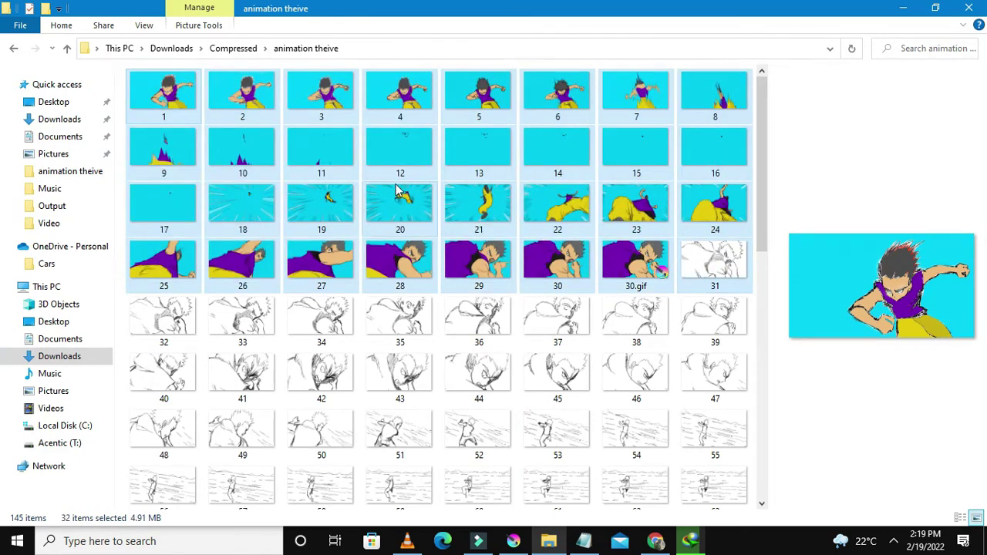
{"action": "left_click_drag", "start_coordinate": [254, 149], "coordinate": [279, 179]}
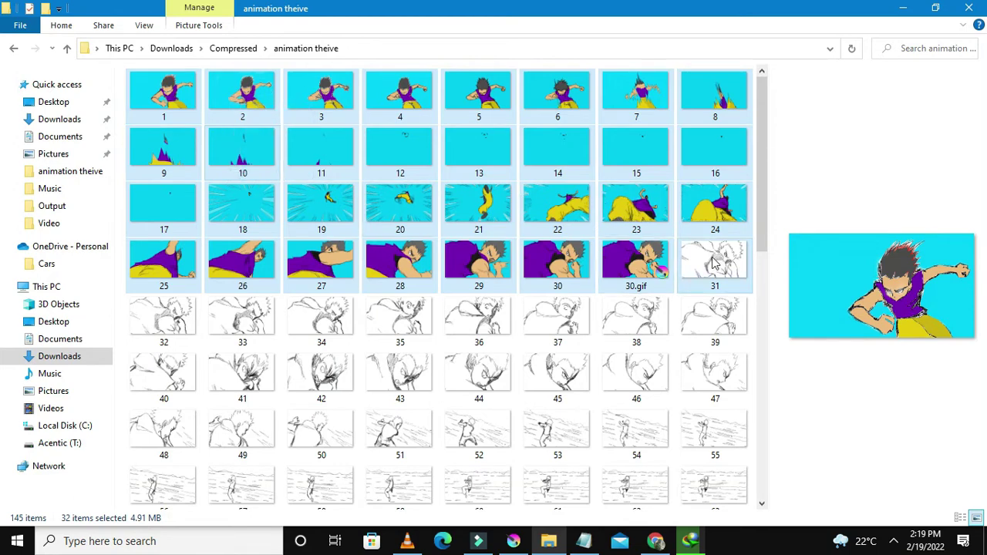
{"action": "left_click", "coordinate": [646, 265], "text": "ctrl"}
{"action": "left_click", "coordinate": [703, 262], "text": "ctrl"}
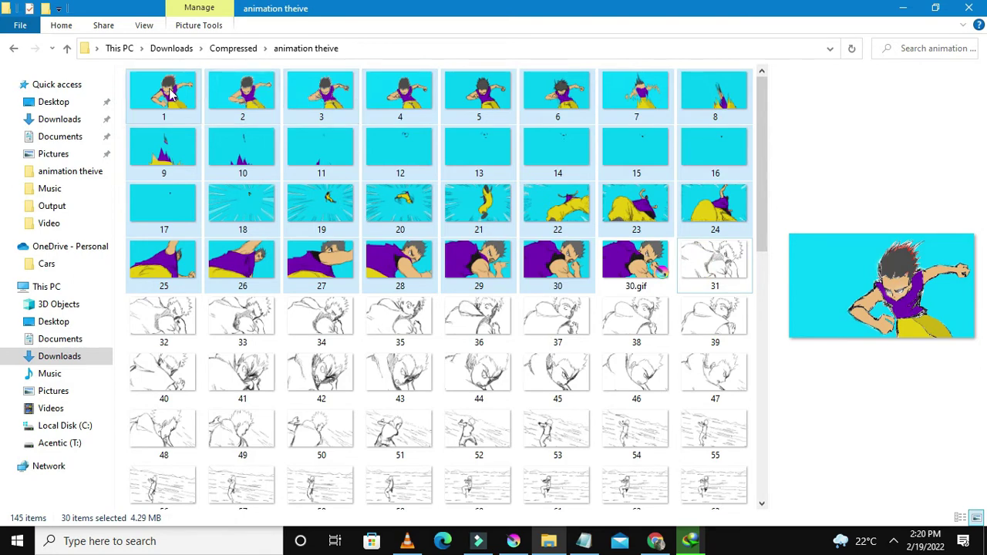
{"action": "left_click_drag", "start_coordinate": [171, 92], "coordinate": [266, 429]}
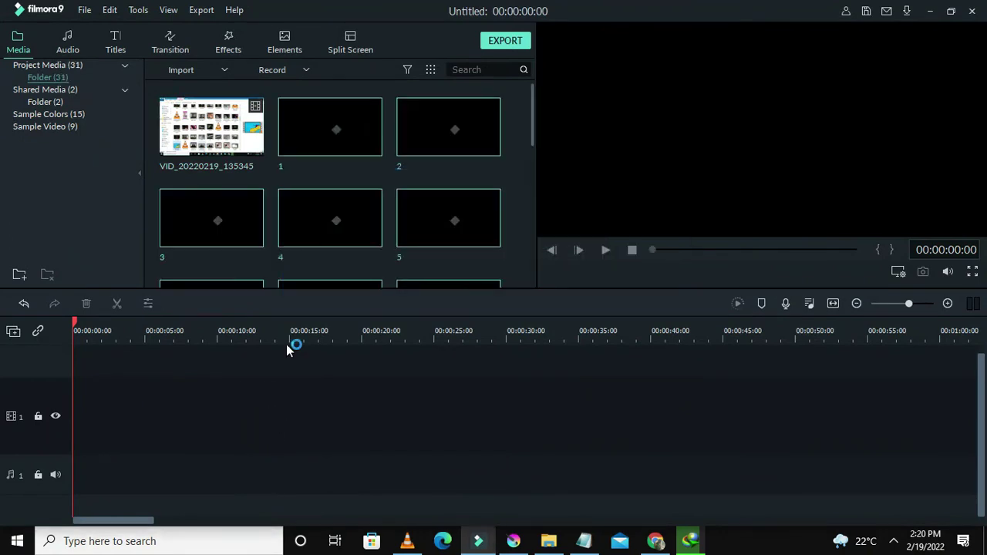
{"action": "left_click", "coordinate": [630, 252]}
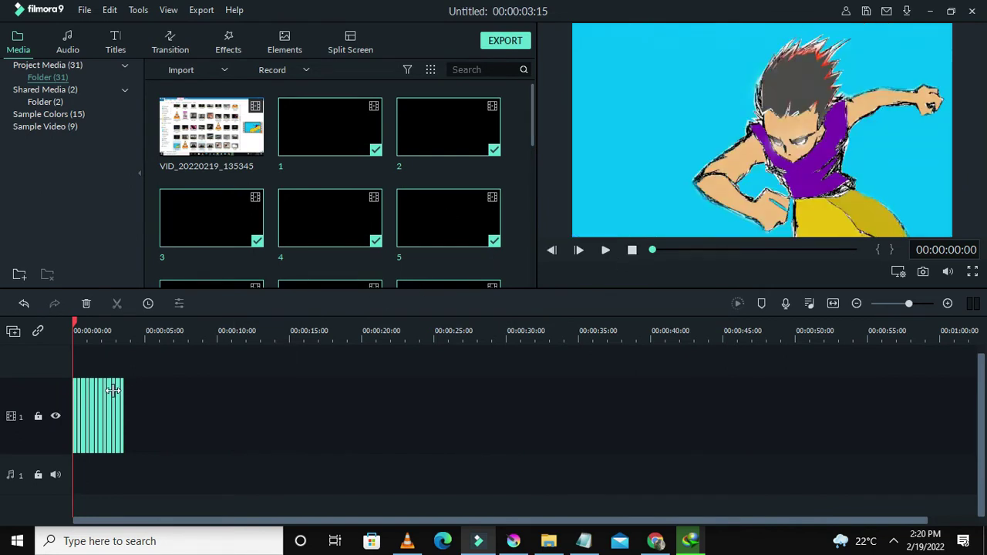
Set the duration of all the placed frame clips to 00:00:00:03
{"action": "left_click_drag", "start_coordinate": [902, 304], "coordinate": [922, 306]}
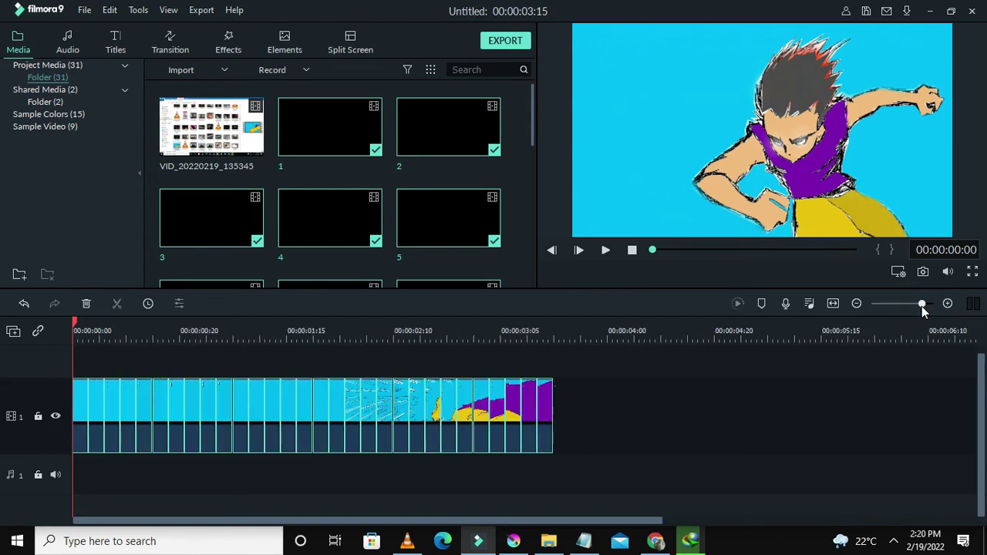
{"action": "right_click", "coordinate": [82, 395]}
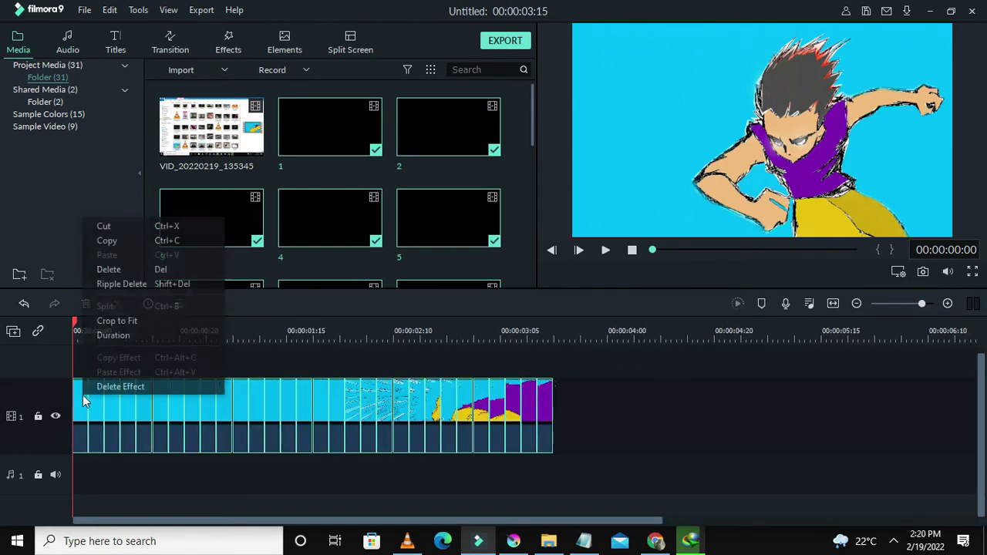
{"action": "left_click", "coordinate": [108, 335]}
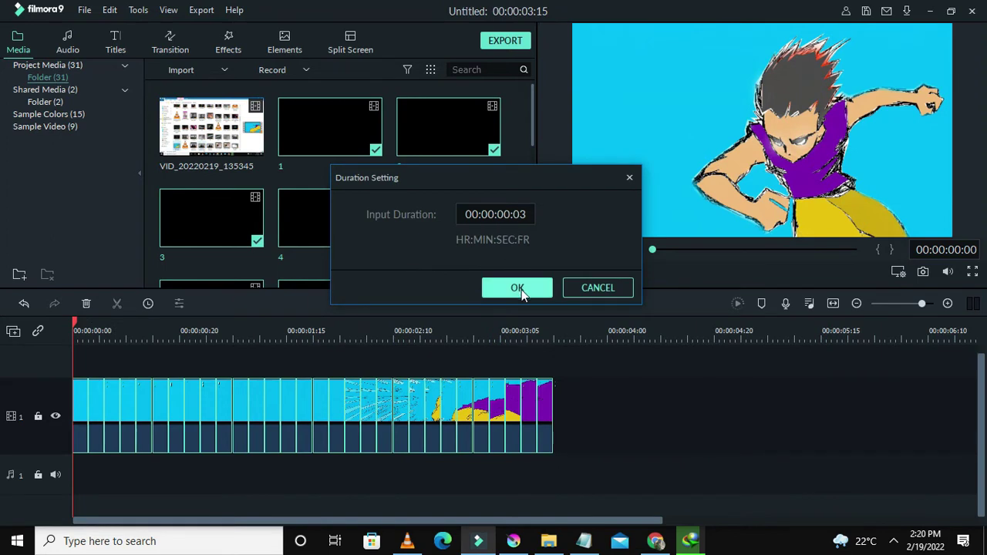
{"action": "double_click", "coordinate": [522, 215]}
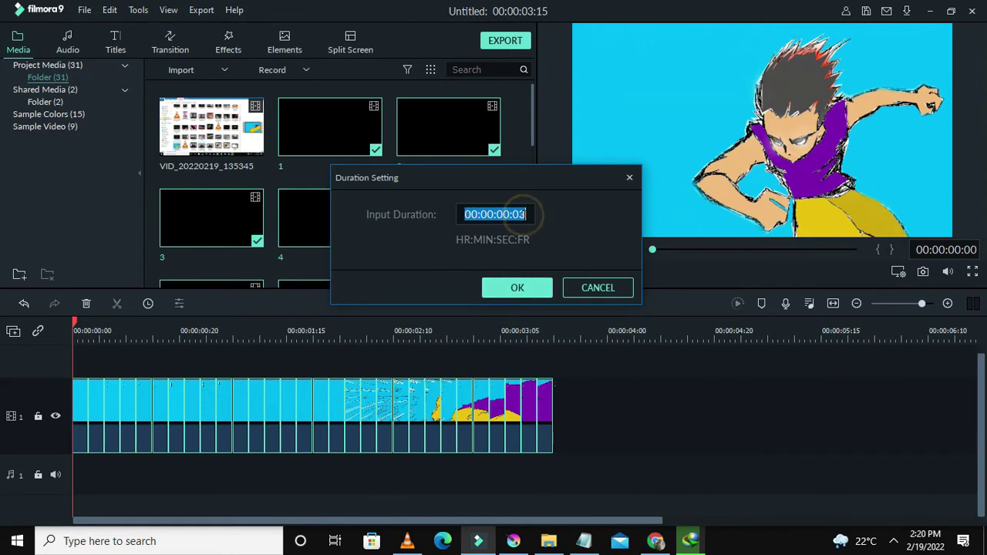
{"action": "left_click", "coordinate": [524, 215]}
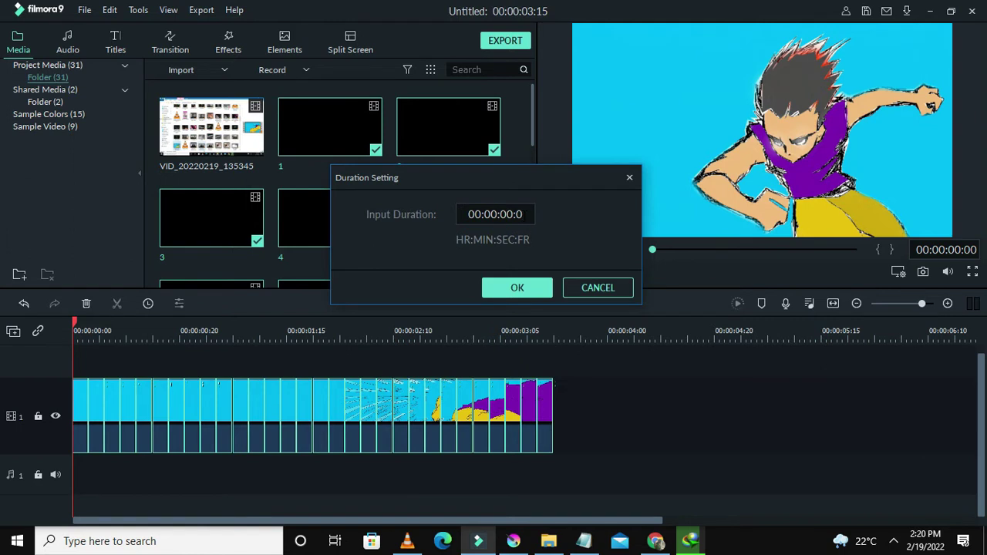
{"action": "left_click", "coordinate": [517, 288]}
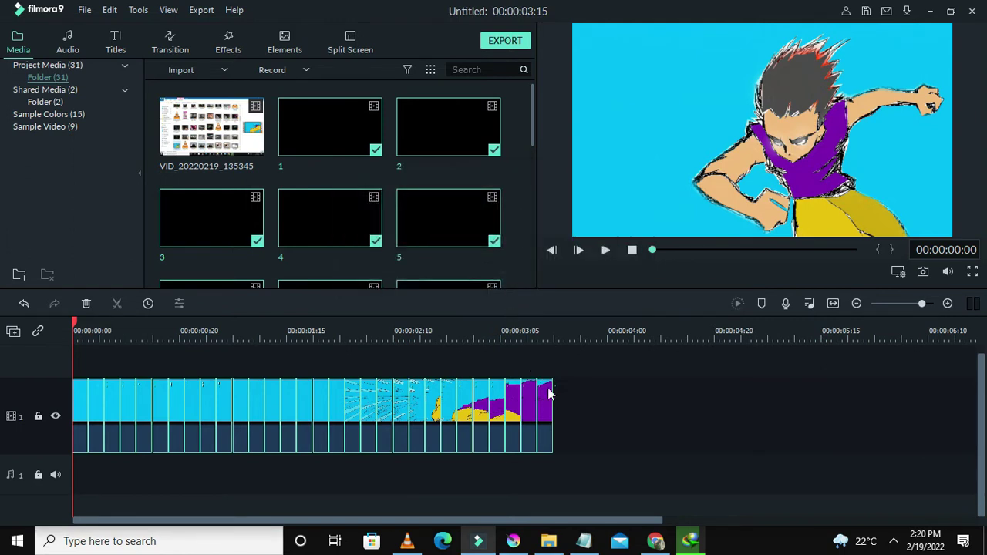
Reselect every frame clip on the video track and apply the 00:00:00:03 duration again
{"action": "left_click", "coordinate": [573, 388]}
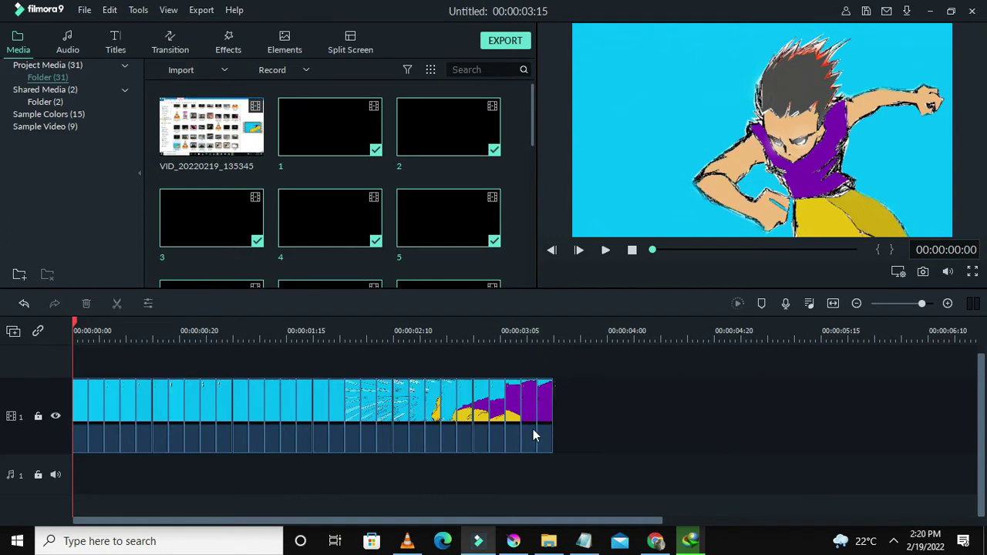
{"action": "left_click_drag", "start_coordinate": [592, 416], "coordinate": [27, 427]}
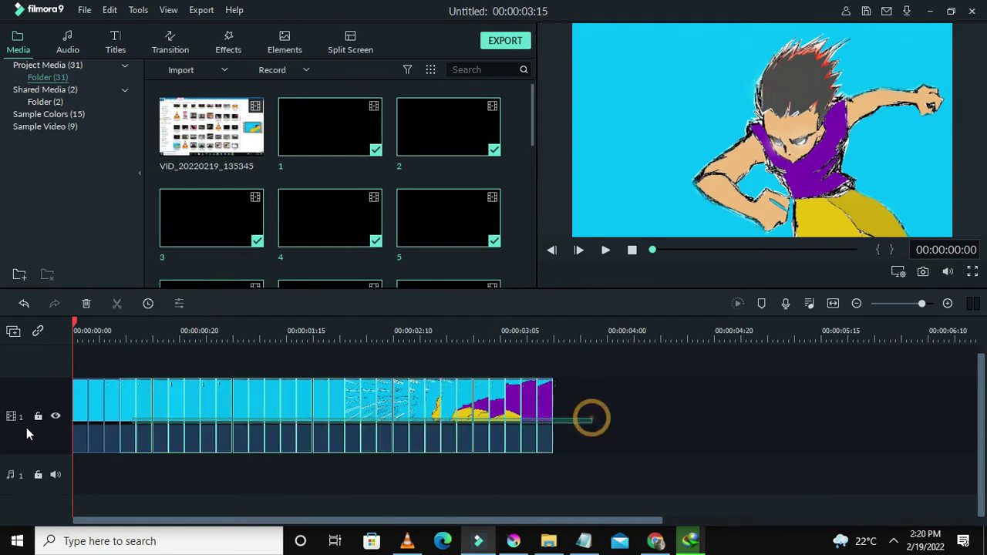
{"action": "right_click", "coordinate": [260, 398]}
{"action": "left_click", "coordinate": [297, 336]}
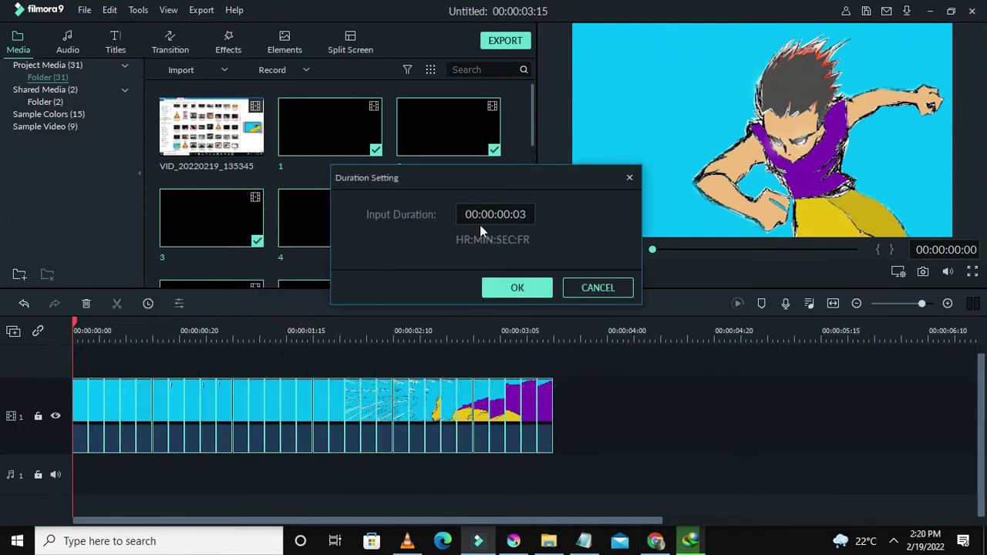
{"action": "left_click", "coordinate": [518, 213]}
{"action": "left_click", "coordinate": [524, 213]}
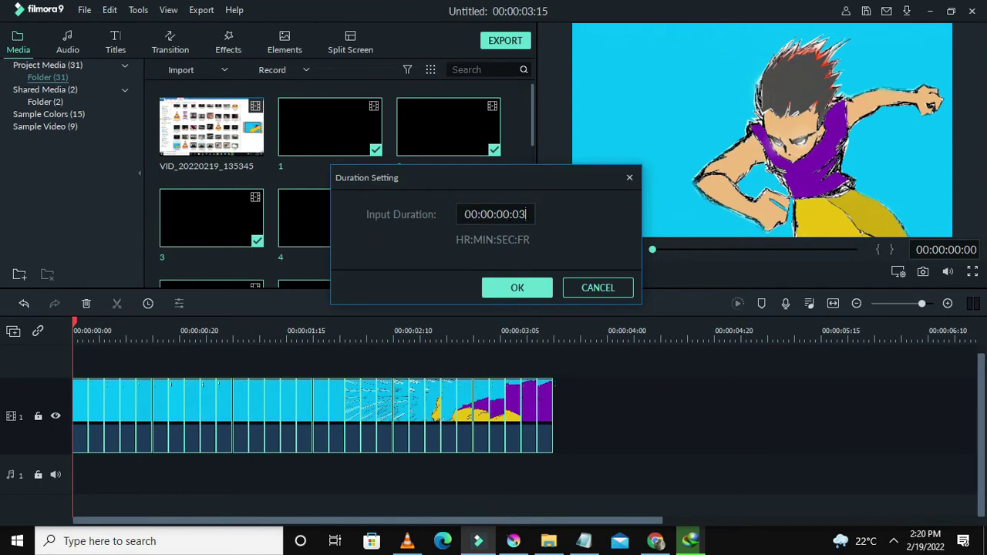
{"action": "key", "text": "Return"}
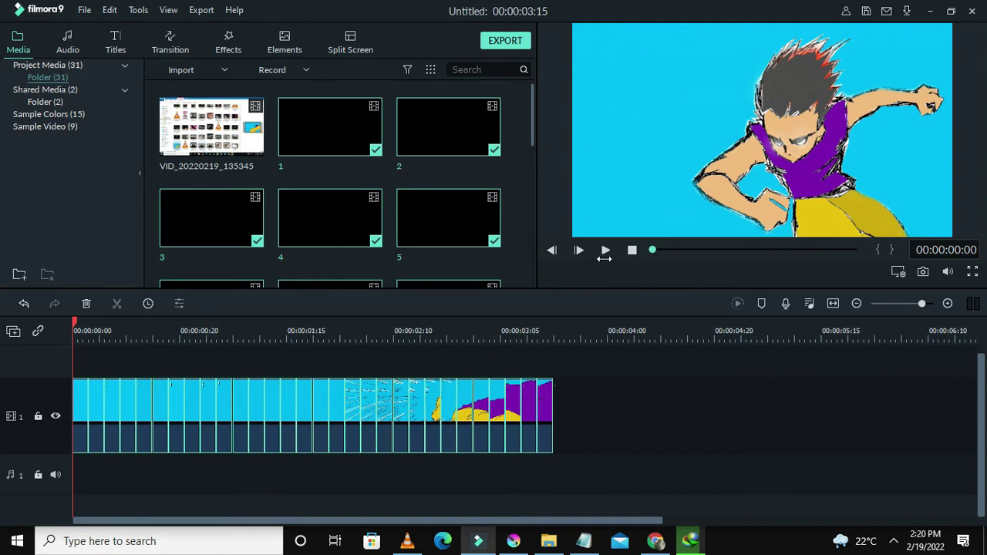
Deselect the clips, play the assembled frame sequence through to its end, and stop playback
{"action": "left_click", "coordinate": [632, 386]}
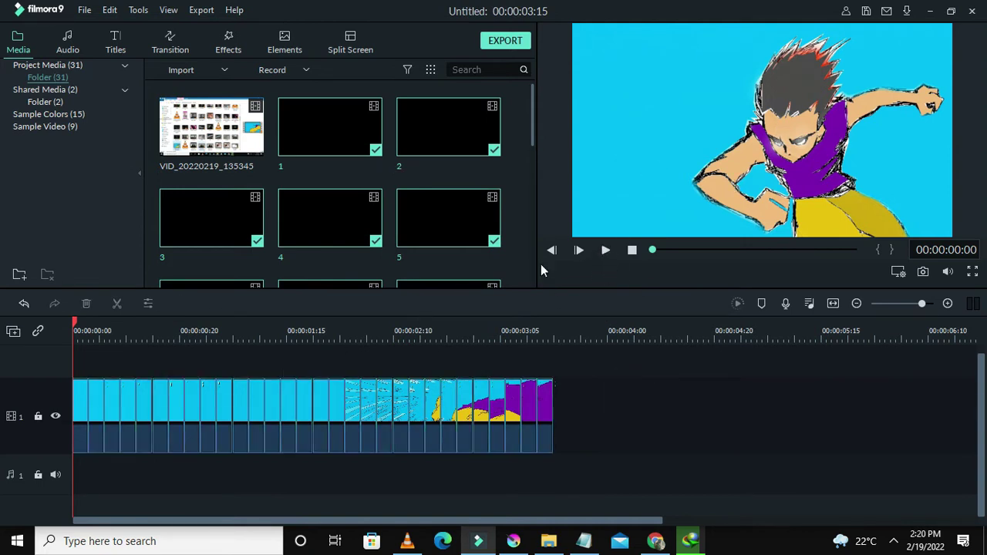
{"action": "left_click", "coordinate": [609, 251]}
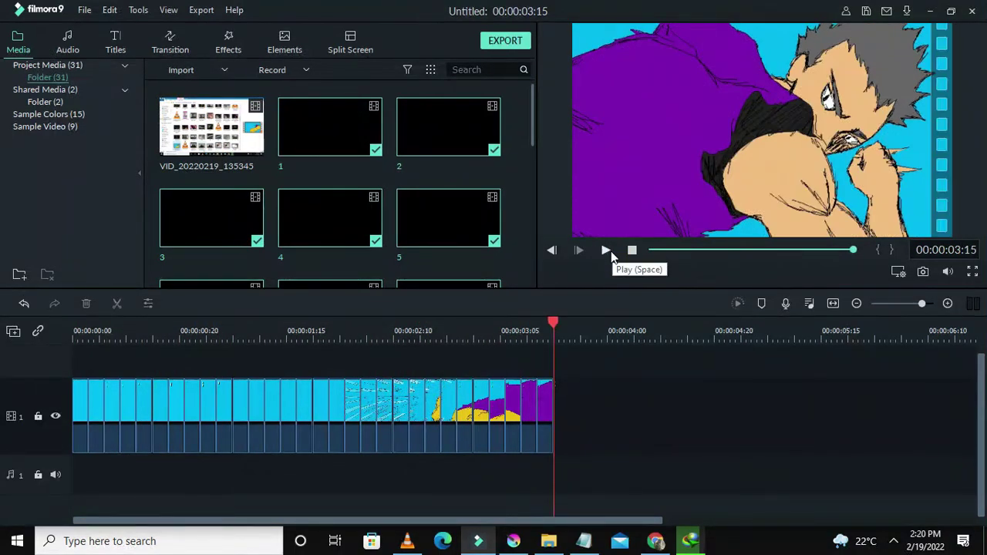
{"action": "left_click", "coordinate": [626, 251]}
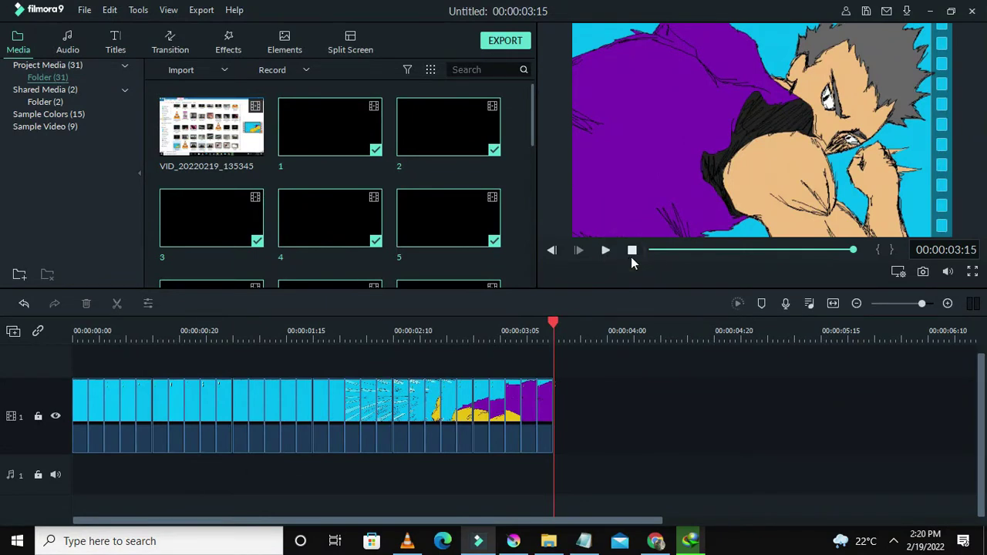
Switch to the animation theive folder in File Explorer, look through the remaining sketch frames to 149, and return to Filmora9
{"action": "left_click", "coordinate": [548, 541]}
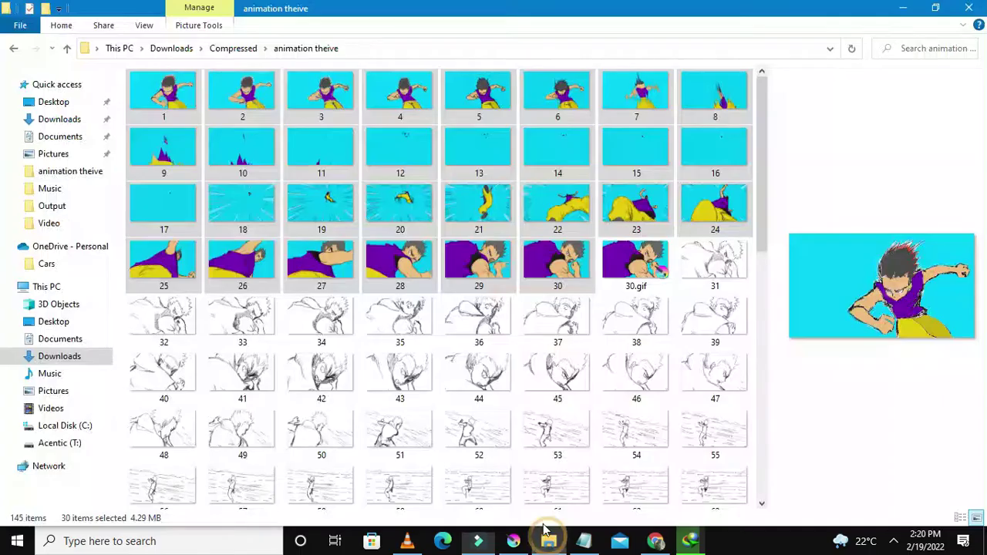
{"action": "scroll", "coordinate": [495, 420], "scroll_direction": "down", "scroll_amount": 10}
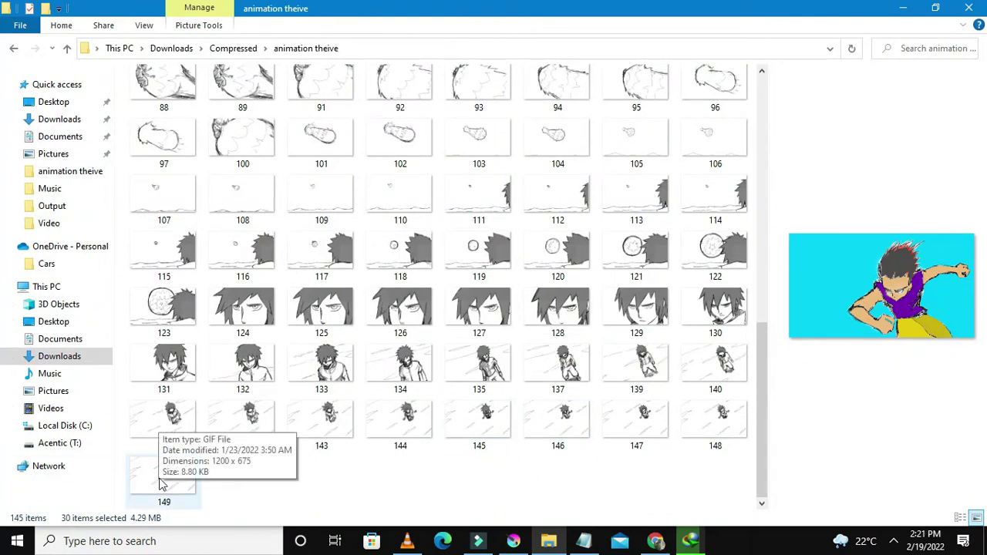
{"action": "left_click", "coordinate": [900, 7]}
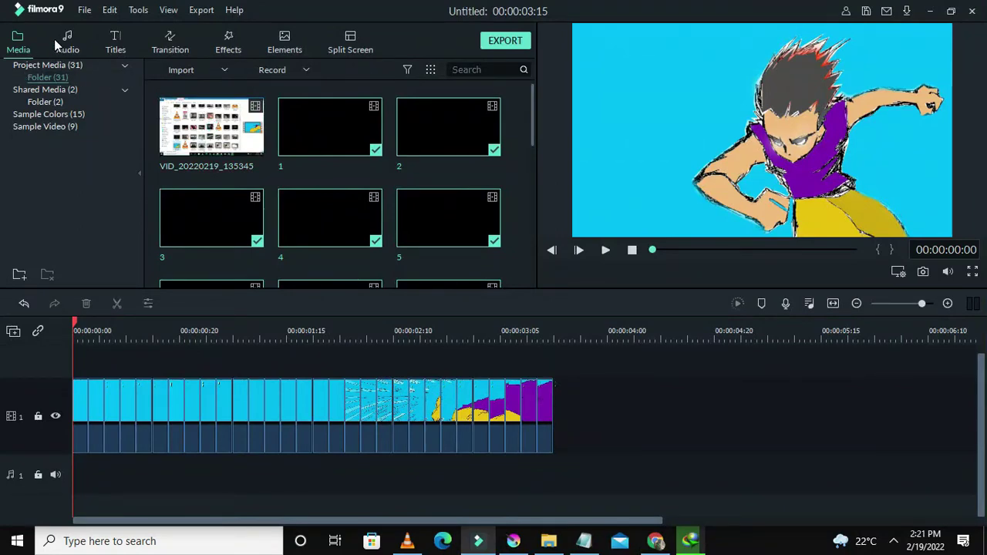
{"action": "left_click", "coordinate": [892, 540]}
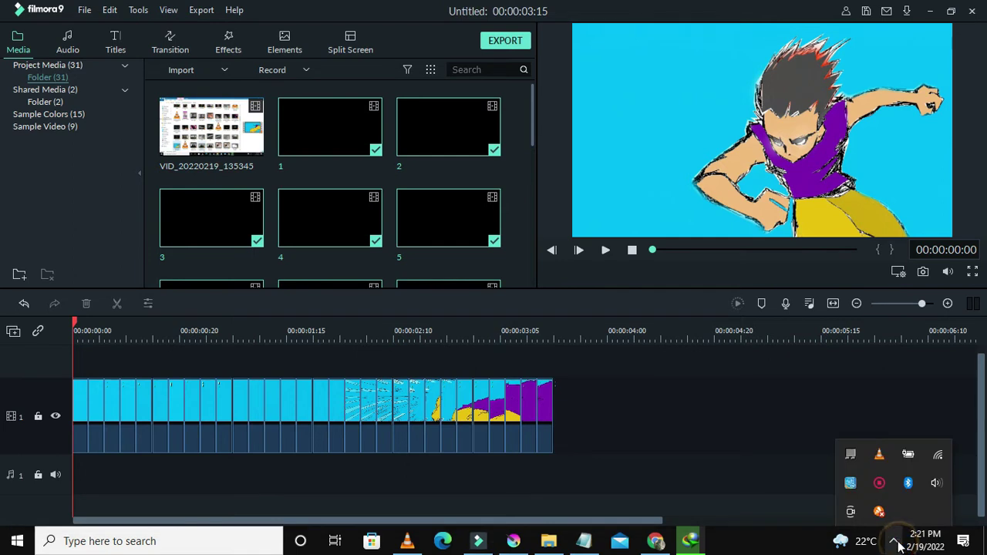
{"action": "left_click", "coordinate": [879, 484]}
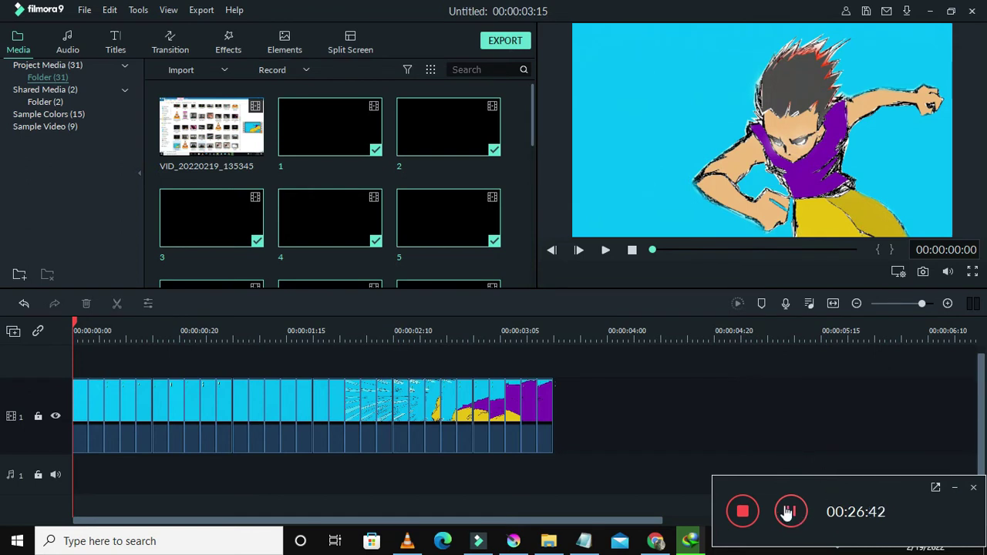
{"action": "left_click", "coordinate": [760, 429]}
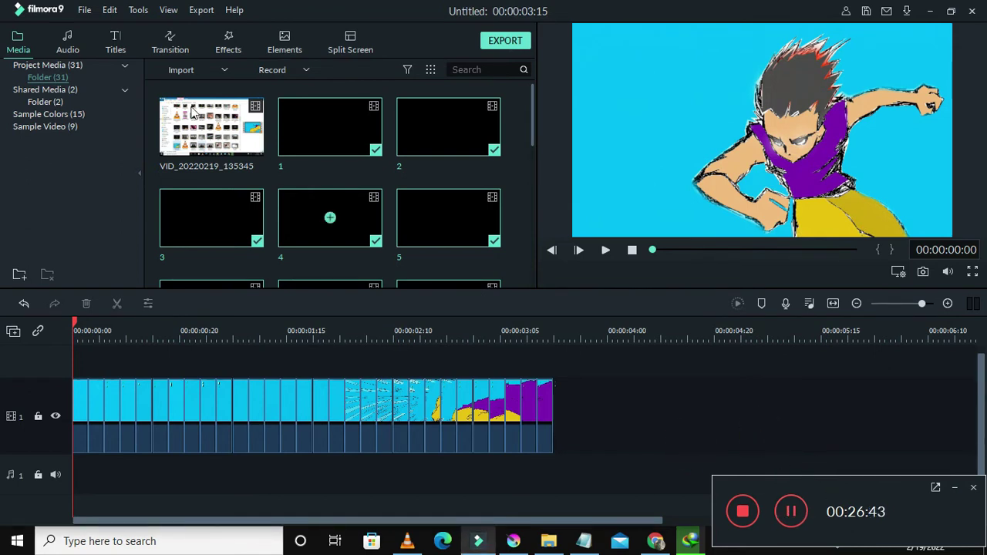
Add the A-GROUP - Verve music from the audio library to the start of the first audio track
{"action": "left_click", "coordinate": [68, 49]}
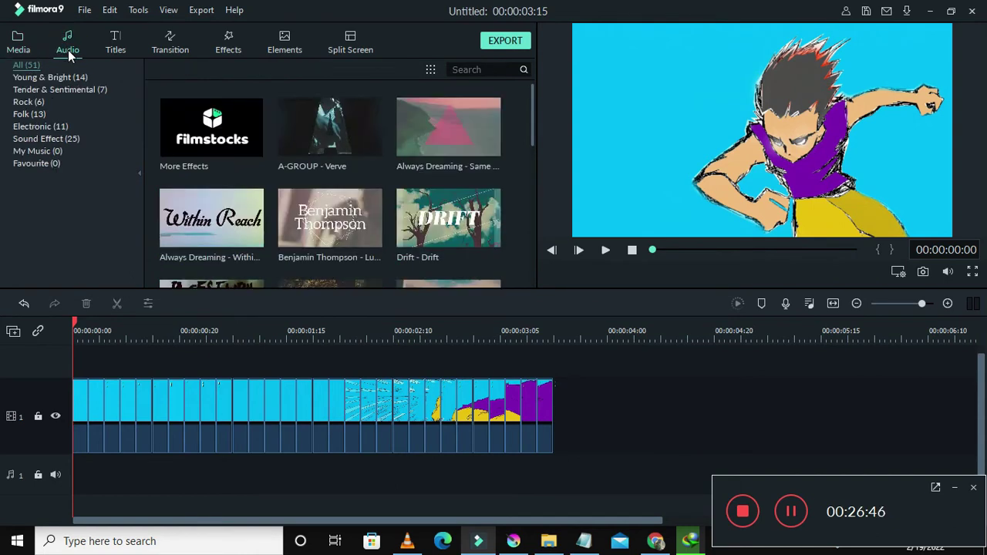
{"action": "left_click_drag", "start_coordinate": [307, 135], "coordinate": [82, 462]}
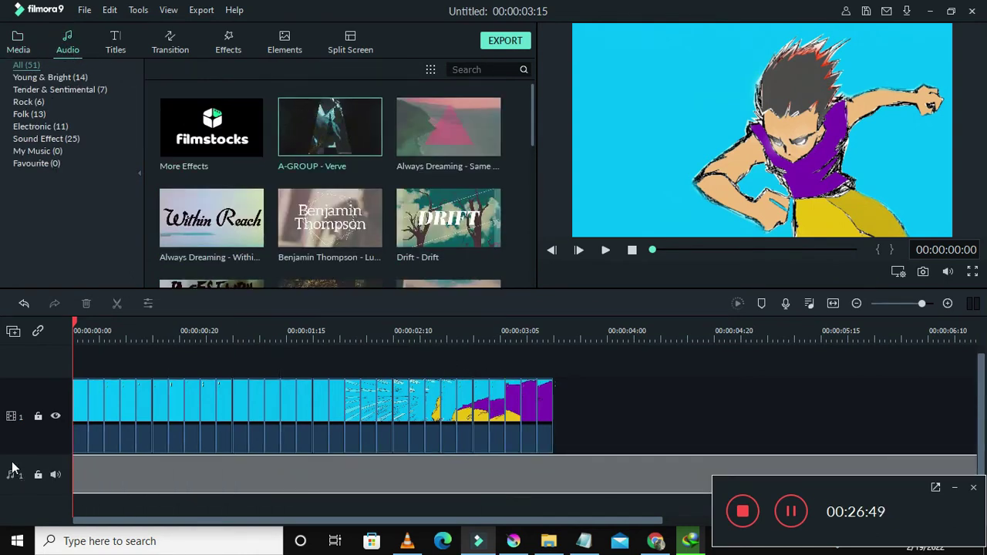
{"action": "left_click", "coordinate": [764, 383]}
{"action": "left_click", "coordinate": [954, 493]}
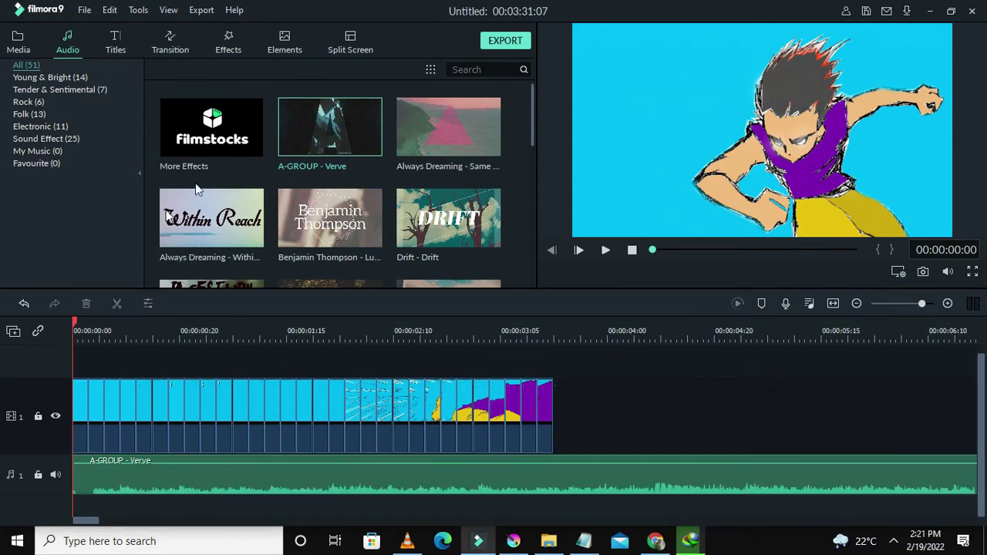
Split the A-GROUP - Verve music at the end of the last frame clip, 00:00:03:15, and delete the excess part
{"action": "left_click_drag", "start_coordinate": [76, 322], "coordinate": [558, 443]}
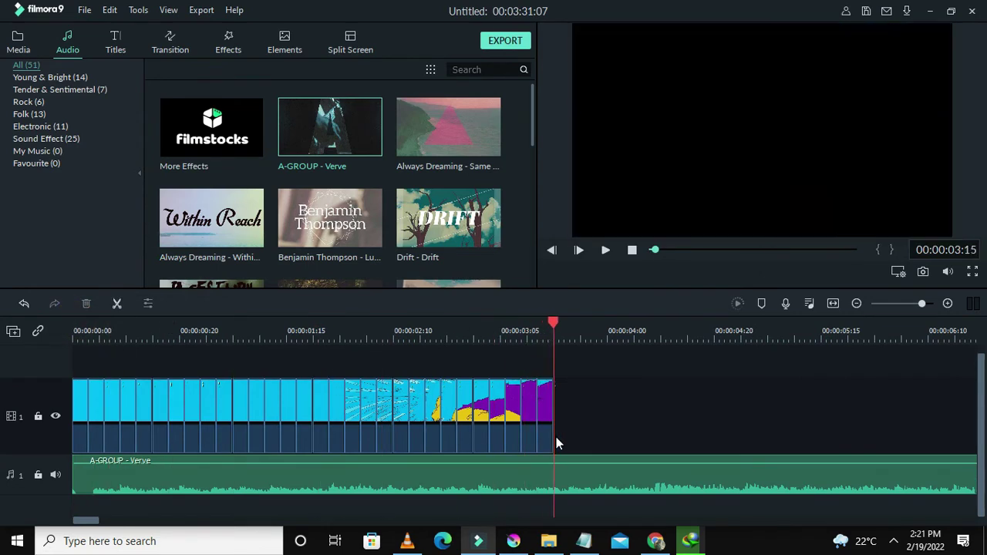
{"action": "left_click", "coordinate": [556, 475]}
{"action": "key", "text": "ctrl+b"}
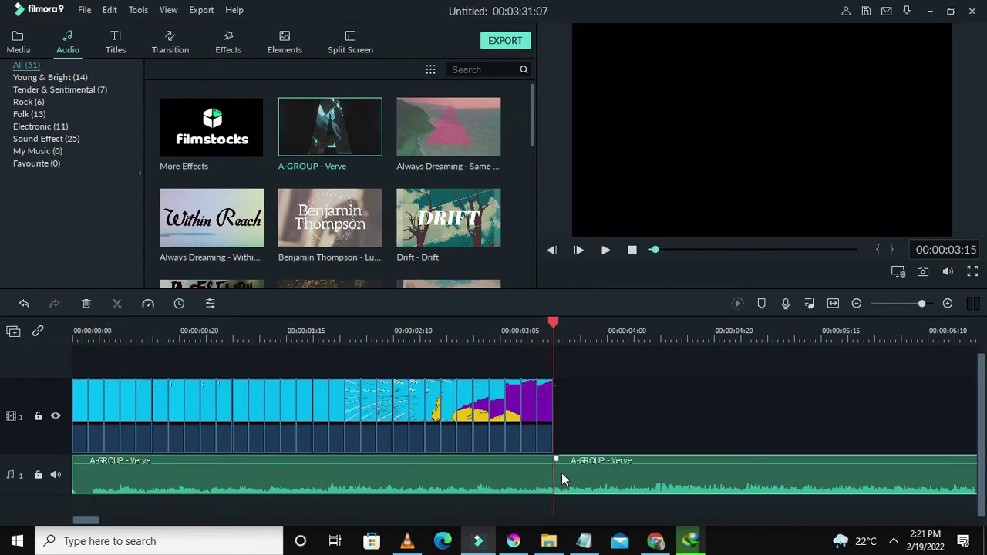
{"action": "left_click", "coordinate": [558, 473]}
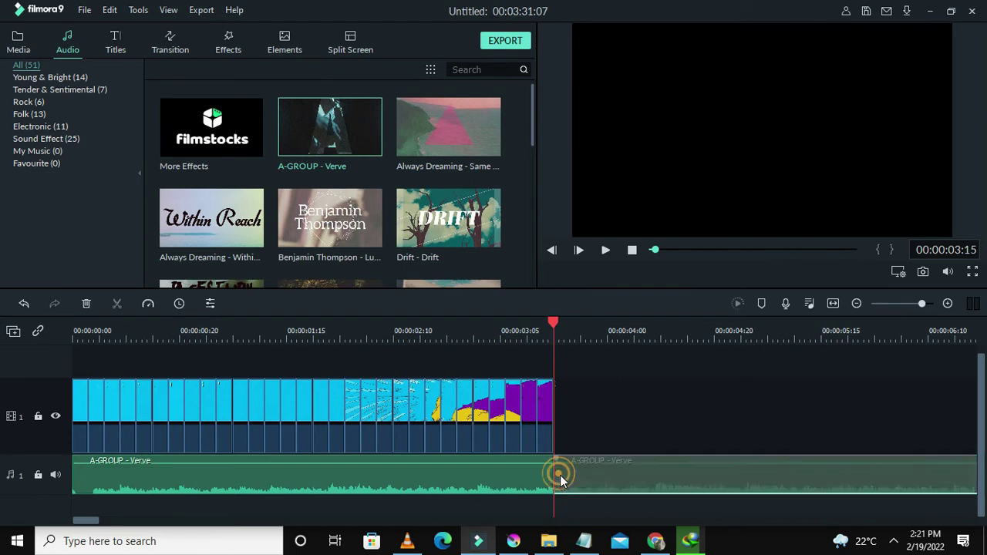
{"action": "right_click", "coordinate": [560, 476]}
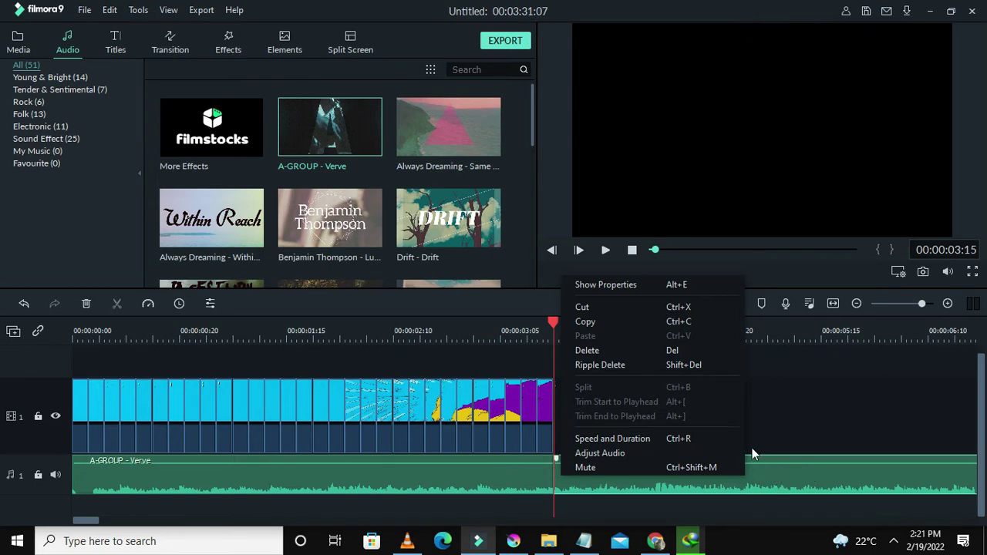
{"action": "left_click", "coordinate": [586, 350]}
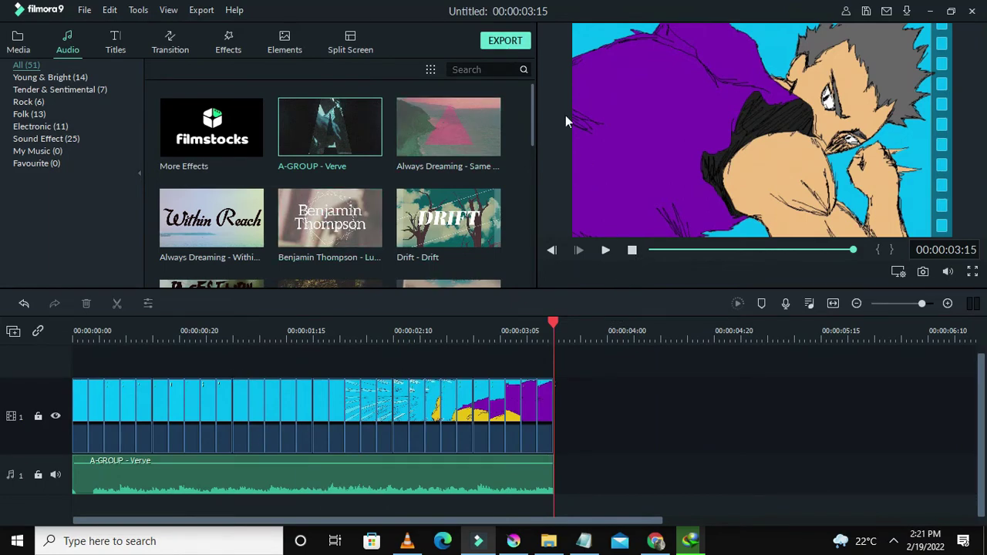
Start exporting the project as a local MP4 file and name the video Anime rita
{"action": "left_click", "coordinate": [508, 42]}
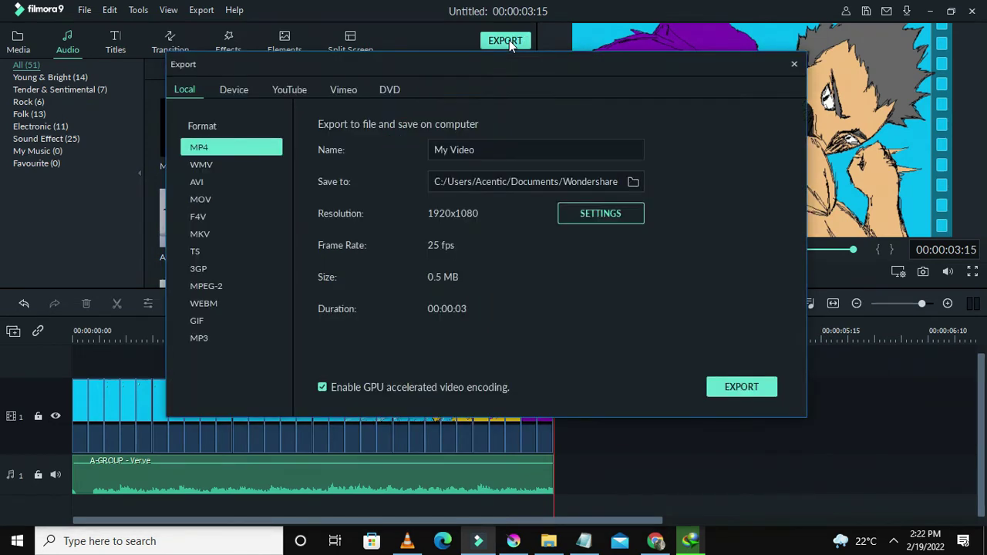
{"action": "left_click", "coordinate": [478, 149]}
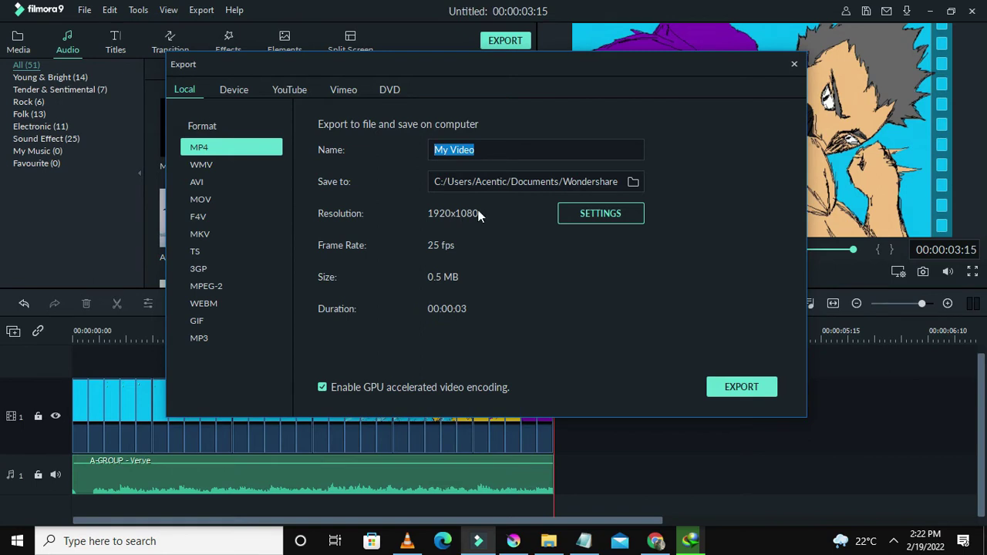
{"action": "key", "text": "BackSpace"}
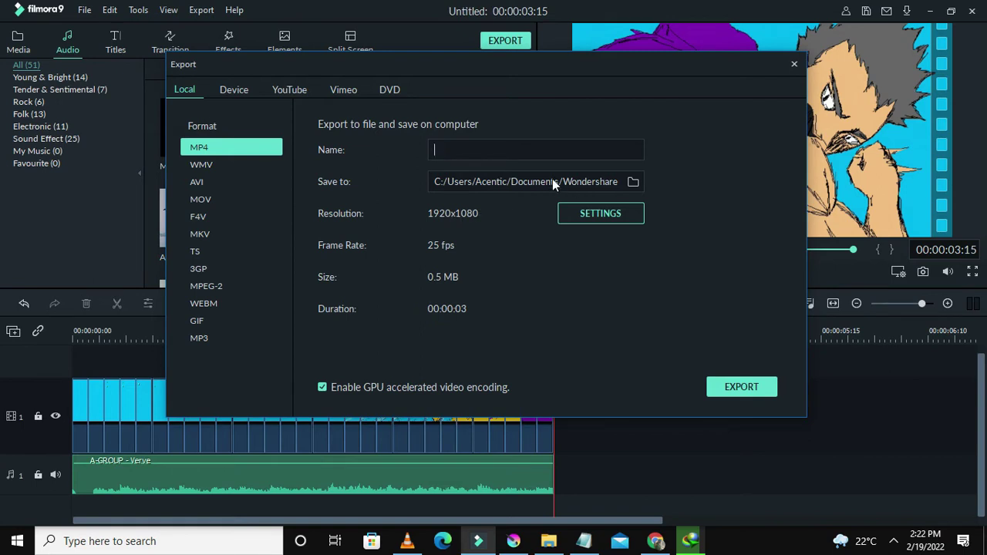
{"action": "type", "text": "Anime rita"}
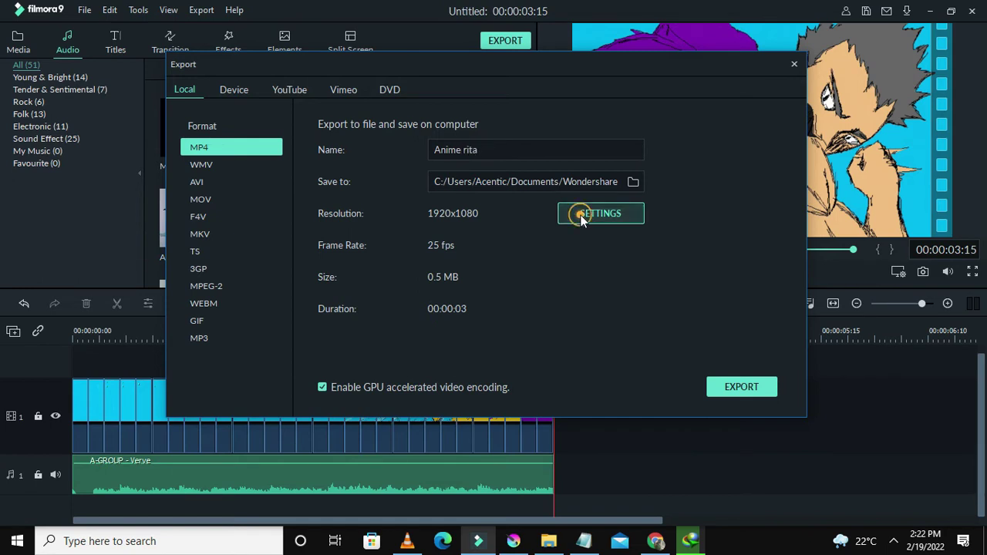
Set the export video settings to 1280x720 resolution, 30 fps frame rate and 1000 kbps bit rate
{"action": "left_click", "coordinate": [582, 219]}
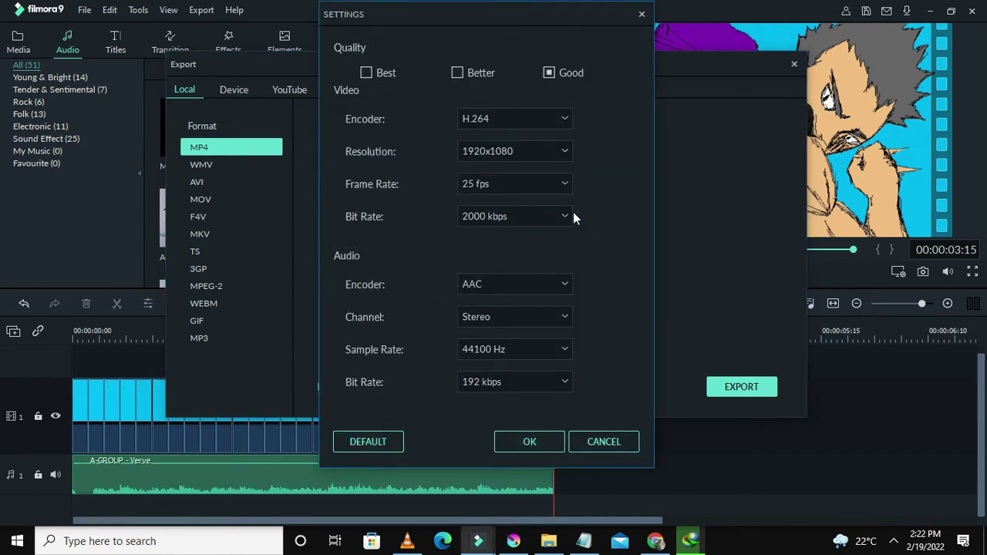
{"action": "left_click", "coordinate": [537, 188]}
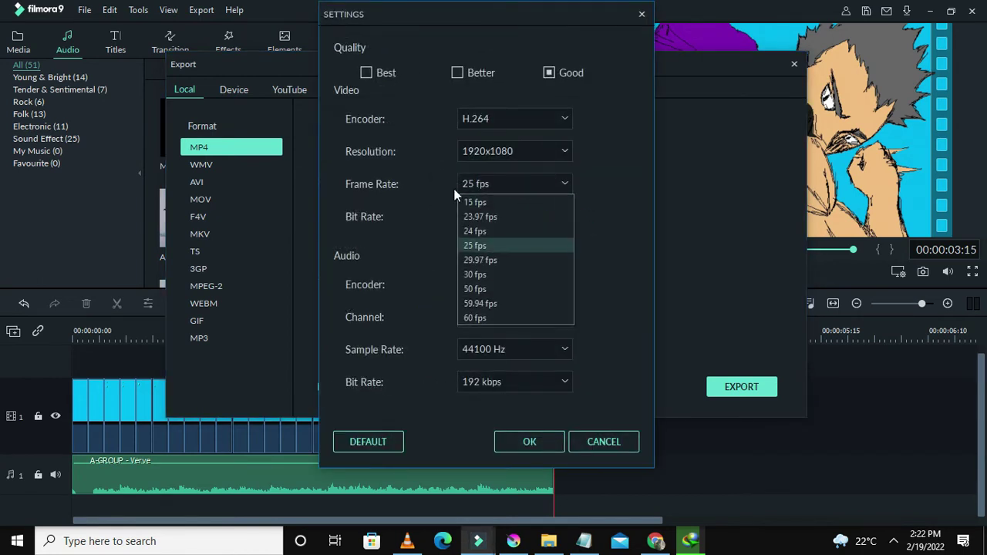
{"action": "left_click", "coordinate": [481, 272]}
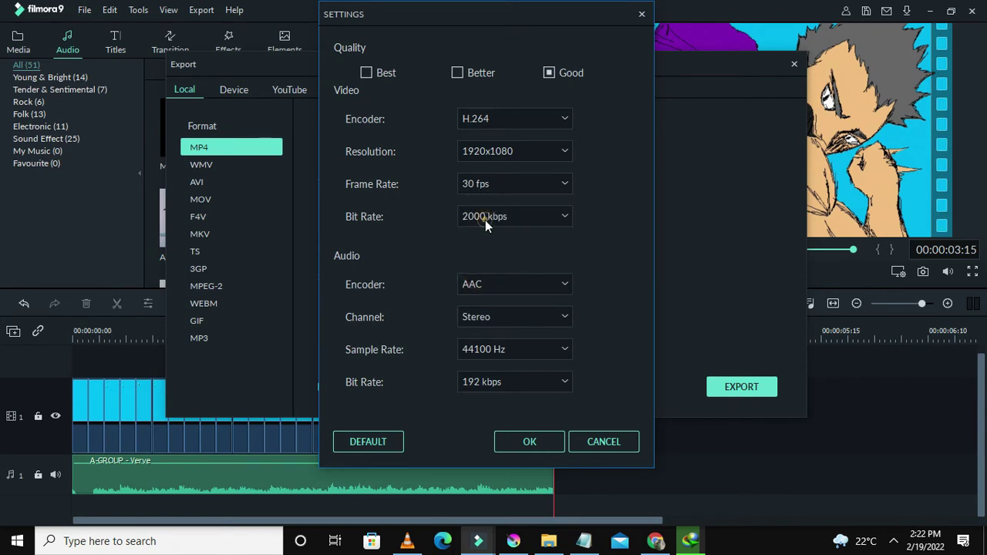
{"action": "left_click", "coordinate": [485, 220]}
{"action": "left_click", "coordinate": [481, 235]}
{"action": "left_click", "coordinate": [494, 153]}
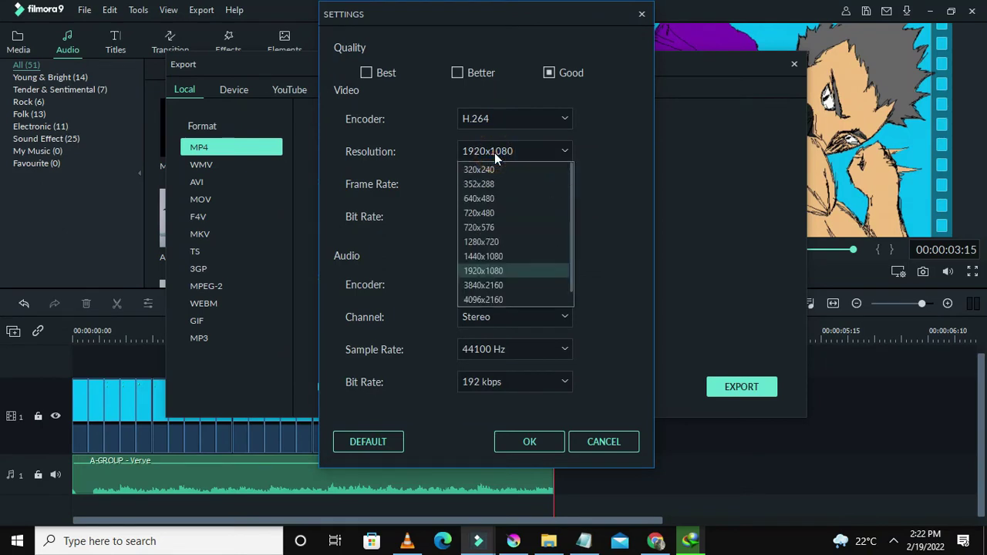
{"action": "left_click", "coordinate": [490, 244]}
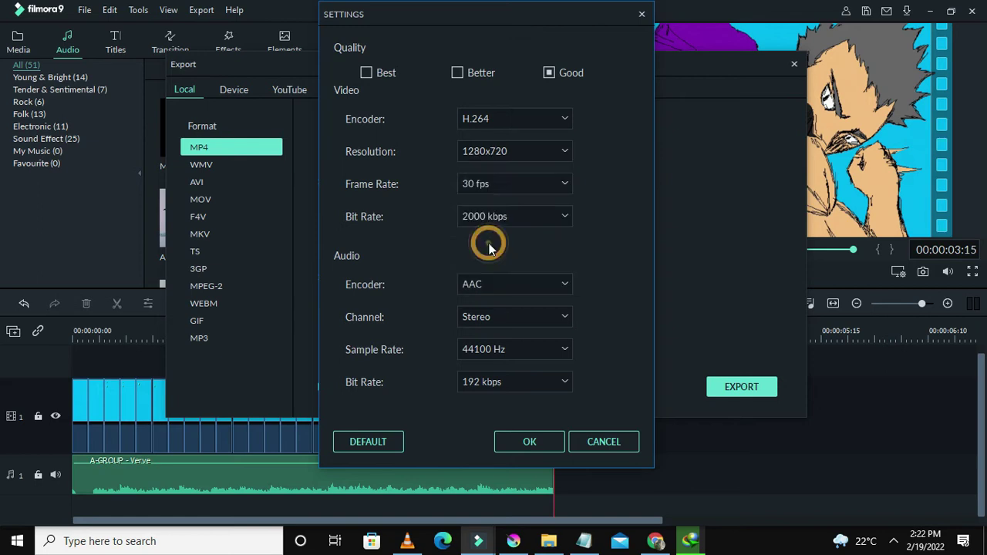
{"action": "left_click", "coordinate": [491, 217]}
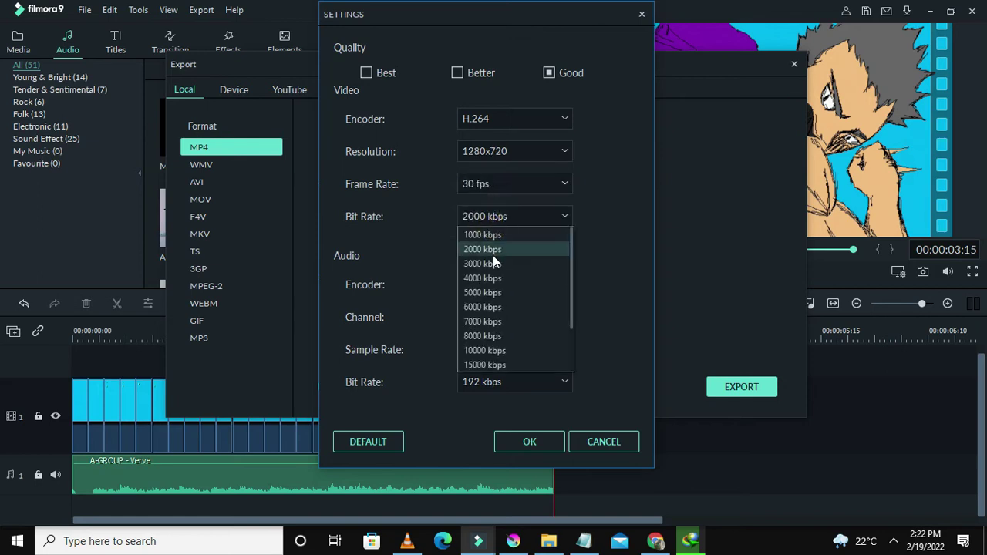
{"action": "left_click", "coordinate": [493, 239]}
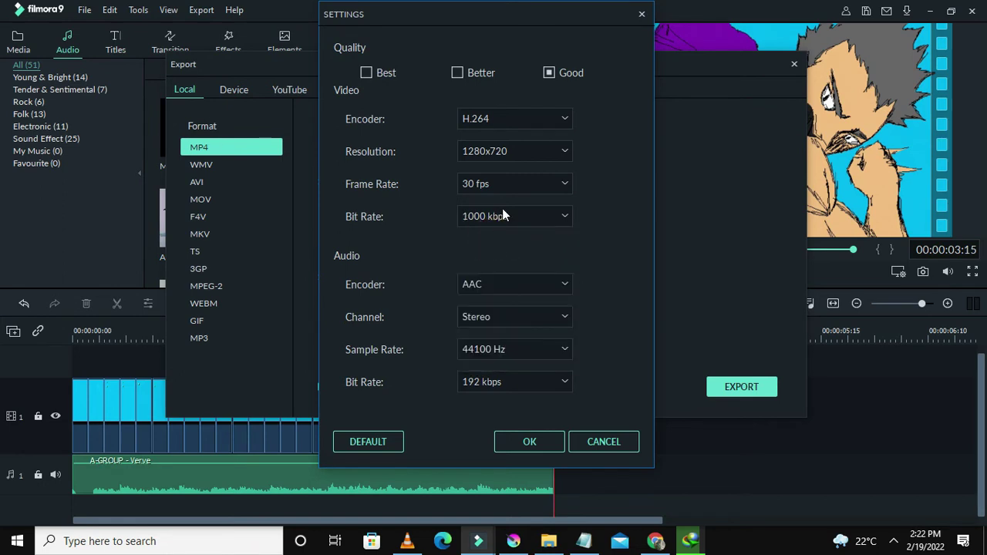
{"action": "left_click", "coordinate": [525, 441]}
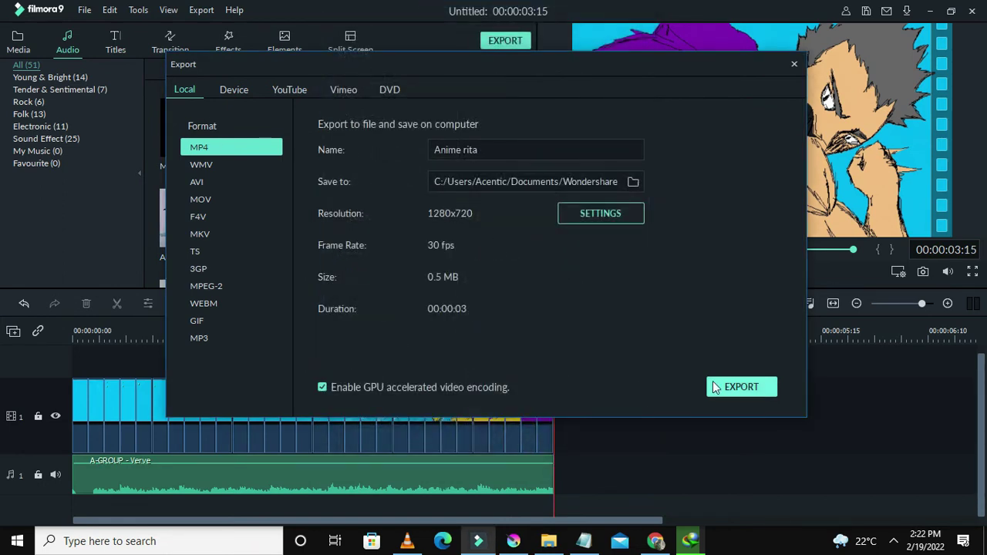
Export the video and select the finished Anime rita file in its Output folder
{"action": "left_click", "coordinate": [741, 389]}
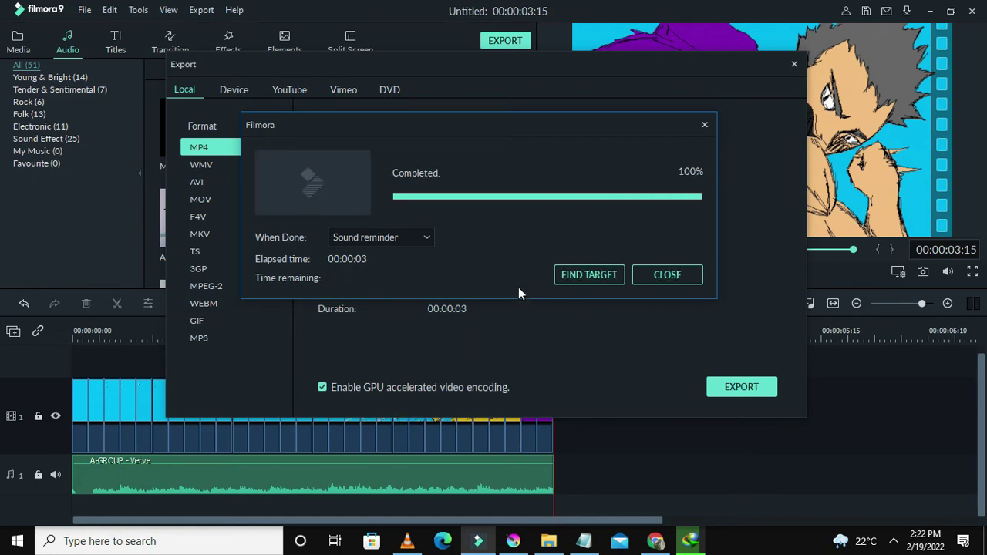
{"action": "left_click", "coordinate": [589, 275]}
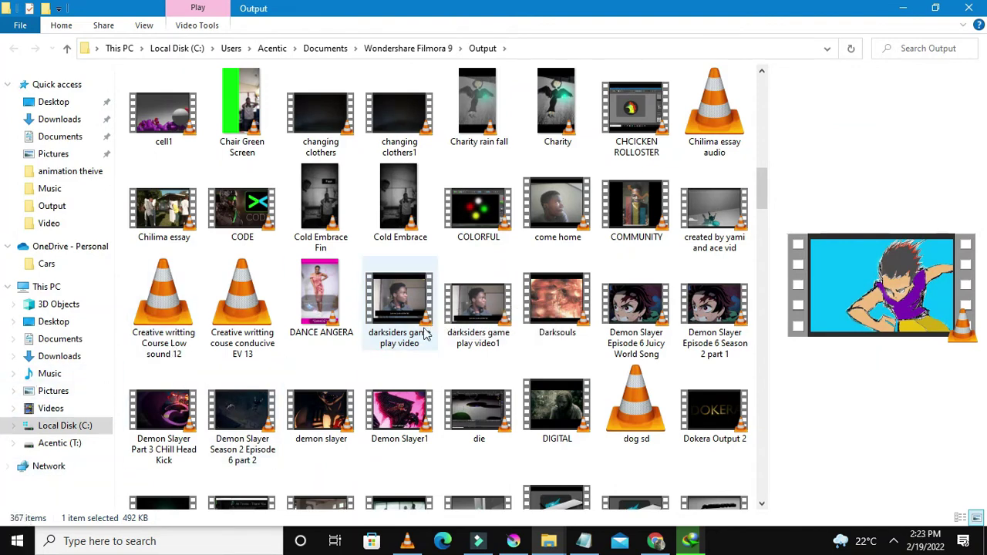
{"action": "left_click", "coordinate": [499, 308]}
{"action": "key", "text": "a"}
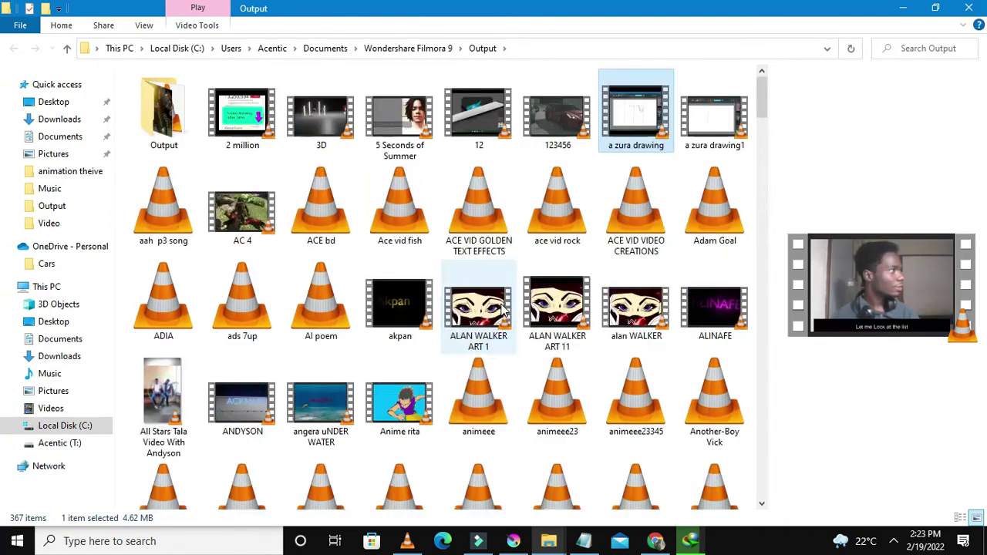
{"action": "left_click", "coordinate": [390, 427]}
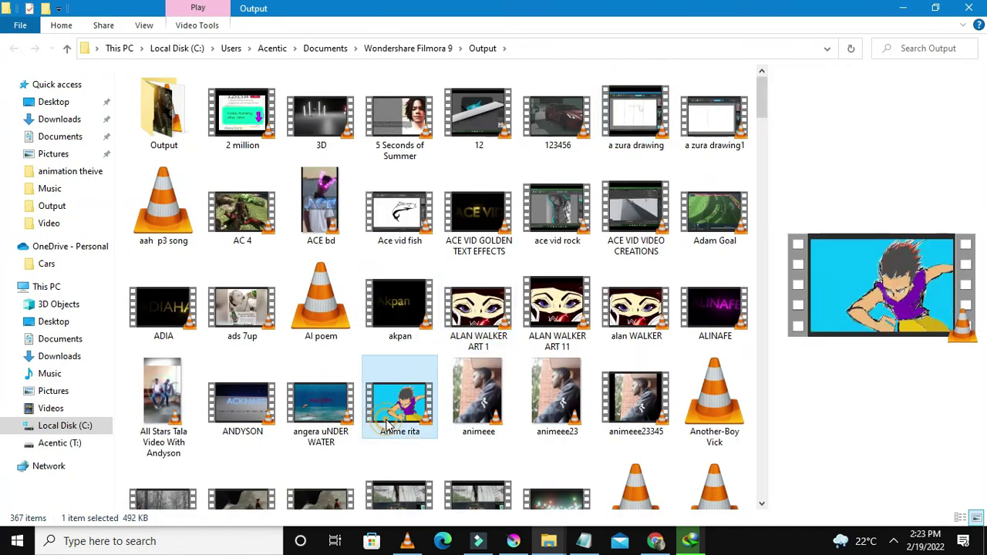
Switch to VLC media player to check its window, and return to the Output folder in File Explorer
{"action": "left_click", "coordinate": [407, 540]}
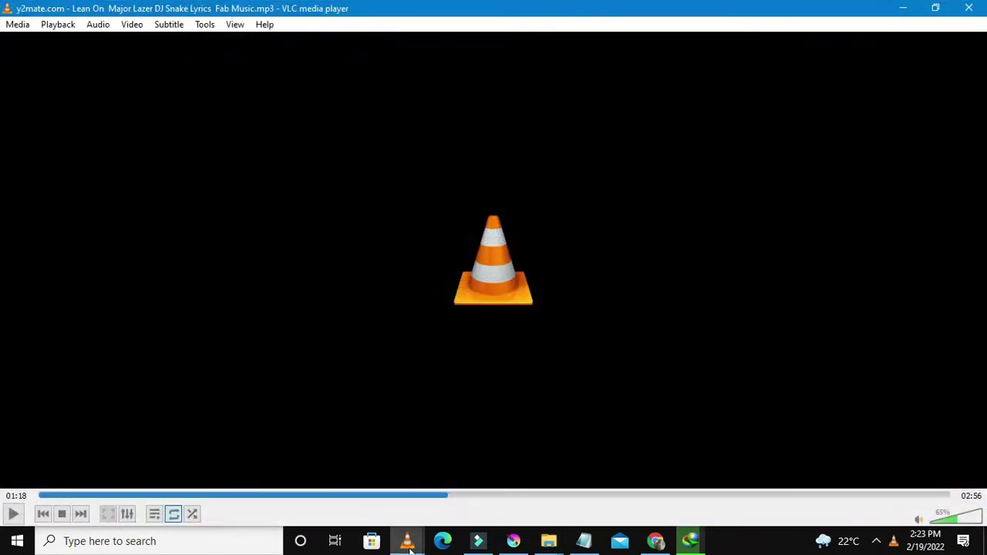
{"action": "mouse_move", "coordinate": [407, 539]}
{"action": "left_click", "coordinate": [476, 460]}
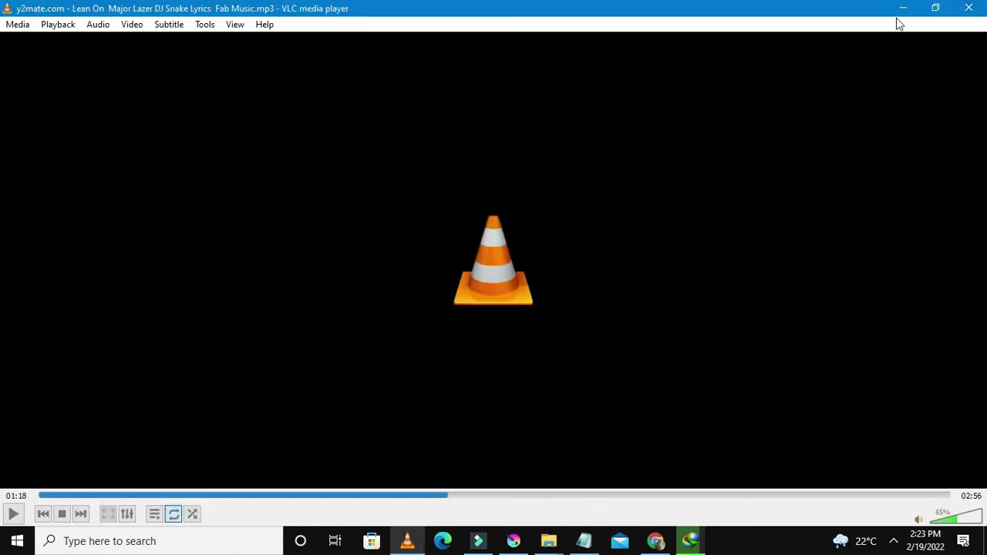
{"action": "left_click", "coordinate": [900, 21]}
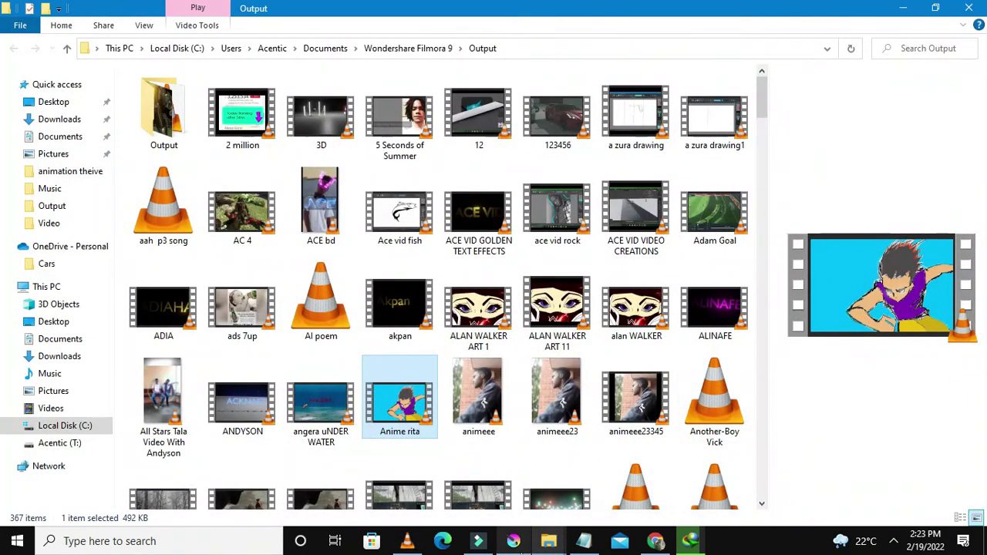
Switch to Krita and examine the coloured frame 29.gif.kra at different zoom levels
{"action": "left_click", "coordinate": [512, 540]}
{"action": "scroll", "coordinate": [379, 357], "scroll_direction": "down", "scroll_amount": 2}
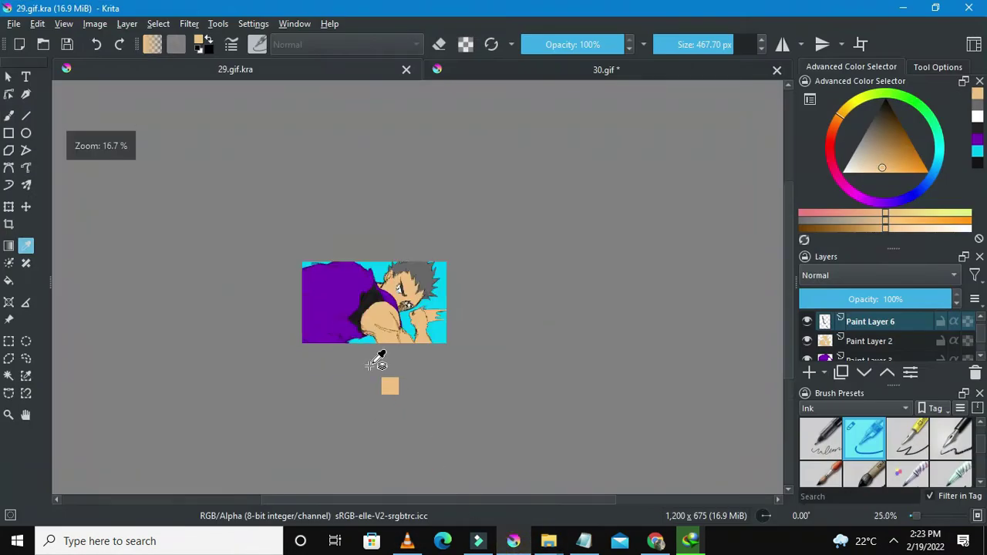
{"action": "scroll", "coordinate": [344, 312], "scroll_direction": "up", "scroll_amount": 3}
{"action": "scroll", "coordinate": [345, 312], "scroll_direction": "up", "scroll_amount": 1}
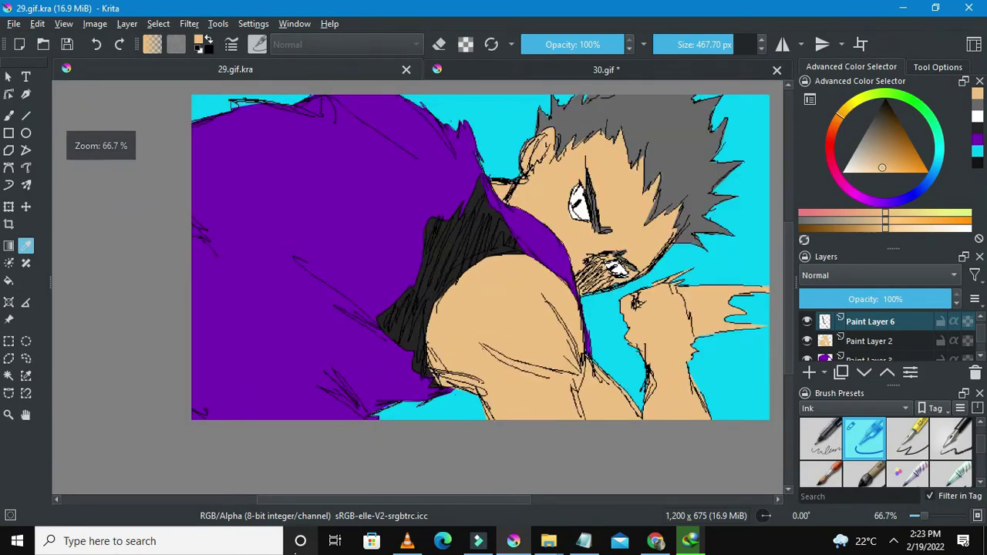
{"action": "left_click_drag", "start_coordinate": [297, 501], "coordinate": [343, 505]}
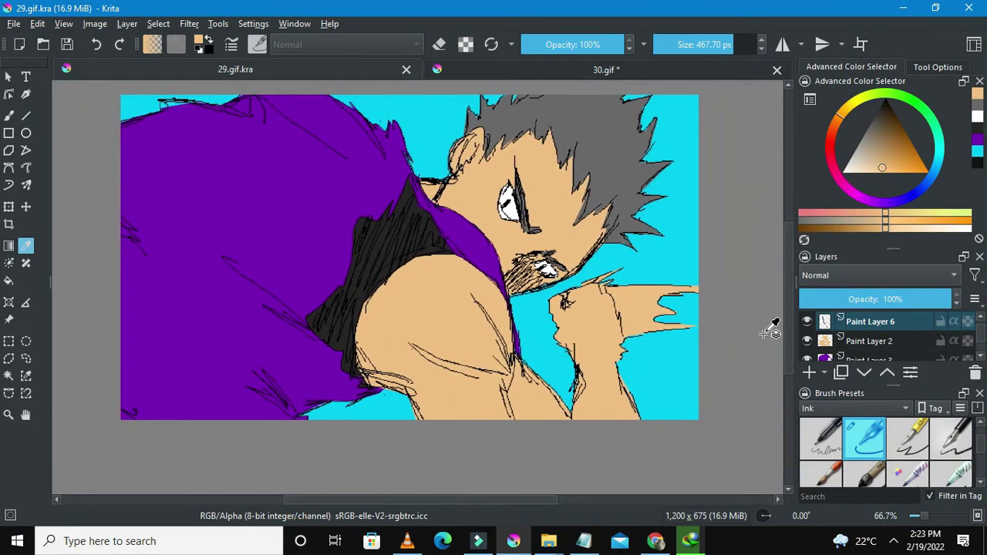
{"action": "left_click_drag", "start_coordinate": [785, 346], "coordinate": [779, 335]}
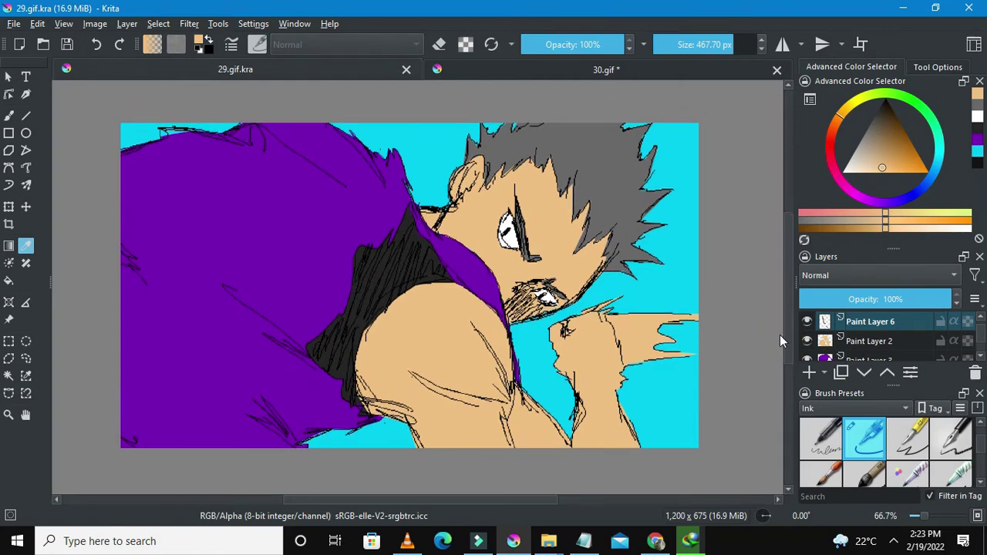
{"action": "scroll", "coordinate": [532, 300], "scroll_direction": "up", "scroll_amount": 1}
{"action": "scroll", "coordinate": [528, 299], "scroll_direction": "down", "scroll_amount": 2}
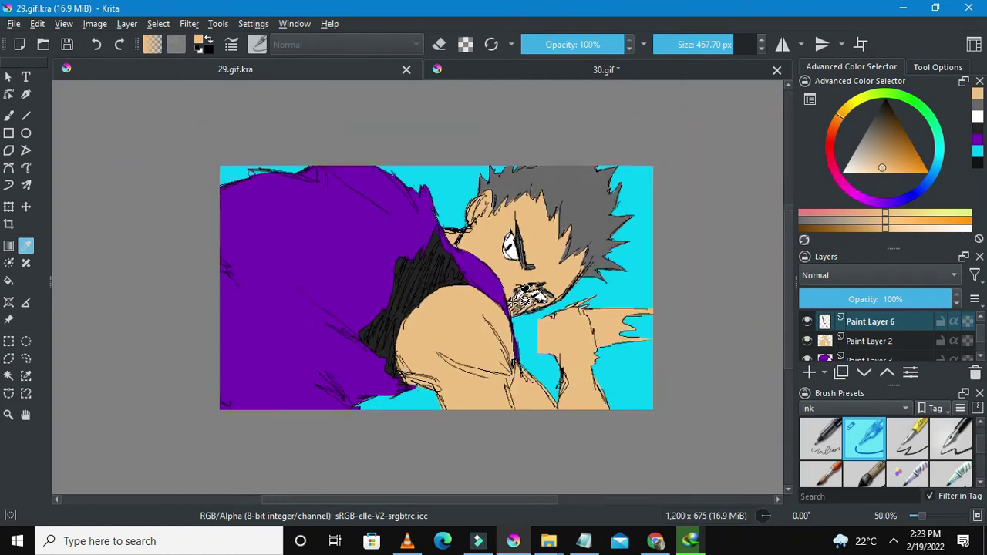
{"action": "scroll", "coordinate": [524, 297], "scroll_direction": "up", "scroll_amount": 1}
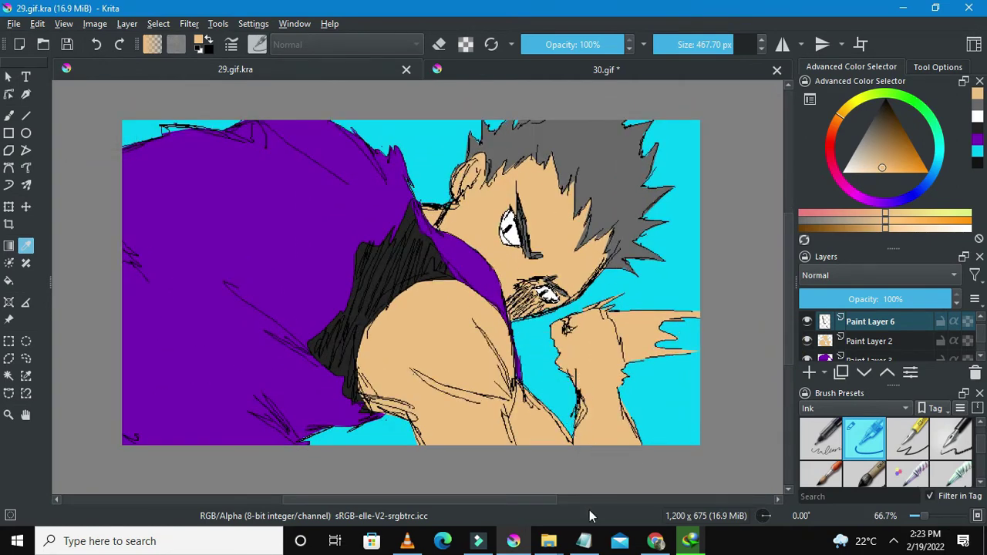
Switch to Chrome, search Google for "gif fighting animTION" in a new tab, and open the first image result
{"action": "mouse_move", "coordinate": [654, 540]}
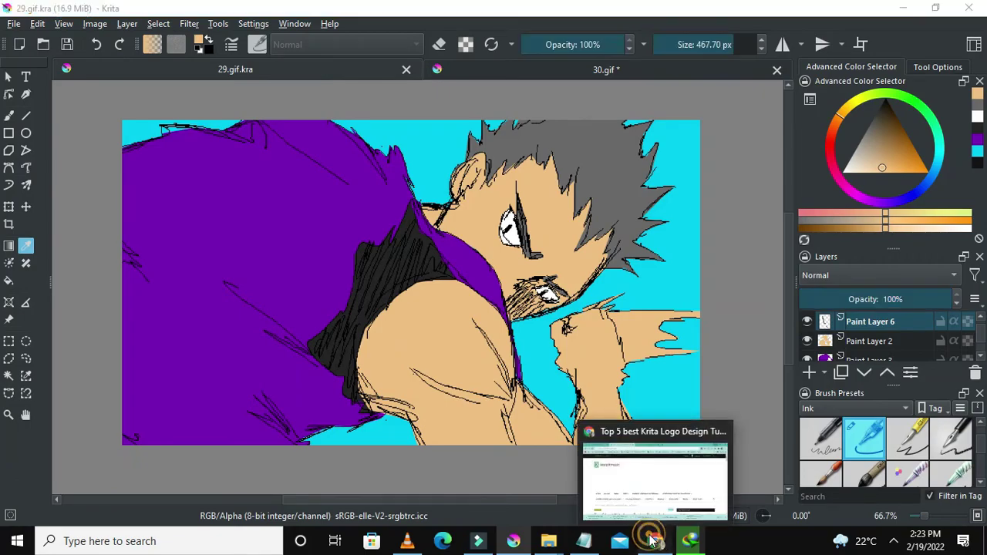
{"action": "left_click", "coordinate": [616, 491]}
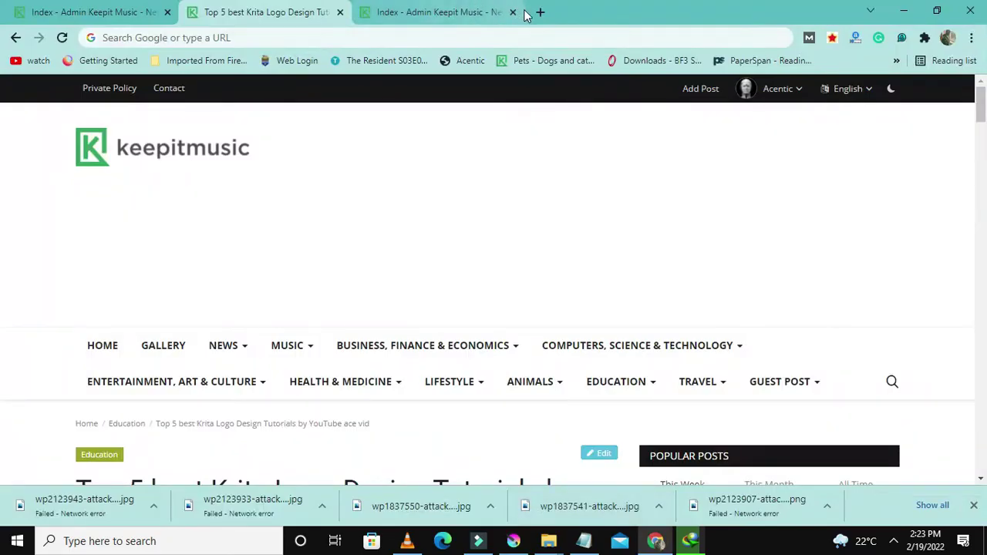
{"action": "left_click", "coordinate": [538, 14]}
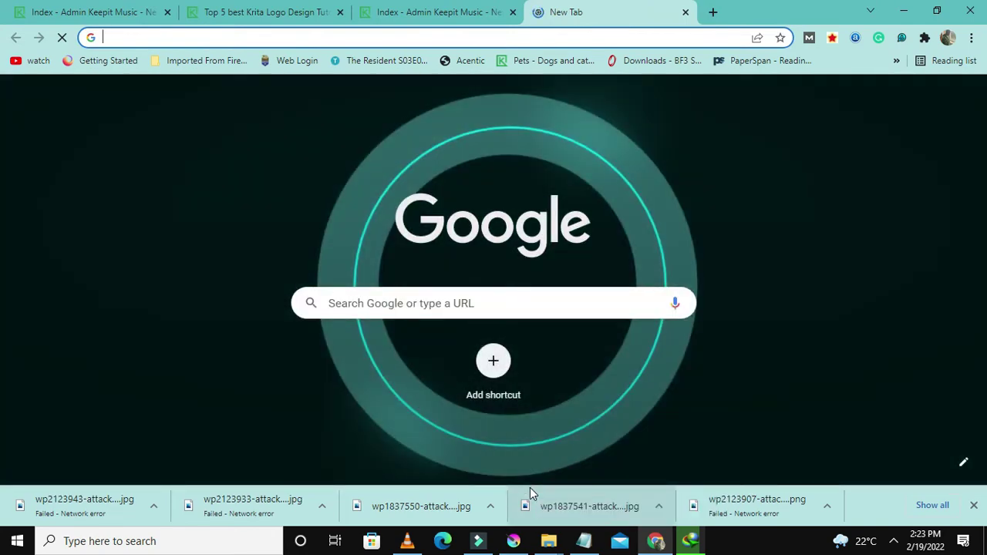
{"action": "type", "text": "gif"}
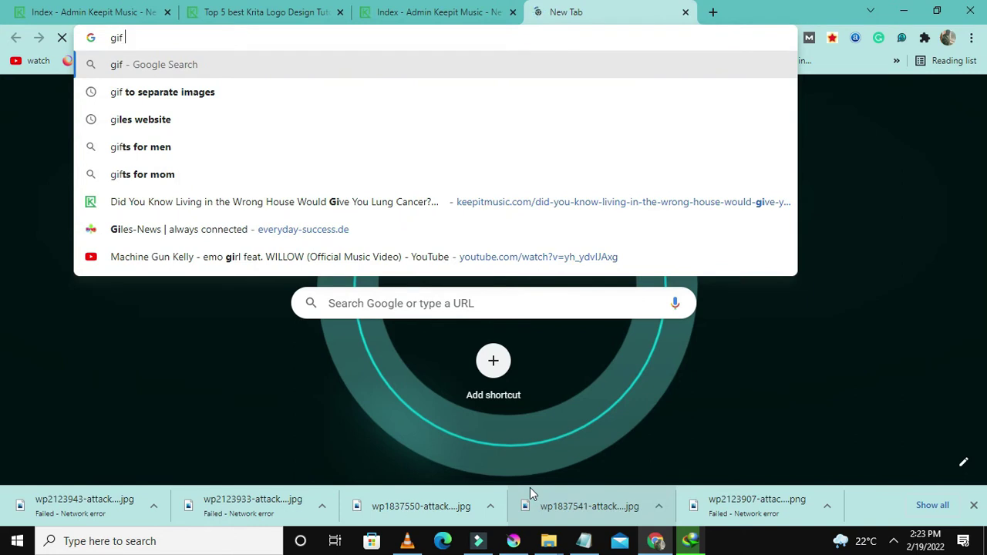
{"action": "type", "text": " fight"}
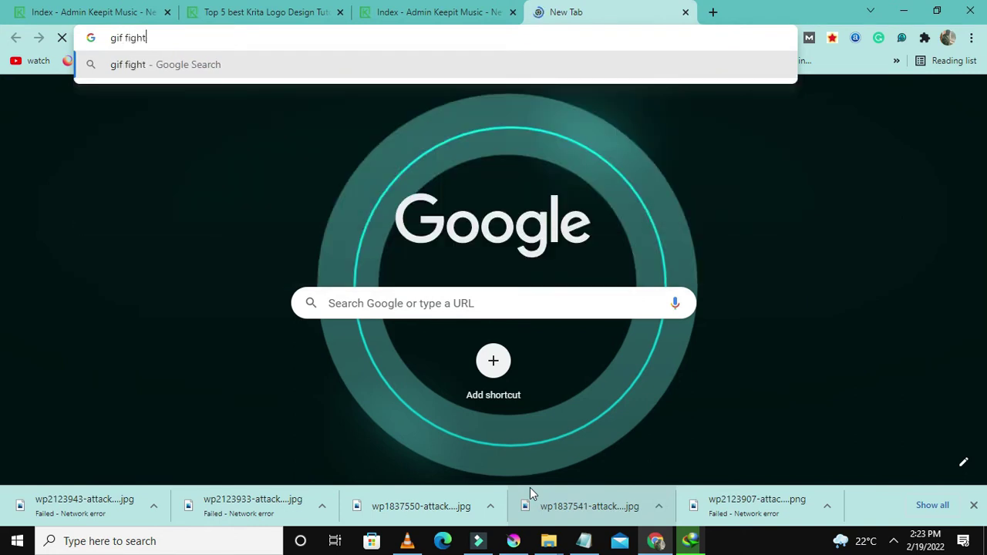
{"action": "type", "text": "ing an"}
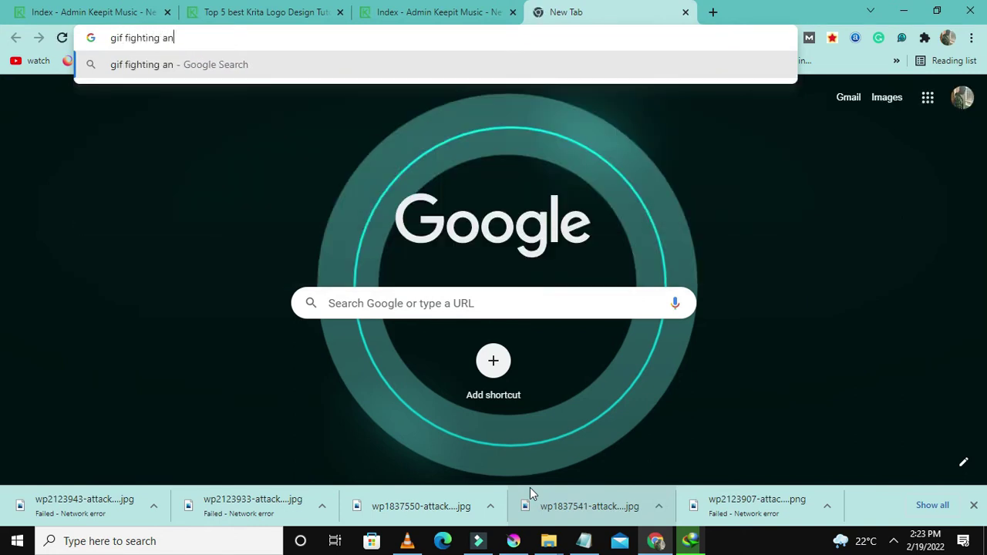
{"action": "type", "text": "imTION"}
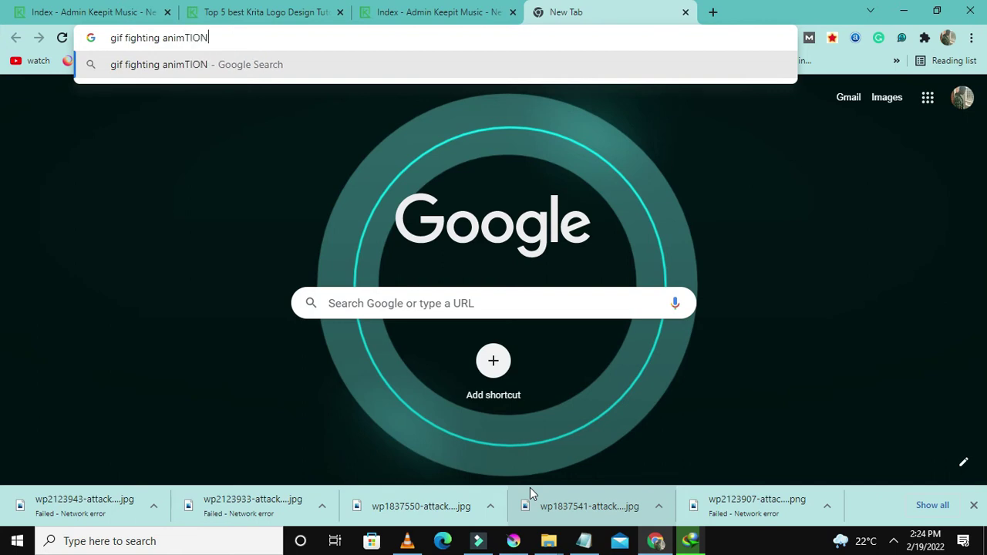
{"action": "key", "text": "Return"}
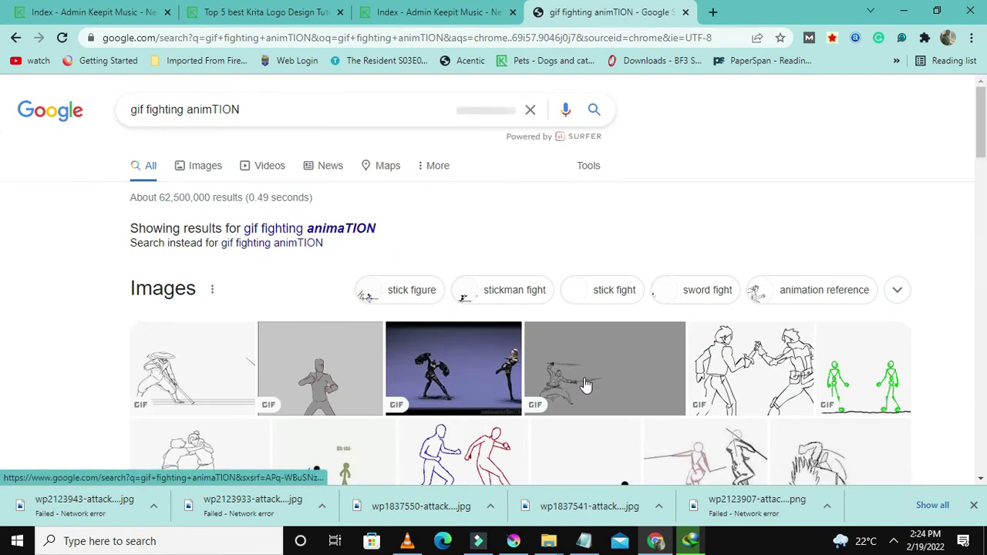
{"action": "scroll", "coordinate": [592, 387], "scroll_direction": "down", "scroll_amount": 1}
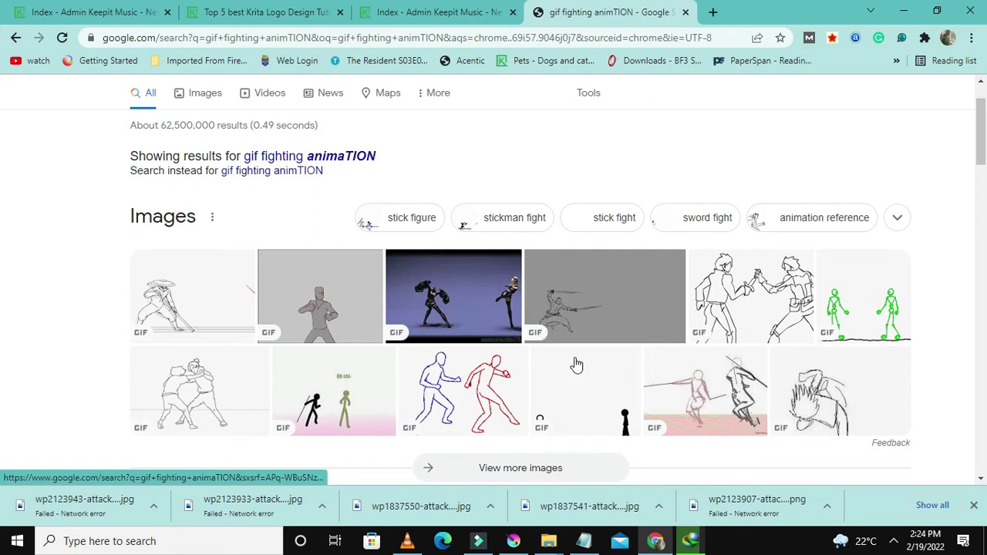
{"action": "left_click", "coordinate": [197, 322]}
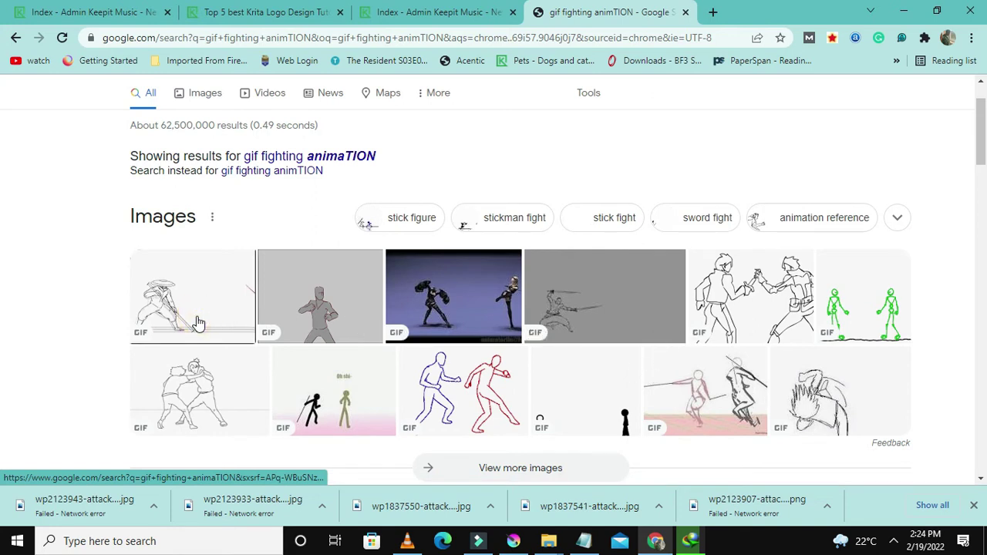
Browse the fighting-animation GIFs in Google Images and preview the first result, the sword fight from Pinterest
{"action": "scroll", "coordinate": [197, 322], "scroll_direction": "down", "scroll_amount": 3}
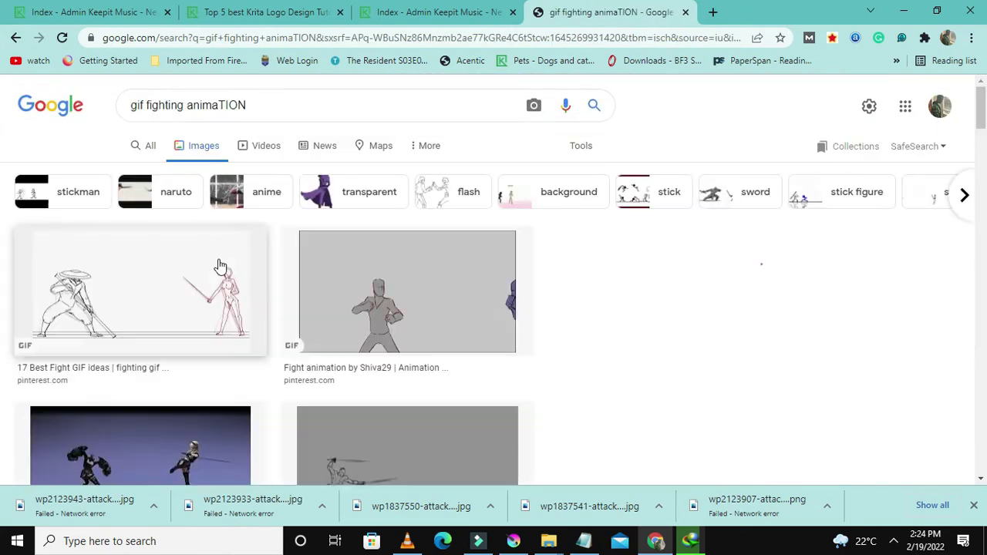
{"action": "scroll", "coordinate": [164, 315], "scroll_direction": "down", "scroll_amount": 1}
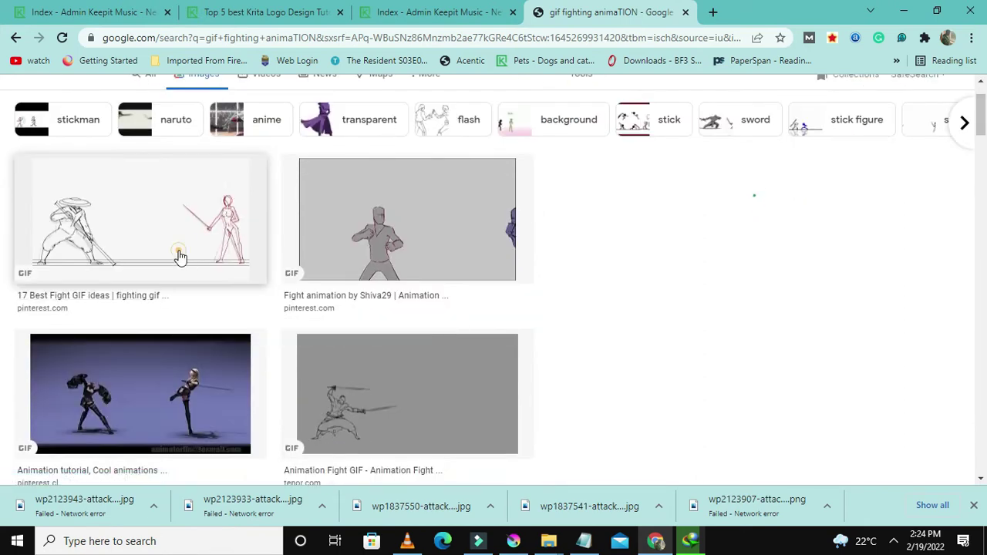
{"action": "scroll", "coordinate": [180, 259], "scroll_direction": "down", "scroll_amount": 3}
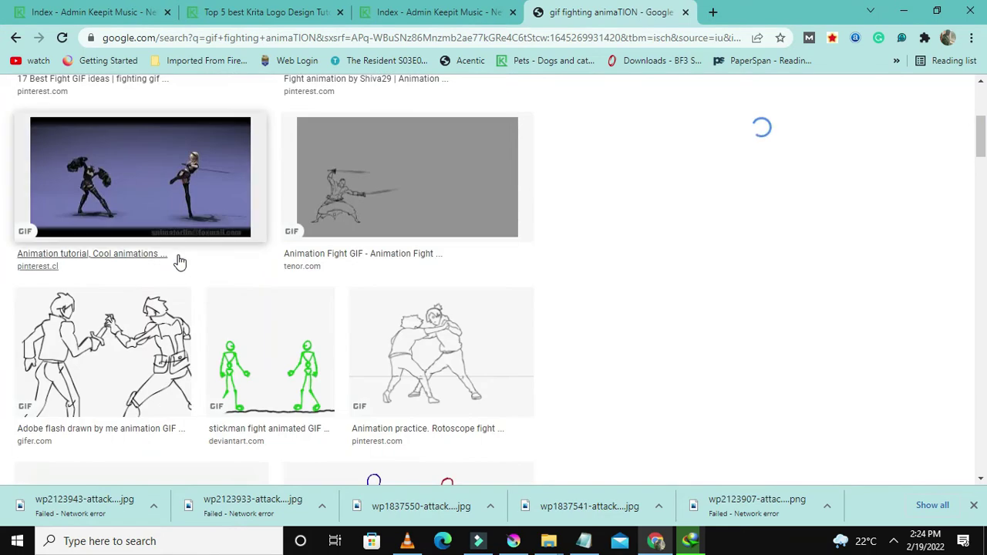
{"action": "scroll", "coordinate": [180, 260], "scroll_direction": "down", "scroll_amount": 3}
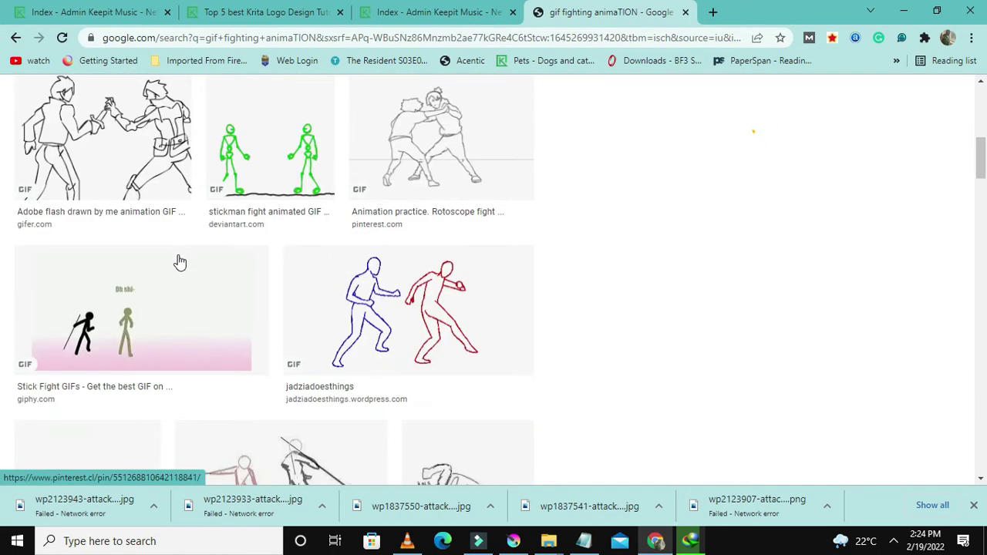
{"action": "scroll", "coordinate": [180, 262], "scroll_direction": "down", "scroll_amount": 3}
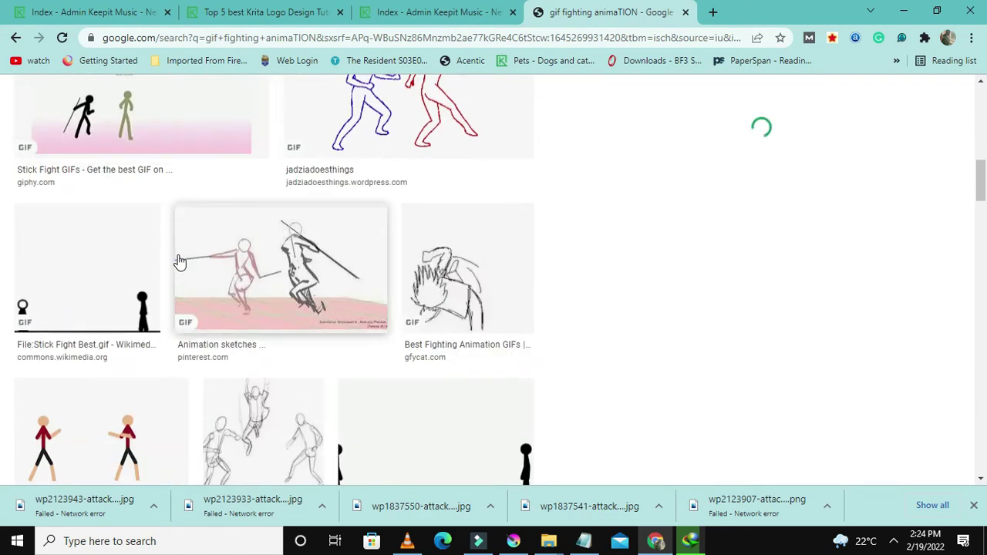
{"action": "scroll", "coordinate": [218, 416], "scroll_direction": "down", "scroll_amount": 2}
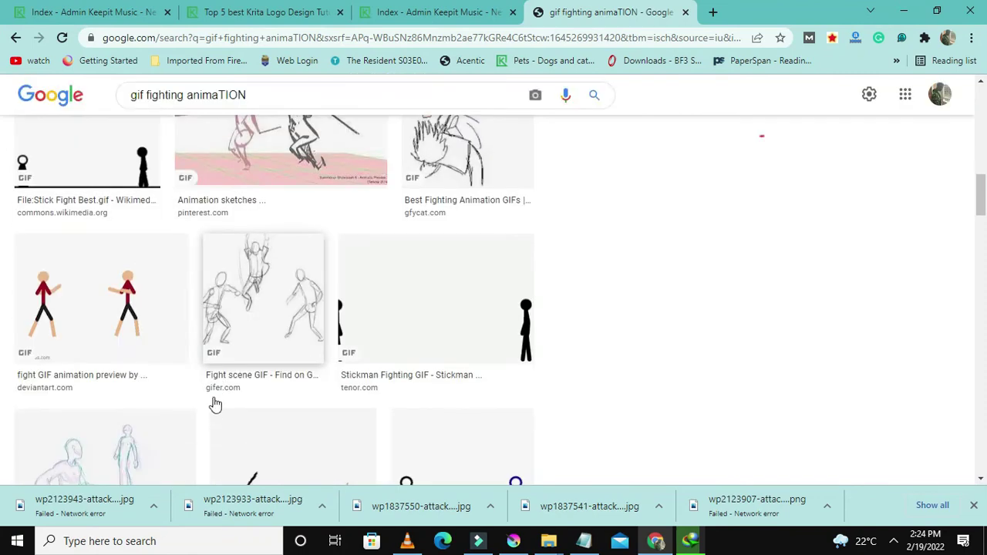
{"action": "scroll", "coordinate": [193, 395], "scroll_direction": "down", "scroll_amount": 1}
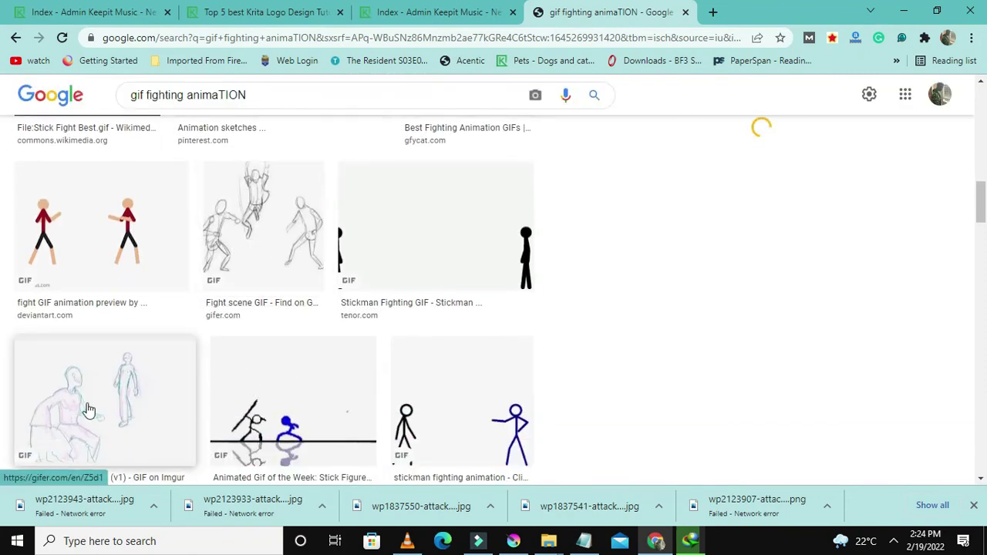
{"action": "scroll", "coordinate": [390, 393], "scroll_direction": "up", "scroll_amount": 5}
{"action": "left_click", "coordinate": [357, 387]}
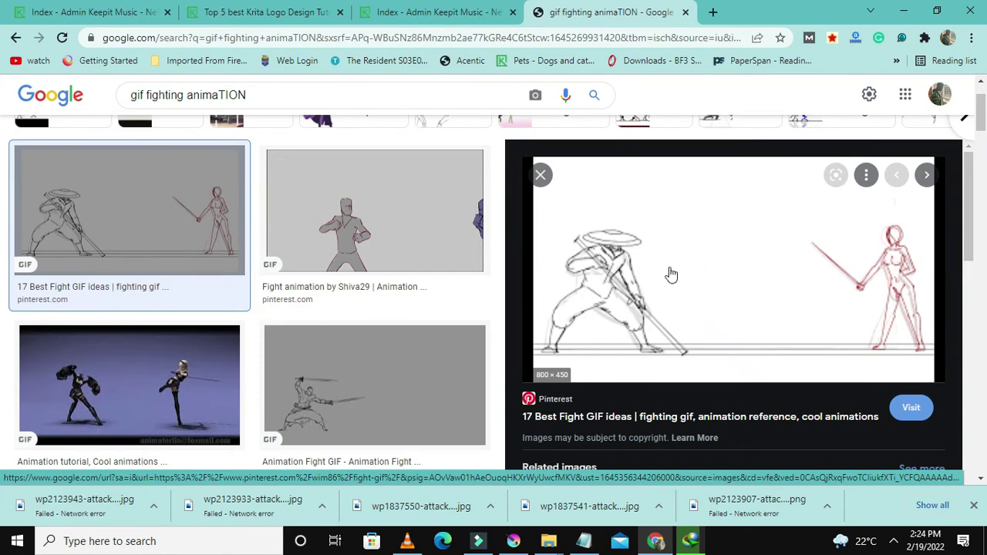
Try to open the sword-fight GIF's Pinterest source page in a new tab, and close that tab
{"action": "scroll", "coordinate": [863, 378], "scroll_direction": "down", "scroll_amount": 3}
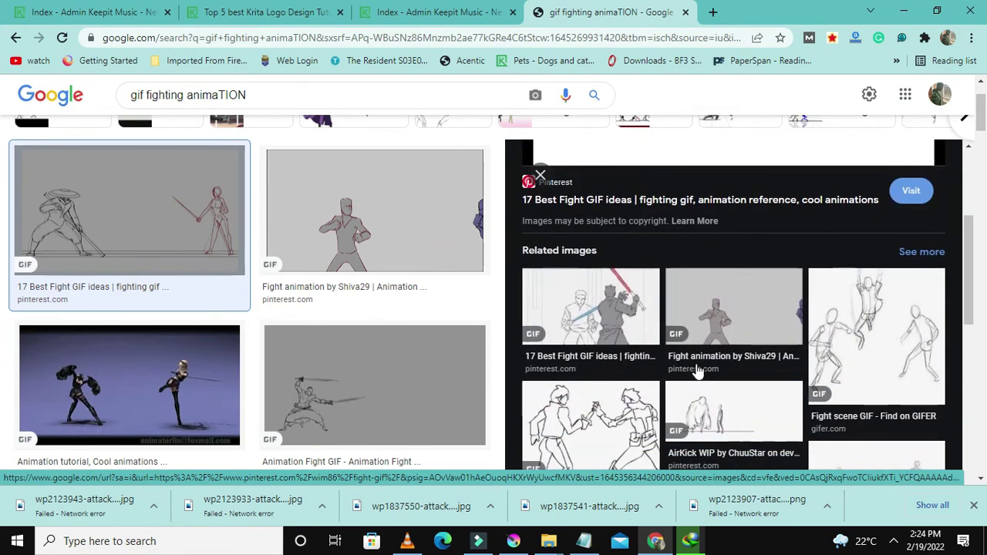
{"action": "left_click", "coordinate": [596, 325]}
{"action": "left_click", "coordinate": [911, 405]}
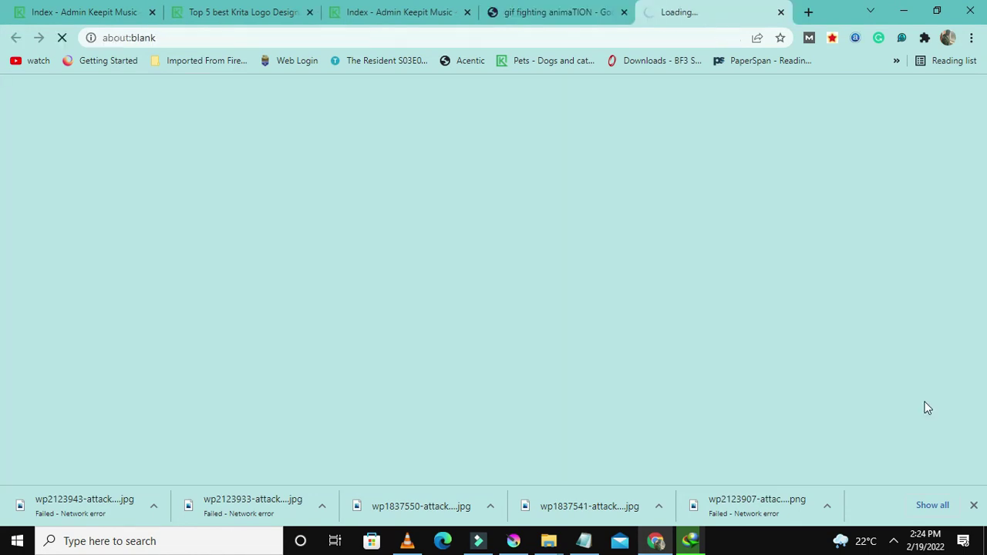
{"action": "left_click", "coordinate": [597, 12]}
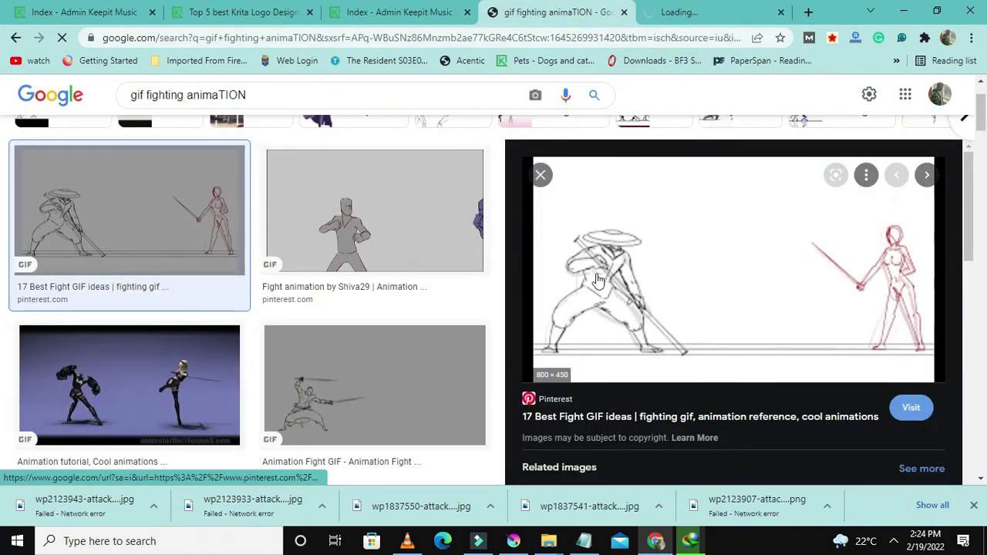
{"action": "scroll", "coordinate": [328, 239], "scroll_direction": "up", "scroll_amount": 1}
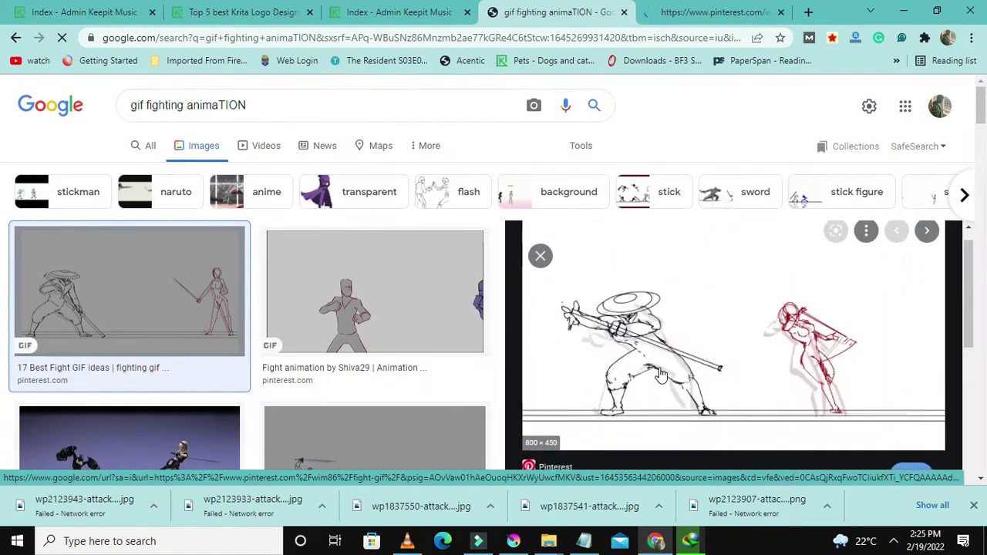
{"action": "left_click", "coordinate": [782, 12]}
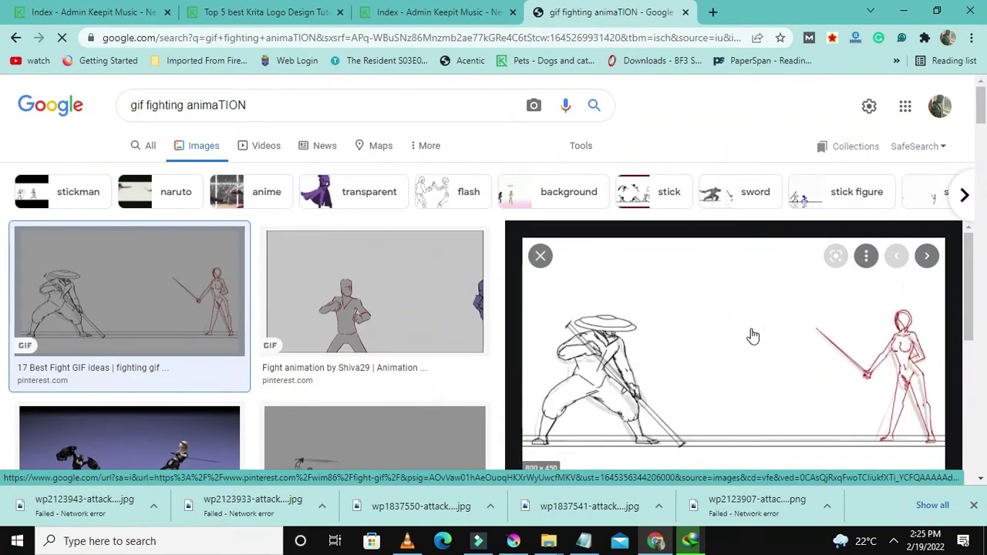
Save the previewed sword-fight GIF to the Downloads folder as a GIF image under its suggested file name
{"action": "scroll", "coordinate": [771, 347], "scroll_direction": "down", "scroll_amount": 1}
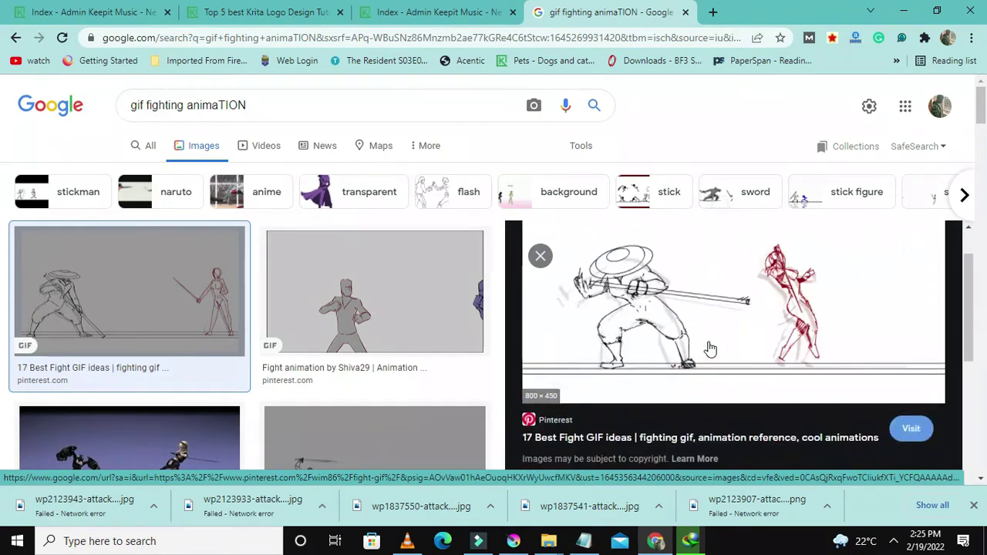
{"action": "scroll", "coordinate": [809, 323], "scroll_direction": "up", "scroll_amount": 1}
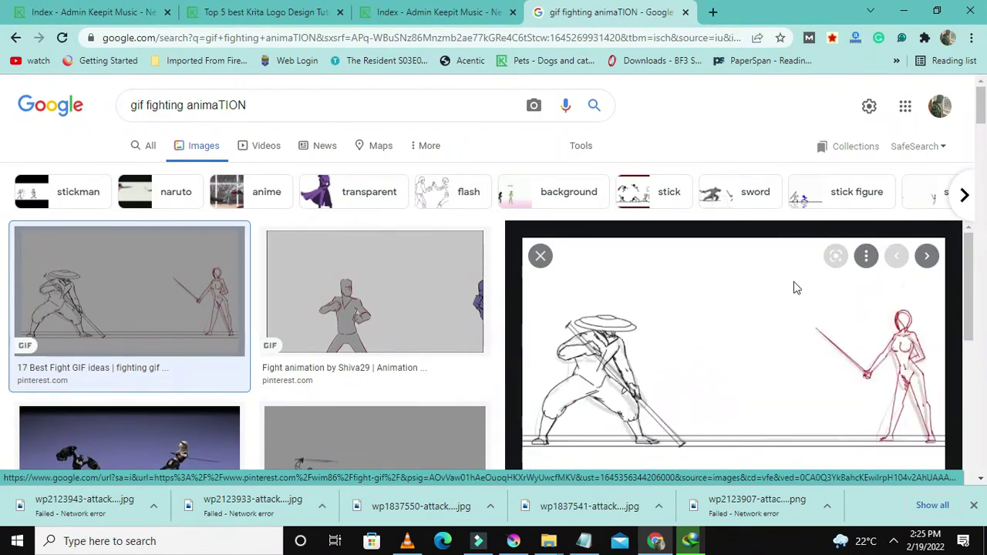
{"action": "right_click", "coordinate": [778, 356]}
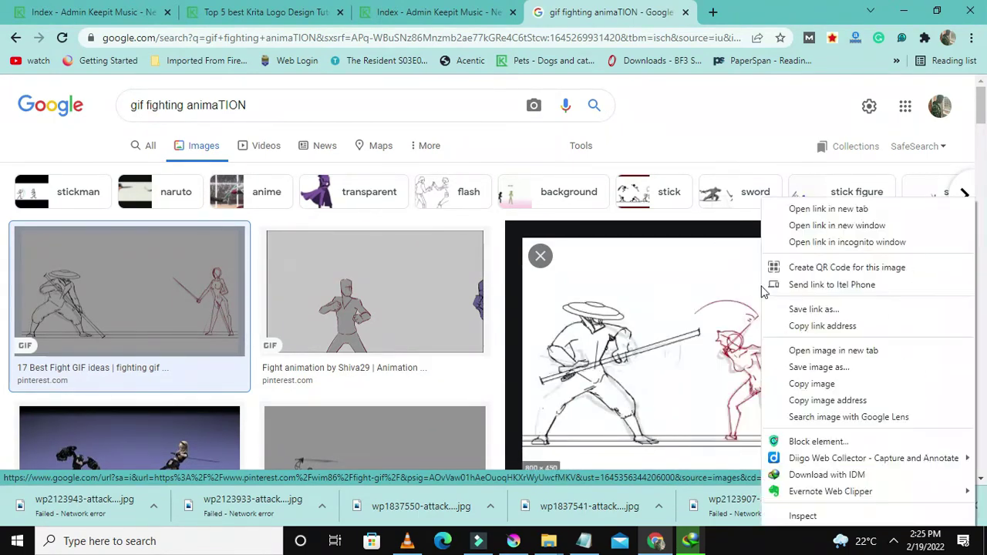
{"action": "left_click", "coordinate": [809, 383]}
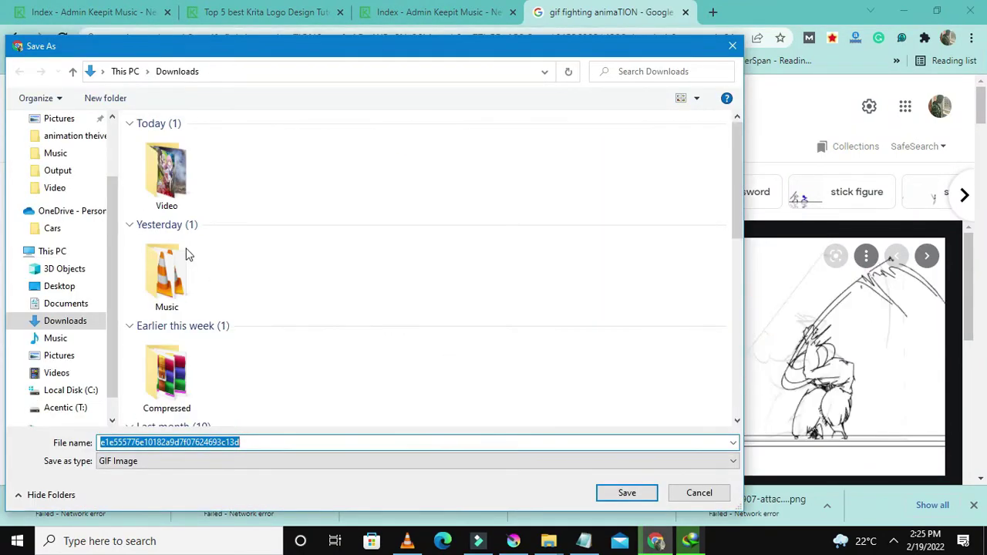
{"action": "scroll", "coordinate": [66, 216], "scroll_direction": "up", "scroll_amount": 3}
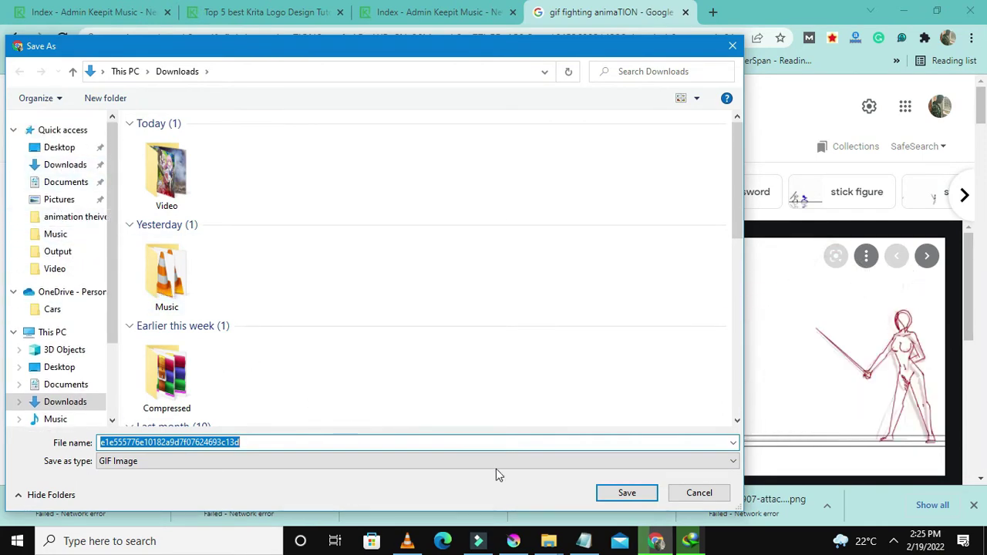
{"action": "left_click", "coordinate": [626, 495]}
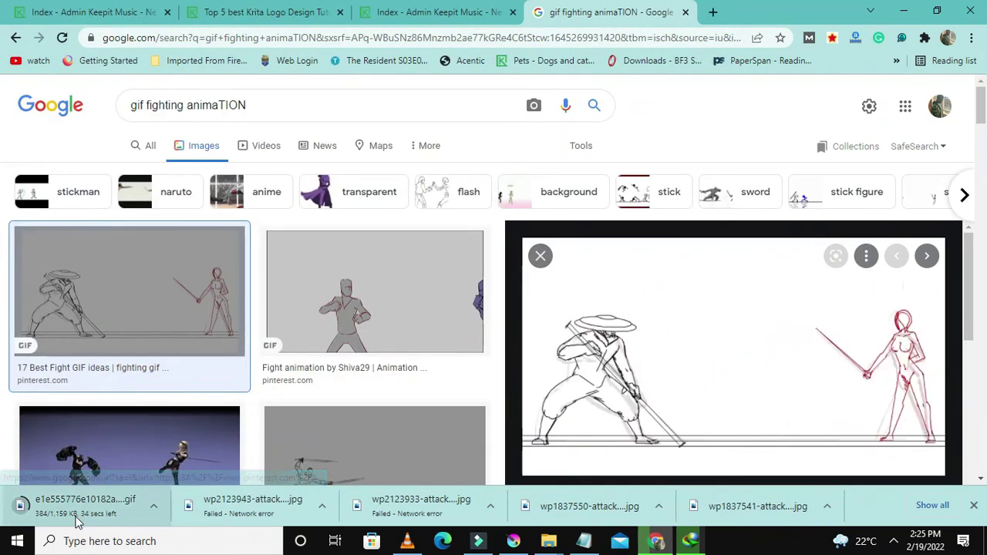
Close the image results tab and search Google for "split gif into tiles" in a new tab
{"action": "left_click", "coordinate": [685, 11]}
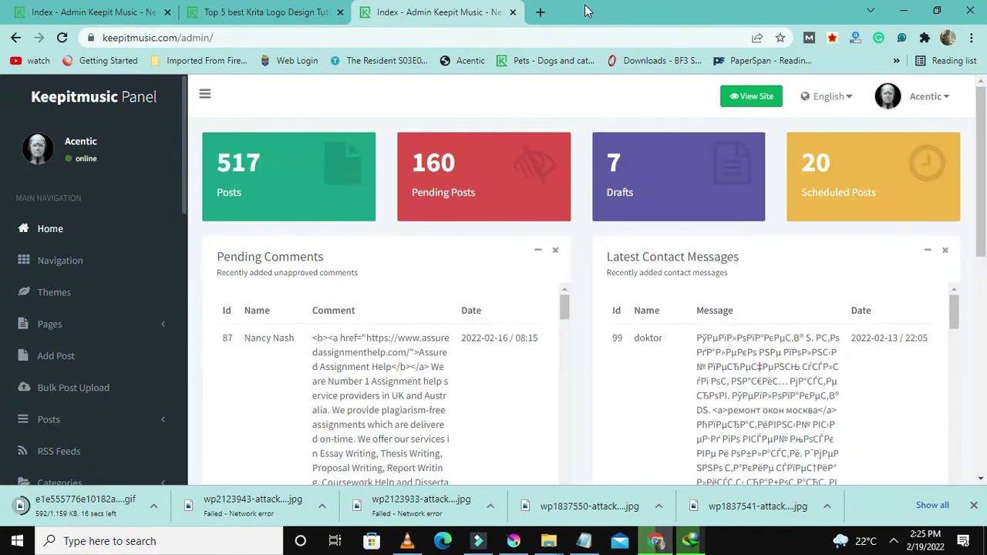
{"action": "left_click", "coordinate": [542, 12]}
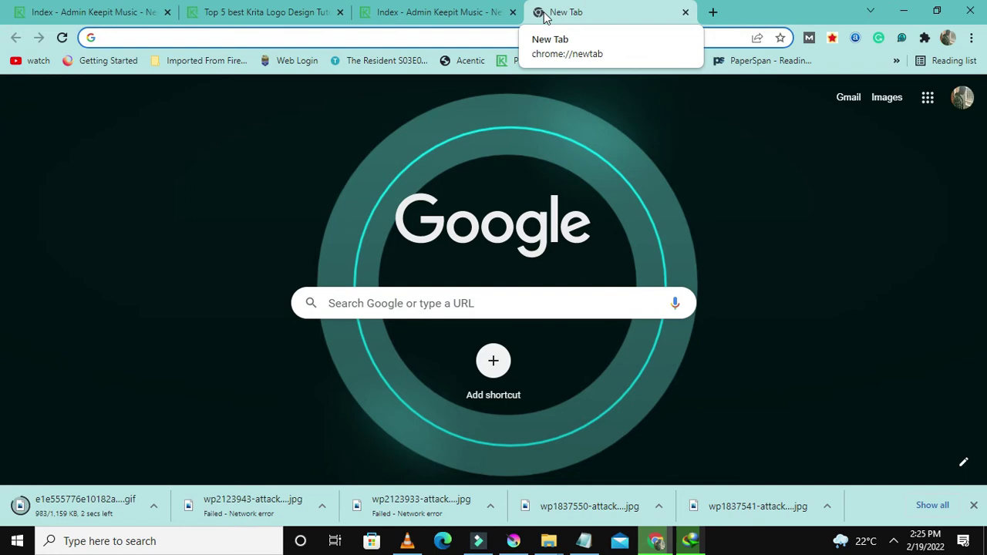
{"action": "type", "text": "SPLIT"}
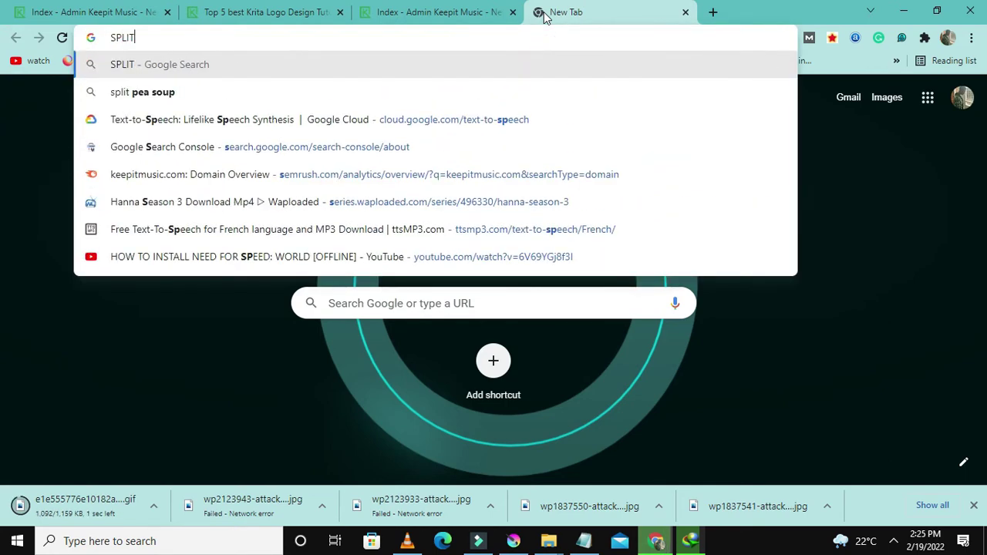
{"action": "type", "text": " GIF"}
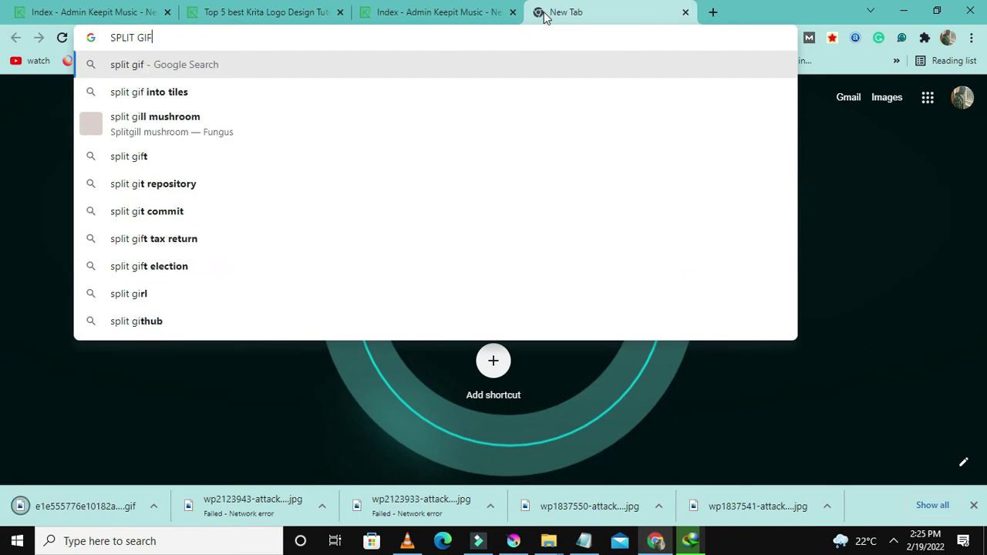
{"action": "left_click", "coordinate": [247, 92]}
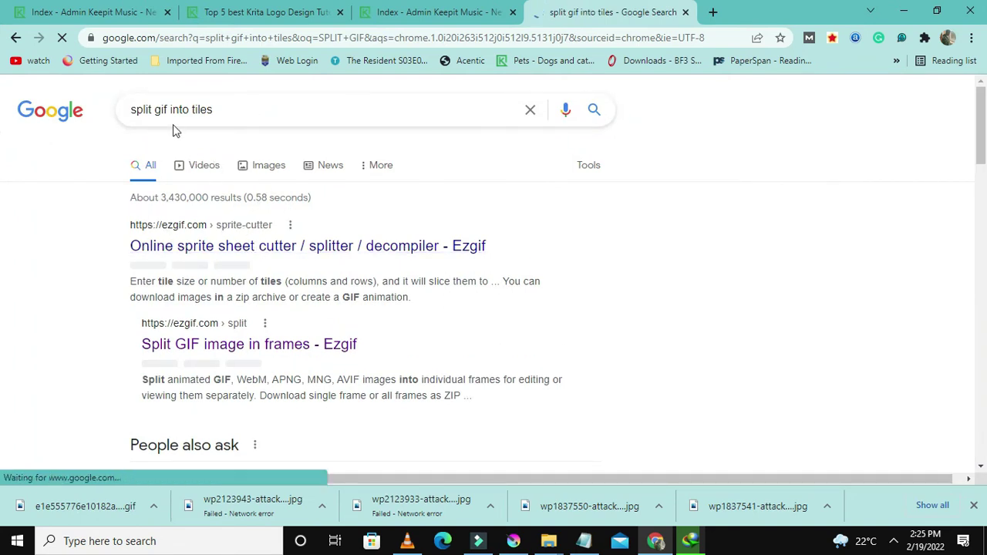
Open Ezgif's "Split GIF image in frames" page from the search results
{"action": "left_click", "coordinate": [239, 253]}
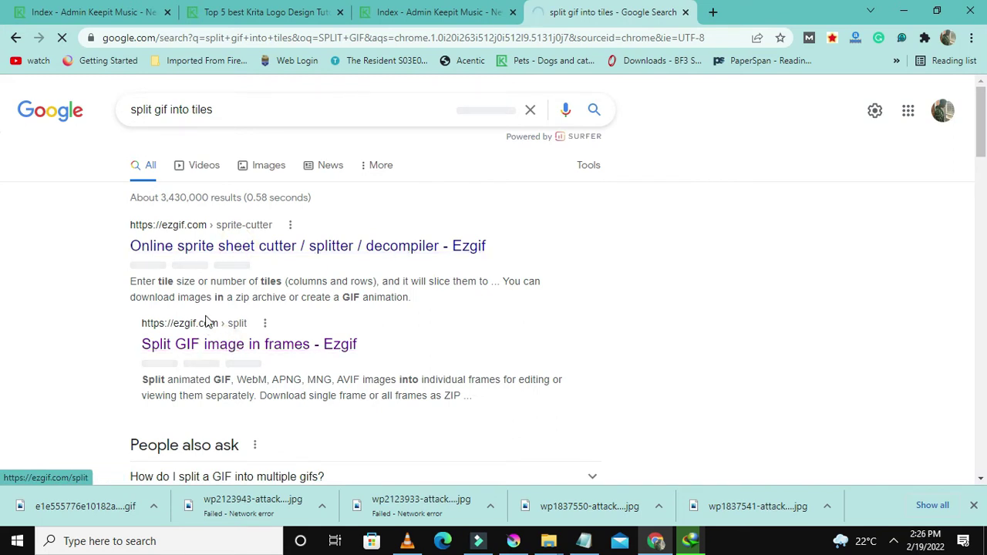
{"action": "scroll", "coordinate": [207, 322], "scroll_direction": "down", "scroll_amount": 3}
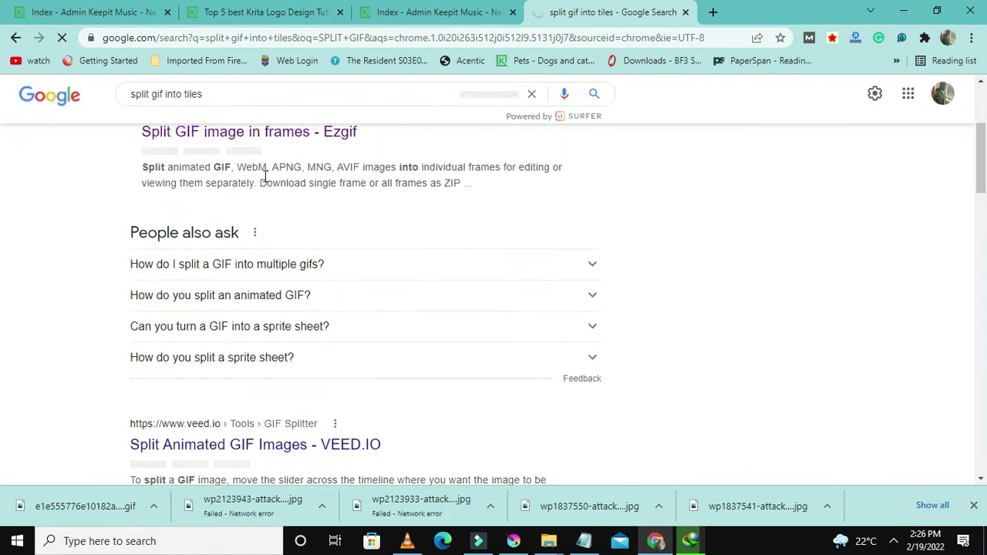
{"action": "scroll", "coordinate": [262, 169], "scroll_direction": "up", "scroll_amount": 2}
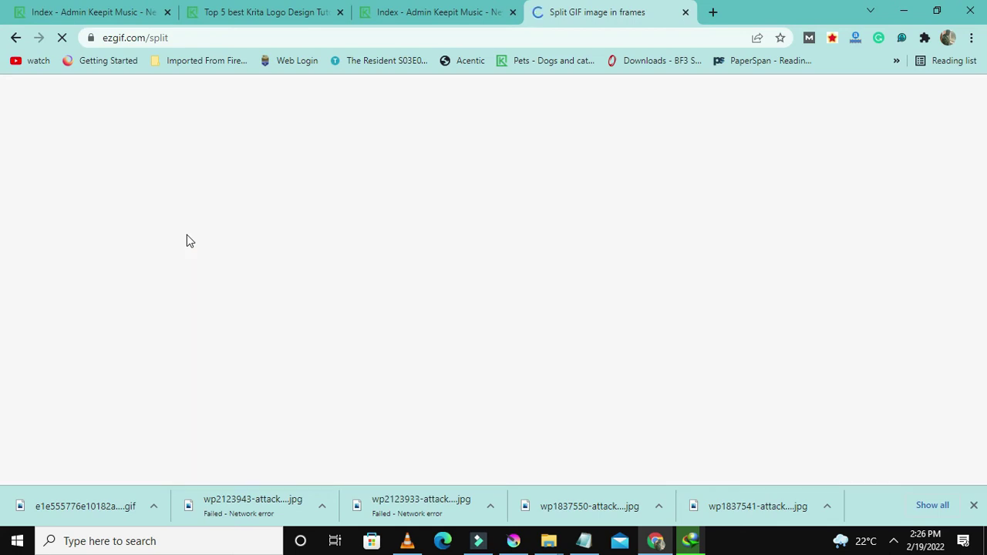
{"action": "scroll", "coordinate": [332, 289], "scroll_direction": "down", "scroll_amount": 1}
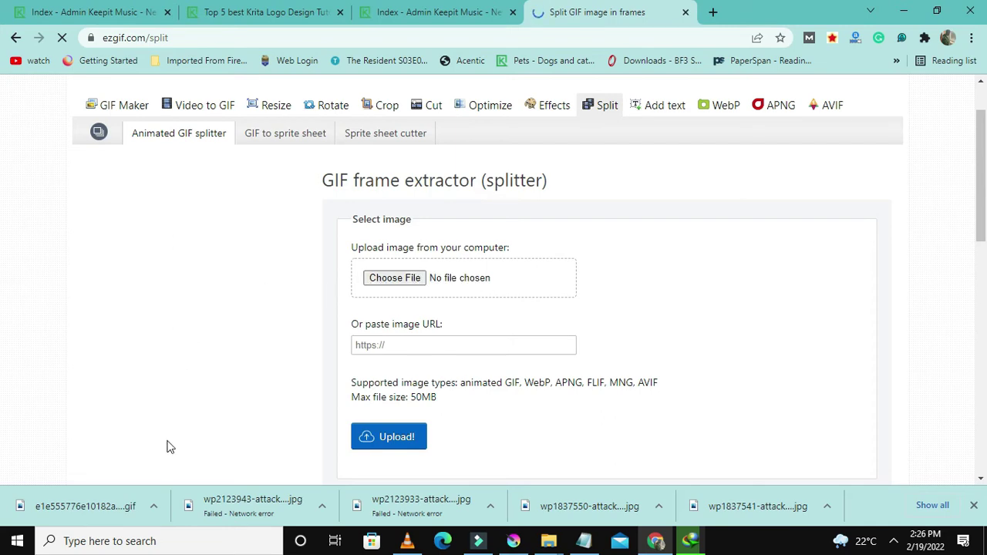
{"action": "left_click", "coordinate": [394, 279]}
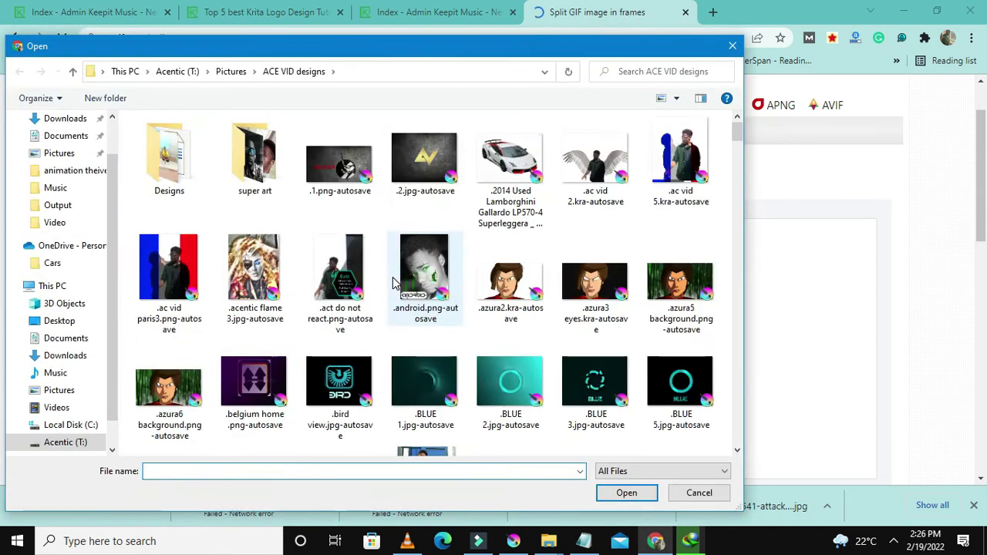
{"action": "scroll", "coordinate": [59, 190], "scroll_direction": "up", "scroll_amount": 1}
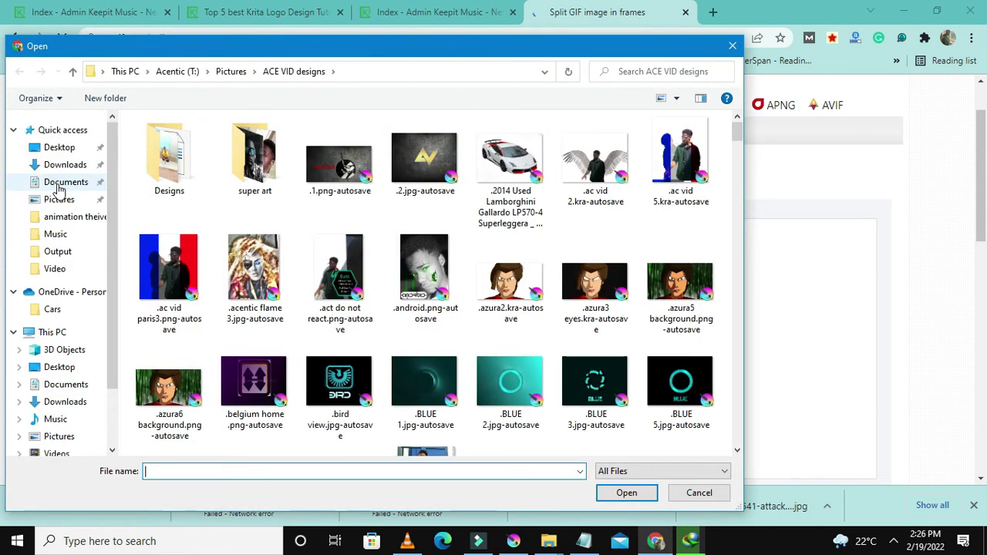
{"action": "left_click", "coordinate": [58, 165]}
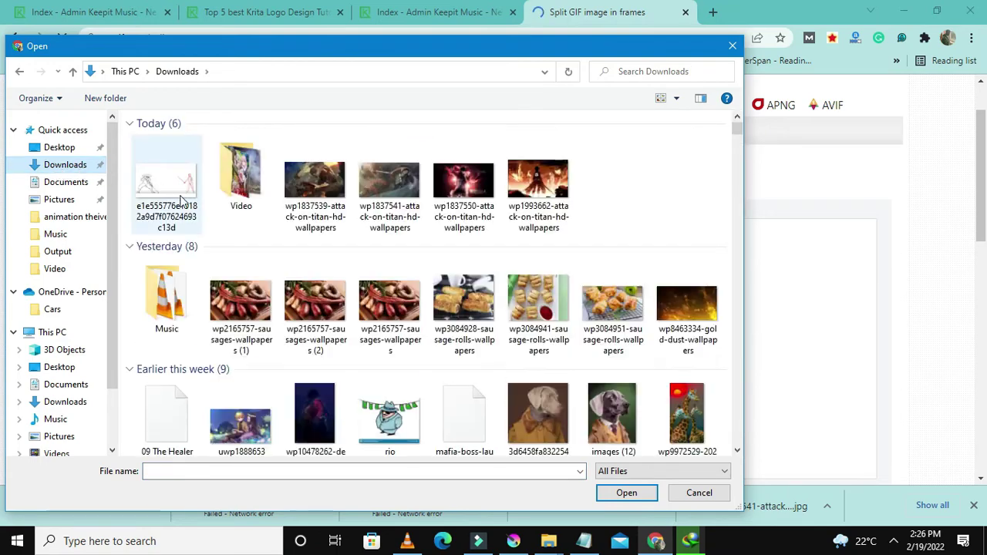
{"action": "left_click", "coordinate": [178, 197]}
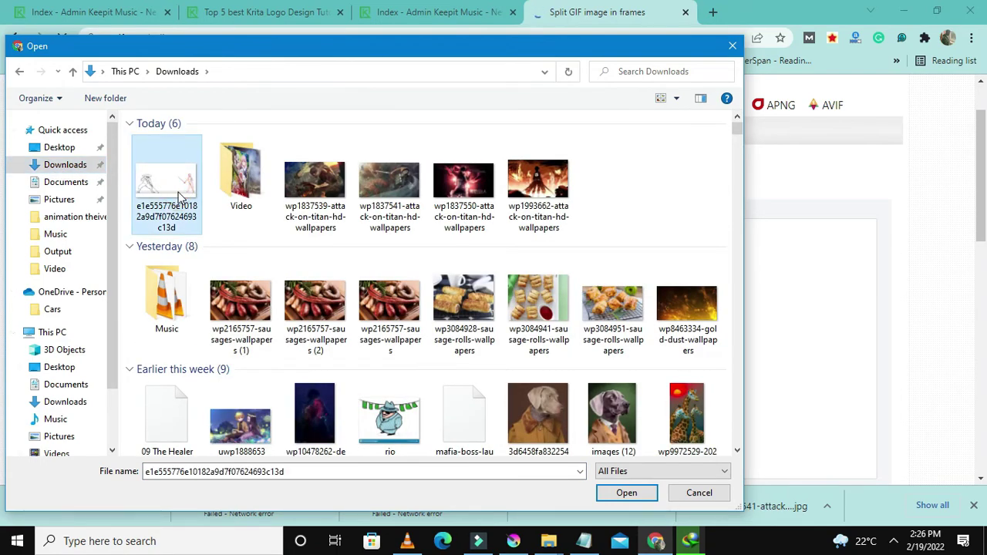
{"action": "left_click", "coordinate": [725, 50]}
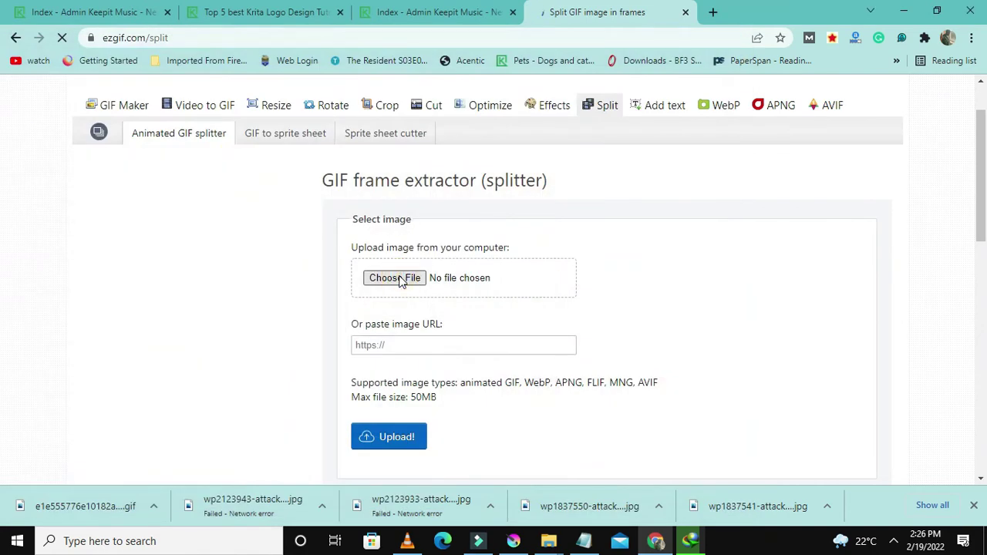
Choose the sword-fight GIF e1e555776e10182a9d7f07624693c13d.gif from the Downloads folder and upload it to the GIF frame extractor
{"action": "key", "text": "space"}
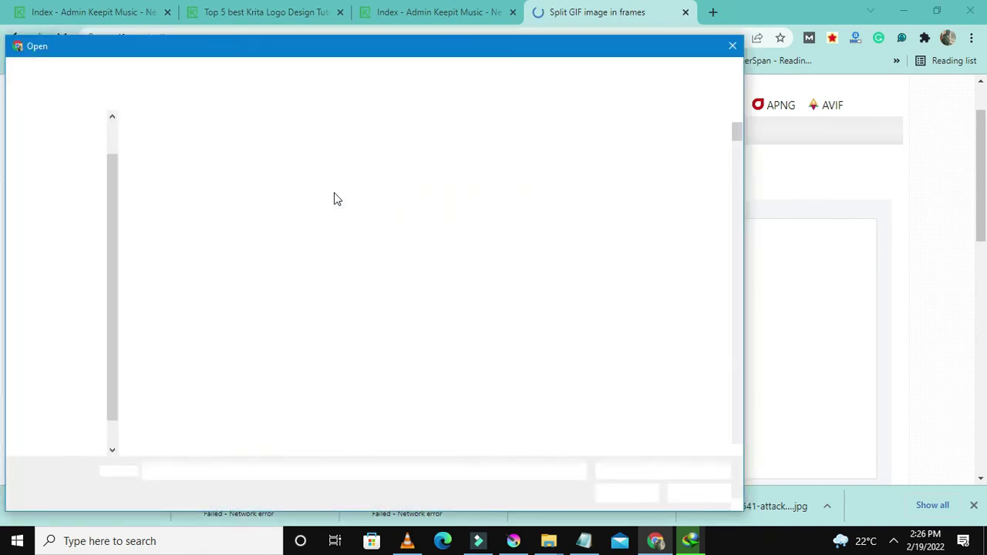
{"action": "scroll", "coordinate": [65, 162], "scroll_direction": "up", "scroll_amount": 1}
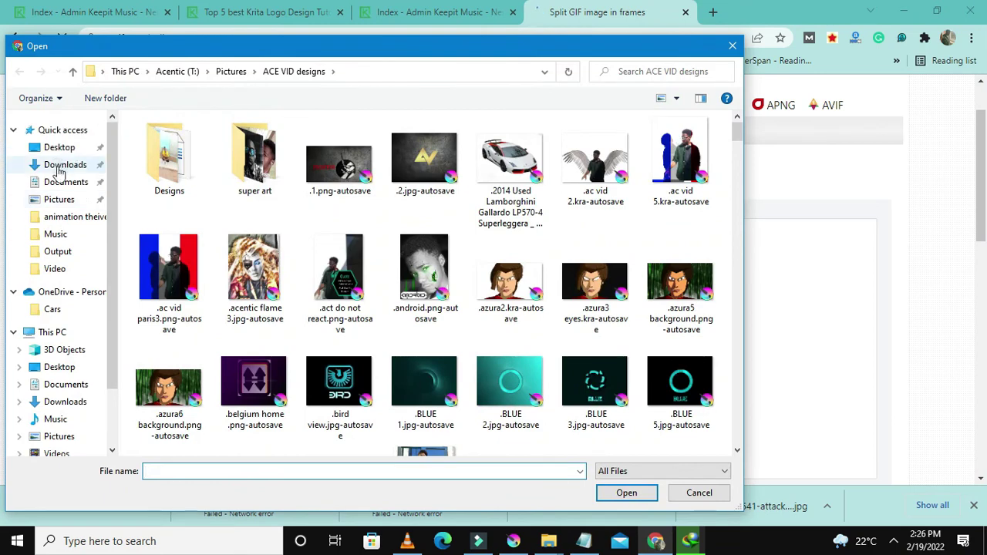
{"action": "left_click", "coordinate": [59, 169]}
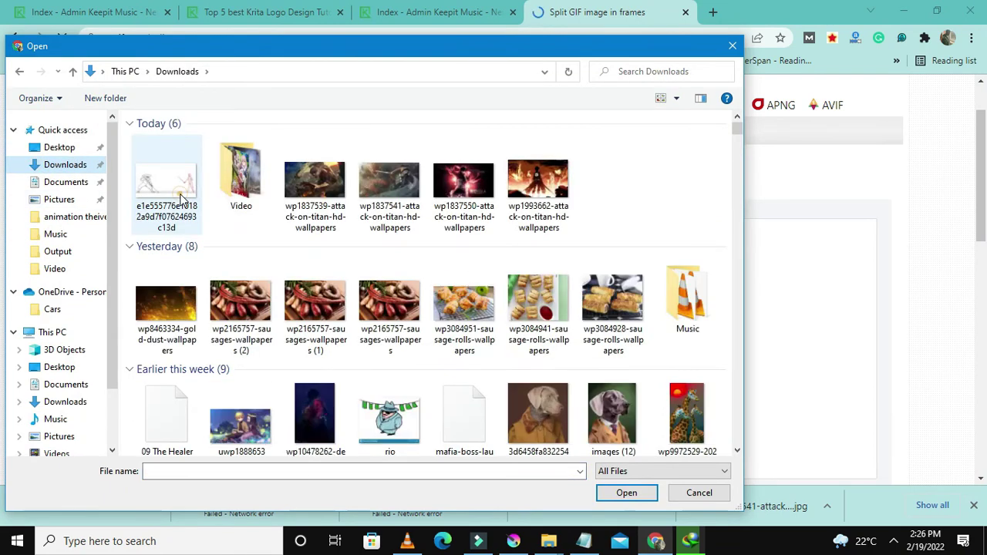
{"action": "left_click", "coordinate": [180, 196]}
{"action": "double_click", "coordinate": [197, 219]}
{"action": "scroll", "coordinate": [378, 355], "scroll_direction": "down", "scroll_amount": 1}
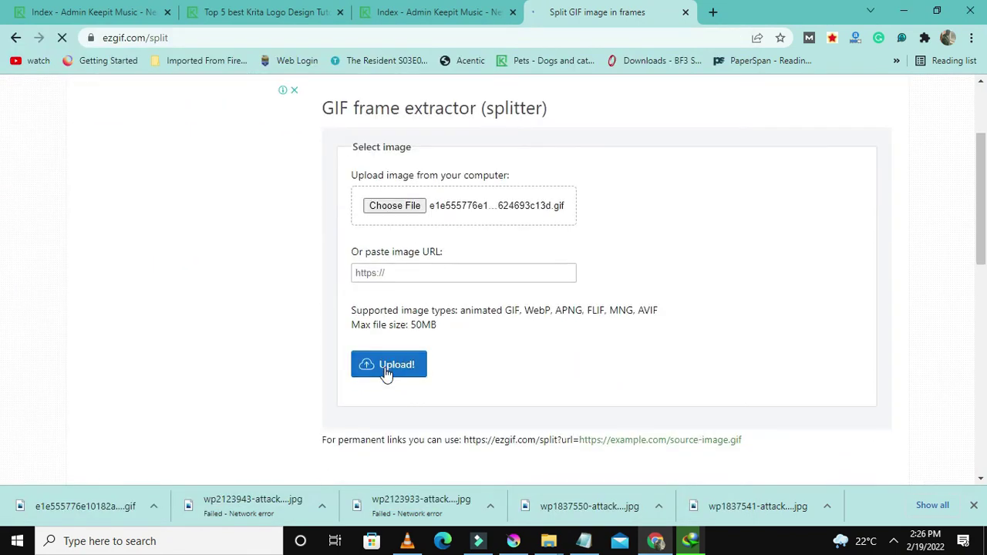
{"action": "scroll", "coordinate": [389, 374], "scroll_direction": "up", "scroll_amount": 1}
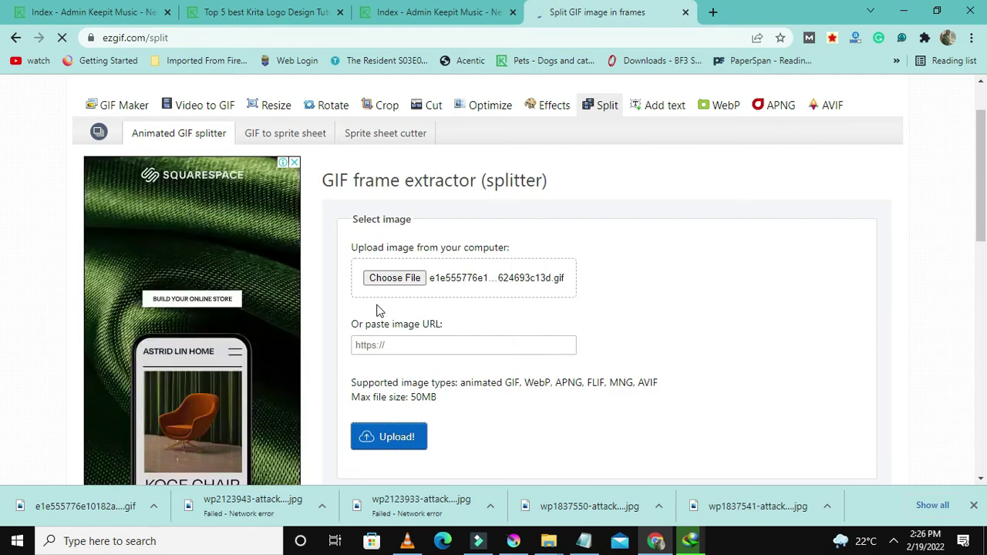
{"action": "scroll", "coordinate": [378, 310], "scroll_direction": "down", "scroll_amount": 3}
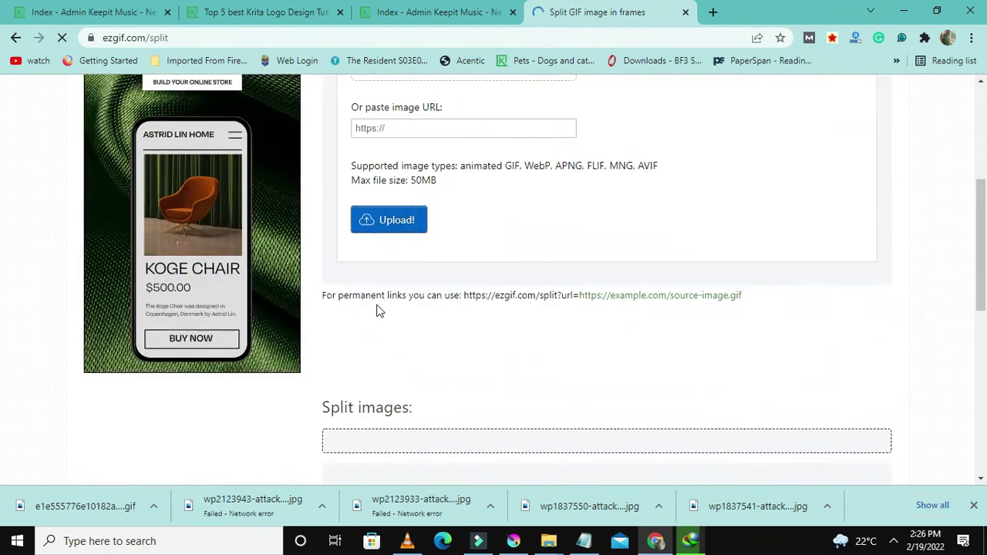
{"action": "scroll", "coordinate": [377, 310], "scroll_direction": "down", "scroll_amount": 4}
{"action": "scroll", "coordinate": [435, 282], "scroll_direction": "up", "scroll_amount": 1}
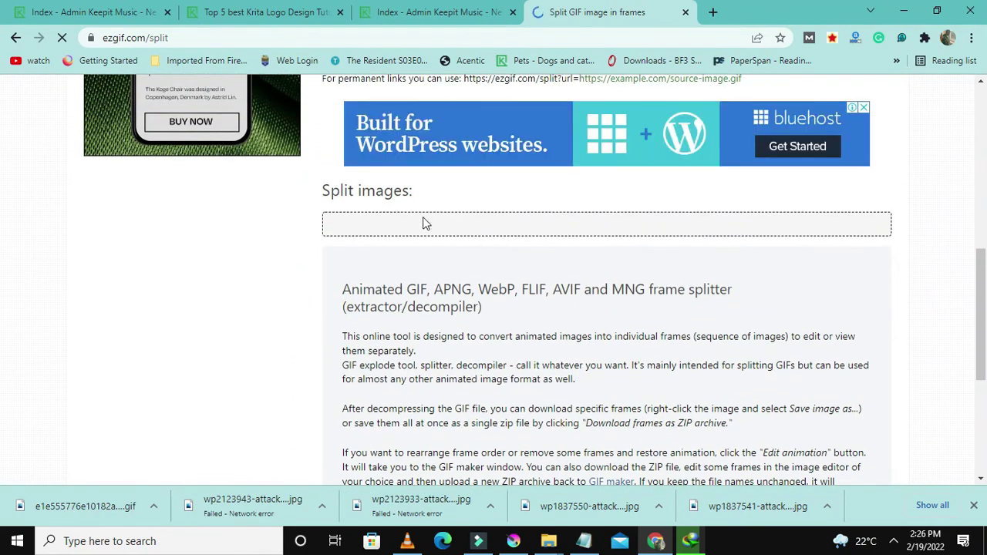
{"action": "scroll", "coordinate": [423, 223], "scroll_direction": "up", "scroll_amount": 2}
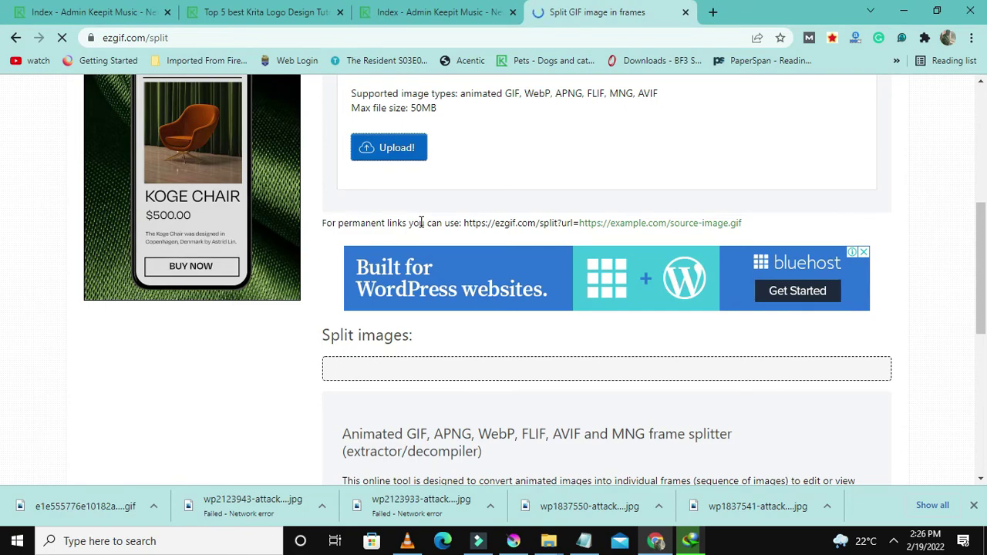
{"action": "scroll", "coordinate": [421, 222], "scroll_direction": "up", "scroll_amount": 3}
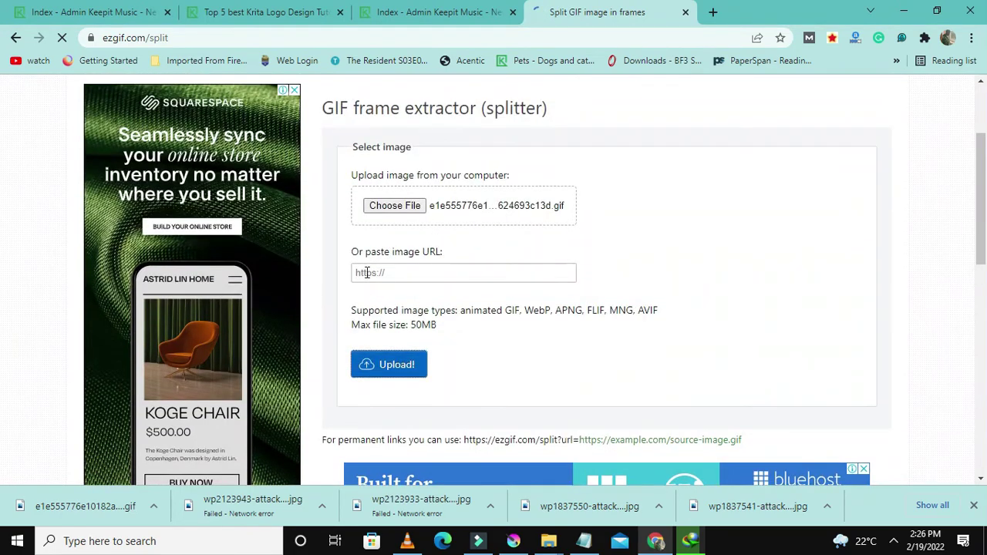
{"action": "scroll", "coordinate": [411, 293], "scroll_direction": "up", "scroll_amount": 2}
{"action": "scroll", "coordinate": [410, 285], "scroll_direction": "down", "scroll_amount": 10}
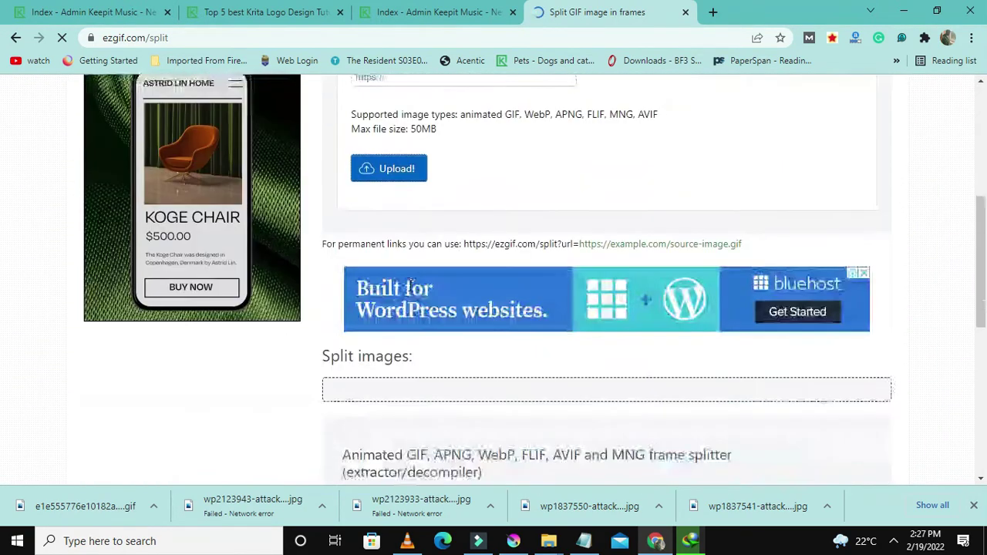
{"action": "scroll", "coordinate": [410, 286], "scroll_direction": "up", "scroll_amount": 5}
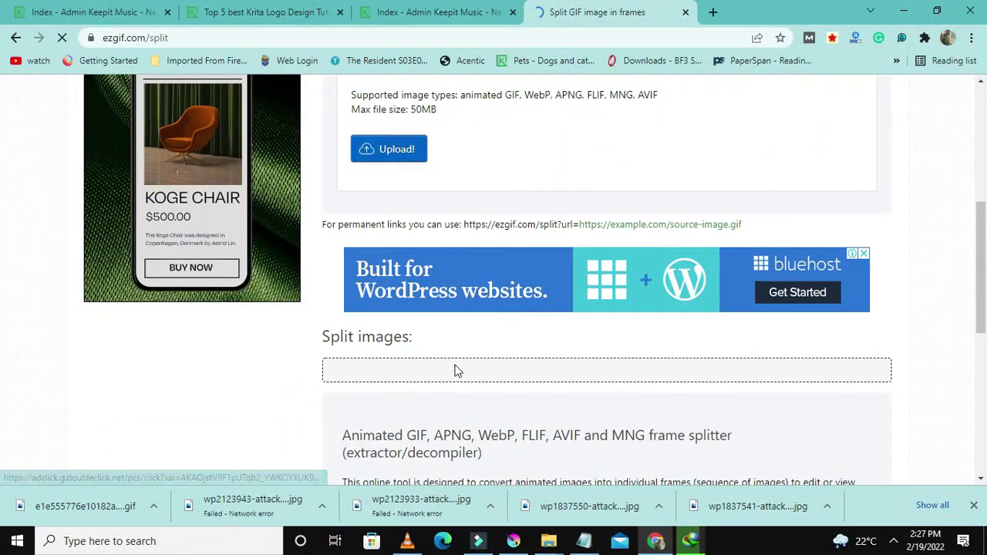
{"action": "scroll", "coordinate": [389, 324], "scroll_direction": "up", "scroll_amount": 2}
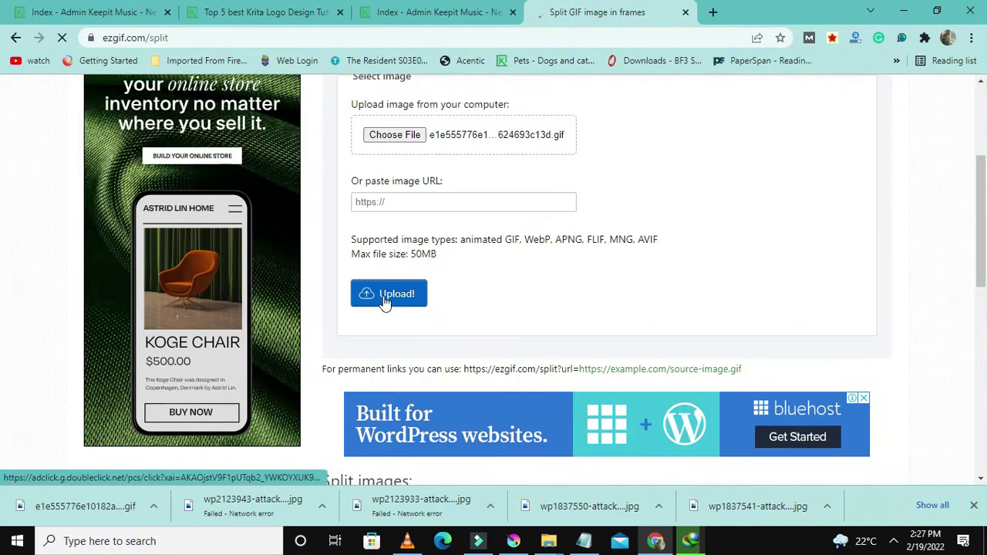
Minimize the browser, switch to File Explorer's Downloads folder, and open the downloaded sword-fight GIF in Photos to preview it
{"action": "left_click", "coordinate": [903, 10]}
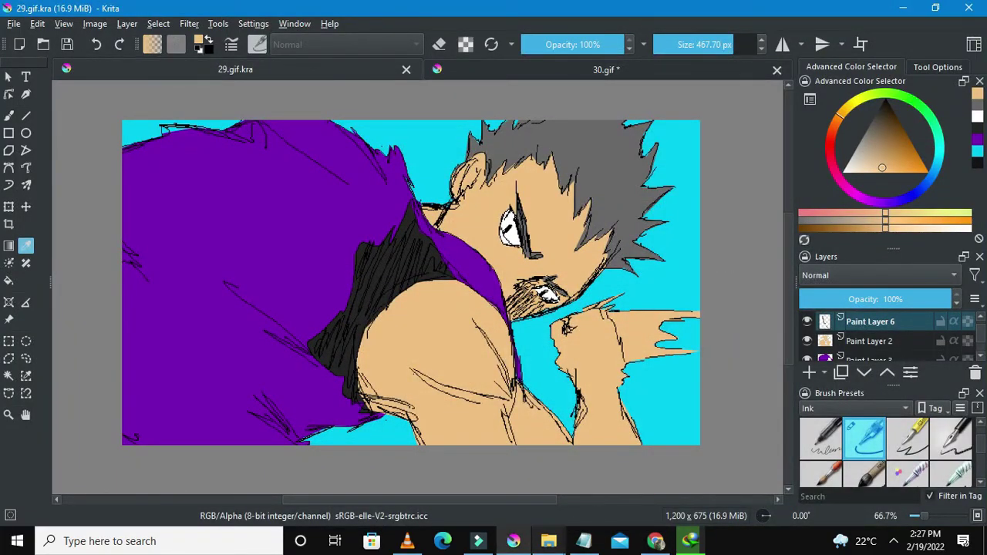
{"action": "left_click", "coordinate": [548, 541]}
{"action": "left_click", "coordinate": [438, 471]}
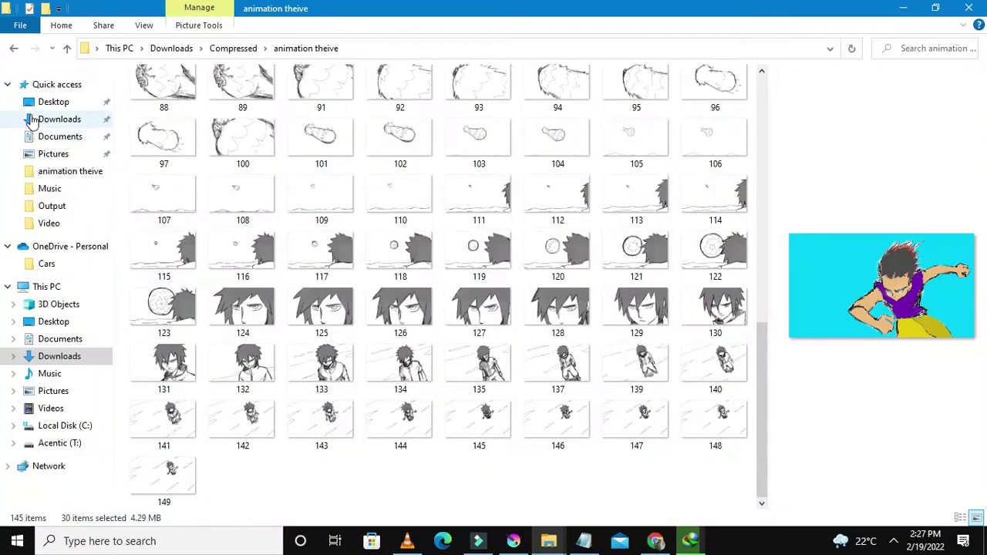
{"action": "left_click", "coordinate": [31, 122]}
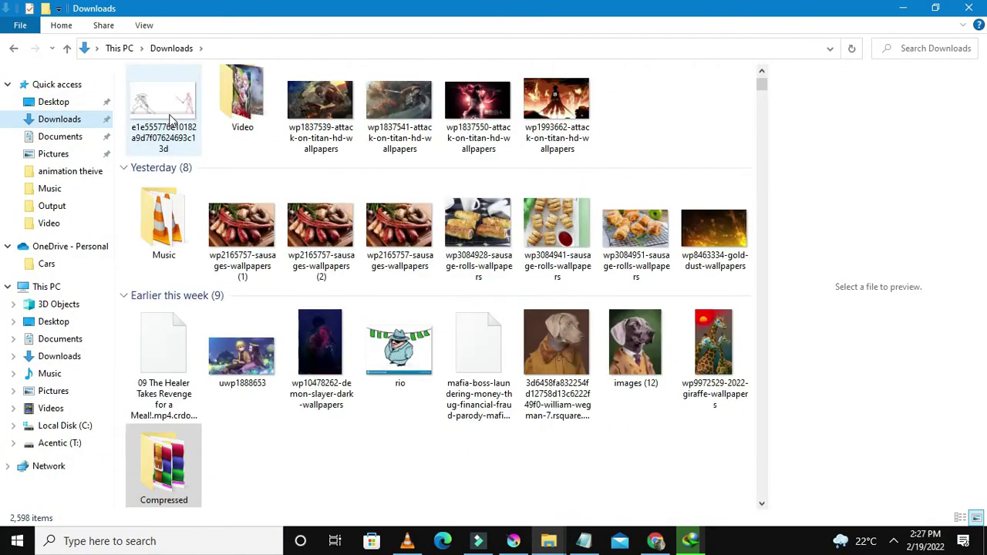
{"action": "left_click", "coordinate": [172, 117]}
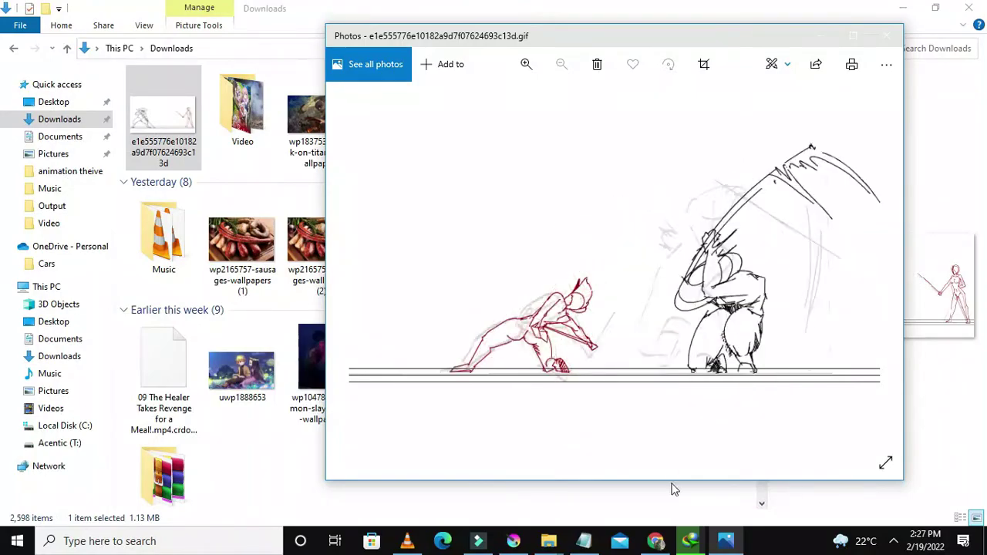
Return to Ezgif in Chrome, set the split option to "Output images in PNG format", and split the uploaded GIF into frames
{"action": "left_click", "coordinate": [654, 541]}
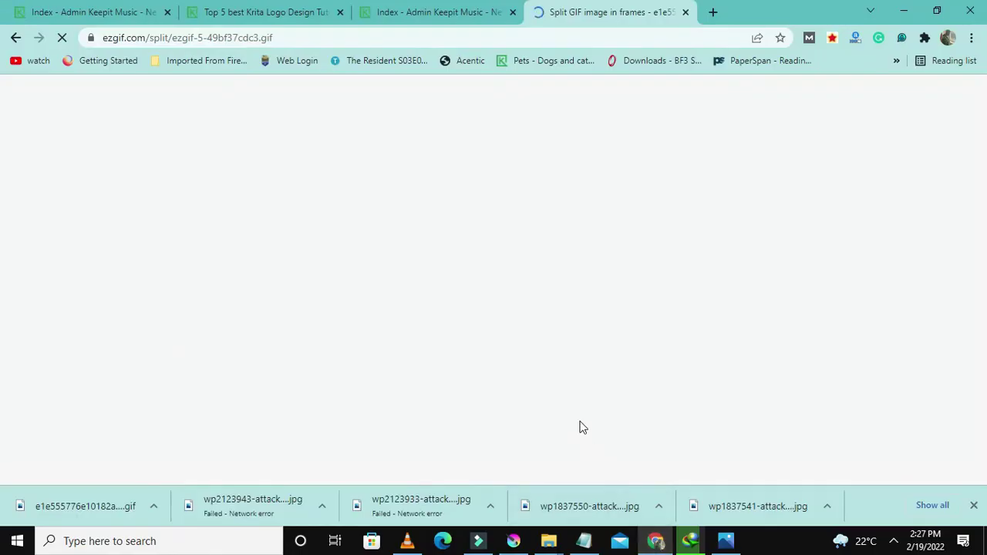
{"action": "scroll", "coordinate": [517, 316], "scroll_direction": "down", "scroll_amount": 2}
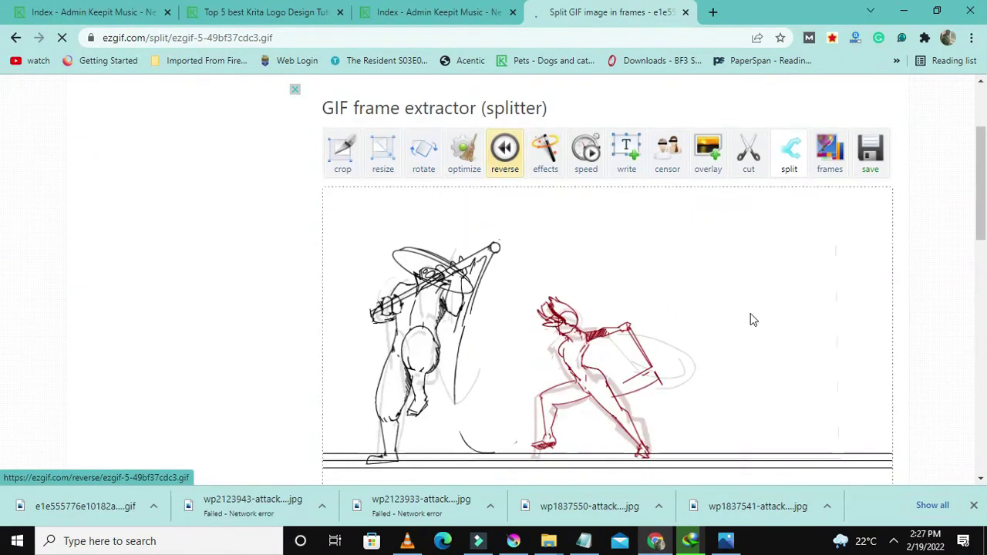
{"action": "scroll", "coordinate": [441, 189], "scroll_direction": "down", "scroll_amount": 3}
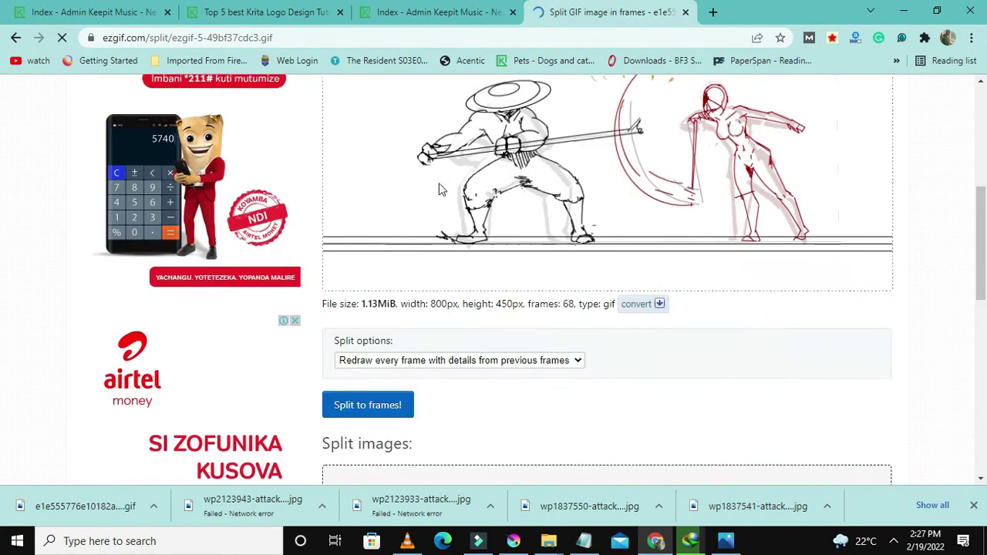
{"action": "scroll", "coordinate": [432, 208], "scroll_direction": "down", "scroll_amount": 3}
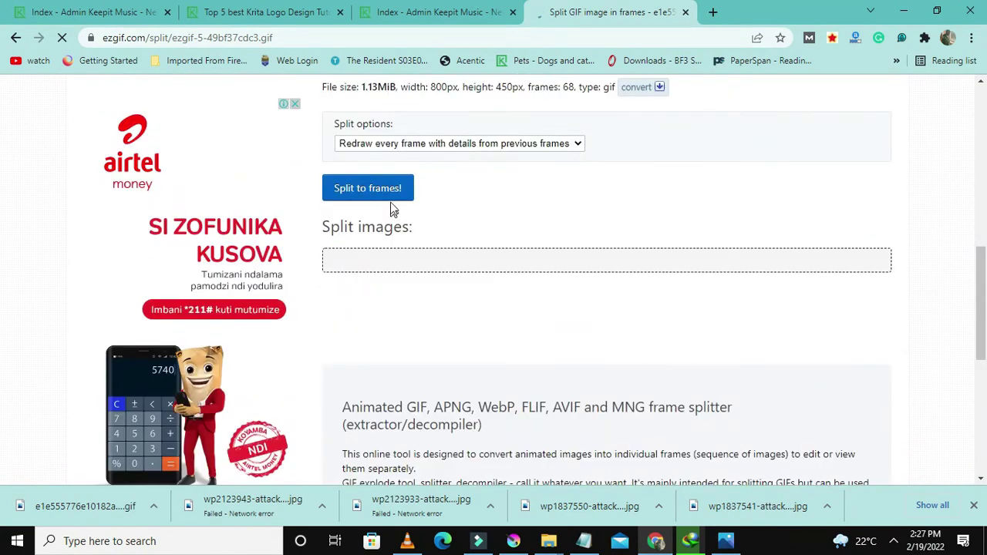
{"action": "left_click", "coordinate": [457, 146]}
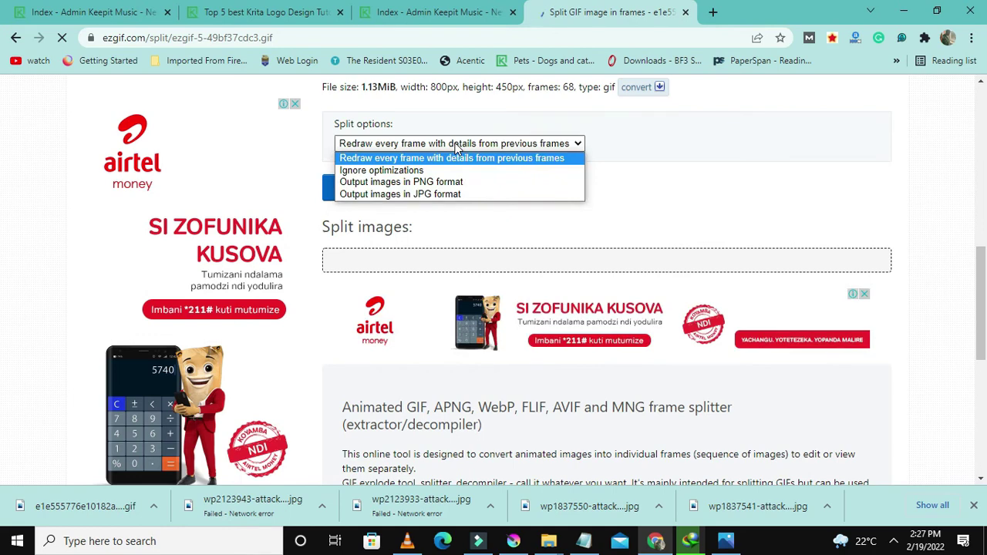
{"action": "left_click", "coordinate": [414, 182]}
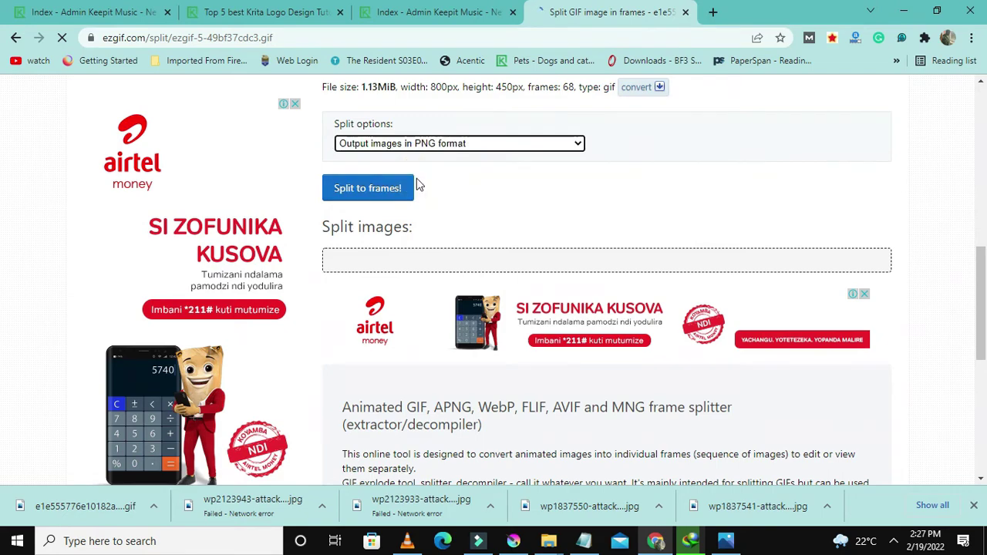
{"action": "scroll", "coordinate": [375, 251], "scroll_direction": "up", "scroll_amount": 1}
{"action": "scroll", "coordinate": [423, 229], "scroll_direction": "down", "scroll_amount": 5}
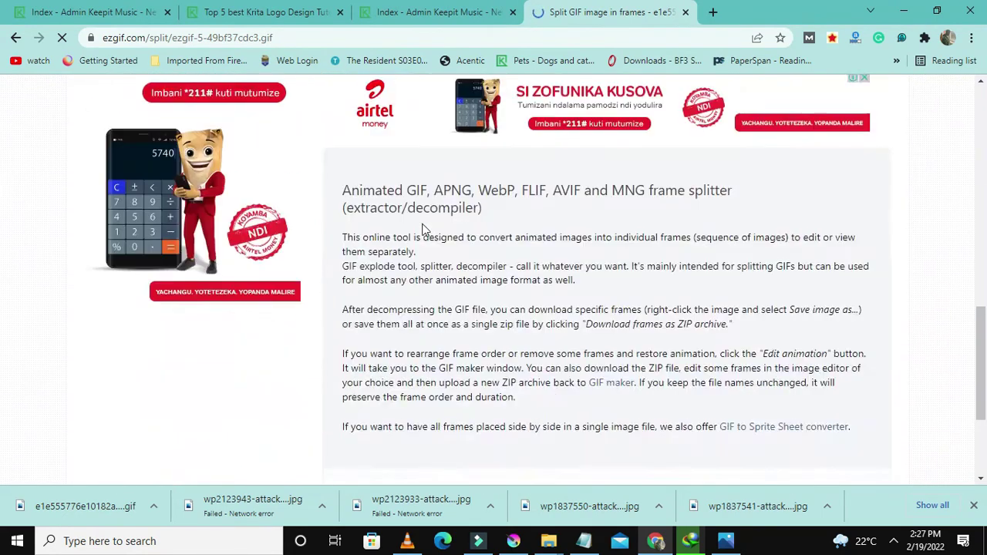
{"action": "scroll", "coordinate": [423, 229], "scroll_direction": "up", "scroll_amount": 6}
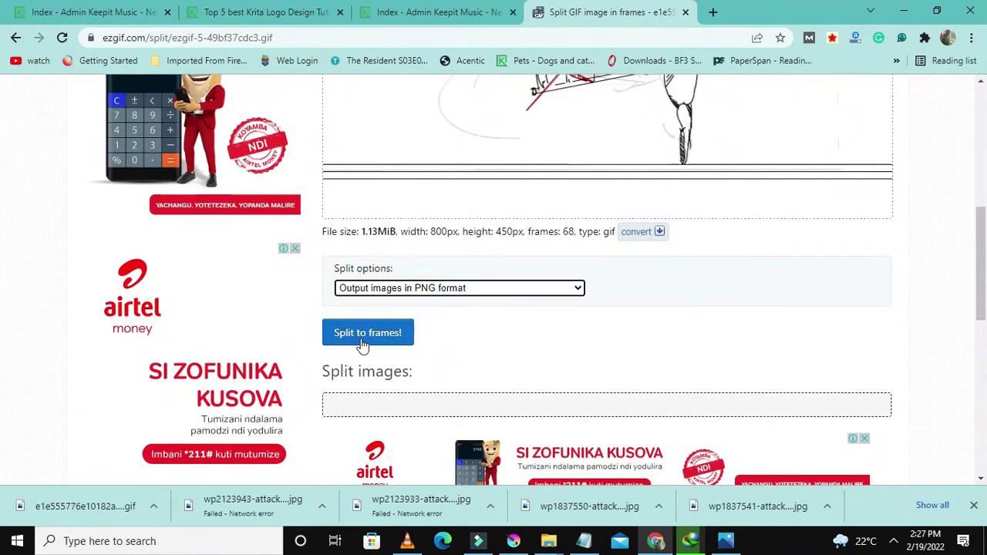
{"action": "left_click", "coordinate": [363, 340]}
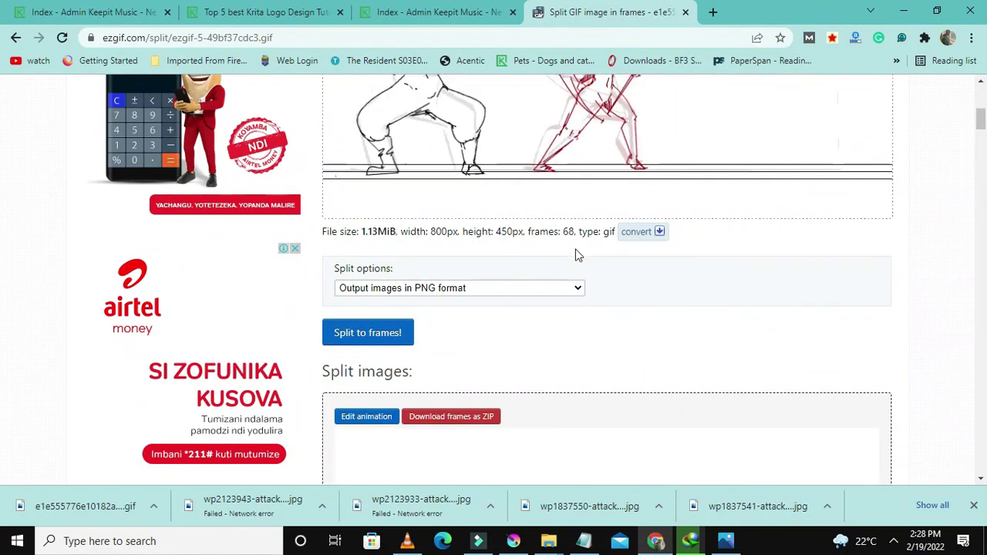
Highlight the frame count in the uploaded GIF's file details and compare it with the animation preview
{"action": "double_click", "coordinate": [568, 231]}
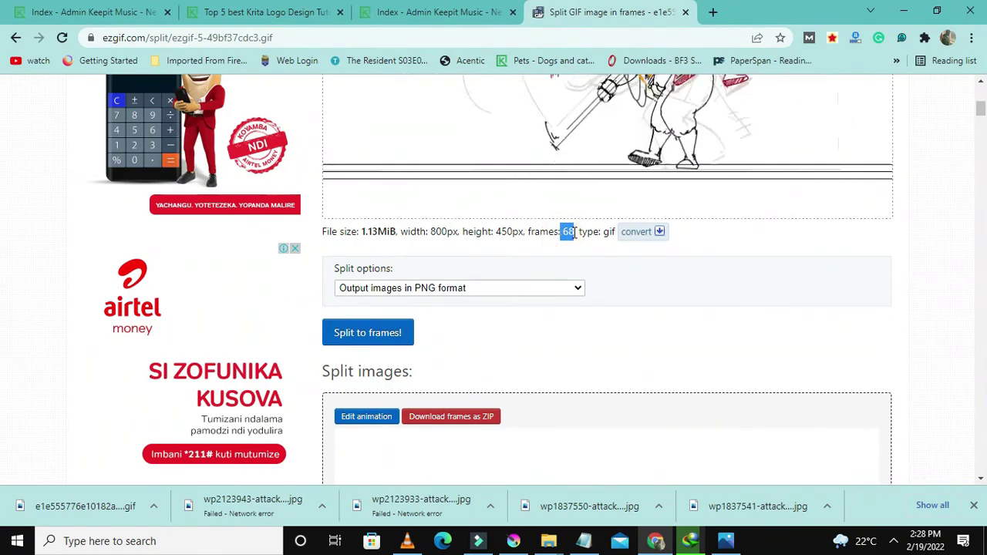
{"action": "scroll", "coordinate": [571, 234], "scroll_direction": "up", "scroll_amount": 3}
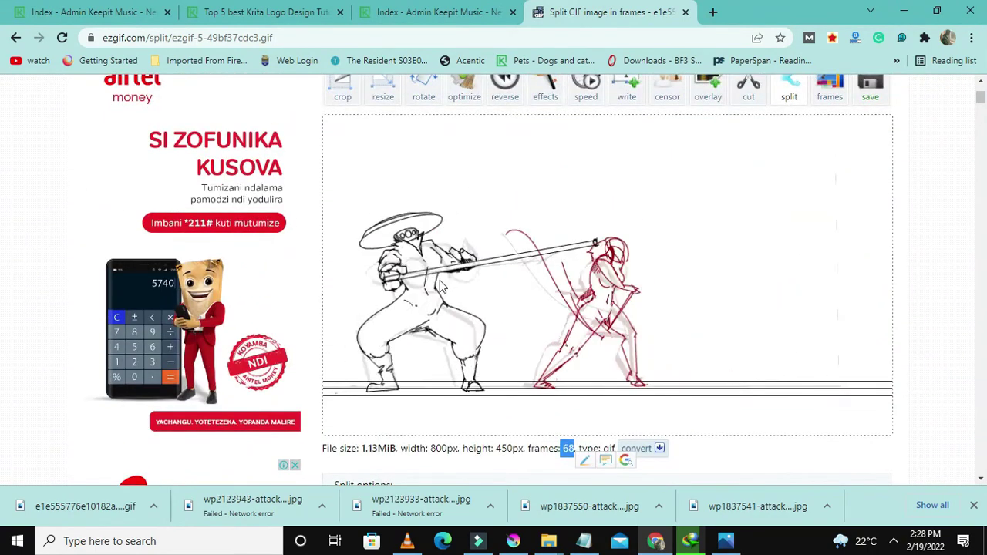
{"action": "scroll", "coordinate": [609, 347], "scroll_direction": "down", "scroll_amount": 1}
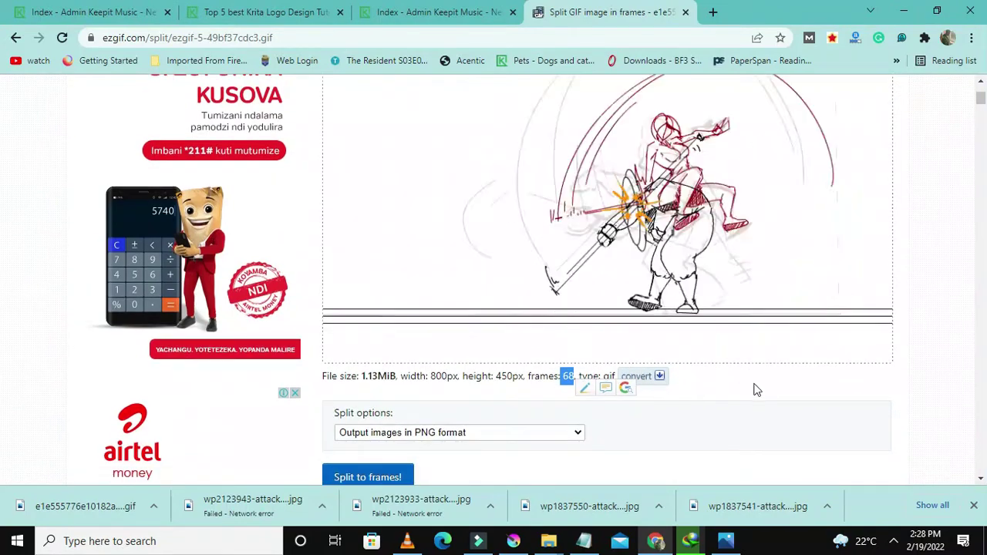
{"action": "left_click", "coordinate": [749, 388]}
{"action": "left_click", "coordinate": [570, 376]}
{"action": "double_click", "coordinate": [571, 377]}
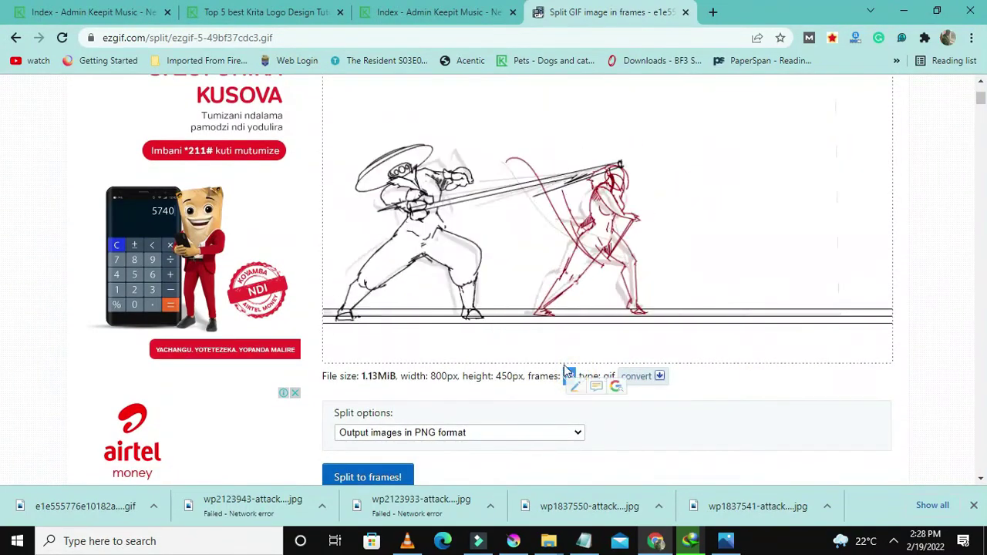
{"action": "scroll", "coordinate": [563, 320], "scroll_direction": "up", "scroll_amount": 1}
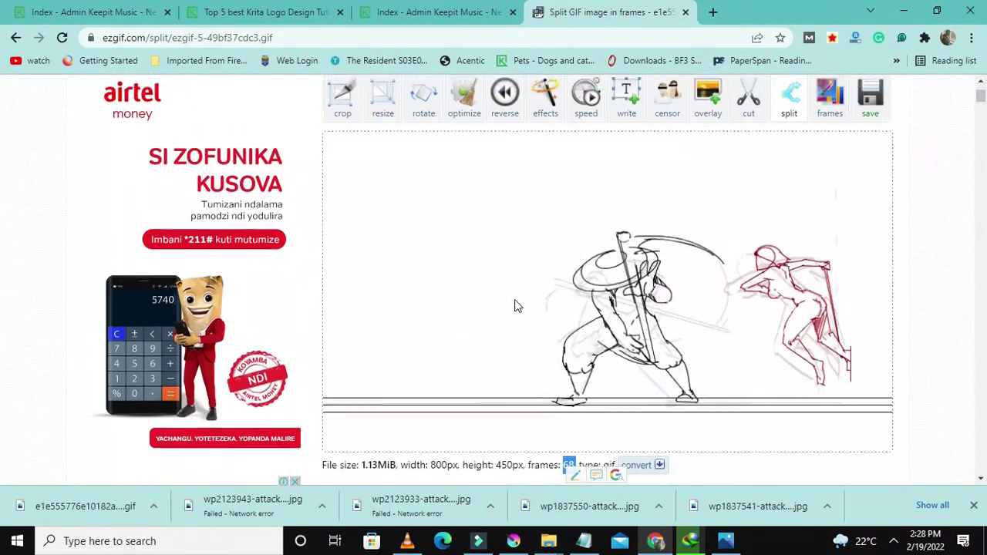
Request a ZIP download of all the split frames and look over the extracted images
{"action": "scroll", "coordinate": [514, 304], "scroll_direction": "down", "scroll_amount": 3}
{"action": "scroll", "coordinate": [434, 326], "scroll_direction": "down", "scroll_amount": 1}
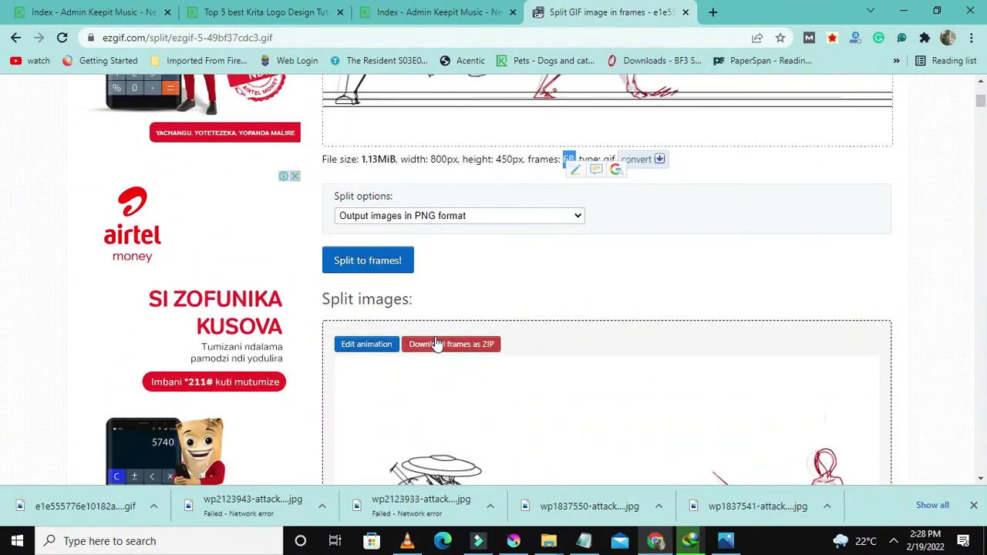
{"action": "scroll", "coordinate": [436, 334], "scroll_direction": "down", "scroll_amount": 3}
{"action": "scroll", "coordinate": [432, 226], "scroll_direction": "up", "scroll_amount": 1}
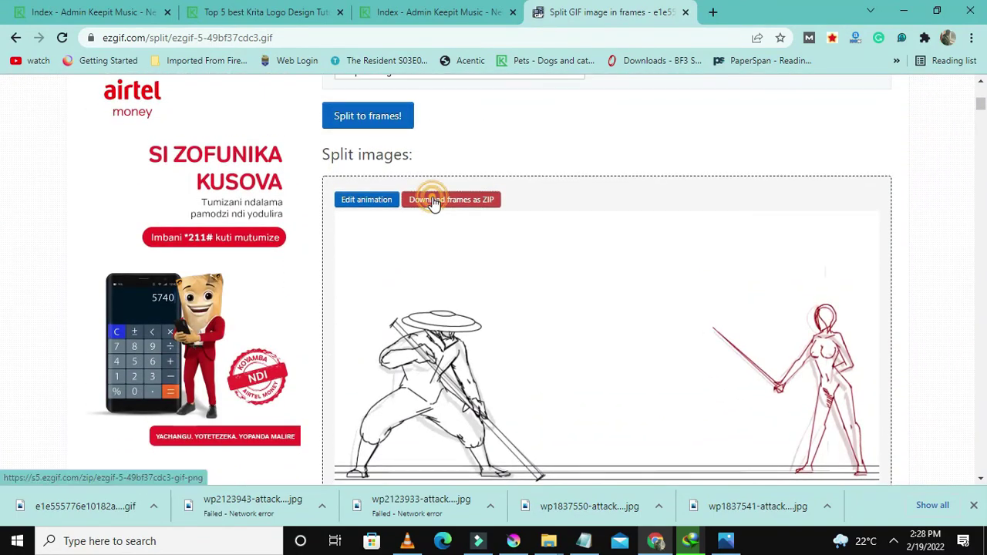
{"action": "left_click", "coordinate": [434, 200]}
{"action": "scroll", "coordinate": [445, 251], "scroll_direction": "down", "scroll_amount": 3}
{"action": "scroll", "coordinate": [446, 256], "scroll_direction": "down", "scroll_amount": 2}
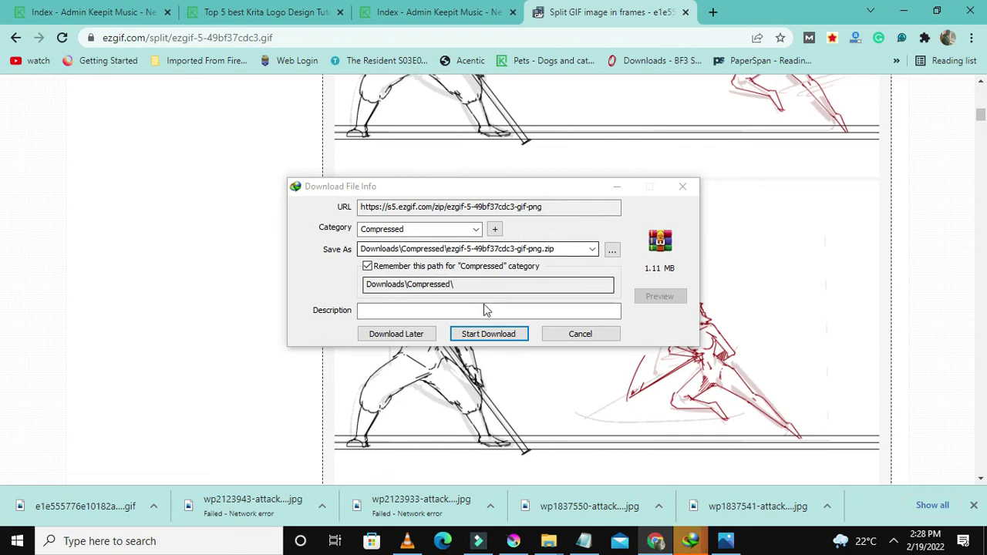
Rename the download KRITA.zip, keeping the Downloads\Compressed folder as its save location
{"action": "left_click", "coordinate": [542, 249]}
{"action": "left_click", "coordinate": [445, 248]}
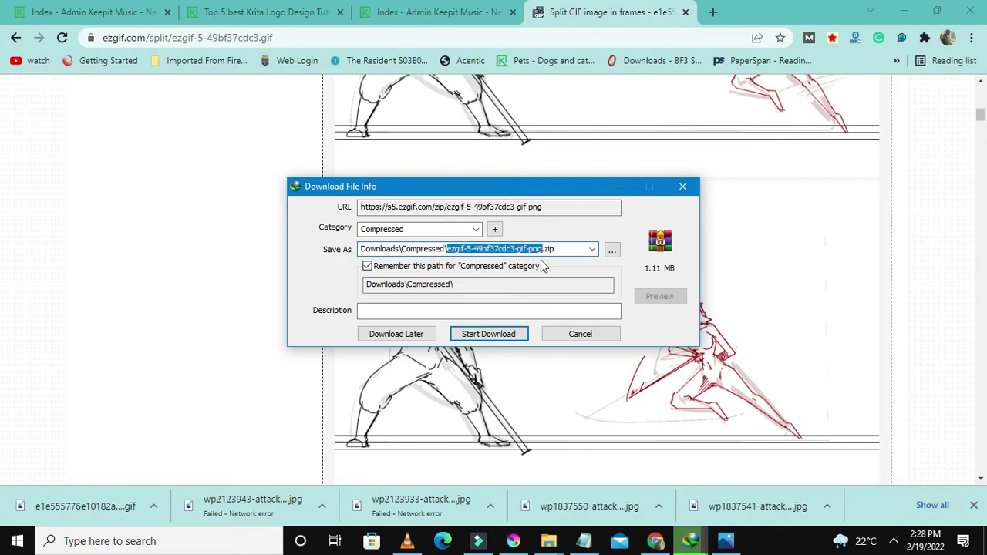
{"action": "type", "text": "kRI"}
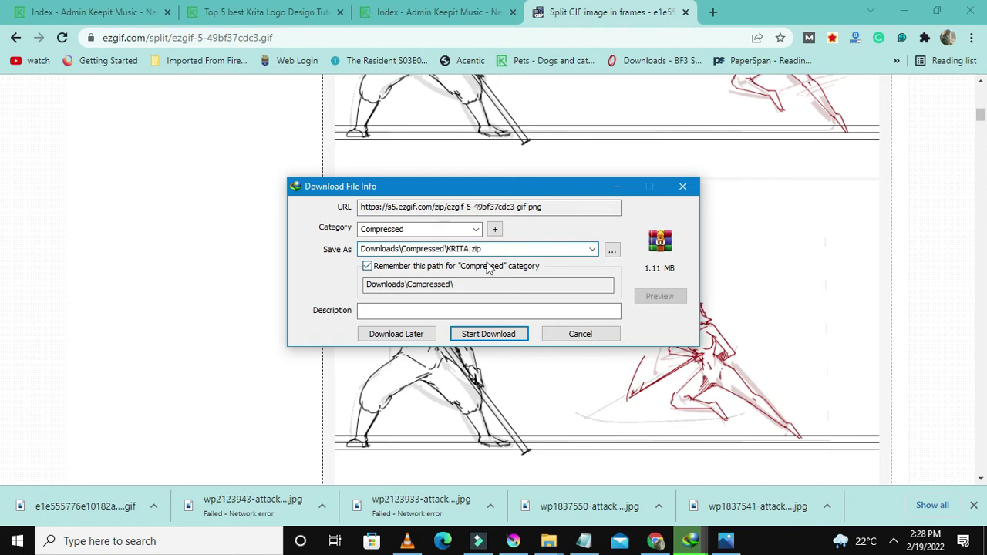
Start the KRITA.zip download and look through the split frames on the Ezgif page
{"action": "left_click", "coordinate": [482, 334]}
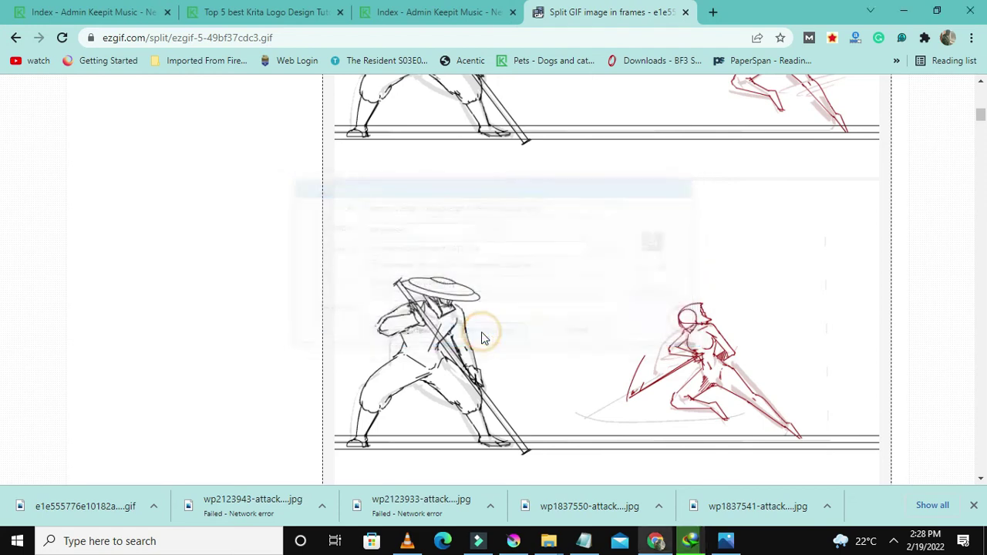
{"action": "scroll", "coordinate": [486, 320], "scroll_direction": "down", "scroll_amount": 4}
{"action": "scroll", "coordinate": [485, 321], "scroll_direction": "up", "scroll_amount": 5}
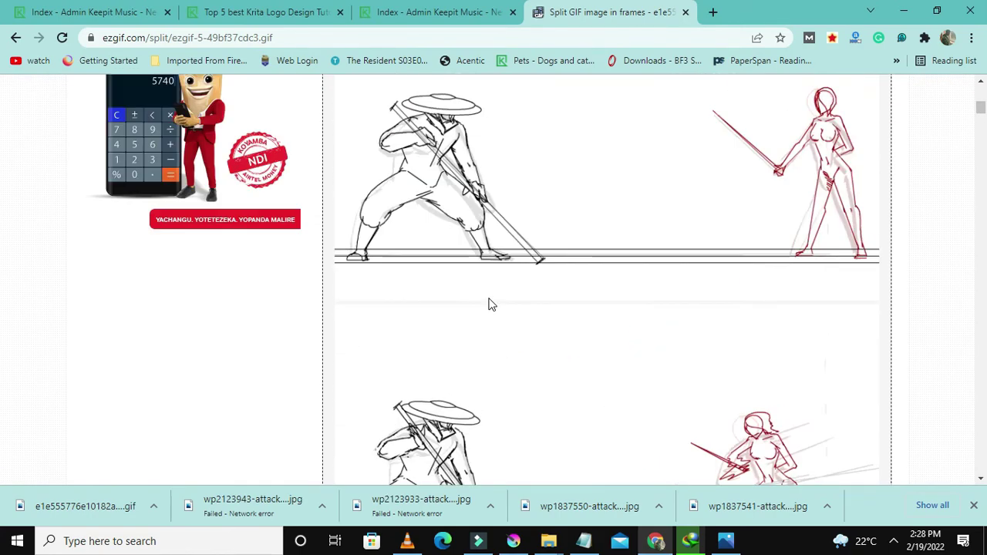
{"action": "scroll", "coordinate": [491, 305], "scroll_direction": "down", "scroll_amount": 4}
{"action": "scroll", "coordinate": [491, 304], "scroll_direction": "down", "scroll_amount": 2}
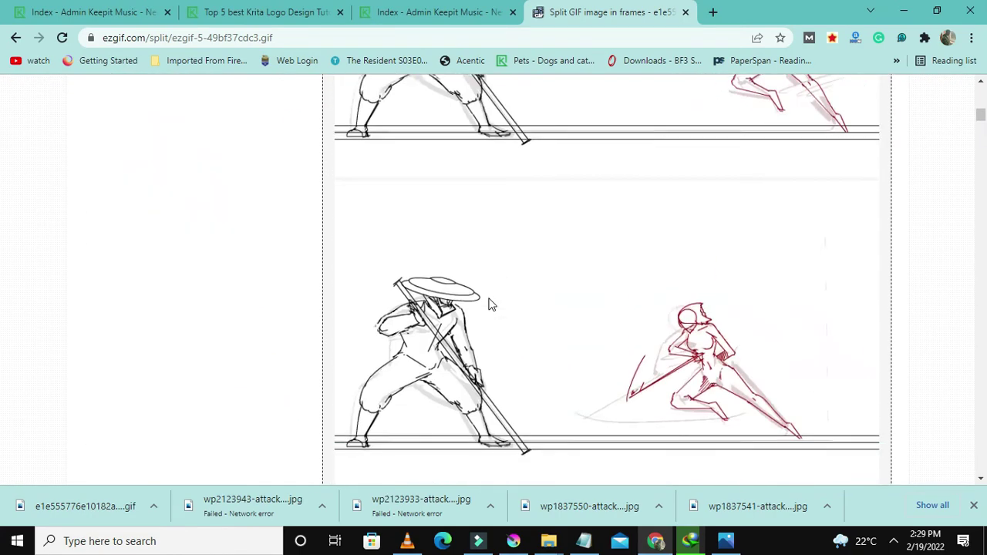
{"action": "scroll", "coordinate": [488, 304], "scroll_direction": "down", "scroll_amount": 5}
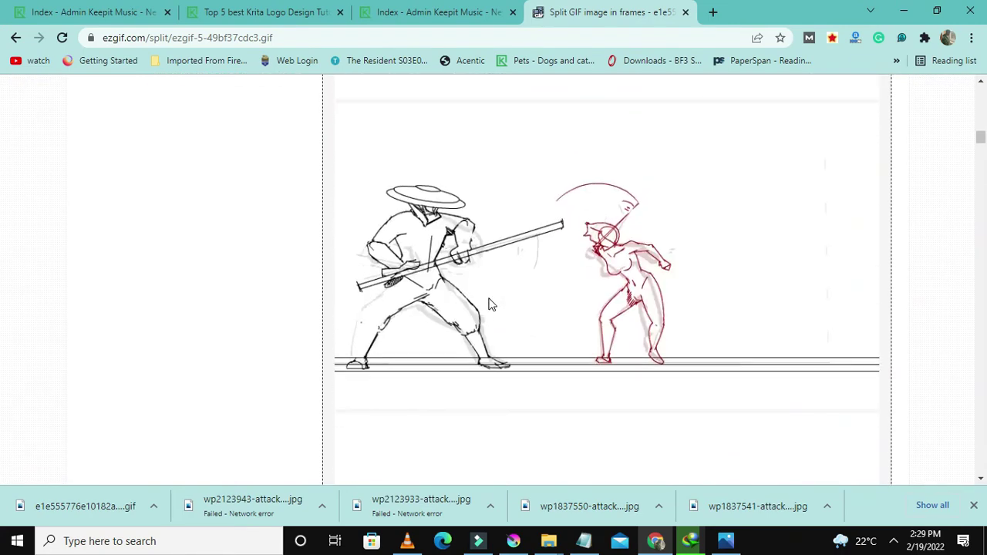
{"action": "scroll", "coordinate": [489, 304], "scroll_direction": "down", "scroll_amount": 7}
{"action": "scroll", "coordinate": [491, 304], "scroll_direction": "down", "scroll_amount": 4}
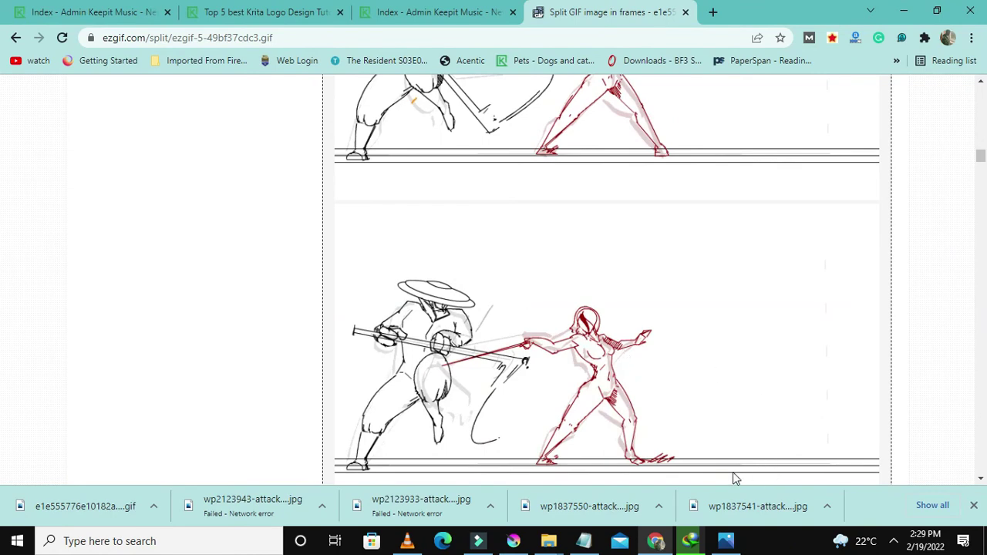
Check the download manager's progress window, switch to File Explorer and open the Compressed folder inside Downloads
{"action": "mouse_move", "coordinate": [692, 540]}
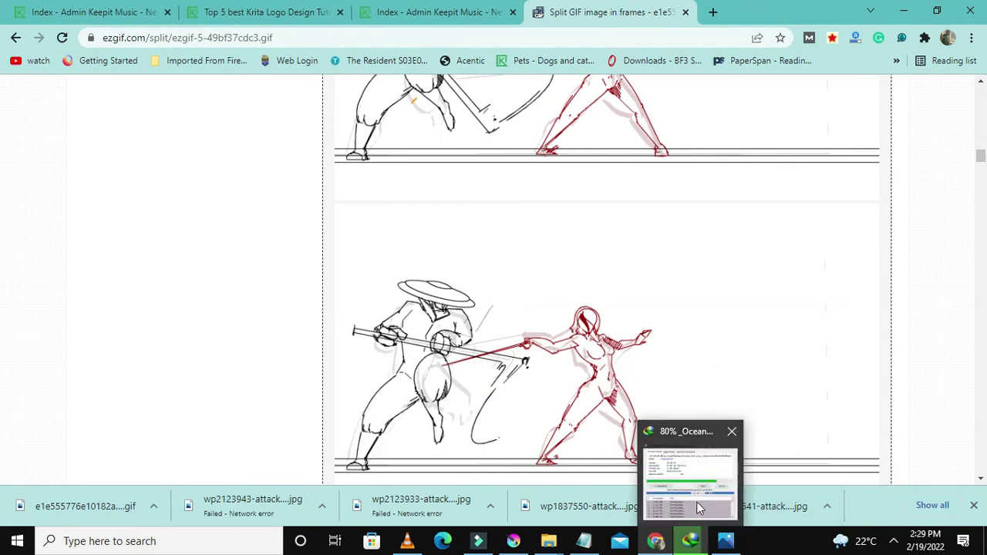
{"action": "left_click", "coordinate": [696, 501]}
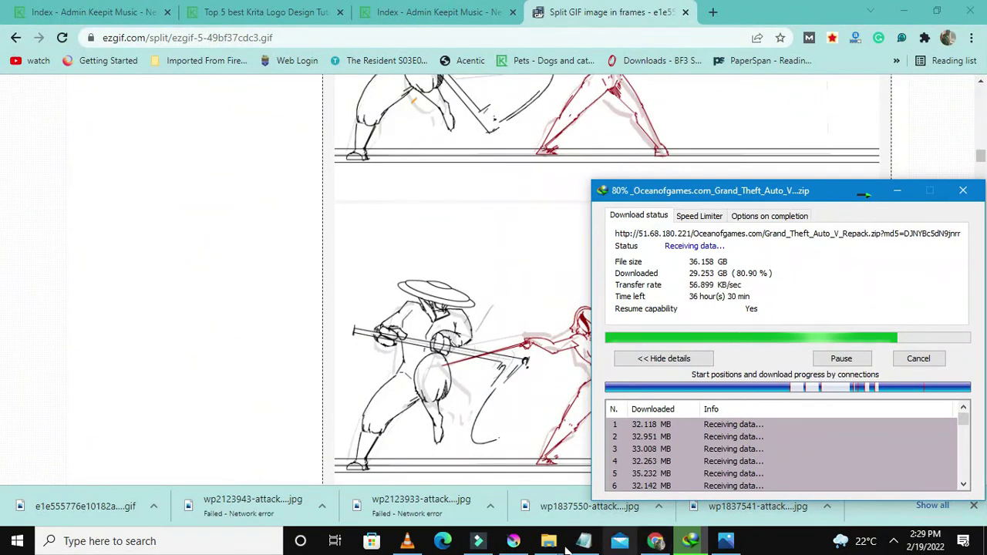
{"action": "left_click", "coordinate": [545, 542]}
{"action": "left_click", "coordinate": [470, 474]}
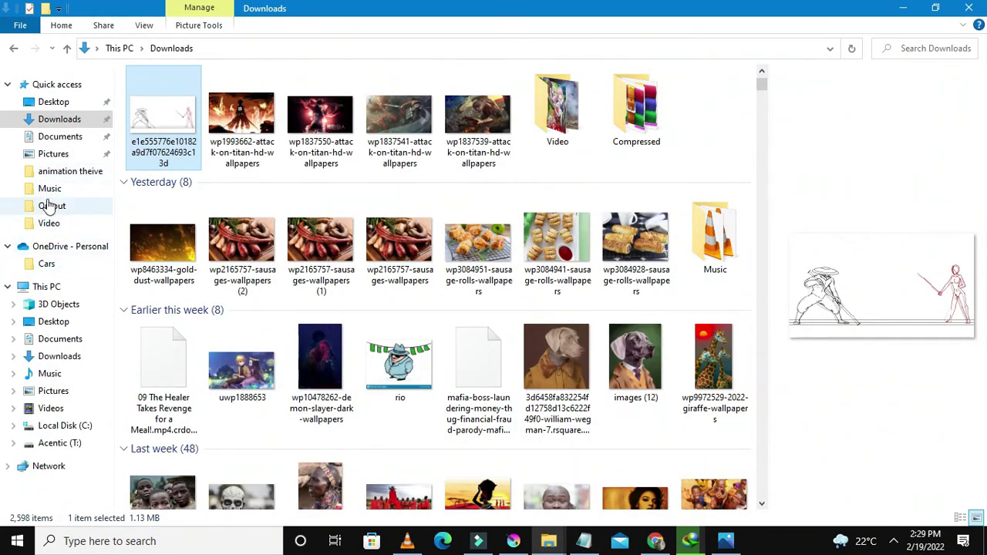
{"action": "left_click", "coordinate": [44, 120]}
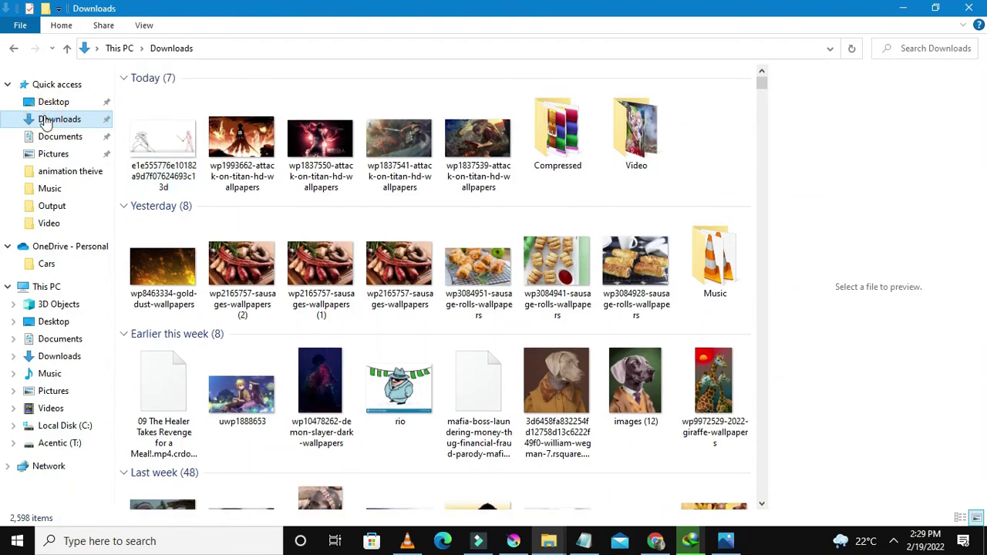
{"action": "left_click", "coordinate": [537, 152]}
{"action": "double_click", "coordinate": [537, 152]}
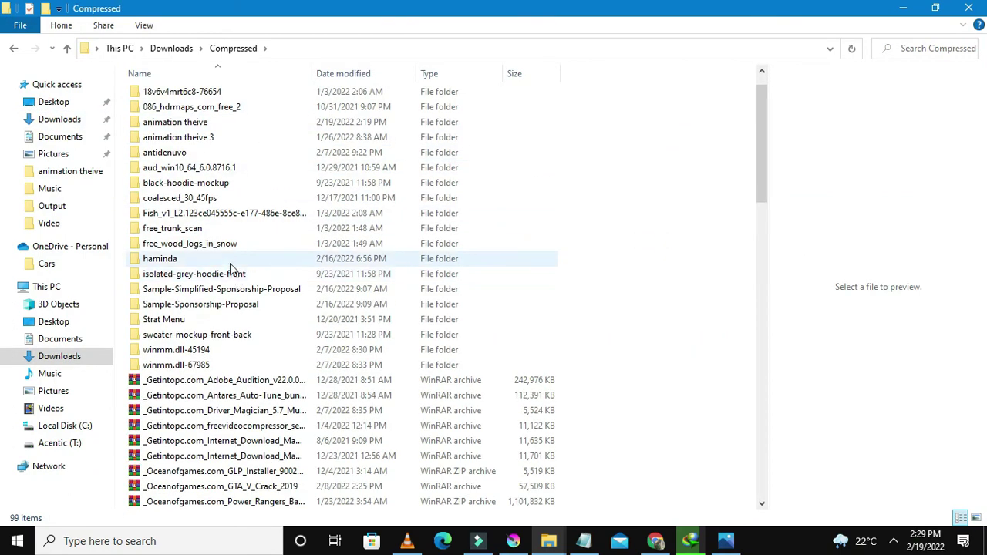
Find the KRITA archive in the Compressed folder and extract it into its own KRITA folder
{"action": "scroll", "coordinate": [233, 276], "scroll_direction": "down", "scroll_amount": 3}
{"action": "scroll", "coordinate": [231, 268], "scroll_direction": "down", "scroll_amount": 4}
{"action": "scroll", "coordinate": [231, 266], "scroll_direction": "down", "scroll_amount": 7}
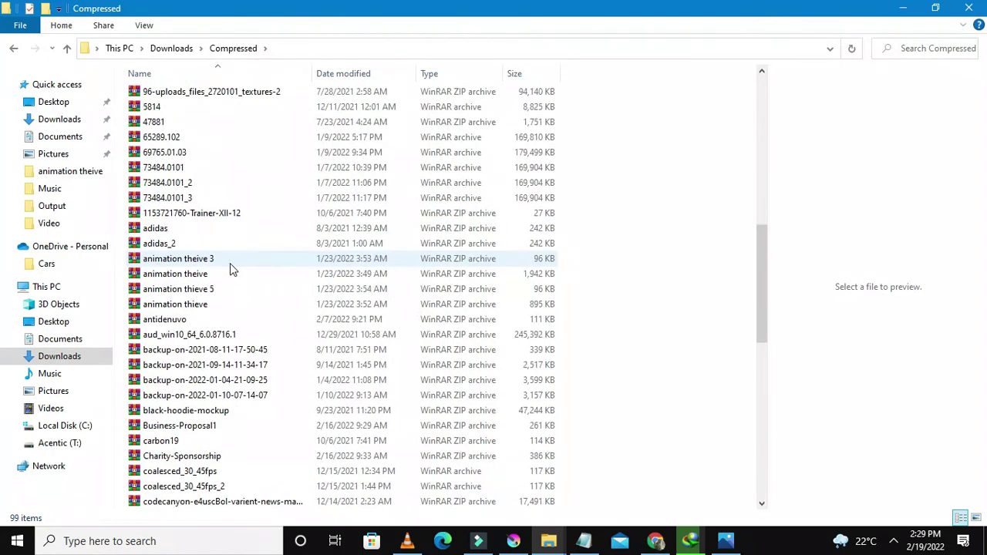
{"action": "scroll", "coordinate": [230, 264], "scroll_direction": "up", "scroll_amount": 8}
{"action": "scroll", "coordinate": [229, 262], "scroll_direction": "up", "scroll_amount": 7}
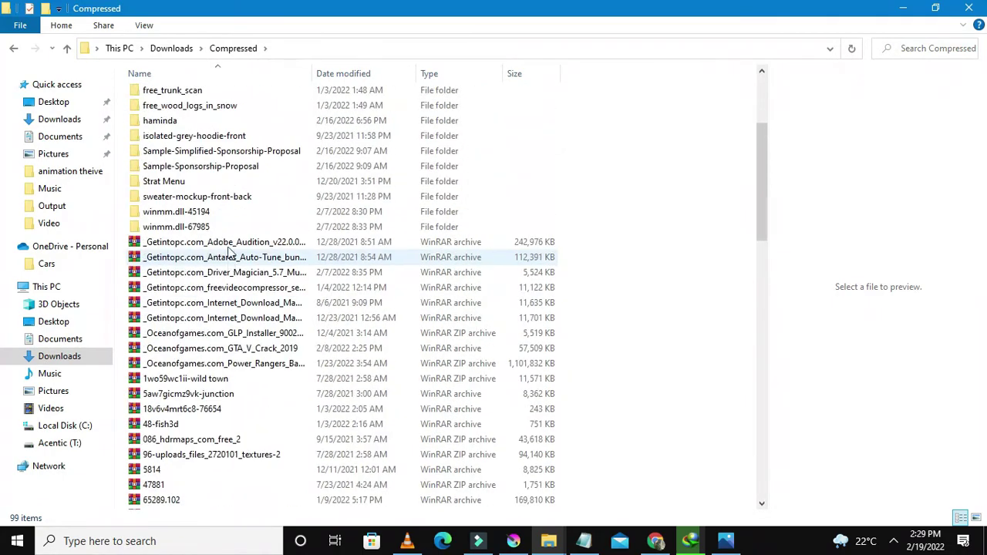
{"action": "scroll", "coordinate": [229, 247], "scroll_direction": "down", "scroll_amount": 7}
{"action": "scroll", "coordinate": [229, 246], "scroll_direction": "down", "scroll_amount": 15}
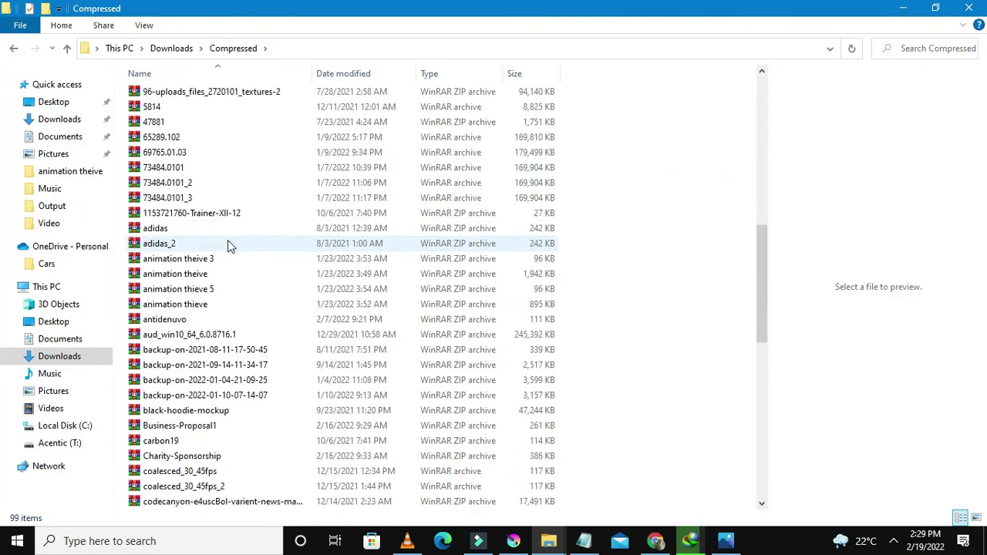
{"action": "left_click", "coordinate": [213, 381]}
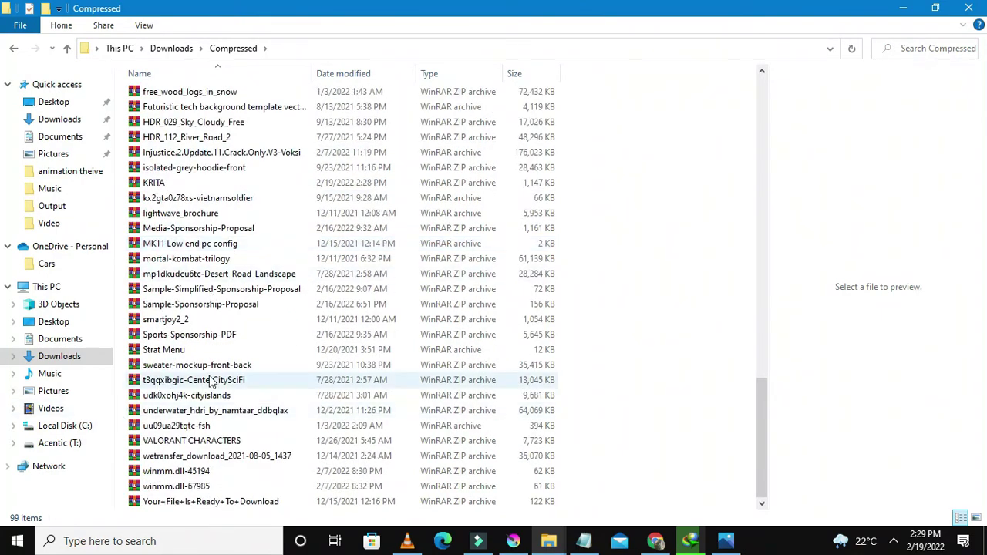
{"action": "key", "text": "k"}
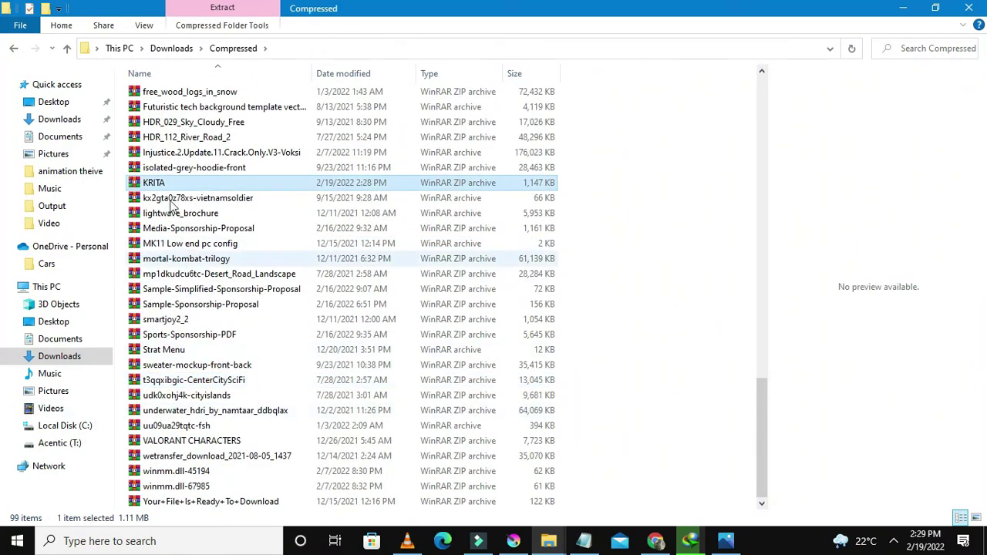
{"action": "right_click", "coordinate": [214, 183]}
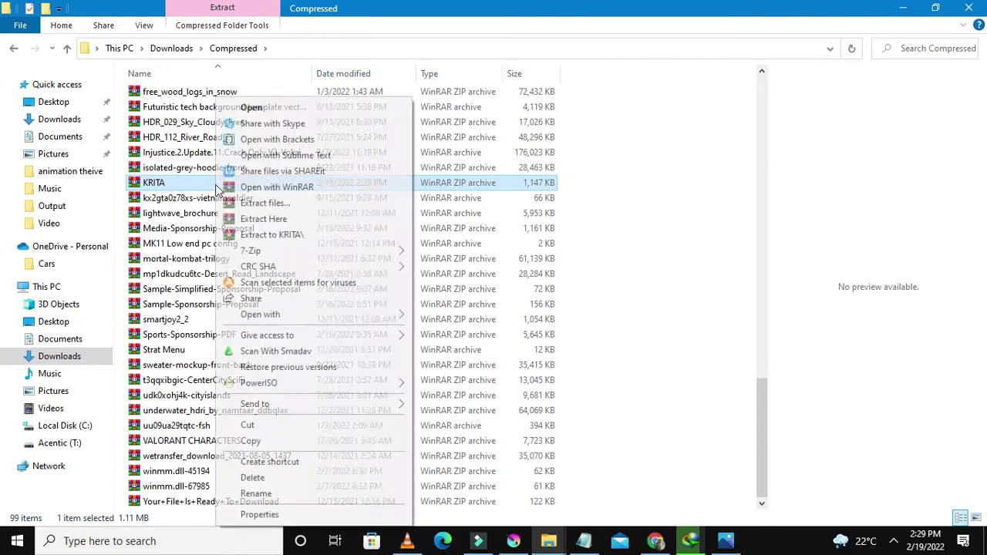
{"action": "left_click", "coordinate": [262, 235]}
Open the extracted KRITA folder within the Compressed folder
{"action": "scroll", "coordinate": [262, 226], "scroll_direction": "up", "scroll_amount": 13}
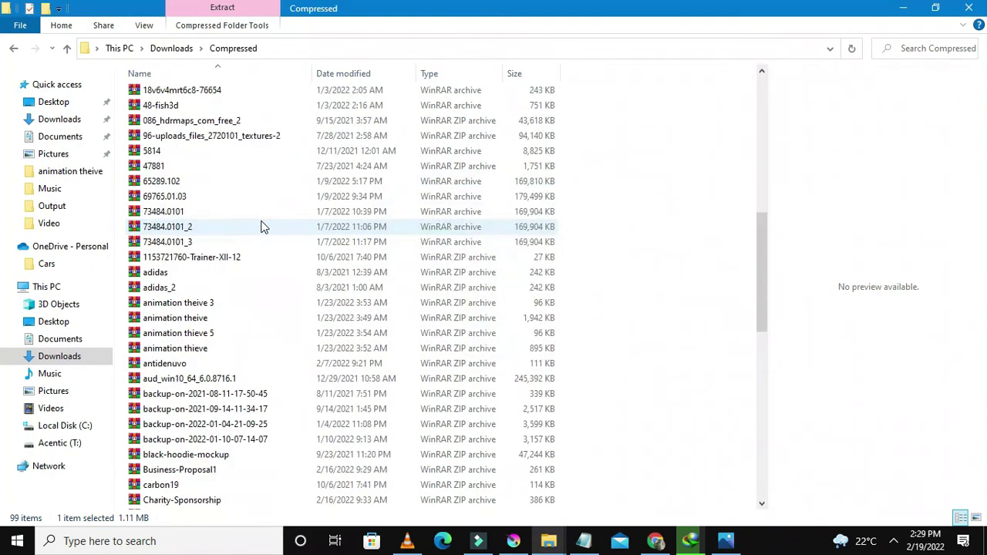
{"action": "scroll", "coordinate": [261, 227], "scroll_direction": "up", "scroll_amount": 10}
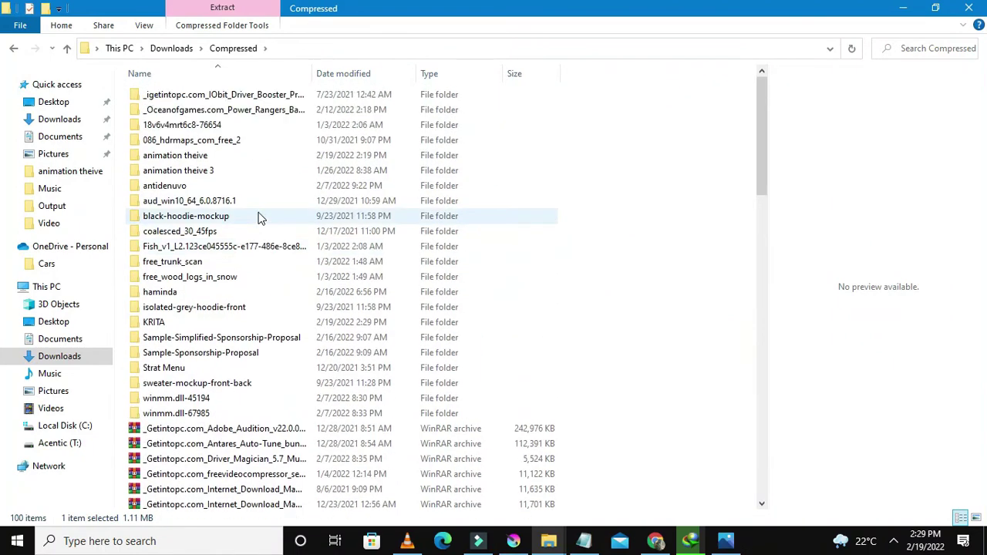
{"action": "double_click", "coordinate": [147, 322]}
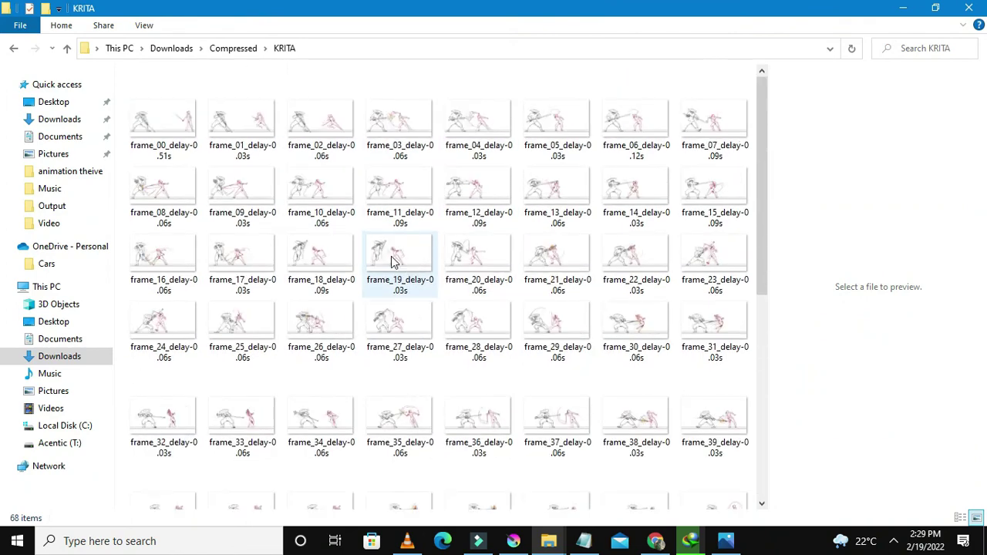
View the extracted PNG frames one after another in Photos, from frame_00 to frame_32, and close the viewer
{"action": "left_click", "coordinate": [140, 111]}
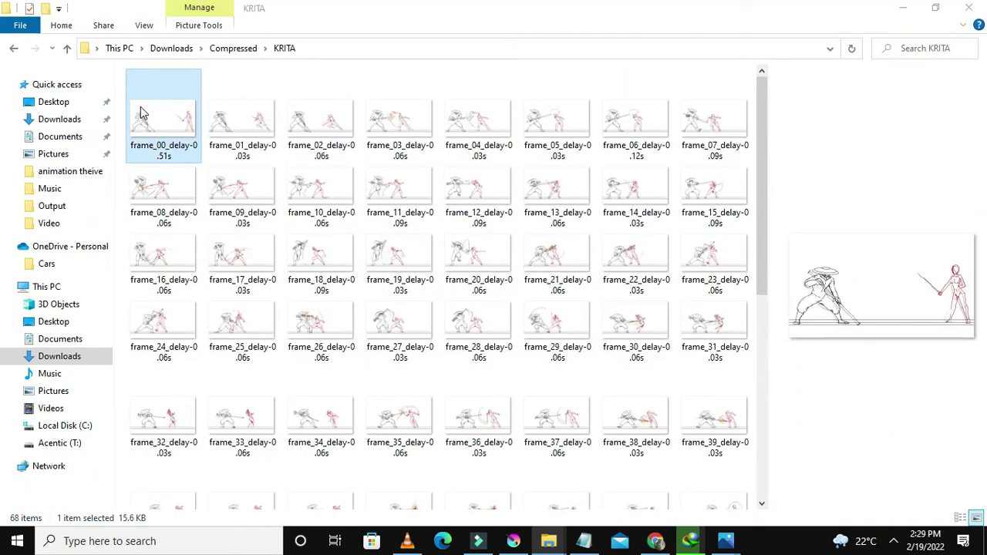
{"action": "double_click", "coordinate": [140, 112]}
{"action": "key", "text": "Right"}
{"action": "key", "text": "Right"}
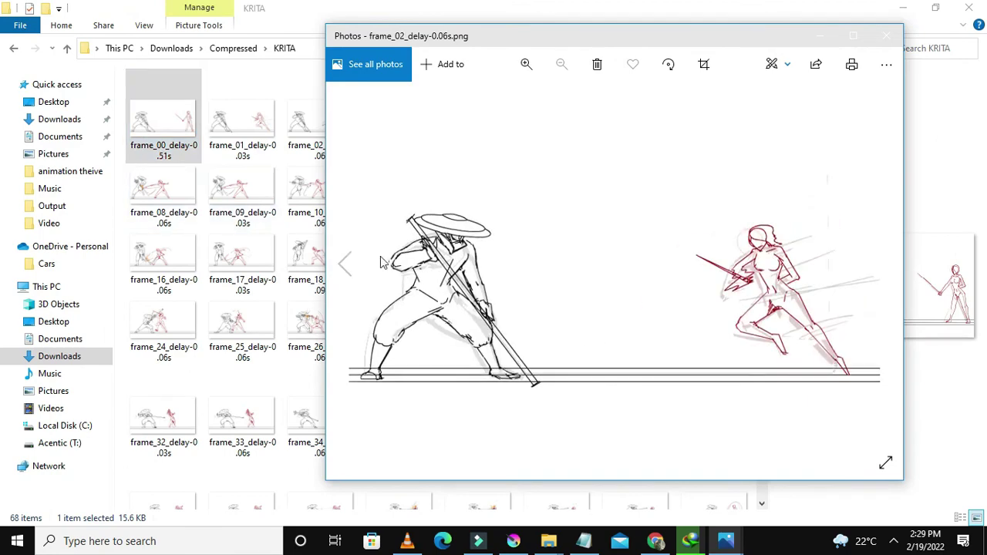
{"action": "key", "text": "Right"}
{"action": "key", "text": "Right"}
{"action": "key", "text": "Right"}
{"action": "key", "text": "Right"}
{"action": "key", "text": "Right"}
{"action": "key", "text": "Right"}
{"action": "key", "text": "Right"}
{"action": "key", "text": "Right"}
{"action": "key", "text": "Right"}
{"action": "key", "text": "Right"}
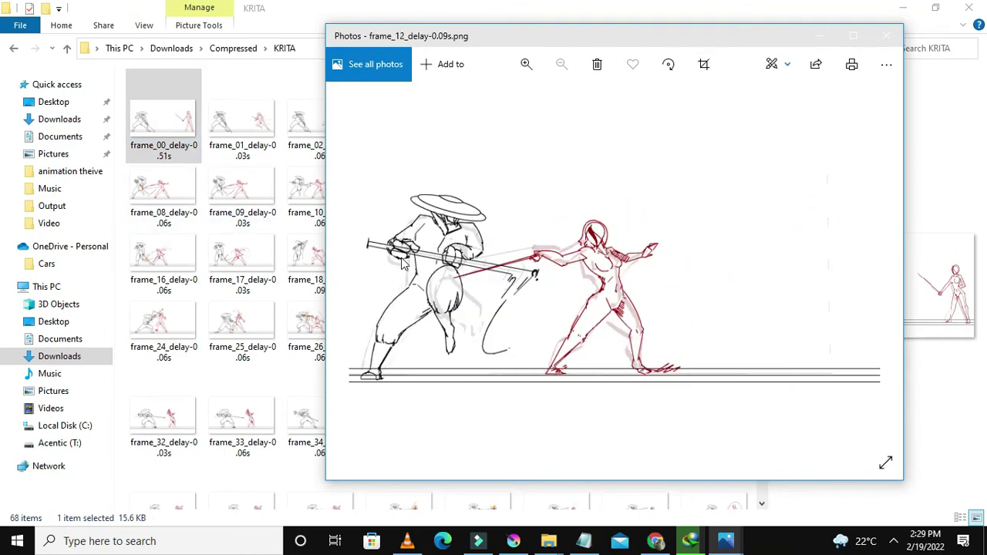
{"action": "key", "text": "Right"}
{"action": "key", "text": "Right"}
{"action": "key", "text": "Right"}
{"action": "key", "text": "Right"}
{"action": "key", "text": "Right"}
{"action": "key", "text": "Right"}
{"action": "key", "text": "Right"}
{"action": "key", "text": "Right"}
{"action": "key", "text": "Right"}
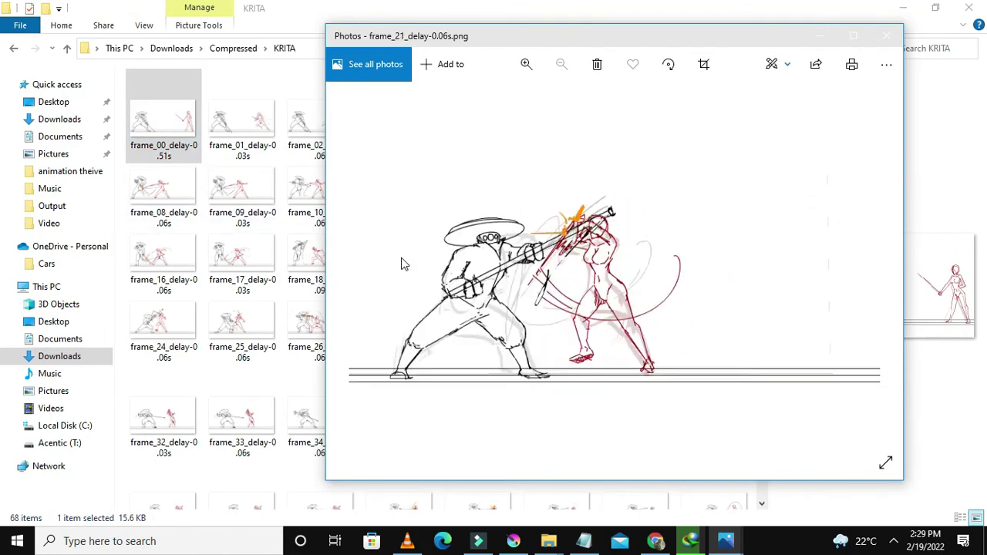
{"action": "key", "text": "Right"}
{"action": "key", "text": "Right"}
{"action": "key", "text": "Right"}
{"action": "key", "text": "Right"}
{"action": "key", "text": "Right"}
{"action": "key", "text": "Right"}
{"action": "key", "text": "Right"}
{"action": "key", "text": "Right"}
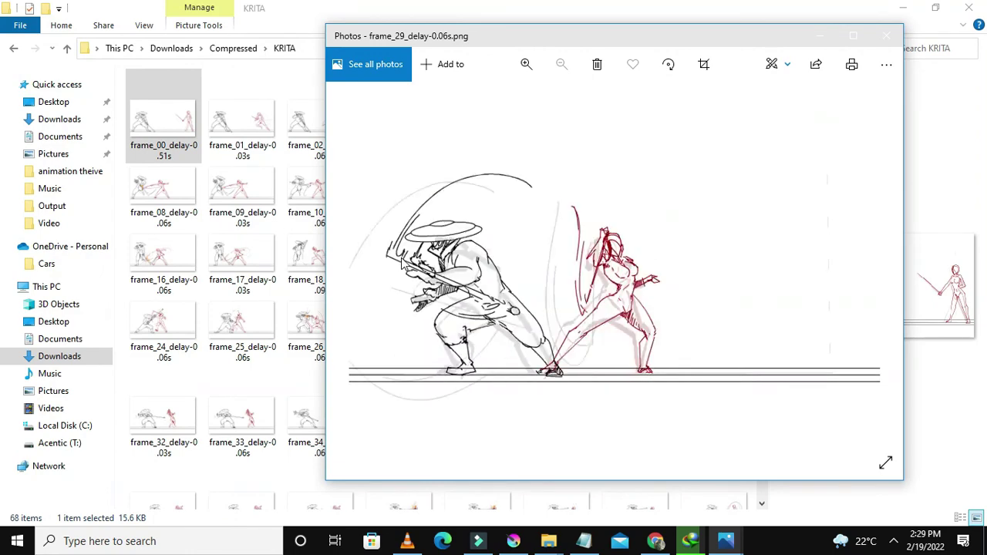
{"action": "key", "text": "Right"}
{"action": "key", "text": "Right"}
{"action": "key", "text": "Right"}
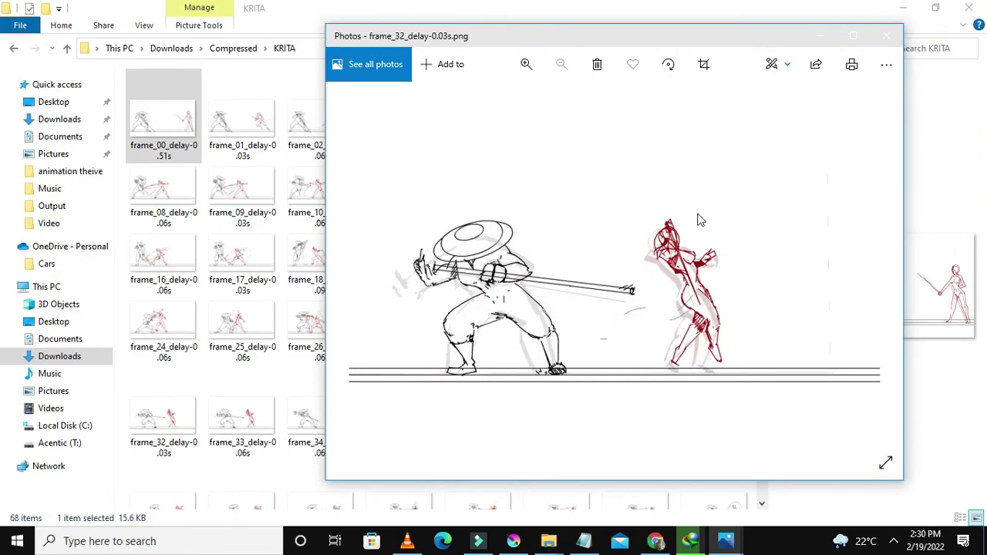
{"action": "left_click", "coordinate": [886, 37]}
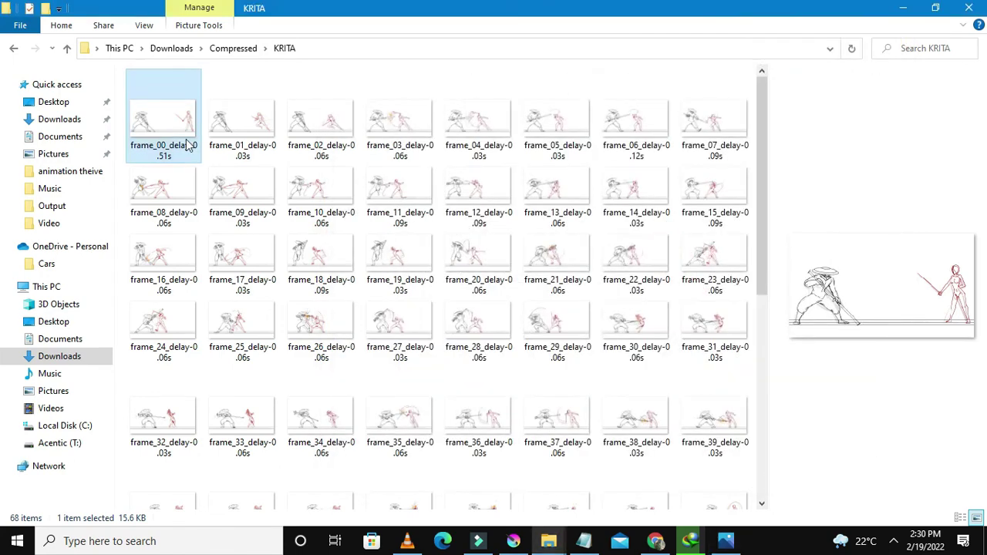
Bring frame_00_delay-0.51s.png from the KRITA folder into Krita and open it in a new document
{"action": "left_click_drag", "start_coordinate": [170, 132], "coordinate": [459, 345]}
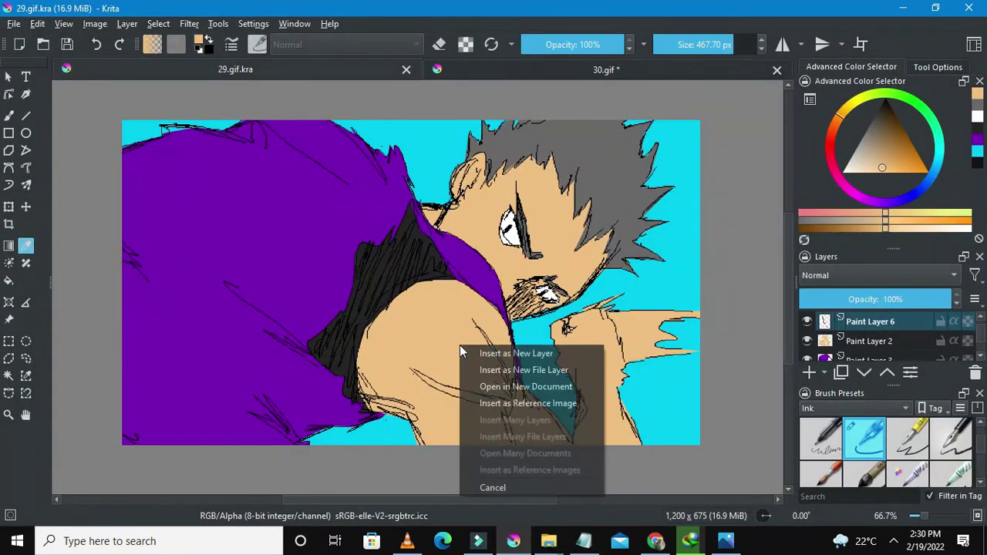
{"action": "left_click", "coordinate": [510, 390]}
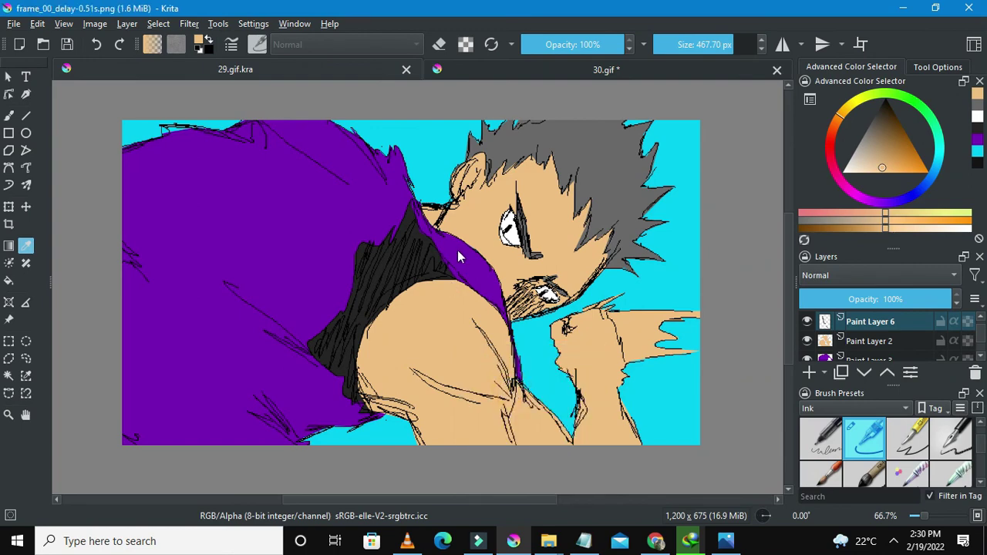
{"action": "scroll", "coordinate": [457, 258], "scroll_direction": "down", "scroll_amount": 2}
{"action": "scroll", "coordinate": [457, 258], "scroll_direction": "up", "scroll_amount": 2}
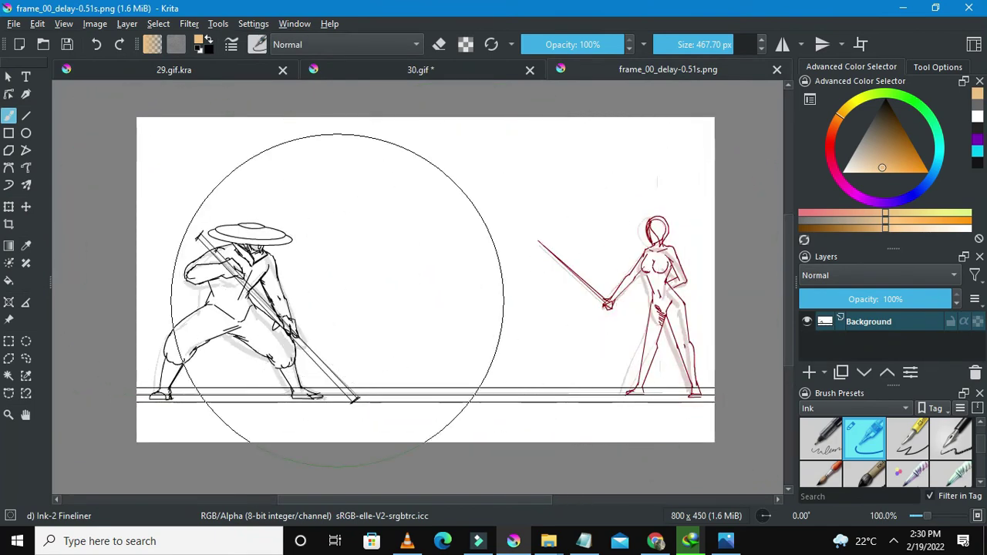
{"action": "scroll", "coordinate": [266, 304], "scroll_direction": "up", "scroll_amount": 1}
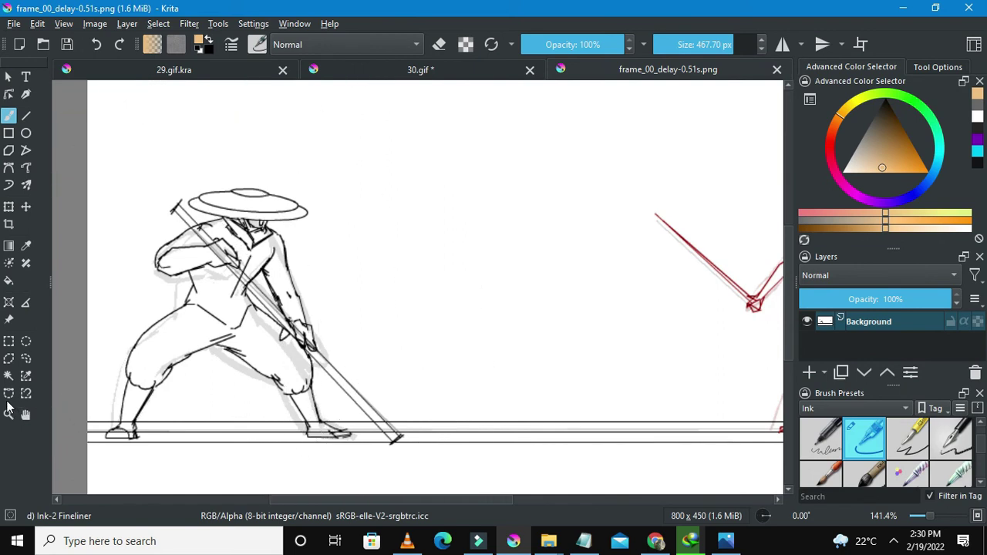
{"action": "left_click", "coordinate": [6, 394]}
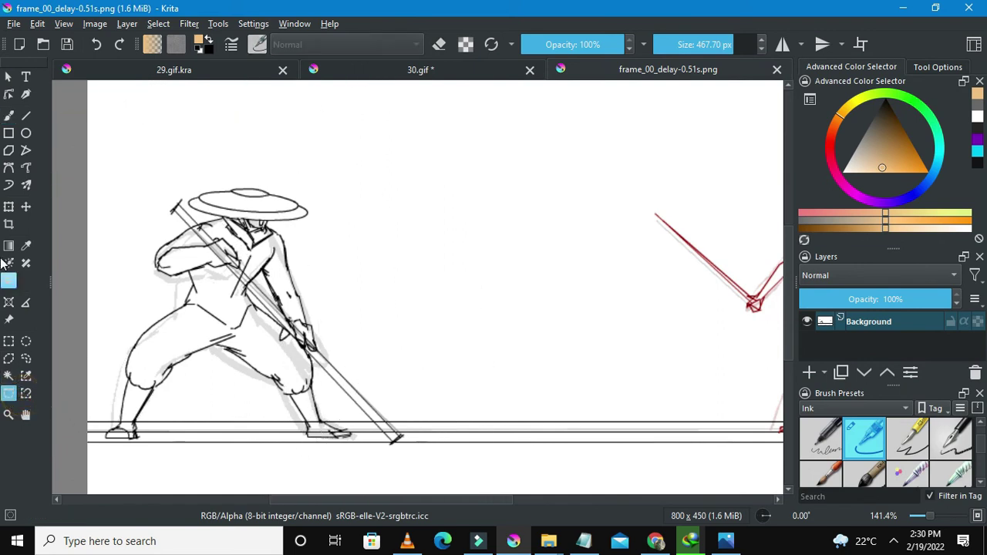
{"action": "left_click", "coordinate": [9, 116]}
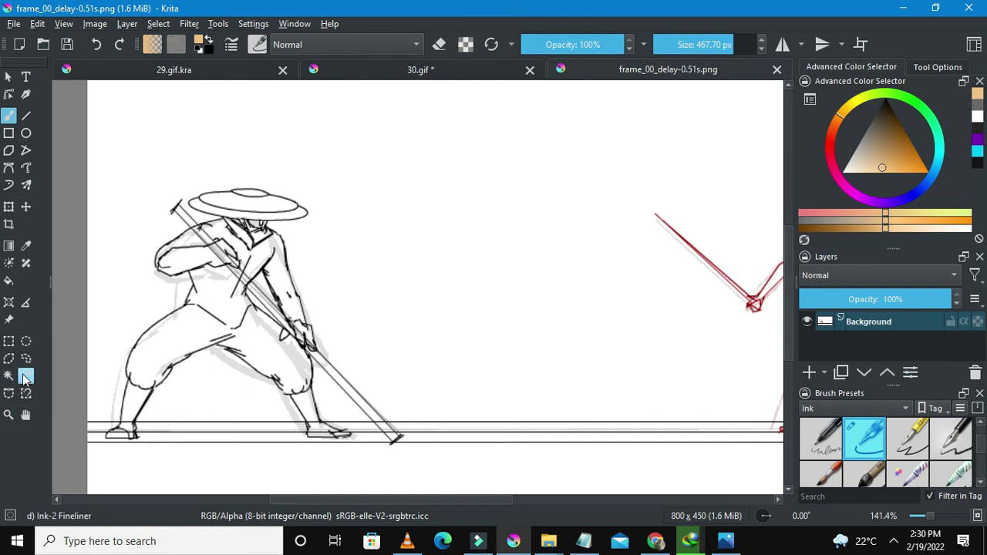
{"action": "left_click", "coordinate": [377, 193]}
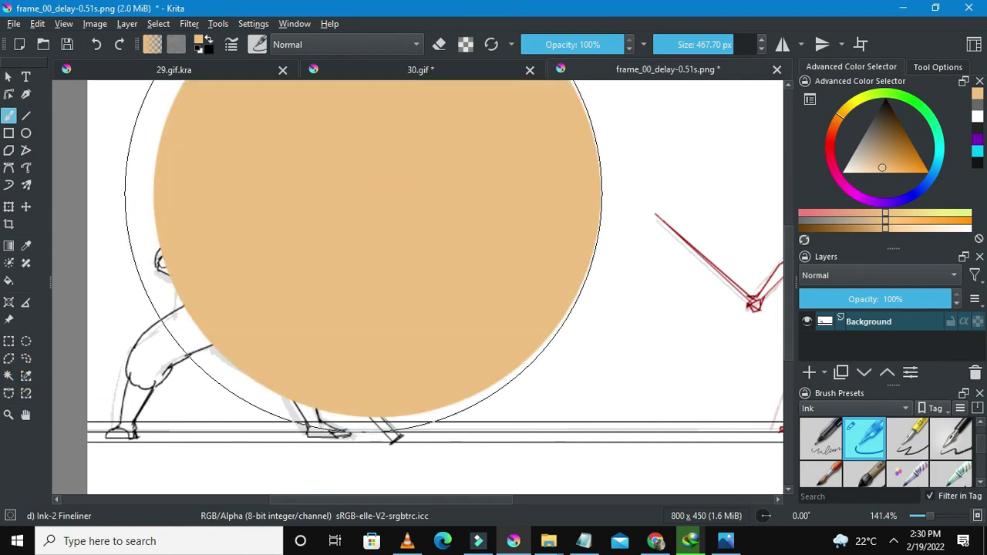
{"action": "key", "text": "ctrl+z"}
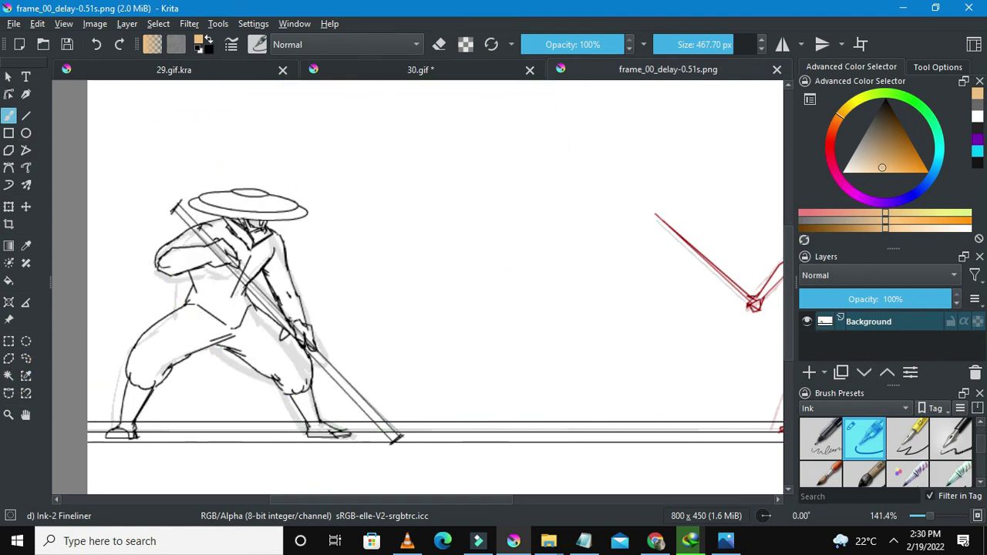
Select the frame's white background by similar colour, cut the selection to a new layer, and delete that layer
{"action": "left_click", "coordinate": [25, 374]}
{"action": "left_click", "coordinate": [449, 203]}
{"action": "right_click", "coordinate": [449, 203]}
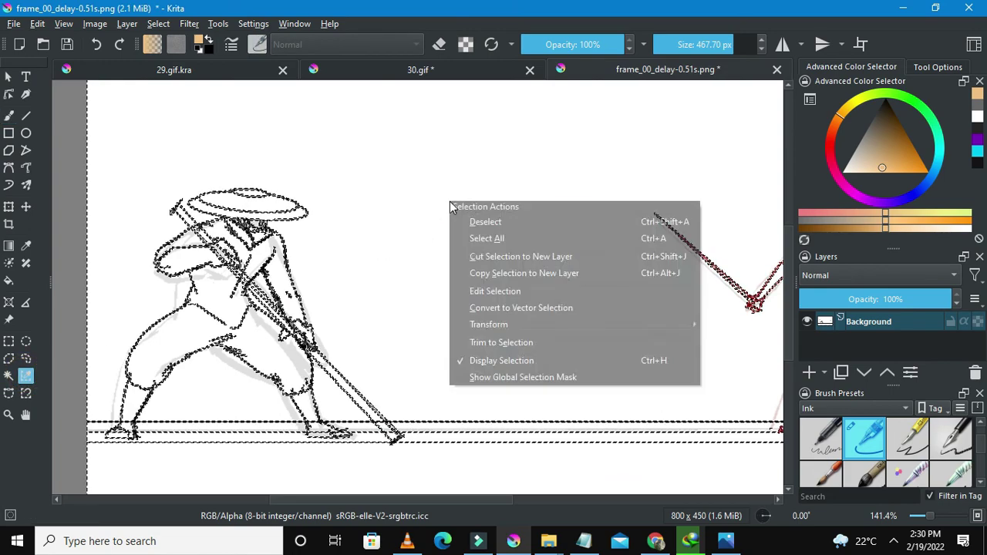
{"action": "left_click", "coordinate": [512, 256]}
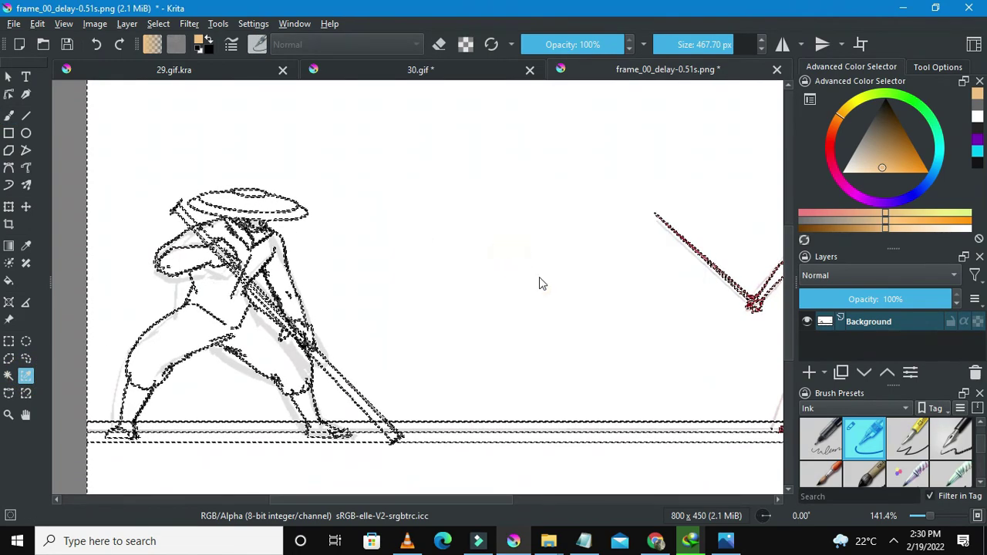
{"action": "left_click", "coordinate": [975, 372]}
Add a new paint layer beneath the line-art layer and clear the active selection
{"action": "left_click", "coordinate": [808, 372]}
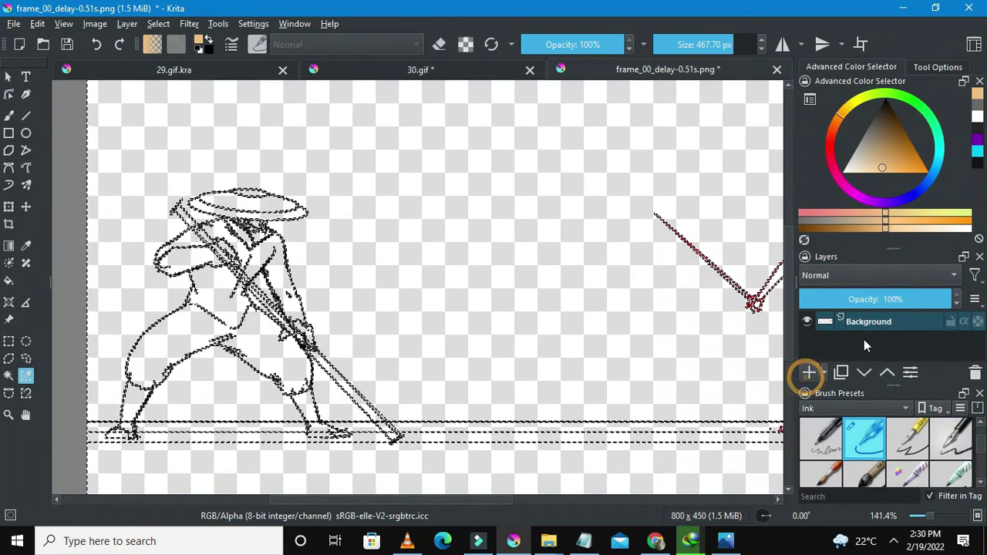
{"action": "mouse_move", "coordinate": [871, 322]}
{"action": "left_mouse_down"}
{"action": "mouse_move", "coordinate": [883, 353]}
{"action": "mouse_move", "coordinate": [851, 334]}
{"action": "mouse_move", "coordinate": [879, 350]}
{"action": "left_mouse_up"}
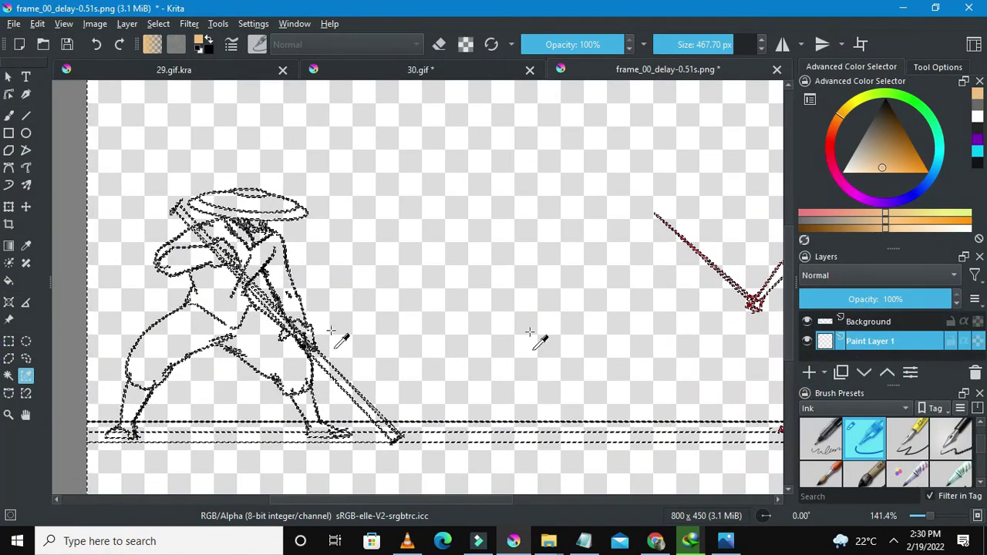
{"action": "left_click", "coordinate": [7, 342]}
{"action": "right_click", "coordinate": [310, 274]}
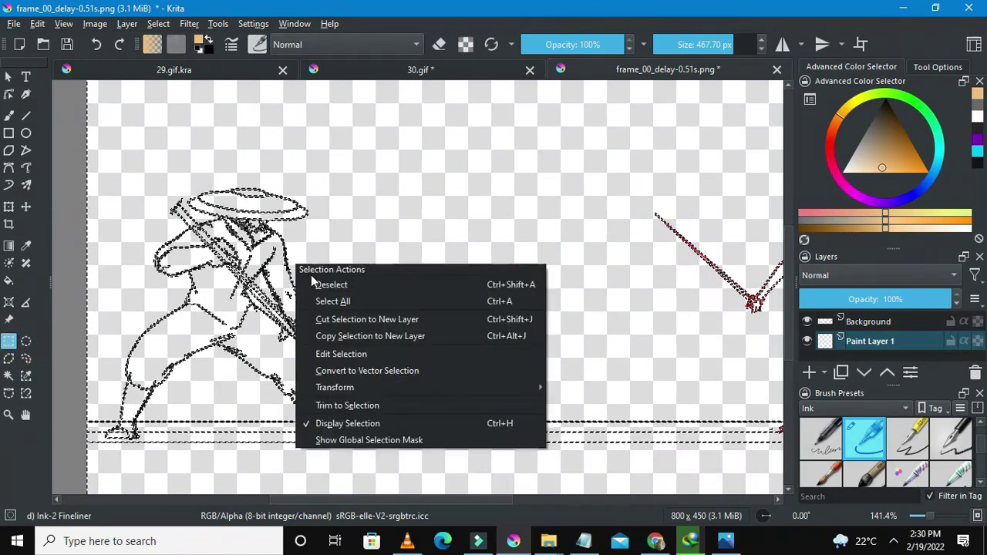
{"action": "right_click", "coordinate": [311, 275]}
{"action": "left_click", "coordinate": [346, 295]}
Paint the new layer behind the line art solid cyan across the whole canvas with the large Ink-2 Fineliner brush
{"action": "scroll", "coordinate": [340, 302], "scroll_direction": "down", "scroll_amount": 2}
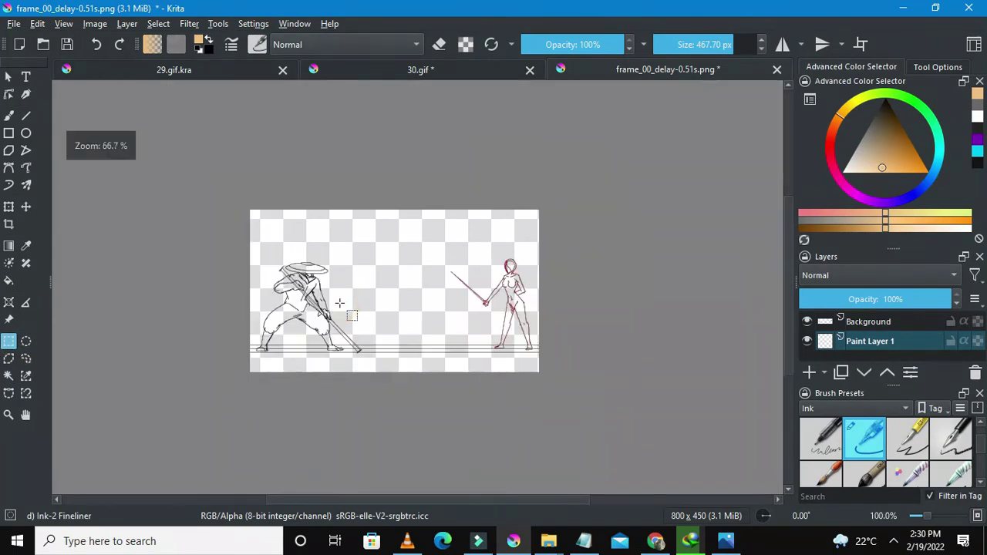
{"action": "scroll", "coordinate": [289, 306], "scroll_direction": "up", "scroll_amount": 2}
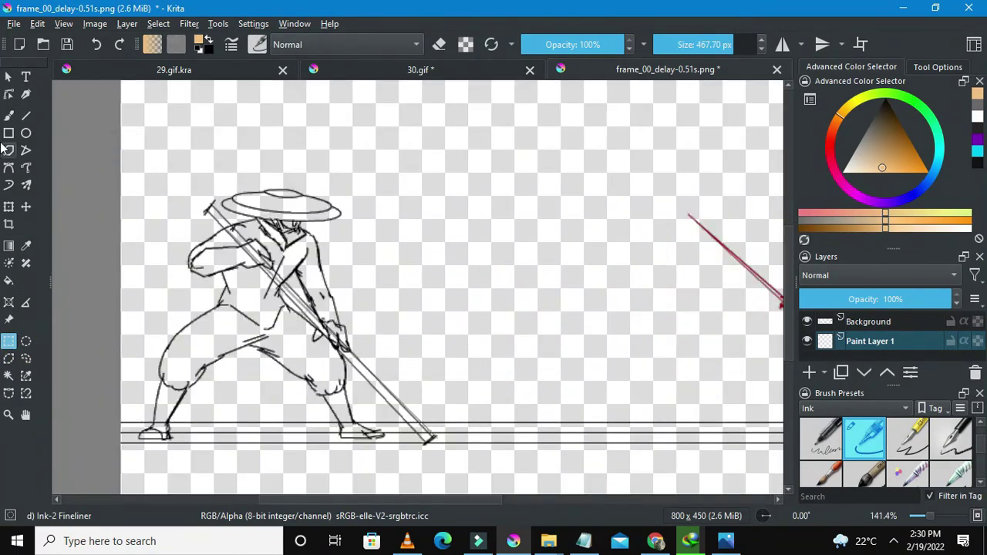
{"action": "left_click", "coordinate": [973, 152]}
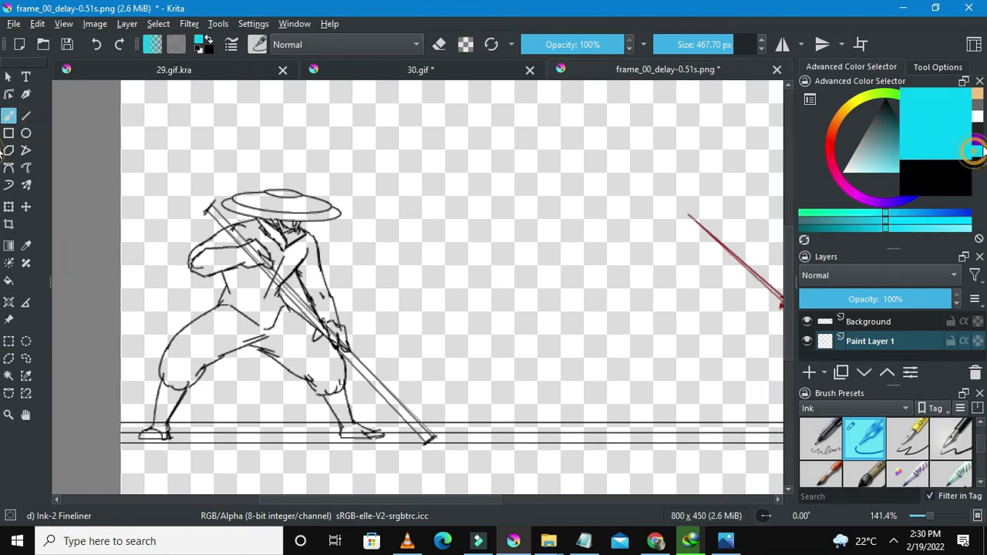
{"action": "mouse_move", "coordinate": [254, 174]}
{"action": "left_mouse_down"}
{"action": "mouse_move", "coordinate": [351, 216]}
{"action": "mouse_move", "coordinate": [478, 202]}
{"action": "mouse_move", "coordinate": [473, 185]}
{"action": "left_mouse_up"}
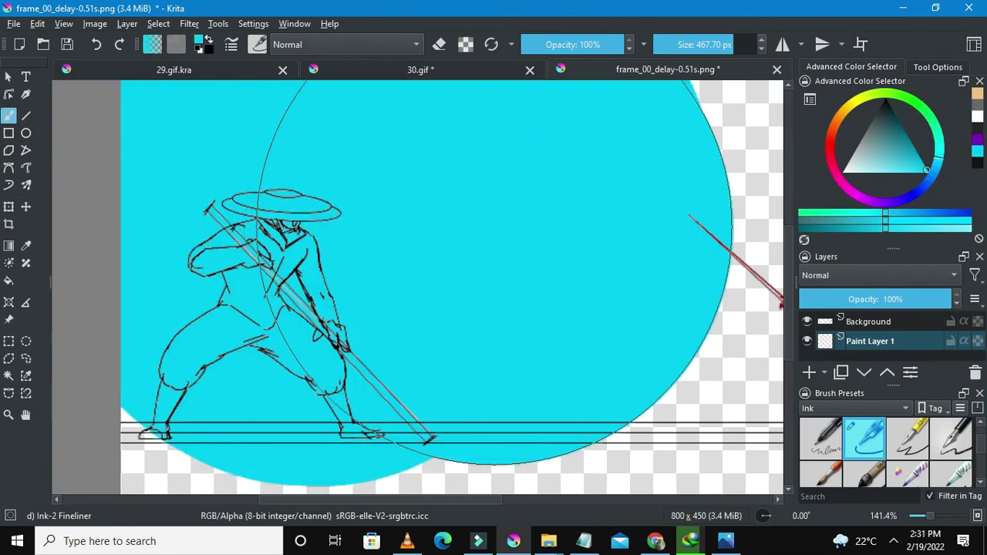
{"action": "scroll", "coordinate": [132, 147], "scroll_direction": "down", "scroll_amount": 1}
{"action": "scroll", "coordinate": [132, 146], "scroll_direction": "down", "scroll_amount": 2}
{"action": "scroll", "coordinate": [231, 155], "scroll_direction": "up", "scroll_amount": 3}
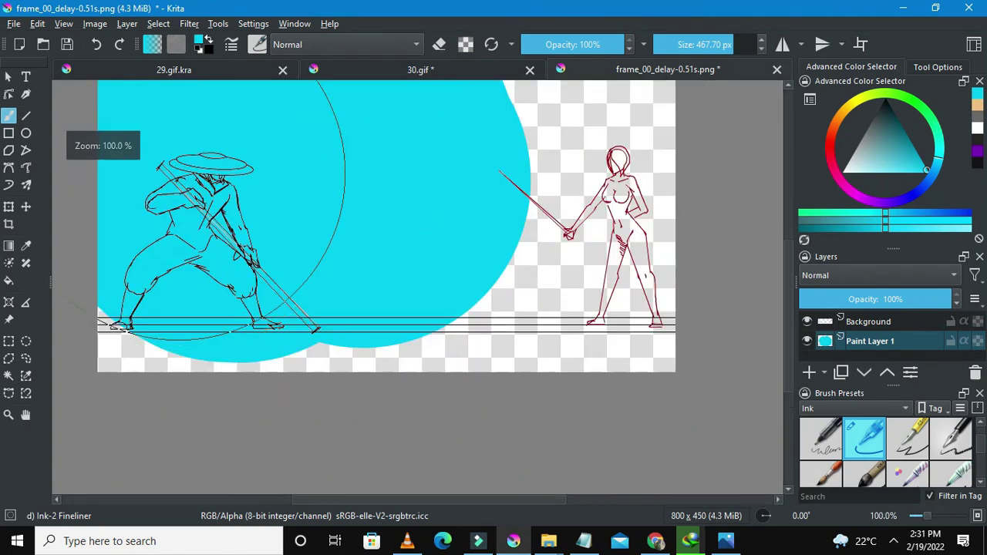
{"action": "scroll", "coordinate": [329, 208], "scroll_direction": "down", "scroll_amount": 3}
{"action": "left_click_drag", "start_coordinate": [440, 205], "coordinate": [686, 212]}
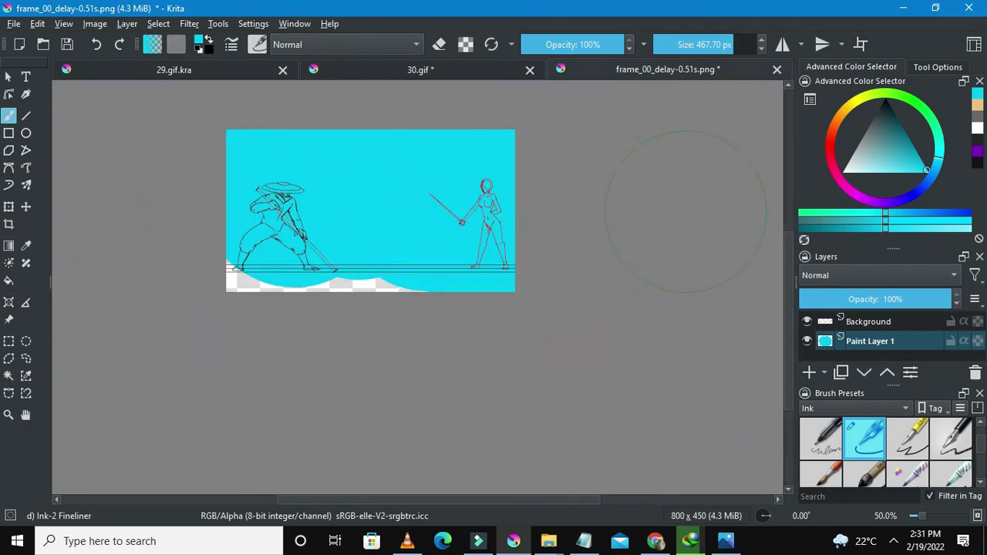
{"action": "left_click_drag", "start_coordinate": [328, 224], "coordinate": [171, 264]}
{"action": "scroll", "coordinate": [311, 134], "scroll_direction": "up", "scroll_amount": 2}
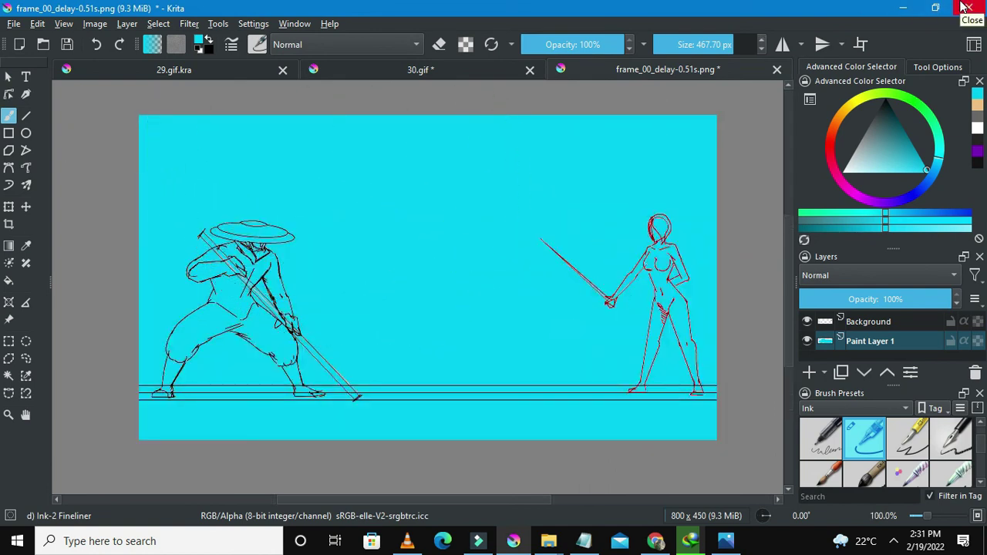
{"action": "scroll", "coordinate": [410, 312], "scroll_direction": "down", "scroll_amount": 1}
{"action": "scroll", "coordinate": [410, 311], "scroll_direction": "up", "scroll_amount": 2}
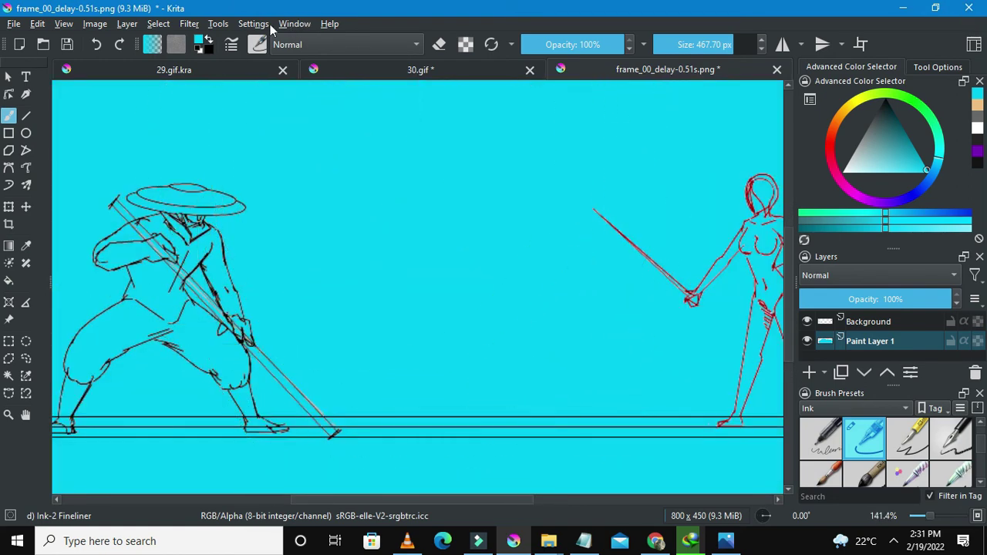
{"action": "left_click", "coordinate": [295, 25]}
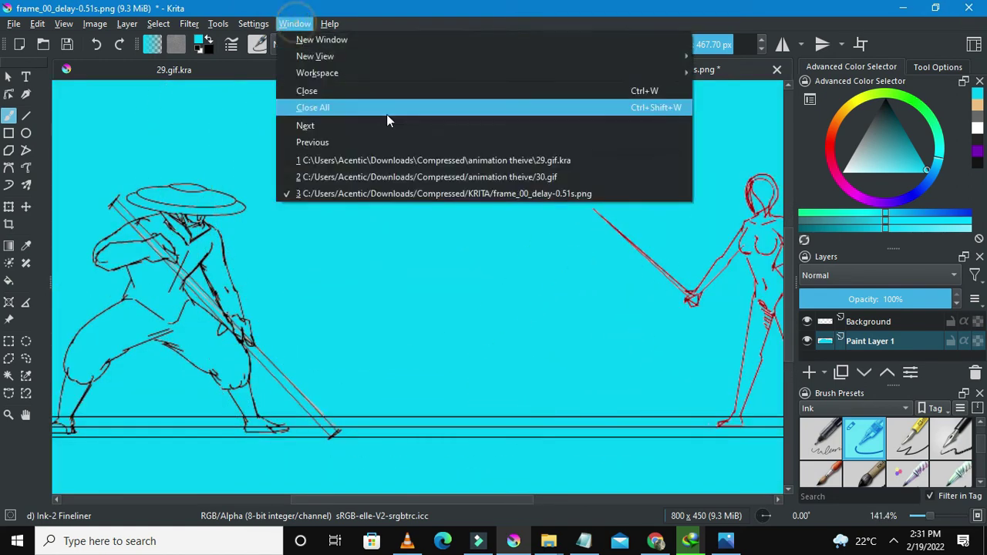
{"action": "mouse_move", "coordinate": [469, 82]}
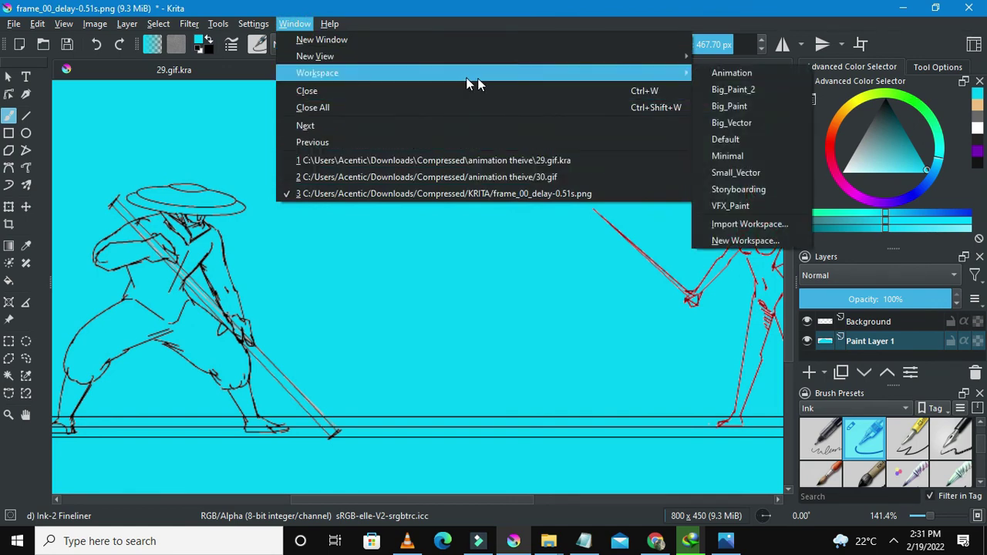
{"action": "left_click", "coordinate": [171, 317]}
{"action": "scroll", "coordinate": [210, 258], "scroll_direction": "down", "scroll_amount": 4}
{"action": "scroll", "coordinate": [210, 258], "scroll_direction": "up", "scroll_amount": 3}
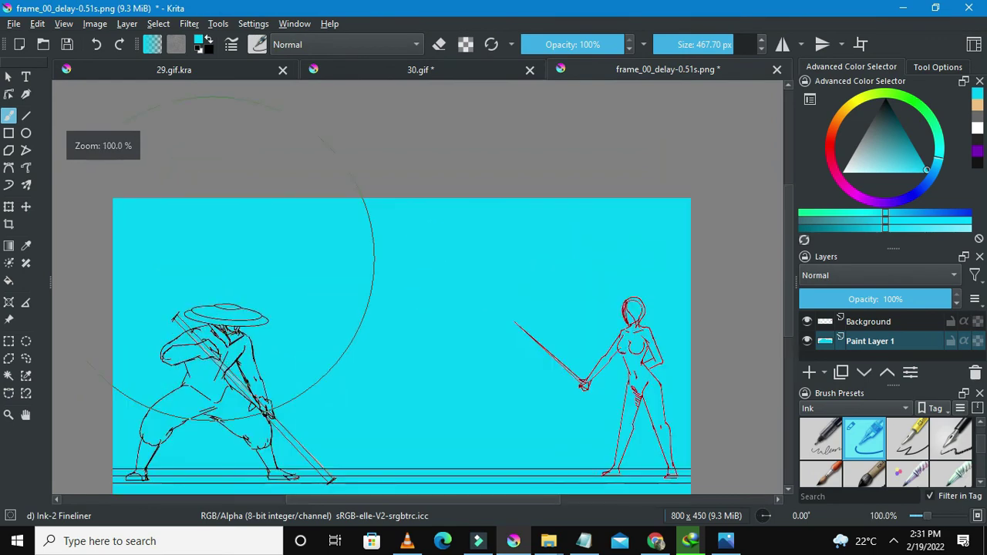
{"action": "left_click_drag", "start_coordinate": [793, 225], "coordinate": [788, 262]}
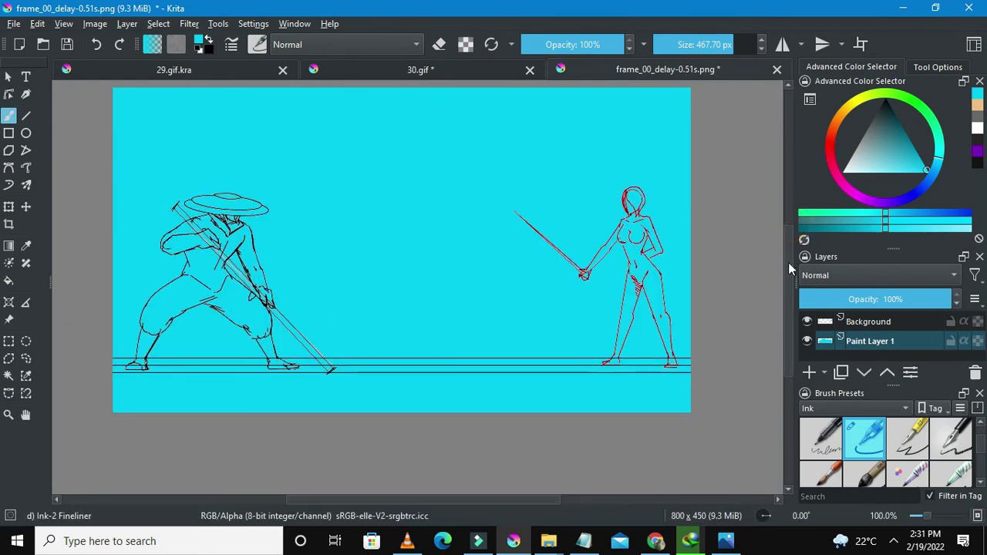
{"action": "scroll", "coordinate": [320, 273], "scroll_direction": "up", "scroll_amount": 1}
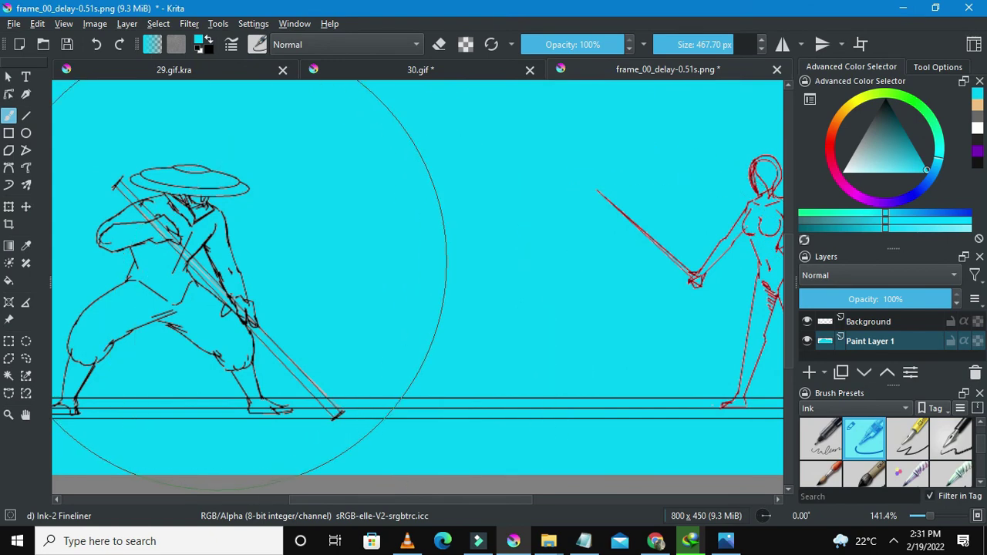
{"action": "scroll", "coordinate": [223, 293], "scroll_direction": "down", "scroll_amount": 1}
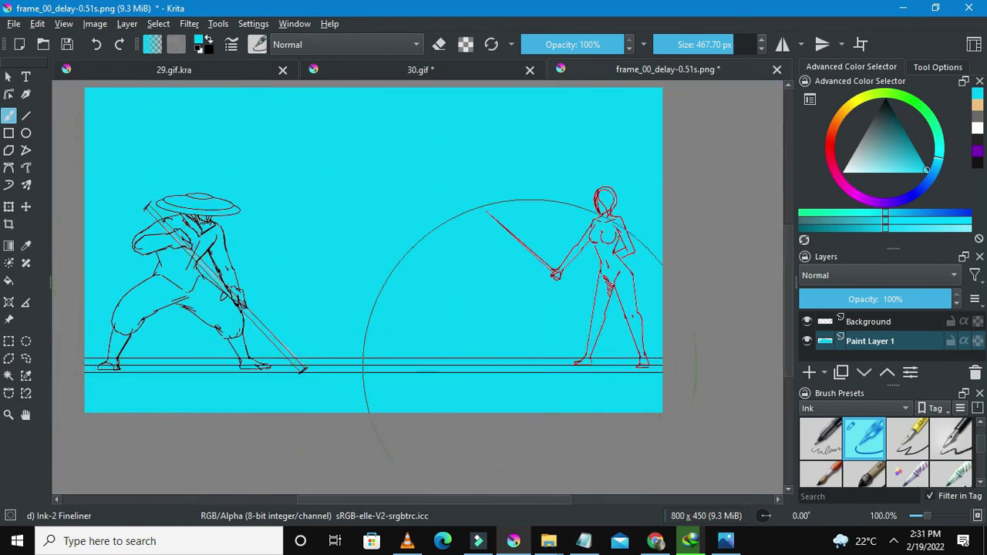
{"action": "scroll", "coordinate": [493, 293], "scroll_direction": "down", "scroll_amount": 1}
{"action": "scroll", "coordinate": [381, 242], "scroll_direction": "up", "scroll_amount": 2}
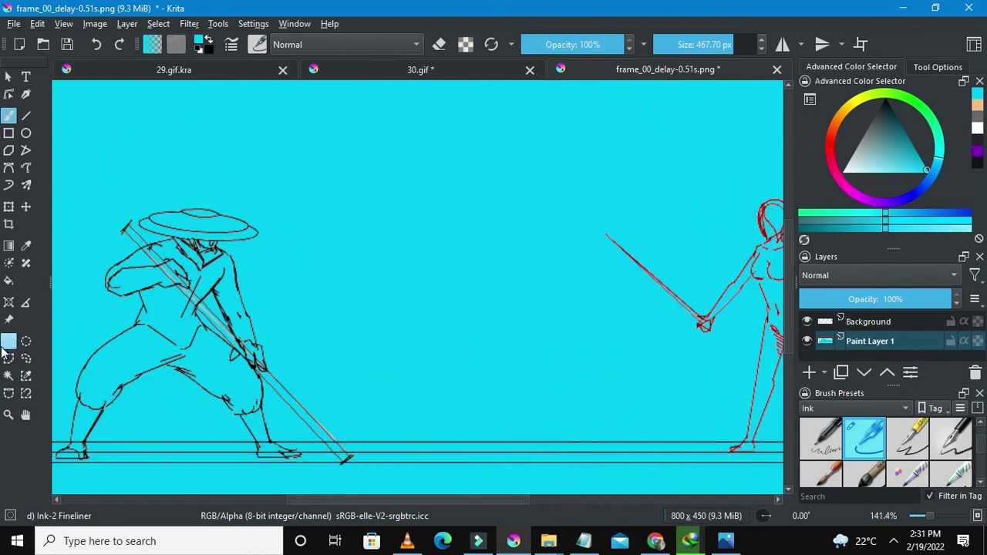
{"action": "scroll", "coordinate": [221, 293], "scroll_direction": "down", "scroll_amount": 1}
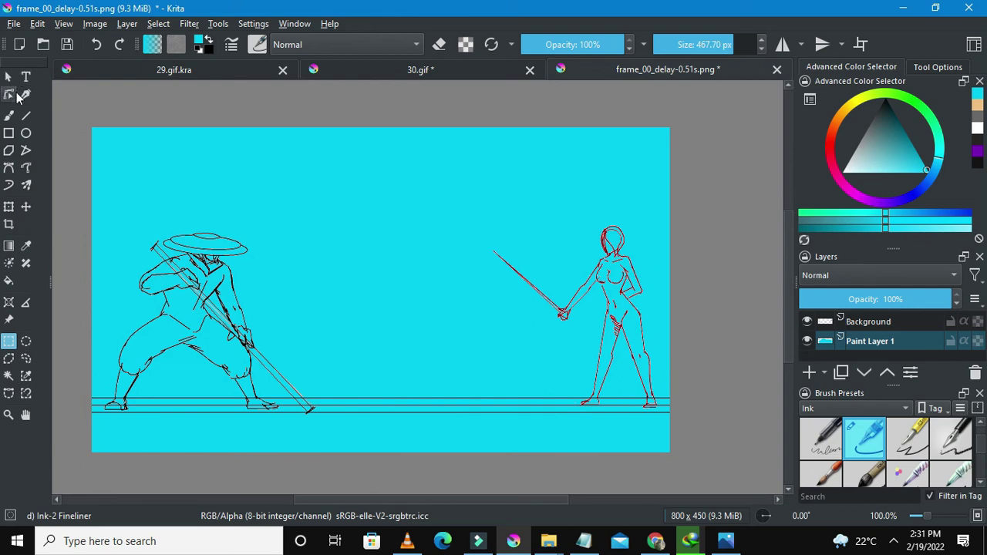
{"action": "left_click", "coordinate": [9, 116]}
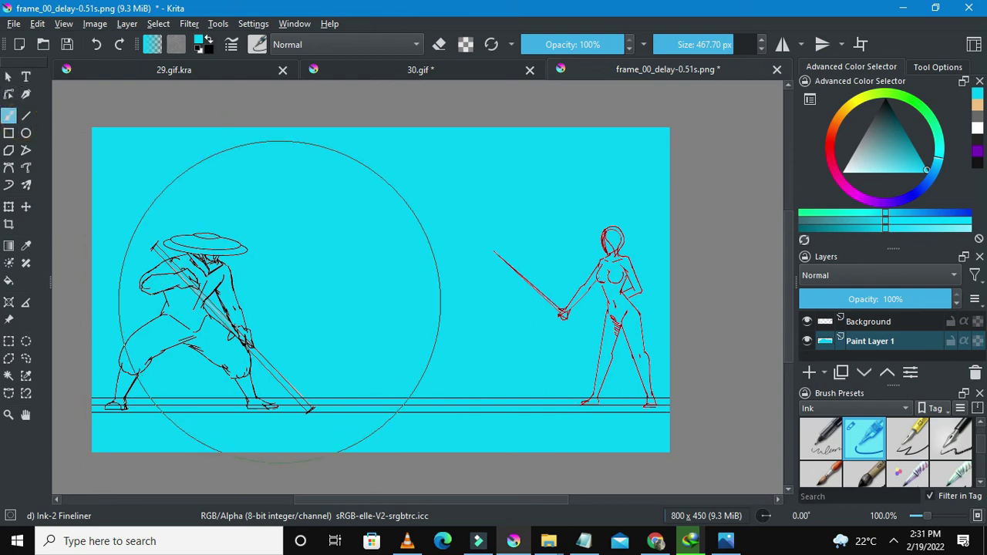
{"action": "scroll", "coordinate": [279, 303], "scroll_direction": "up", "scroll_amount": 1}
{"action": "scroll", "coordinate": [279, 303], "scroll_direction": "down", "scroll_amount": 1}
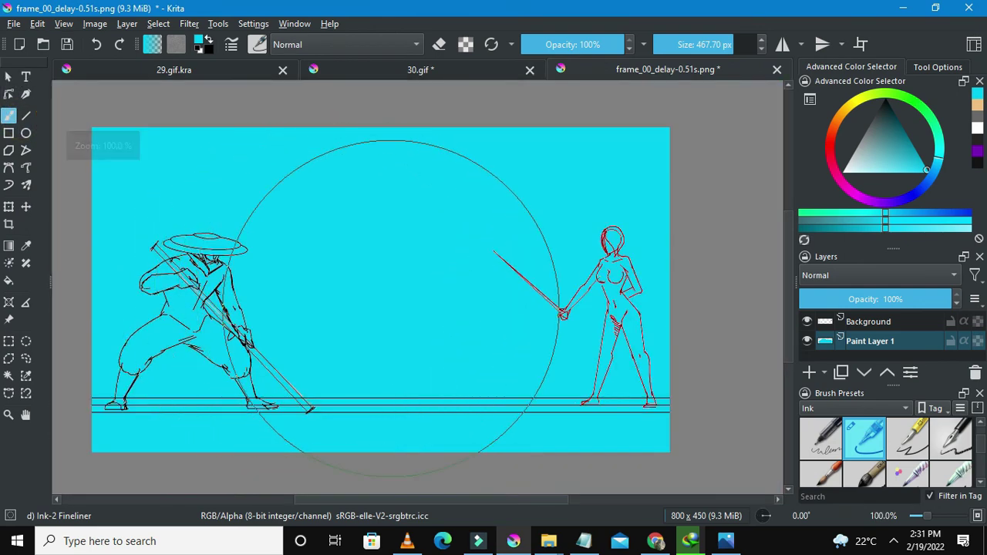